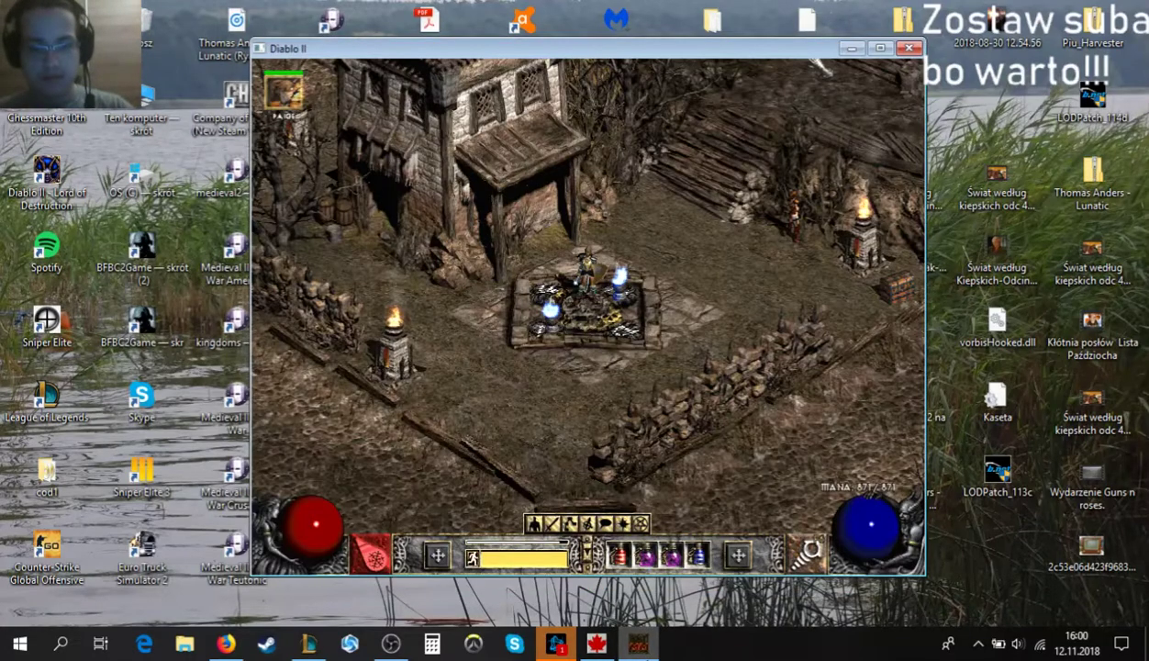
pyautogui.click(634, 643)
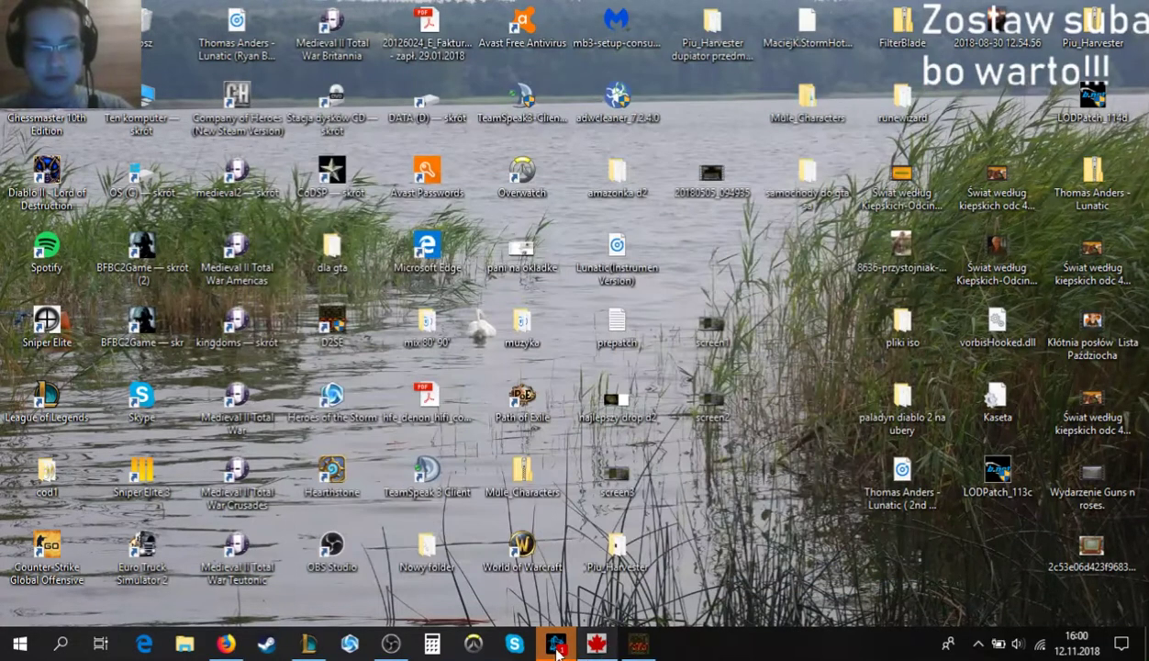
pyautogui.click(393, 644)
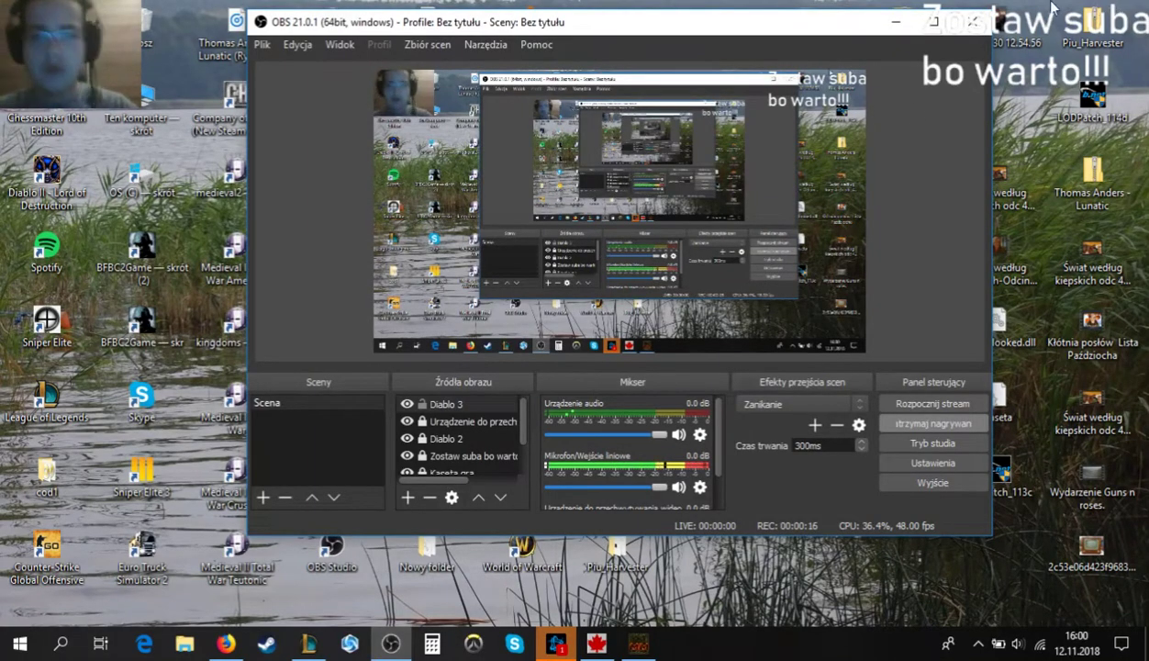
pyautogui.click(896, 21)
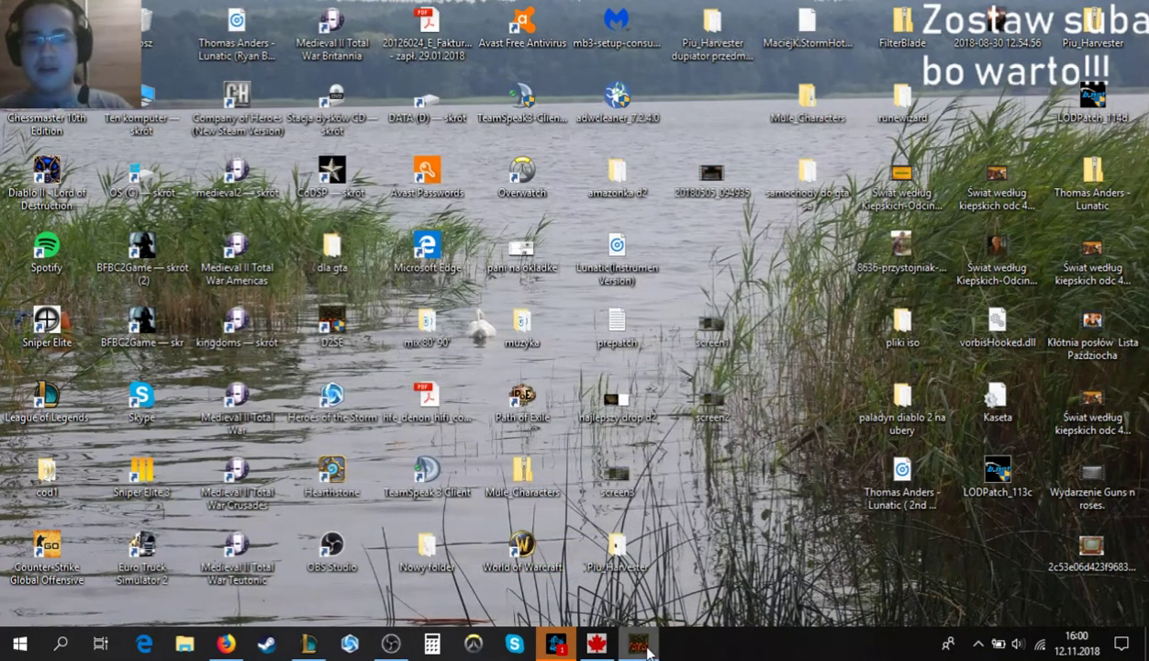
pyautogui.click(647, 649)
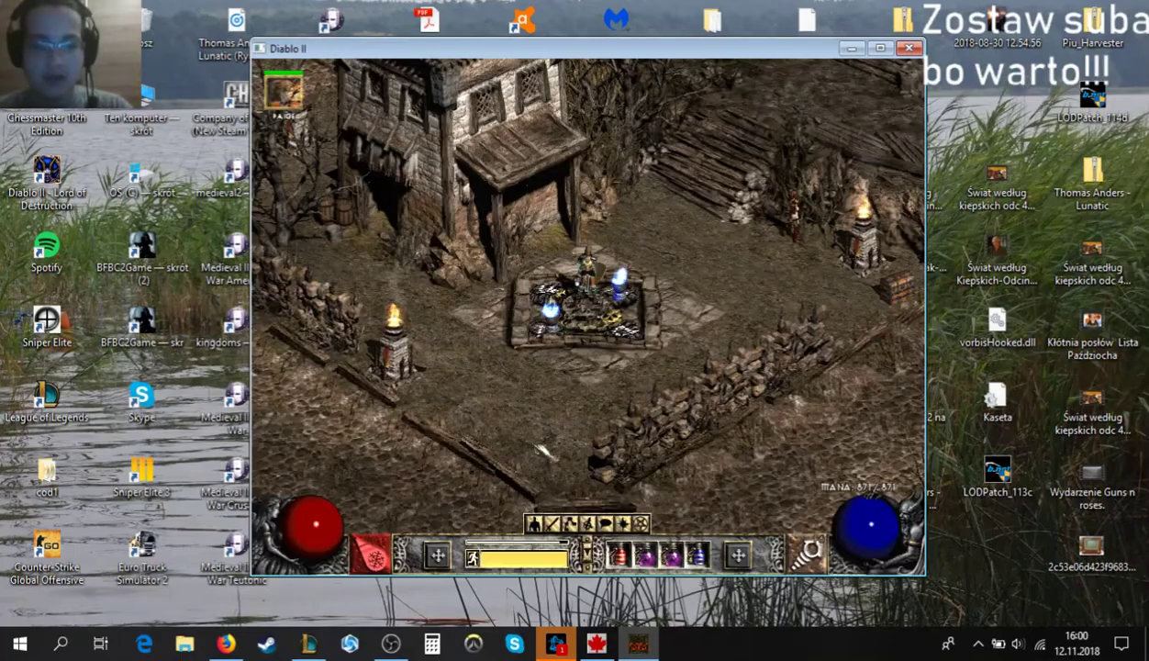
pyautogui.click(391, 644)
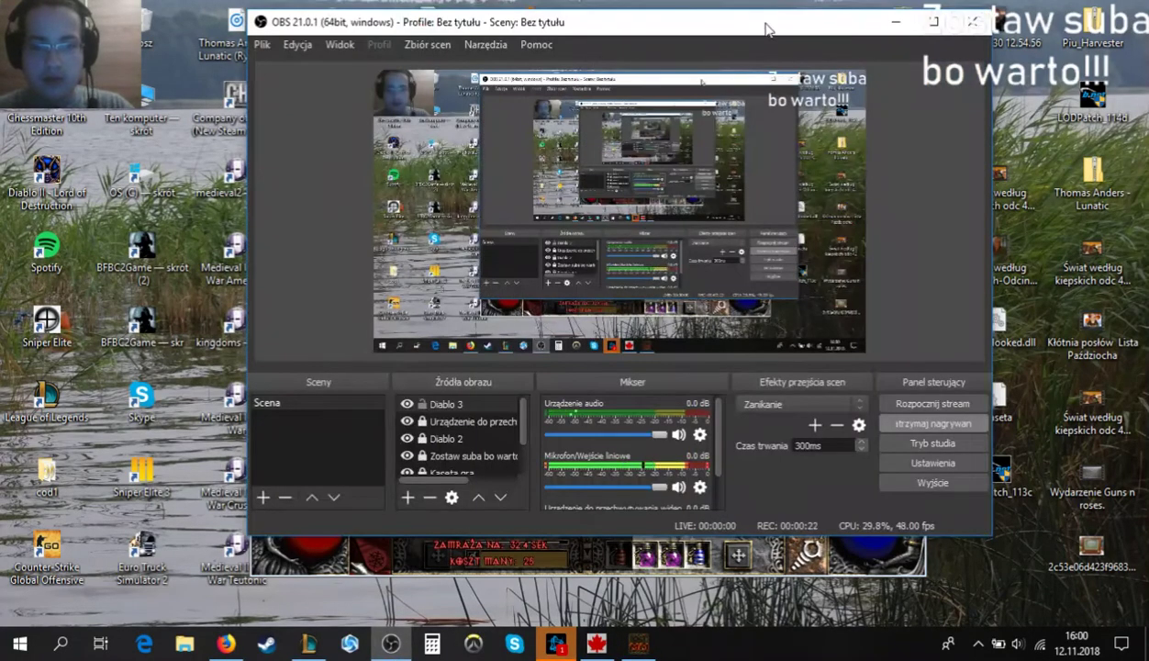
pyautogui.moveTo(765, 30); pyautogui.dragTo(689, 50)
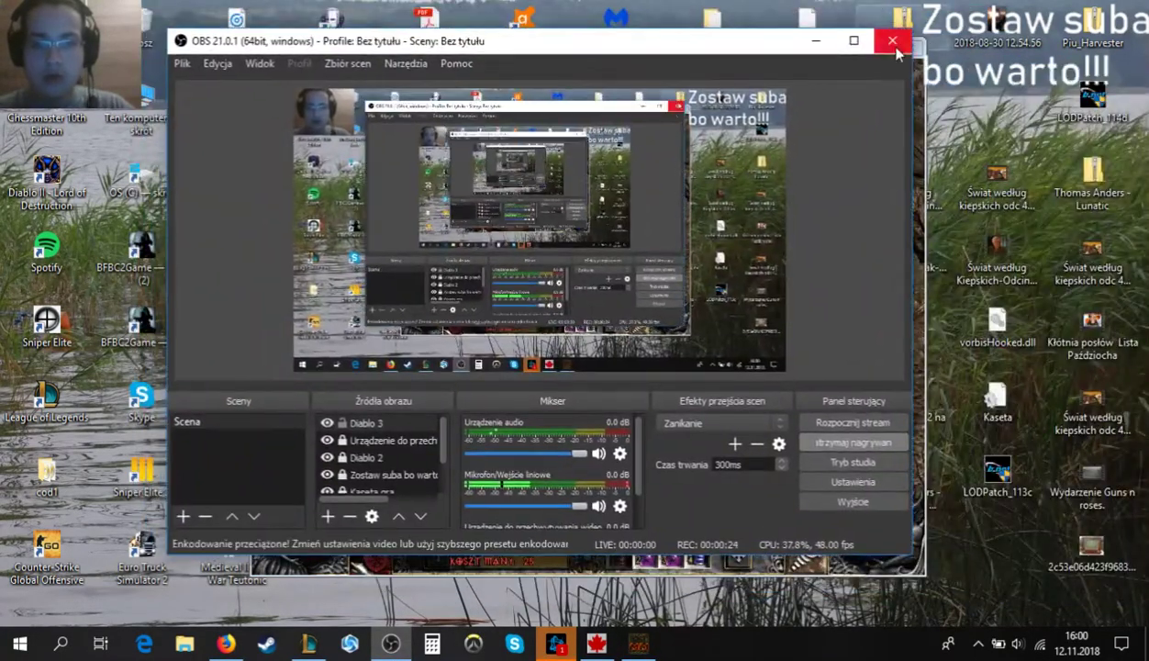
pyautogui.click(819, 41)
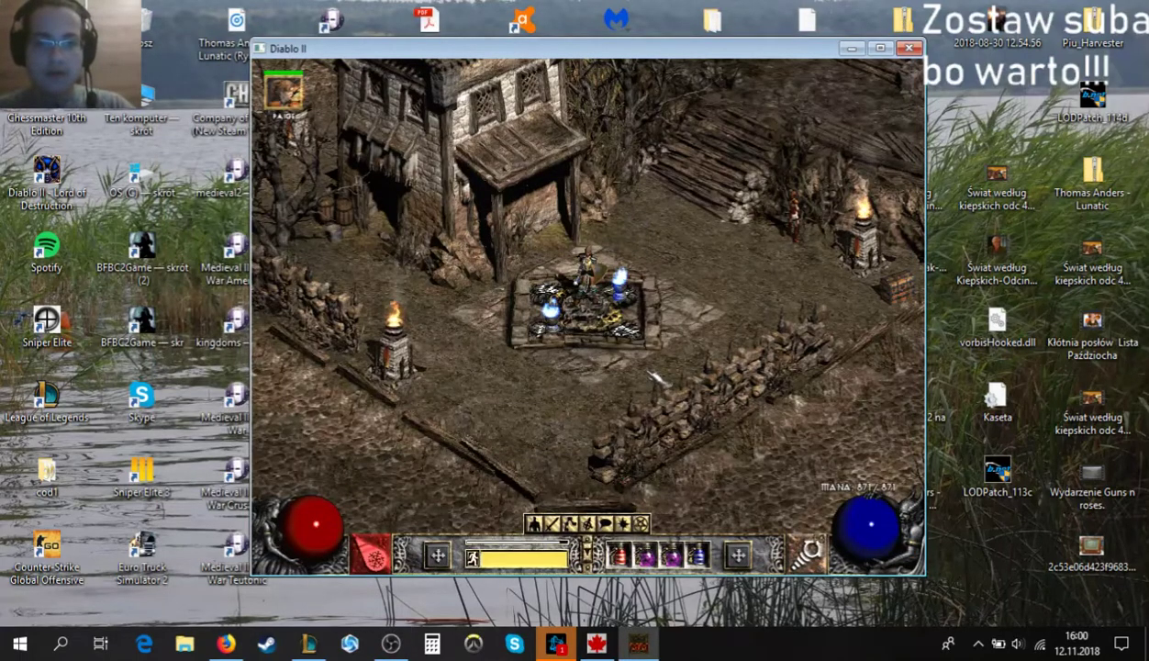
# Open the character's inventory, walk out from the waypoint and read the properties of the equipped Feniks shield.
pyautogui.click(552, 524)
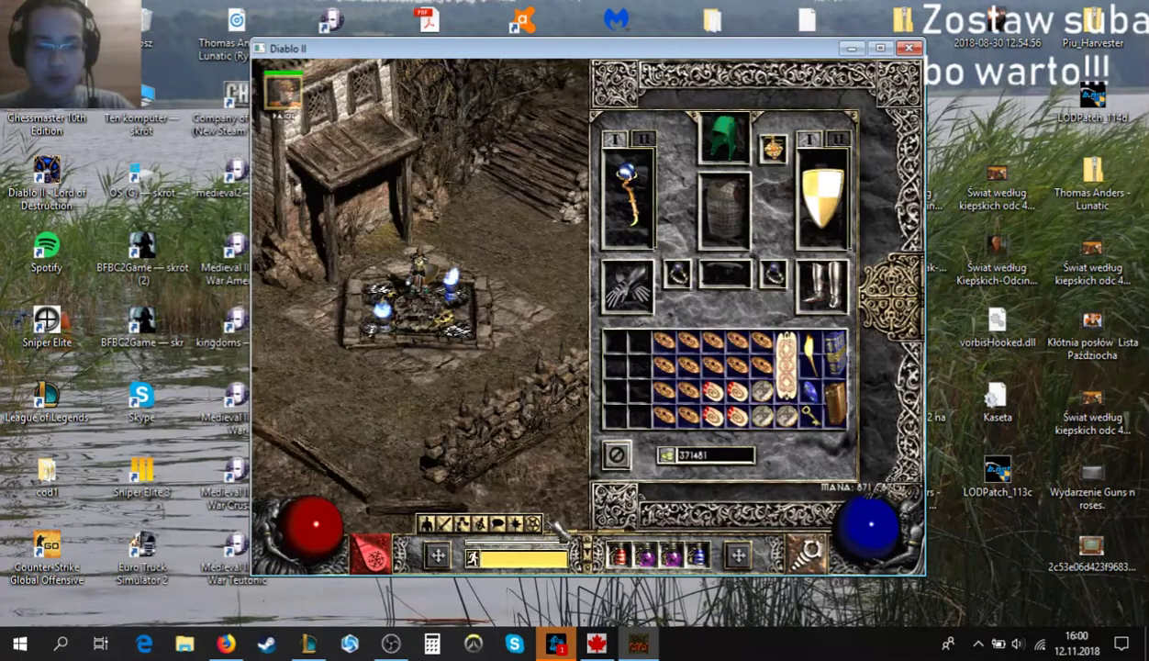
pyautogui.click(519, 426)
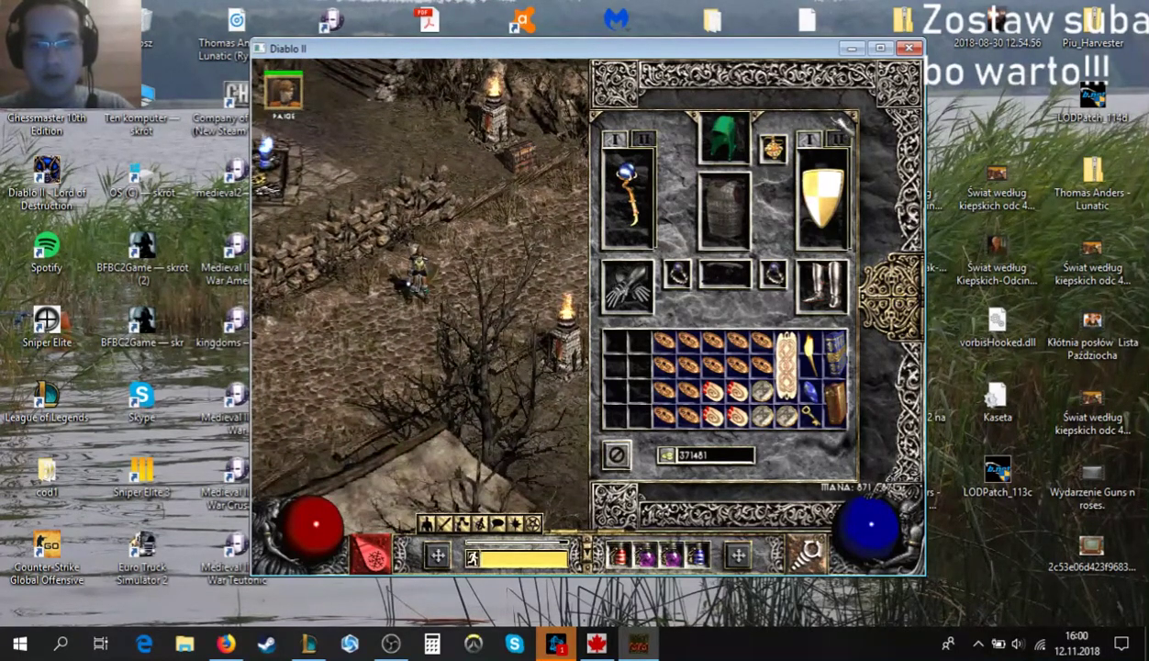
pyautogui.moveTo(835, 193)
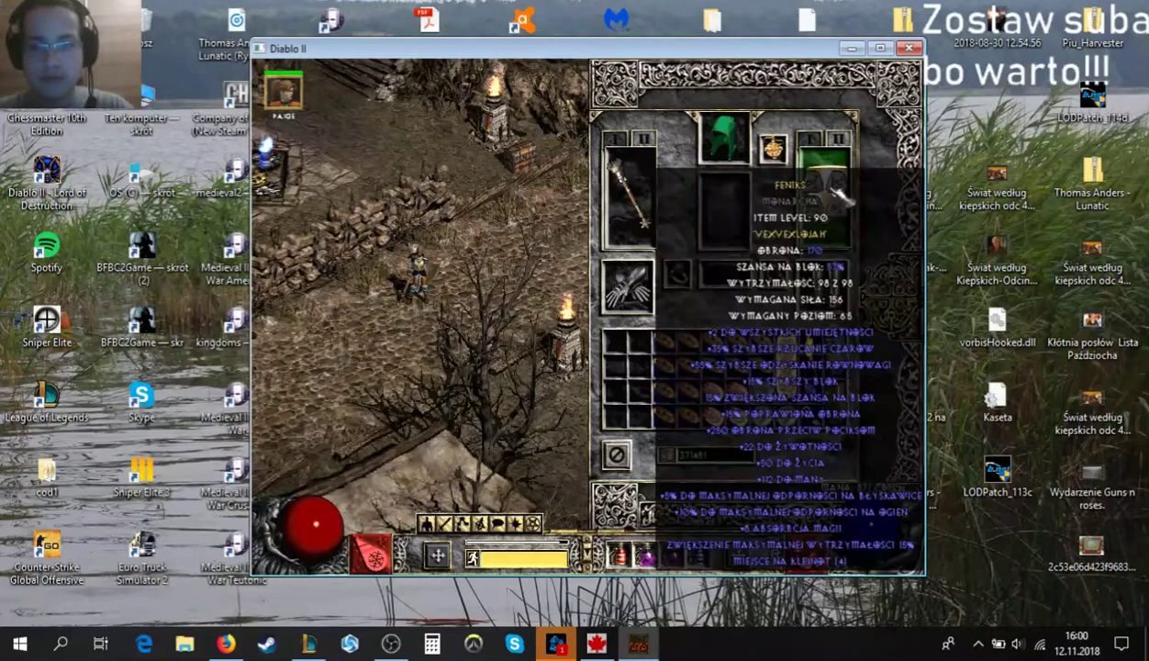
# Open the stash chest near the waypoint and go back from its last used page to personal page 31.
pyautogui.click(547, 184)
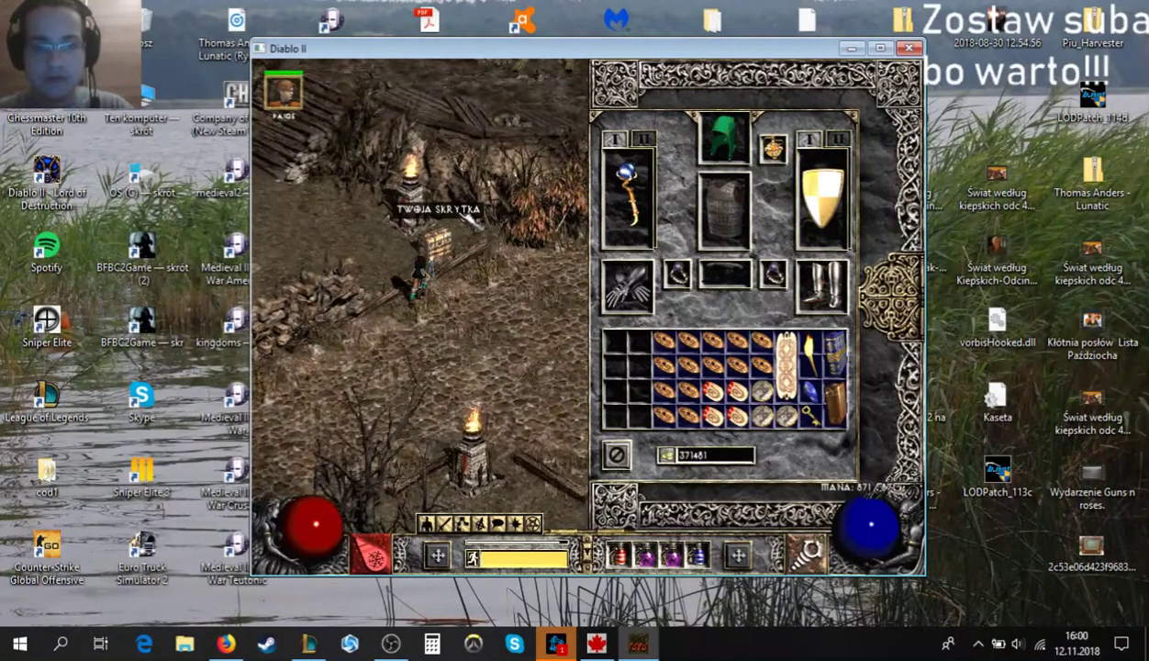
pyautogui.keyDown('shift'); pyautogui.click(466, 452); pyautogui.keyUp('shift')
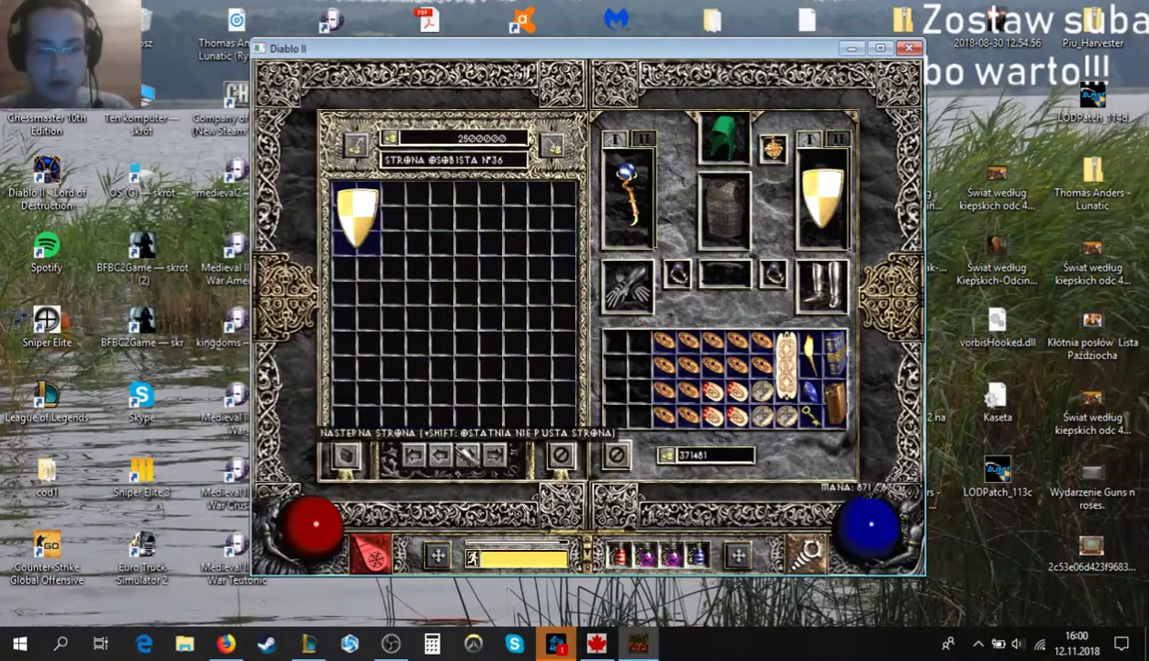
pyautogui.click(442, 452)
pyautogui.click(448, 452)
pyautogui.click(448, 451)
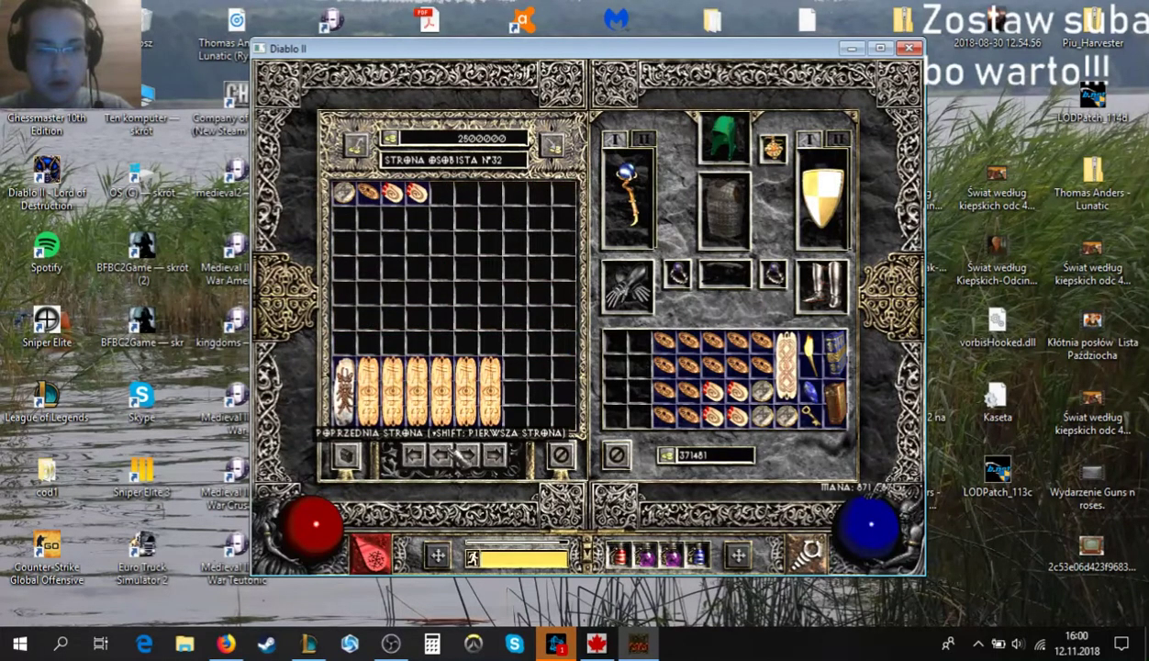
pyautogui.click(450, 451)
# Place the Przysięga flail in the inventory to read its properties, and return it to the stash.
pyautogui.moveTo(470, 356)
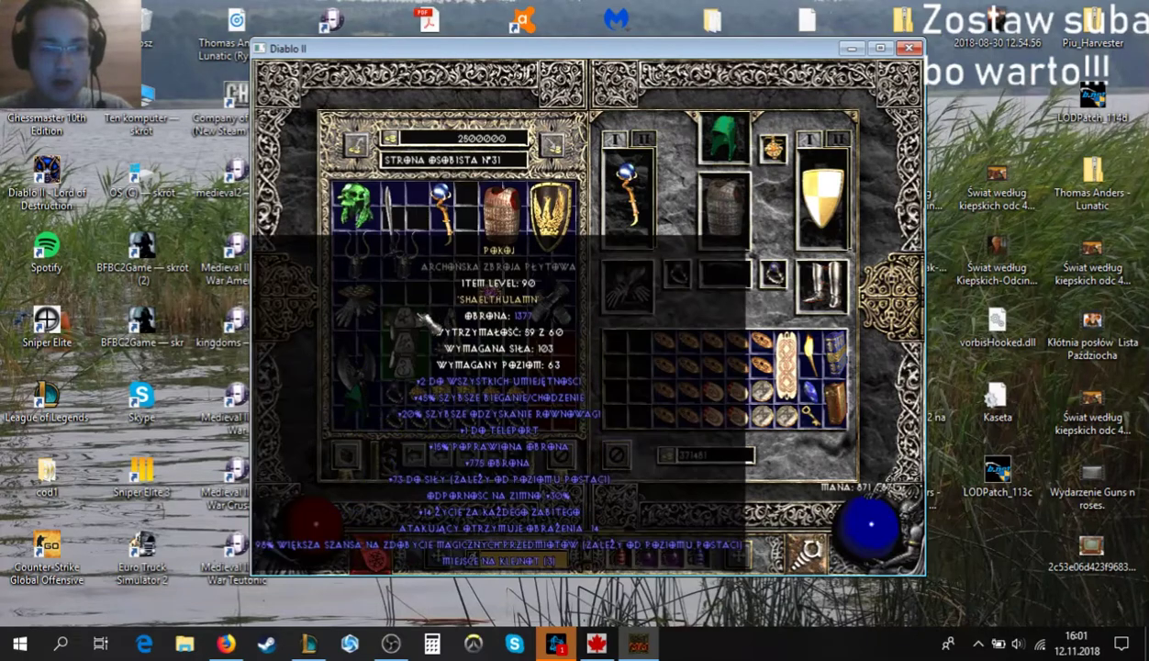
pyautogui.click(456, 340)
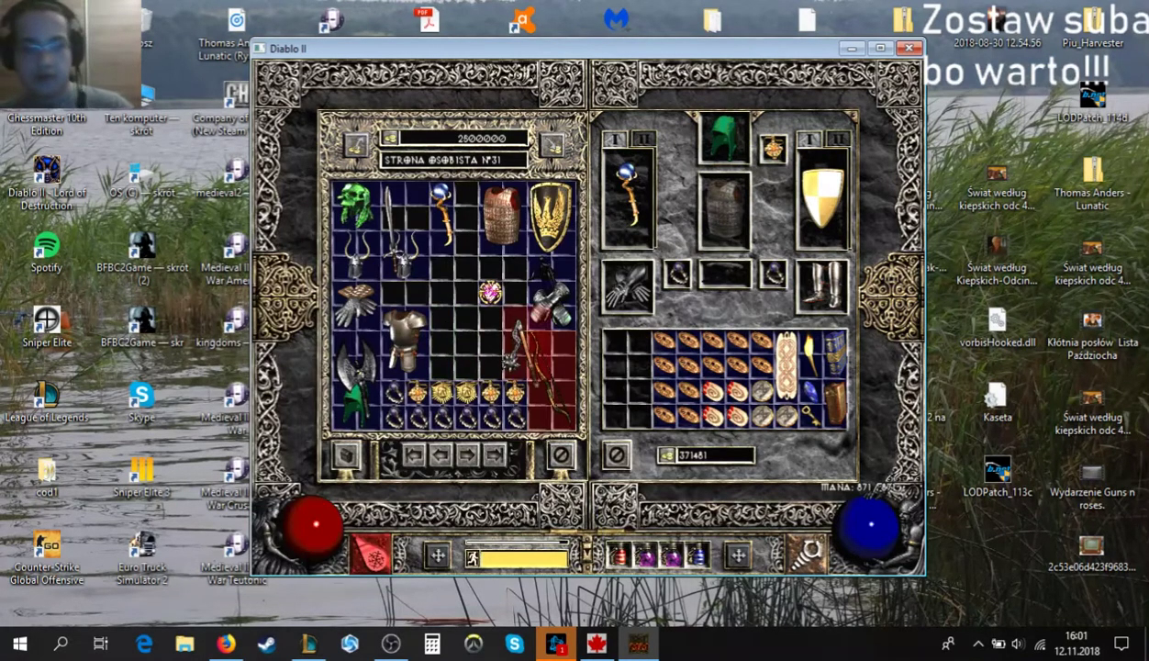
pyautogui.click(637, 354)
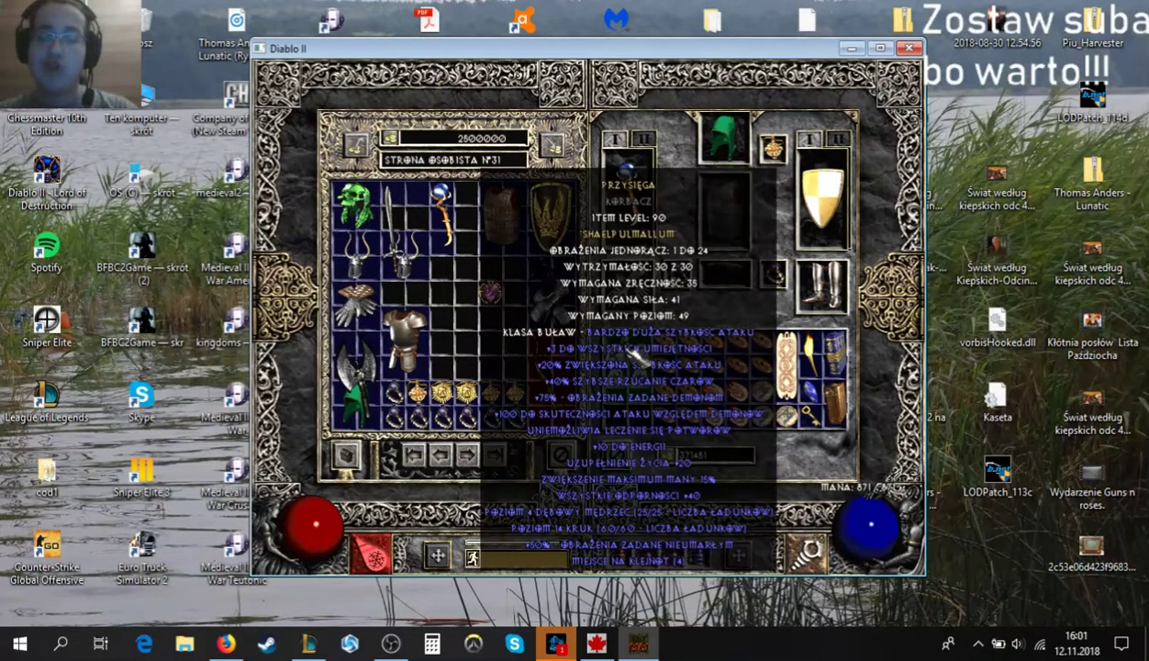
pyautogui.click(636, 355)
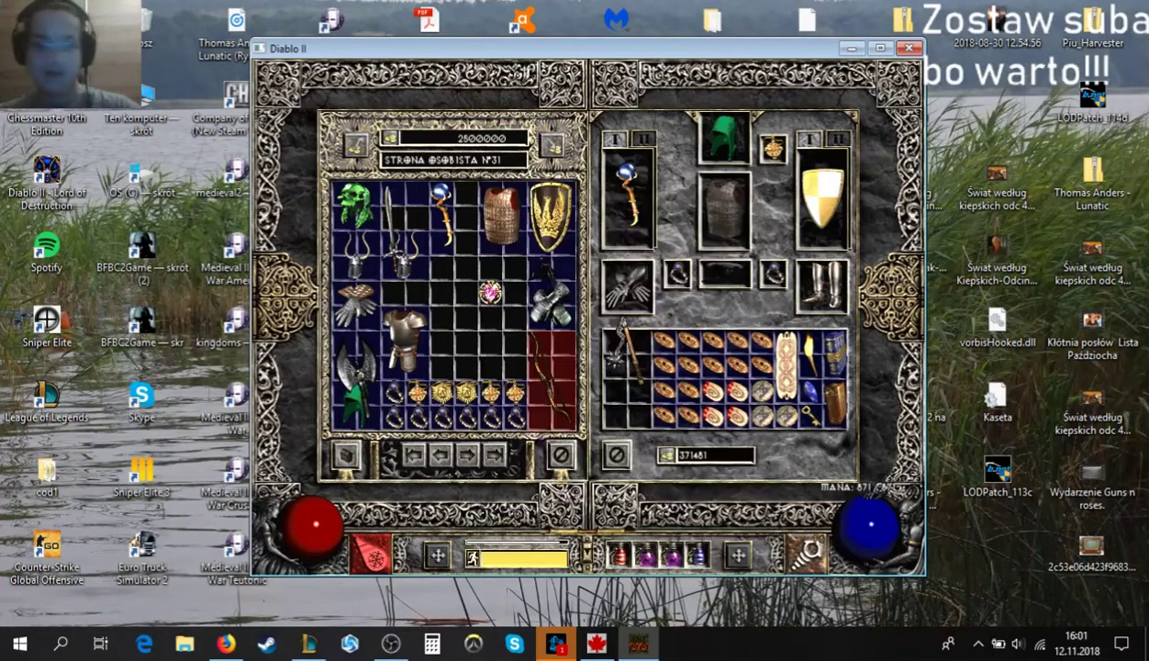
pyautogui.click(439, 332)
# Place the Pokój plate armour in the inventory to read its properties, and return it to its place in the stash.
pyautogui.click(427, 329)
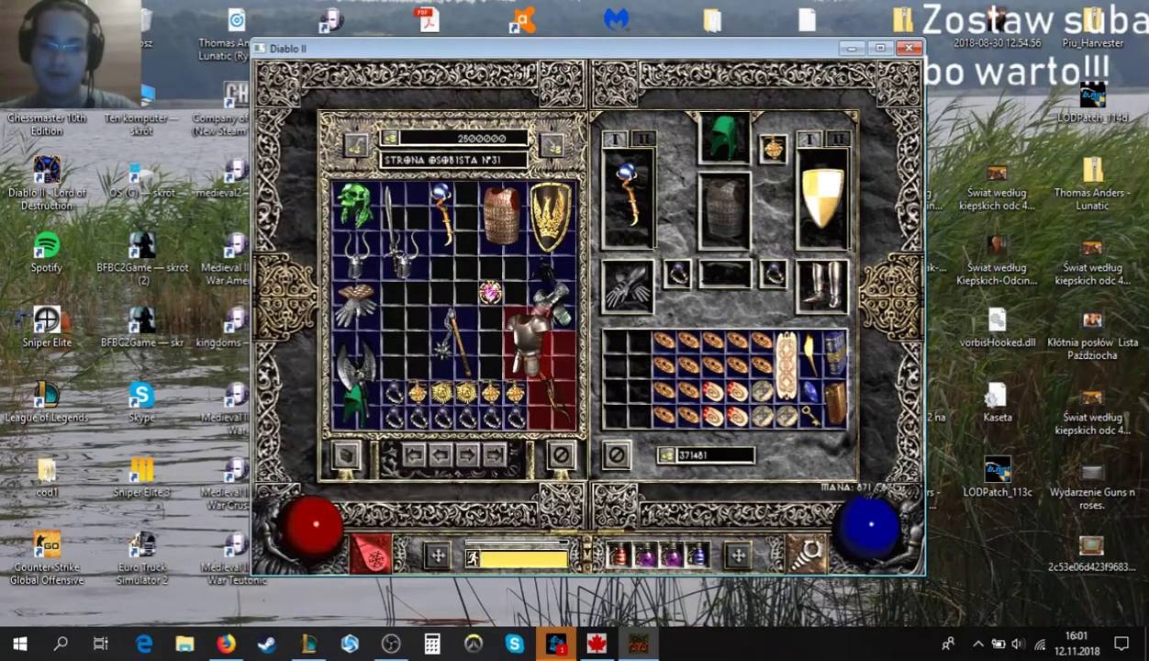
pyautogui.click(634, 393)
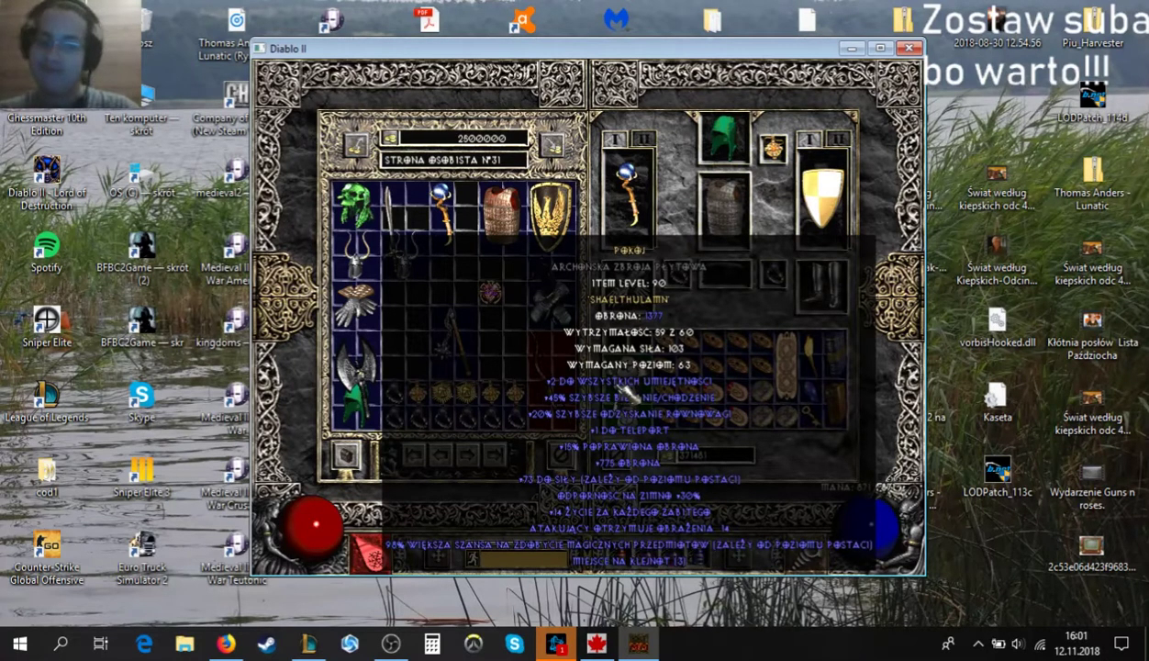
pyautogui.click(634, 393)
pyautogui.click(404, 354)
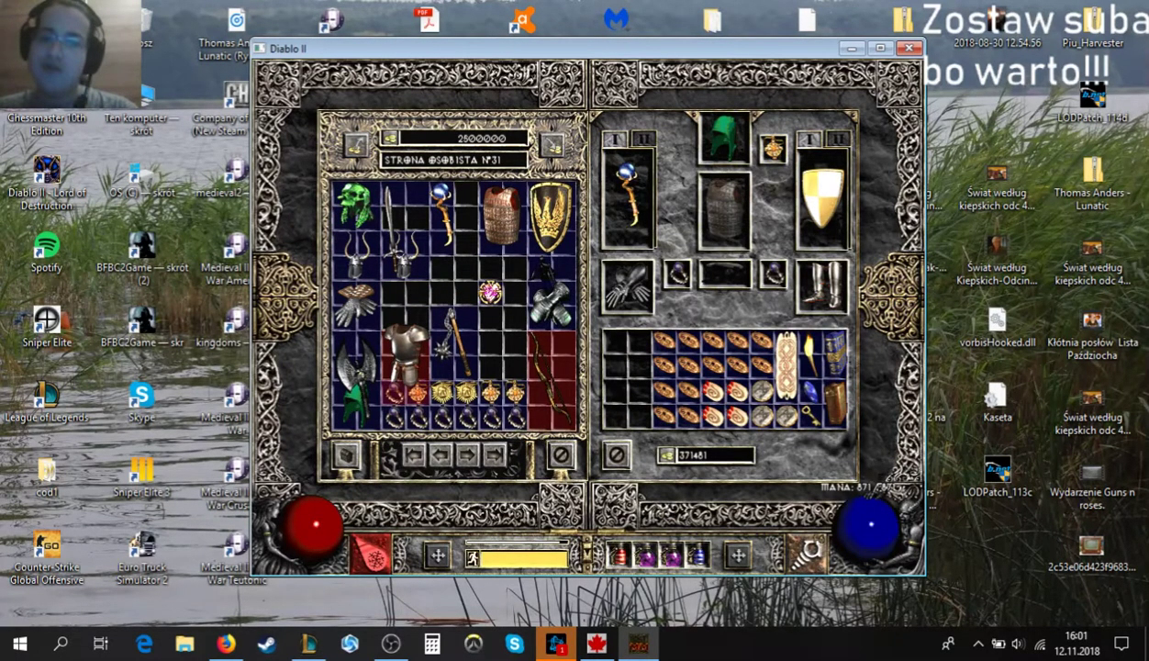
pyautogui.moveTo(415, 351)
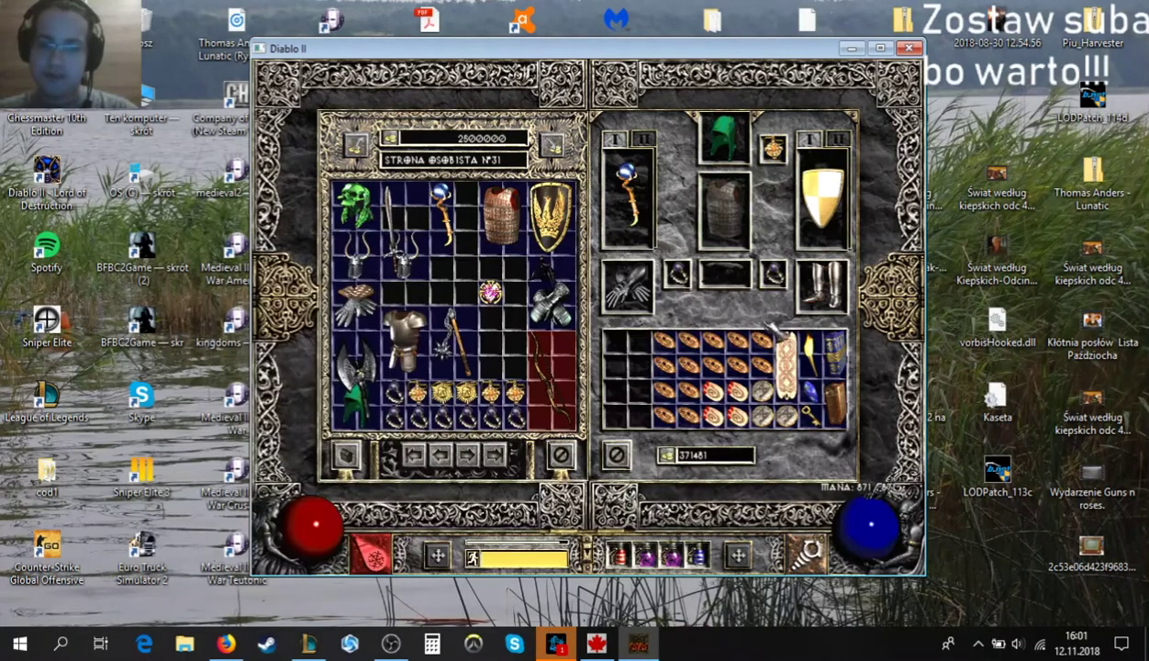
# Inspect the equipped Feniks shield, both weapon sets, and the stashed Gniew Lorda amulet and Siła Wiatru bow.
pyautogui.moveTo(827, 237)
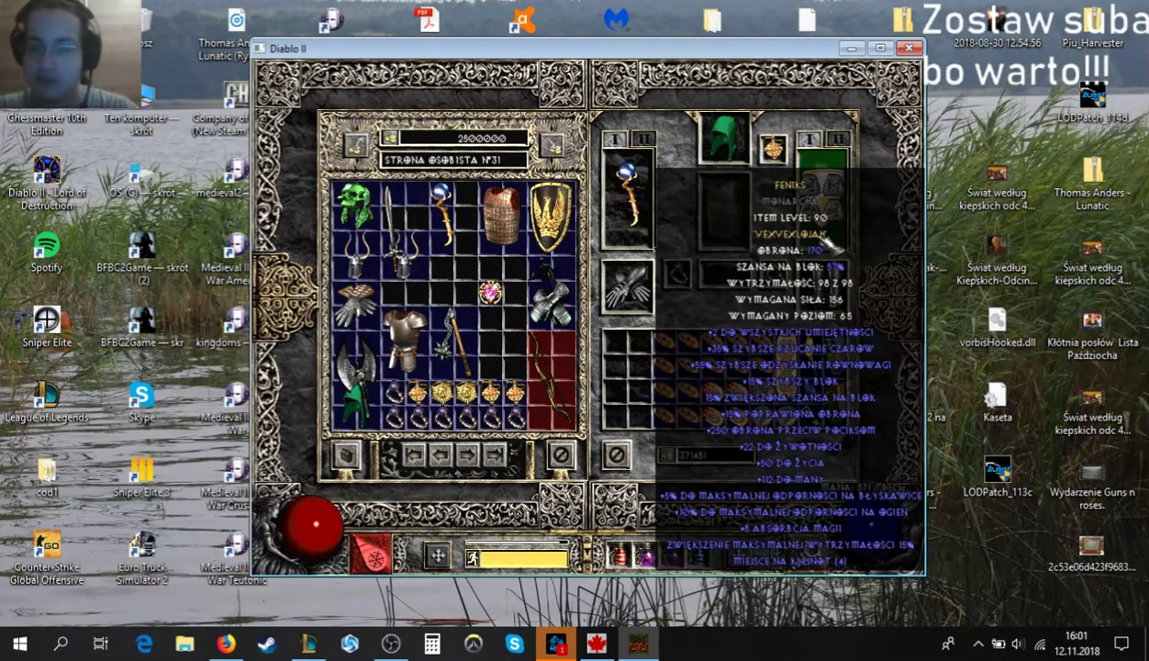
pyautogui.press('Escape')
pyautogui.click(592, 271)
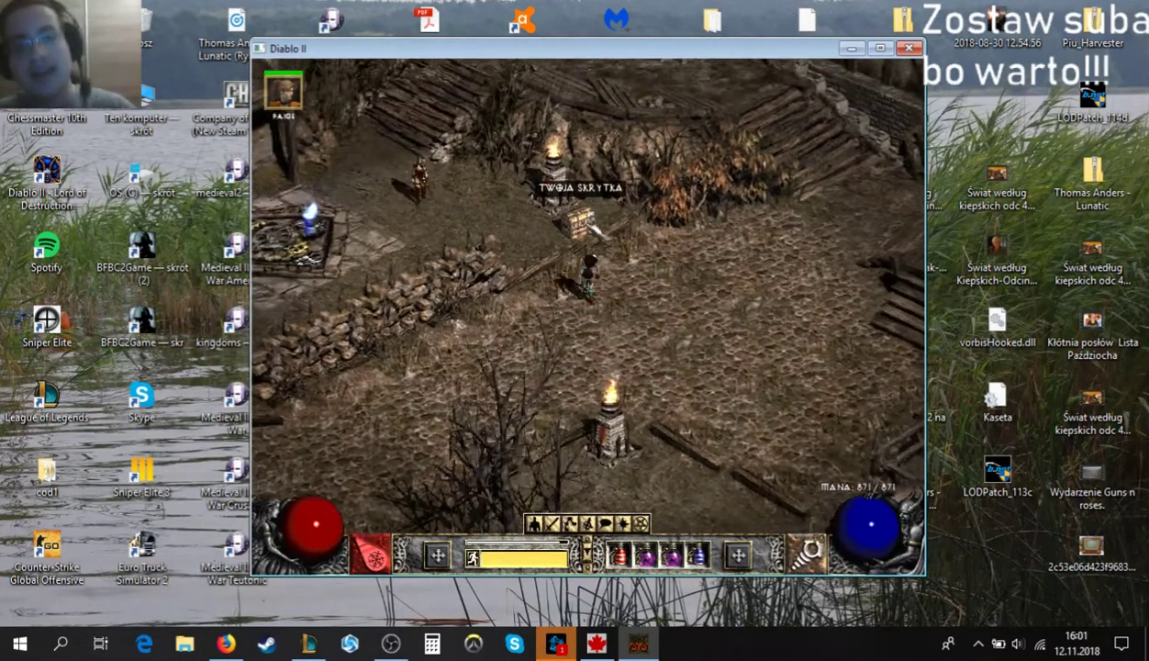
pyautogui.press('w')
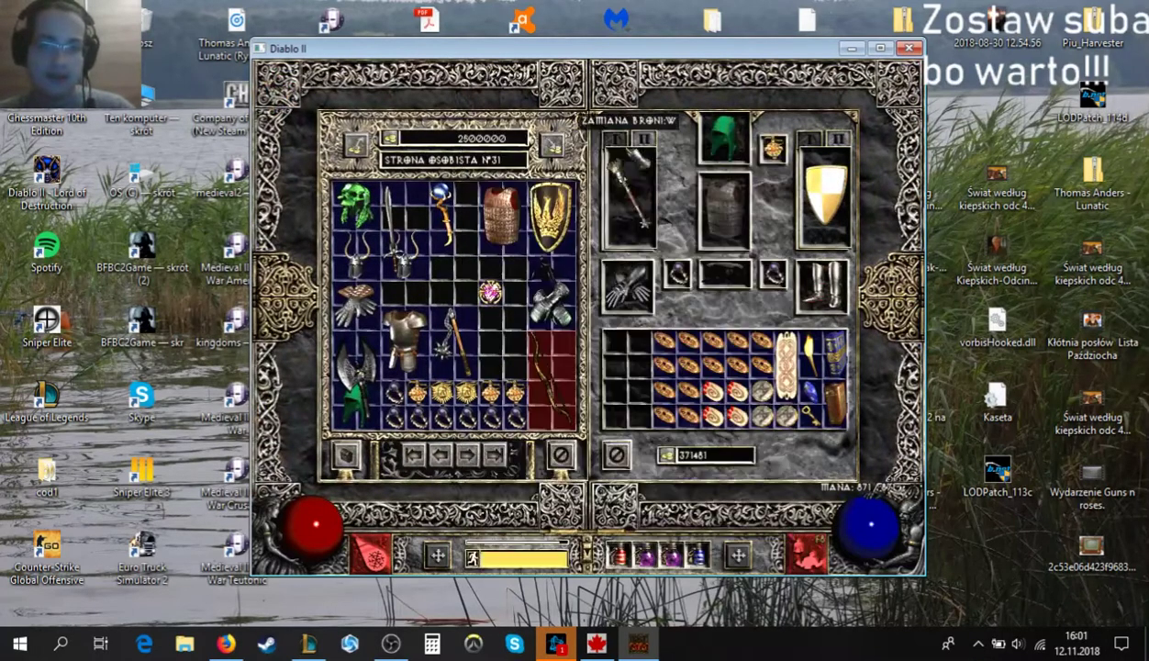
pyautogui.press('w')
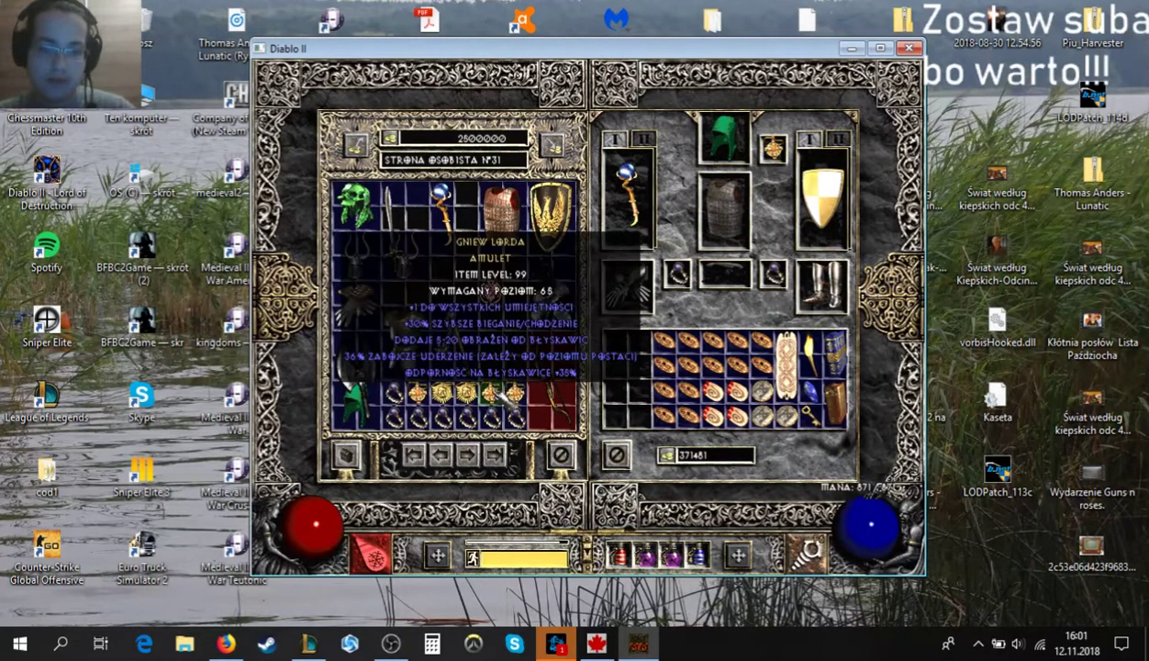
pyautogui.click(491, 395)
pyautogui.click(625, 345)
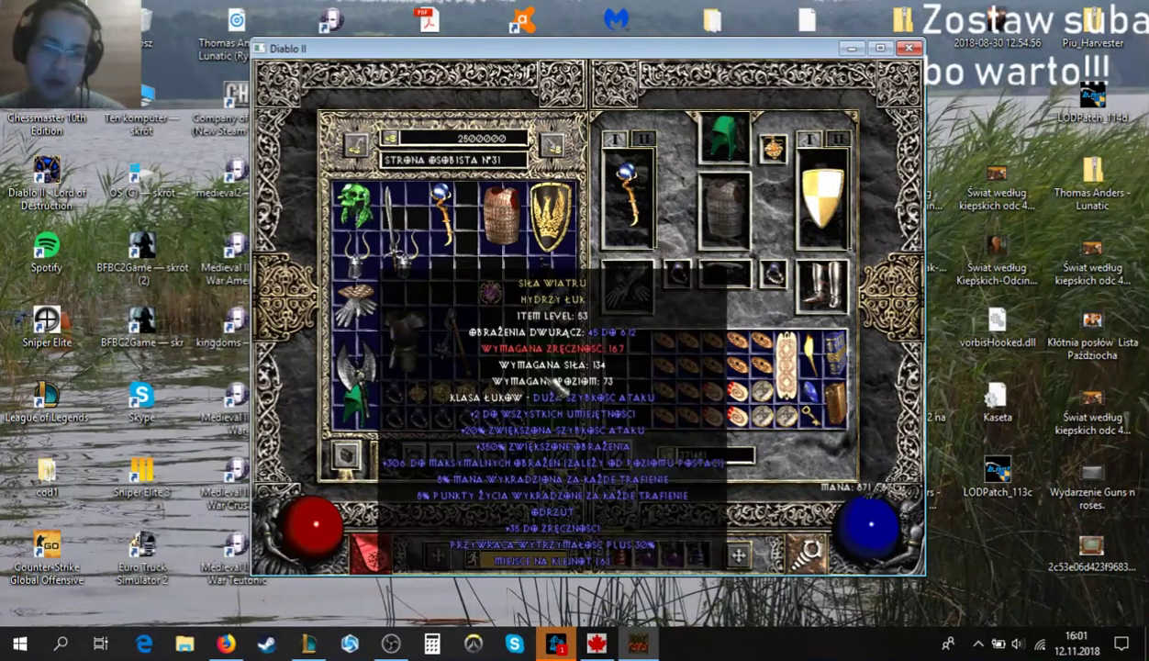
# Close the stash, then save and exit the current game.
pyautogui.click(563, 453)
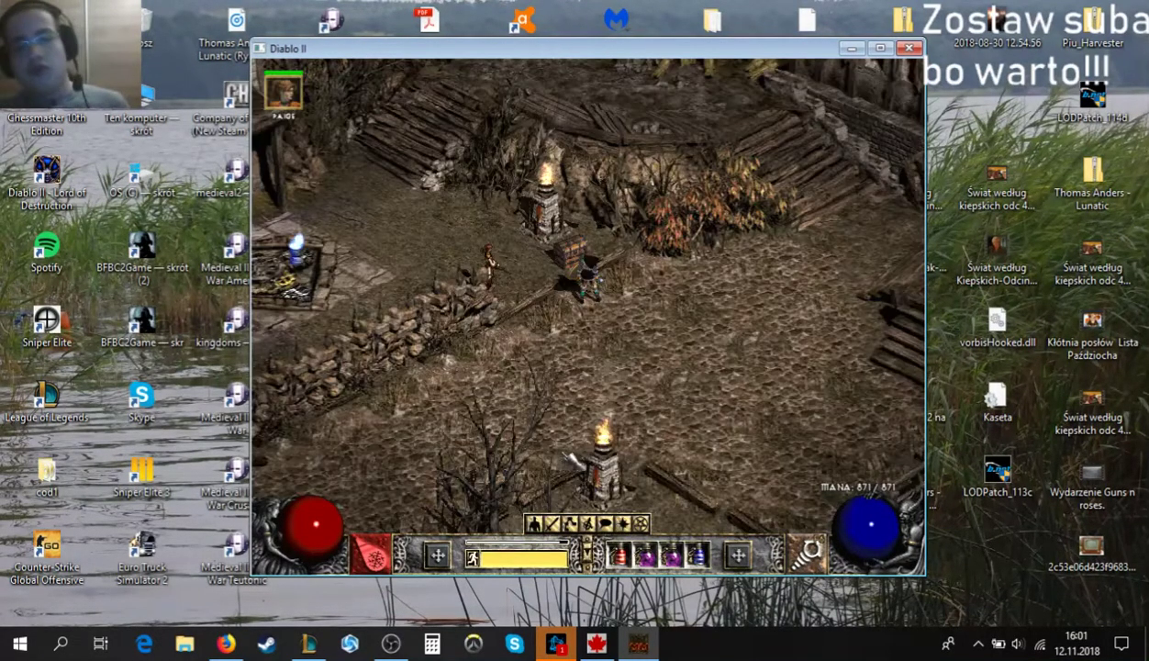
pyautogui.press('Escape')
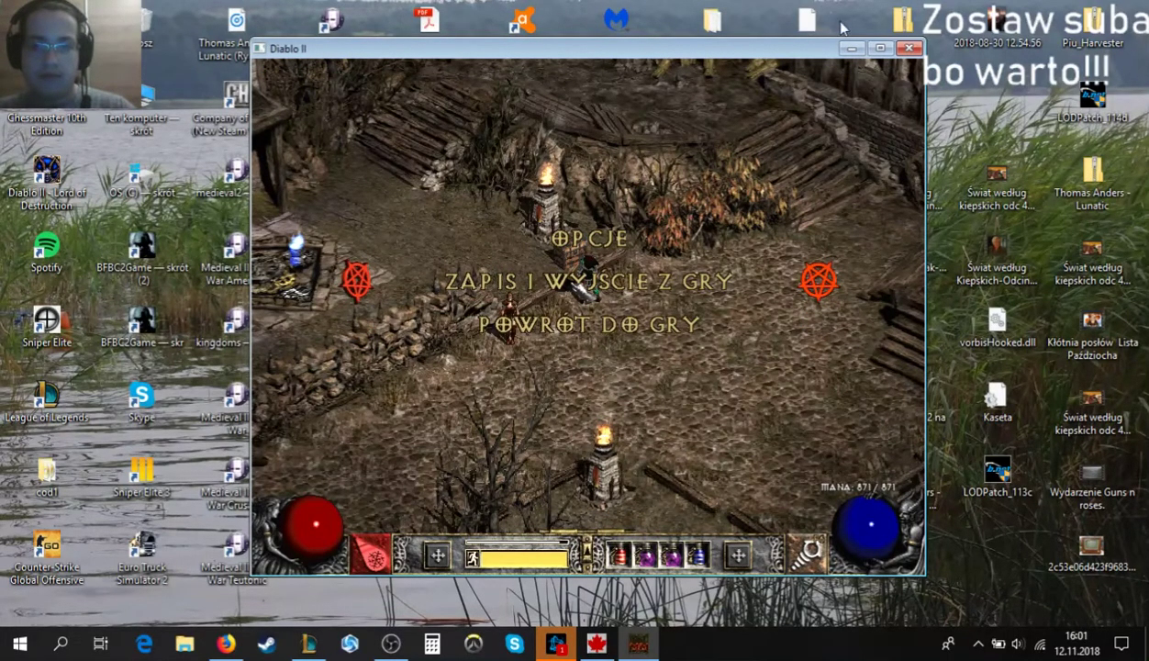
pyautogui.press('Return')
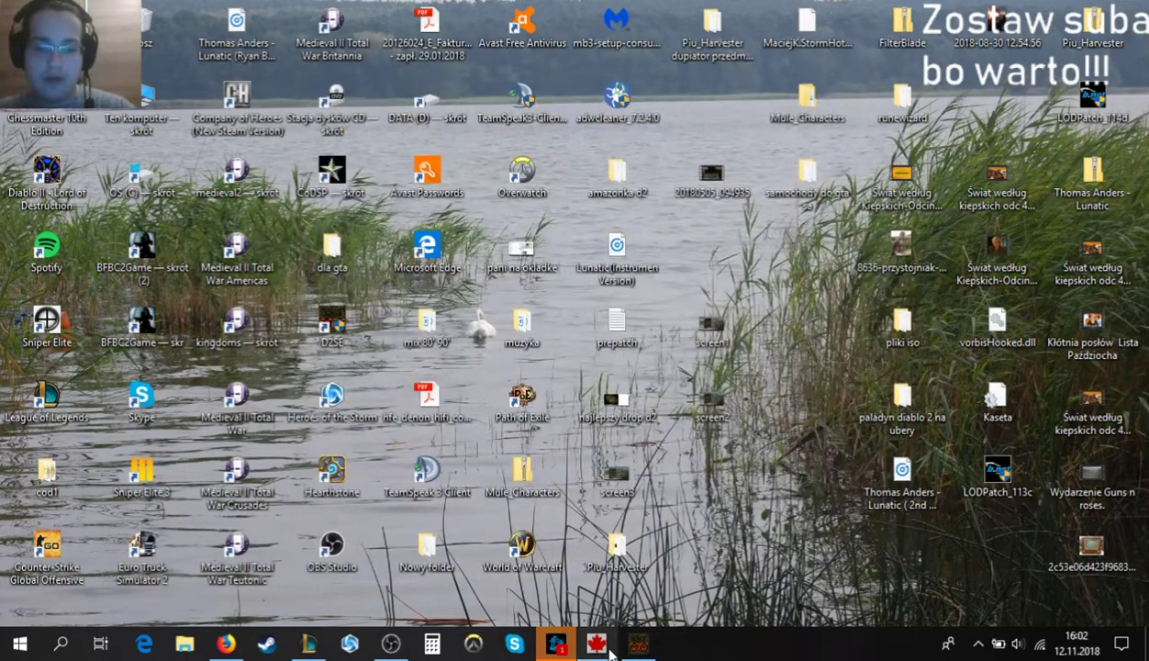
# Switch to Hero Editor, centre its window on the desktop and open the extras window for item and character creation.
pyautogui.moveTo(610, 651)
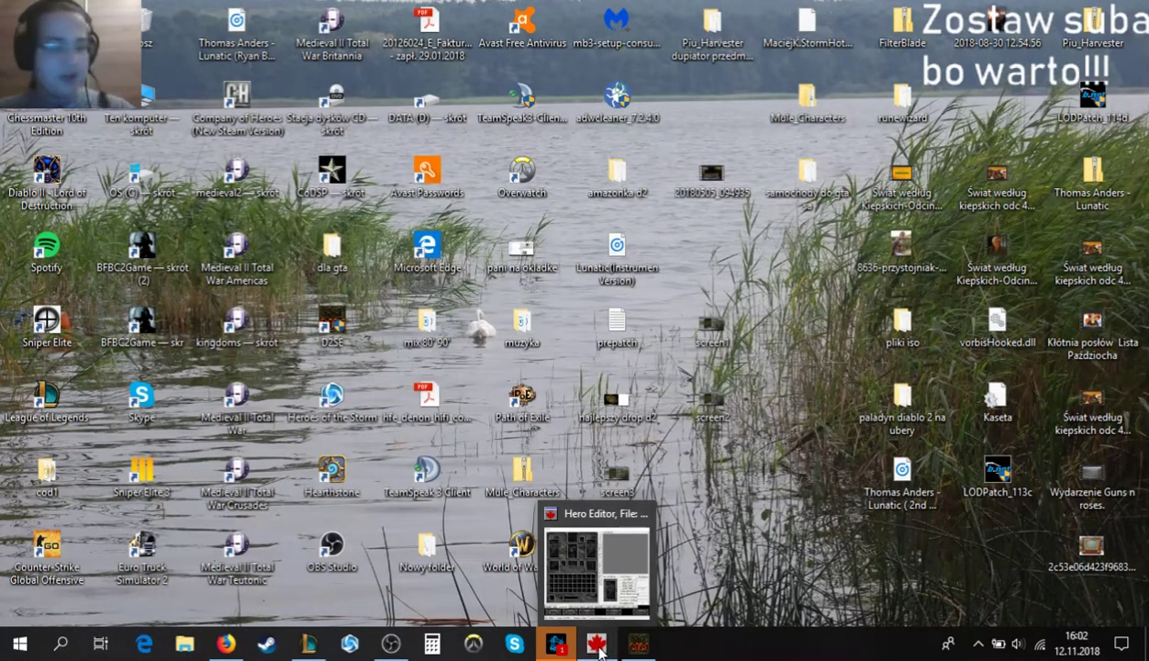
pyautogui.click(598, 647)
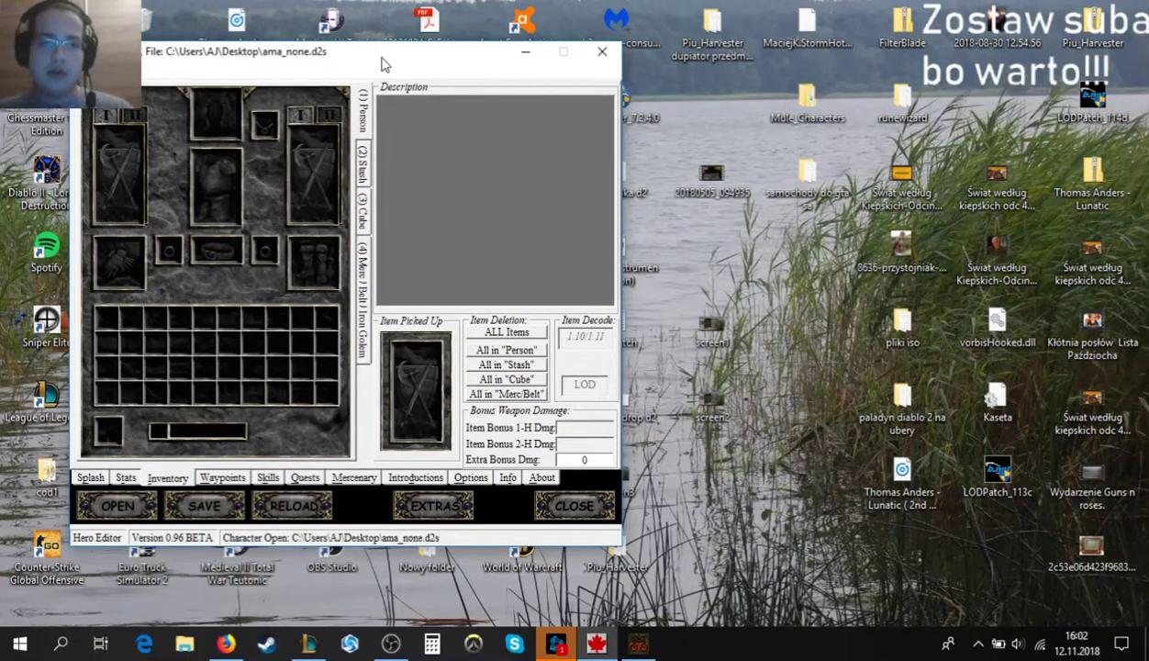
pyautogui.moveTo(384, 64); pyautogui.dragTo(626, 57)
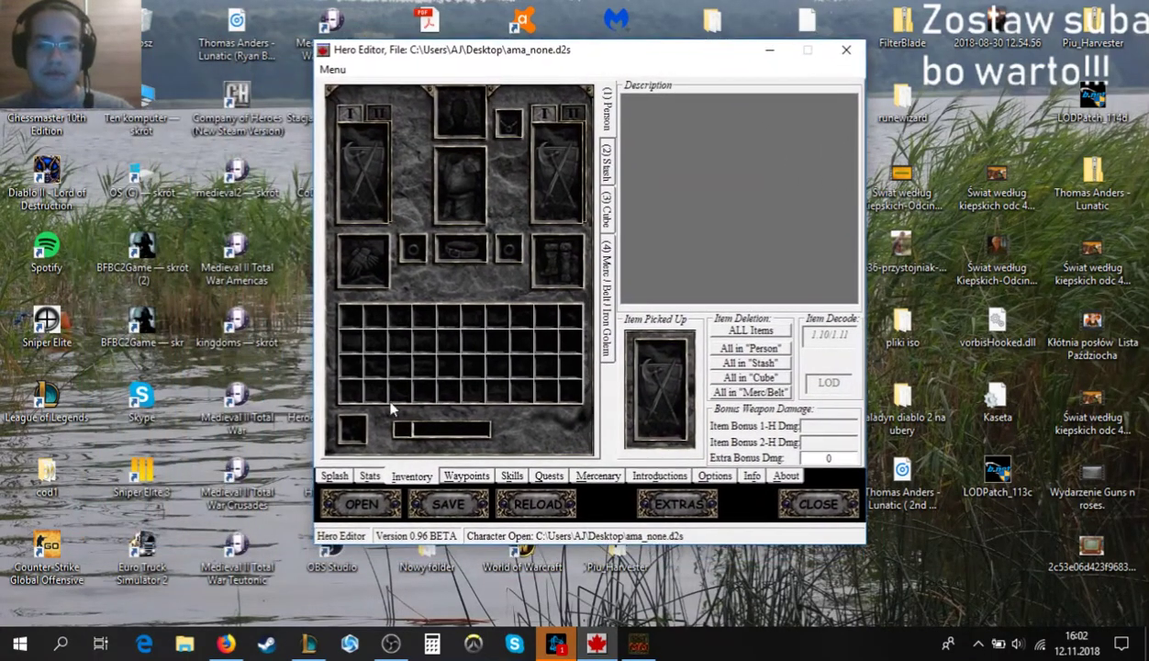
pyautogui.click(336, 476)
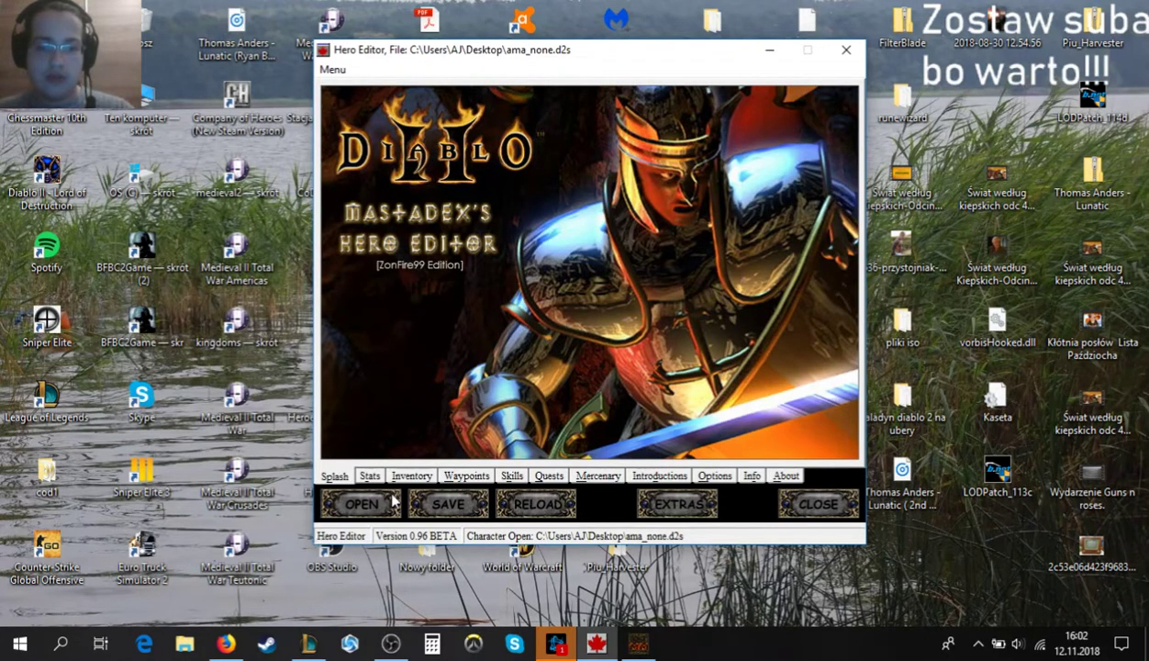
pyautogui.click(679, 515)
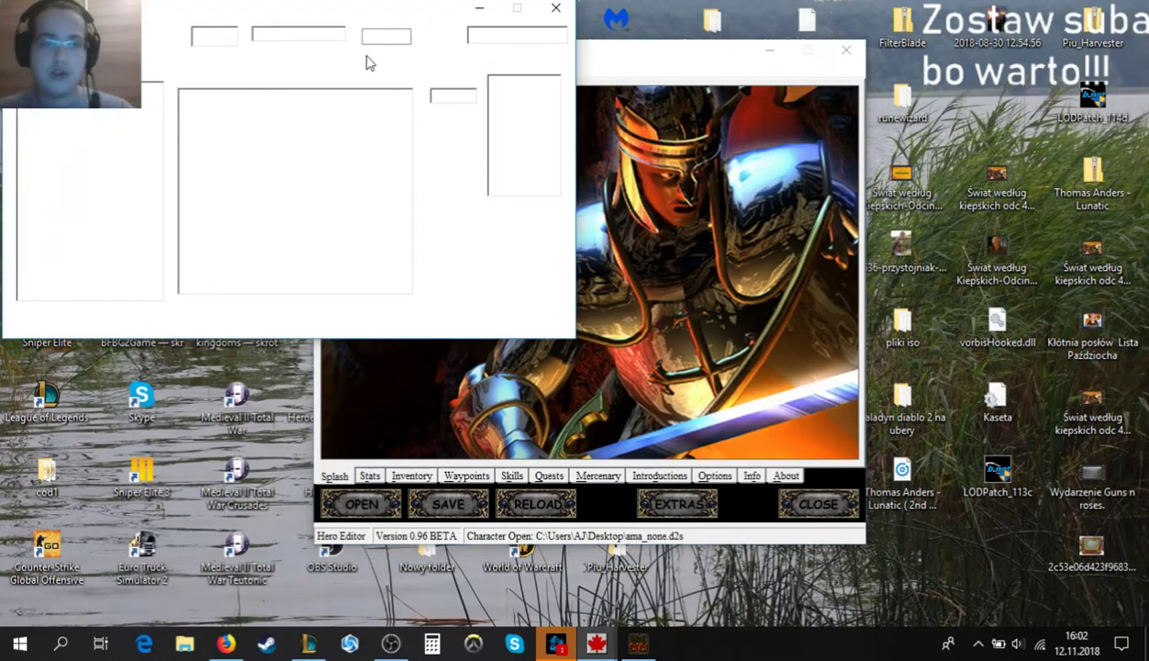
pyautogui.moveTo(327, 11); pyautogui.dragTo(366, 36)
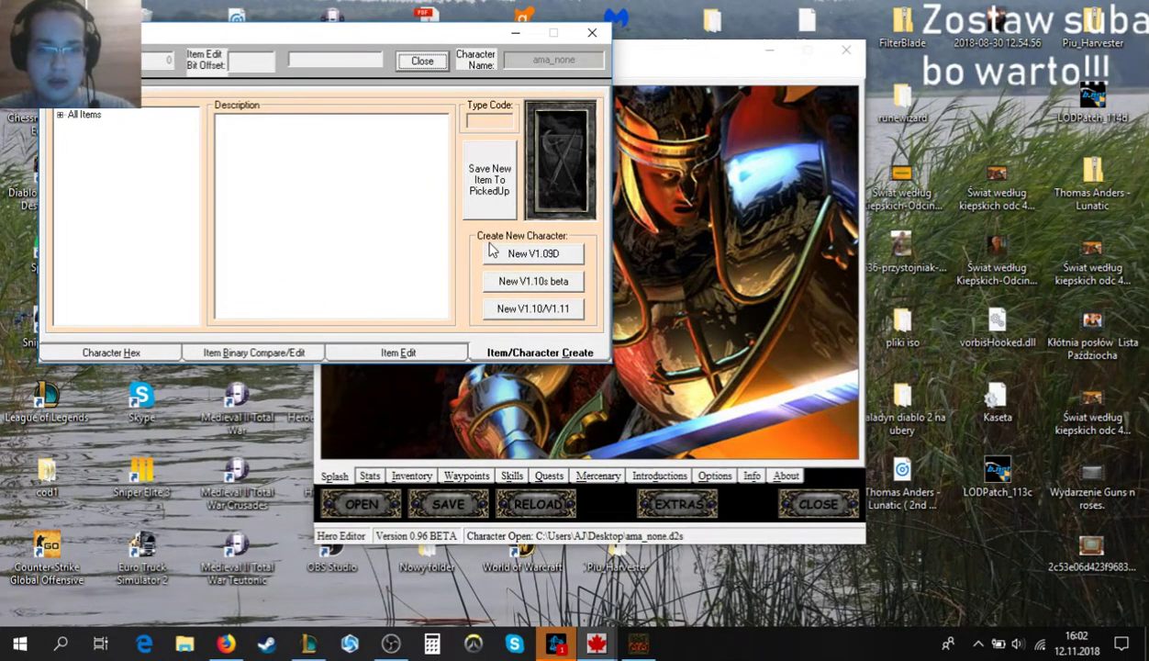
# Create a new V1.10/V1.11 character, close the extras window, and show the new character's inventory.
pyautogui.click(531, 309)
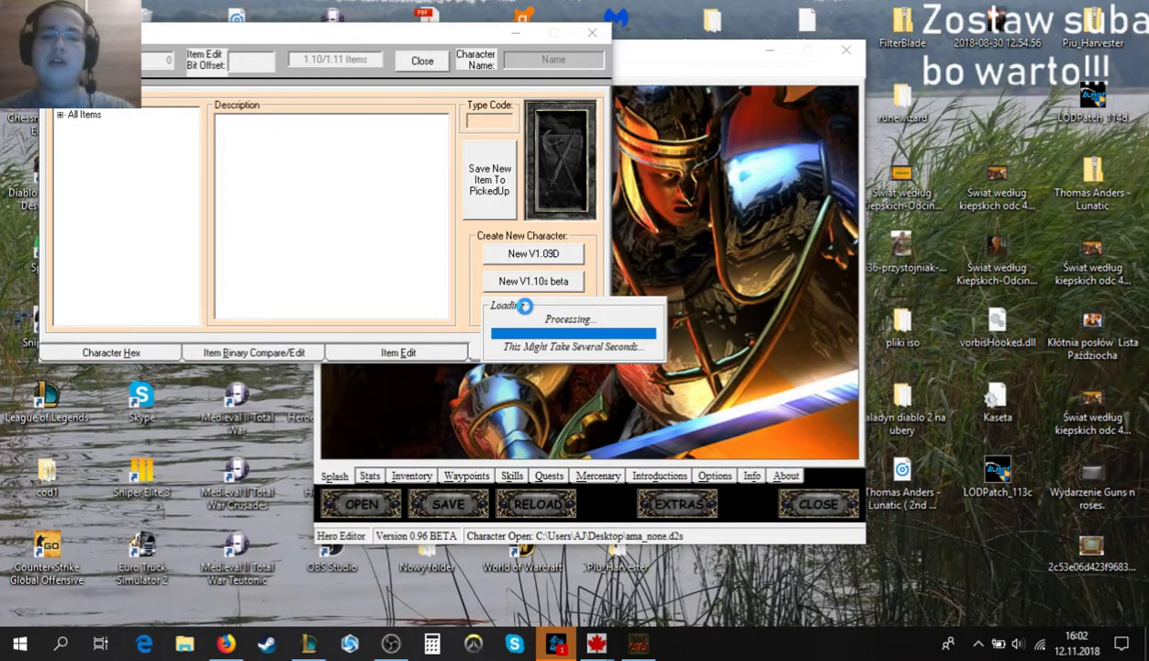
pyautogui.click(280, 33)
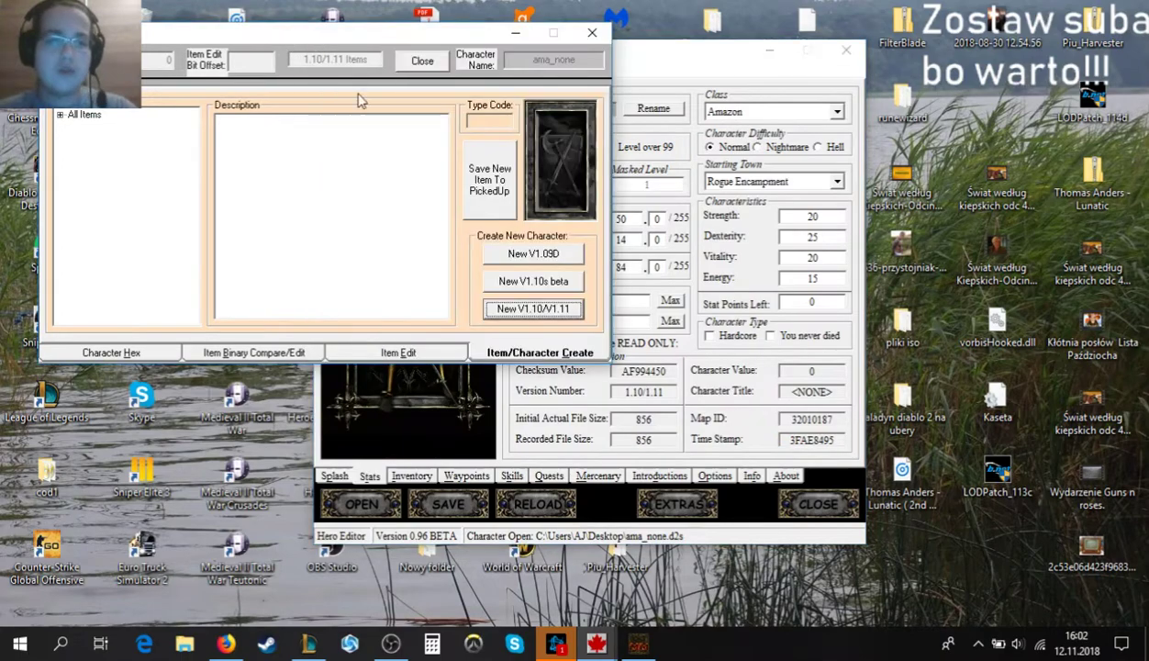
pyautogui.click(595, 34)
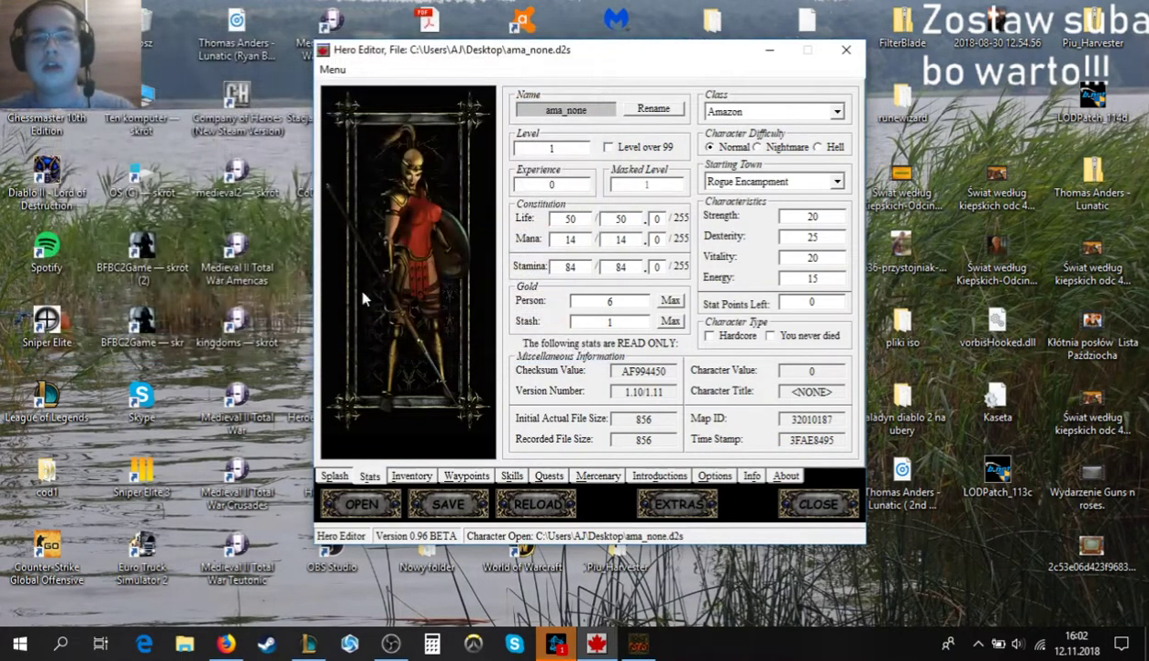
pyautogui.click(413, 476)
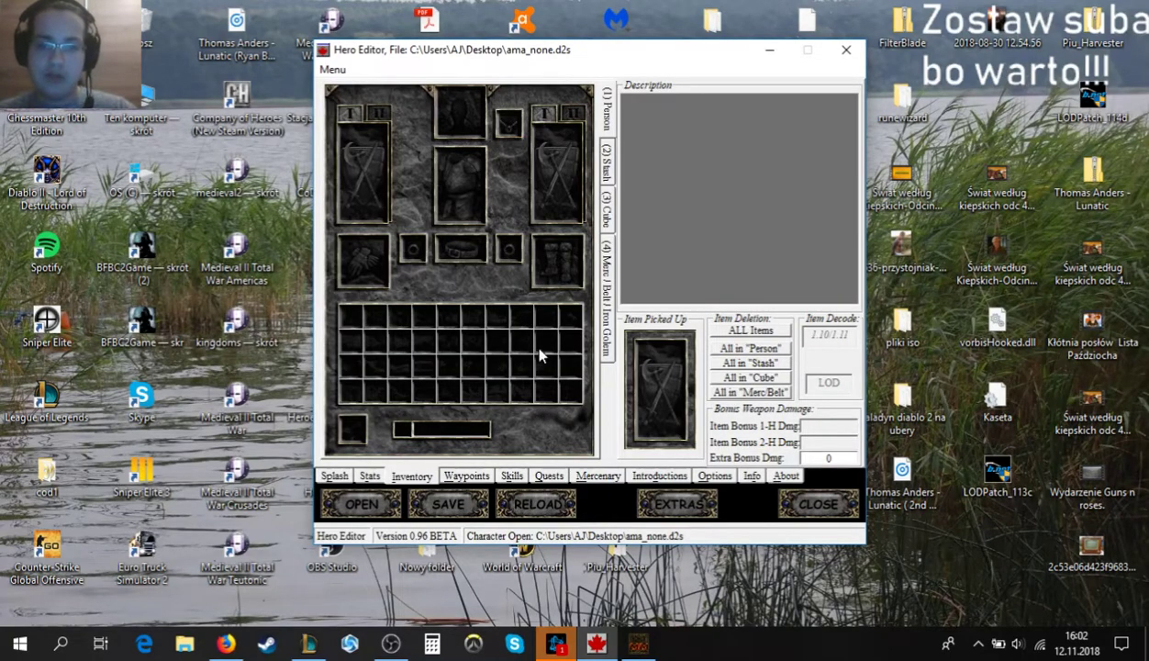
pyautogui.click(370, 475)
pyautogui.click(412, 476)
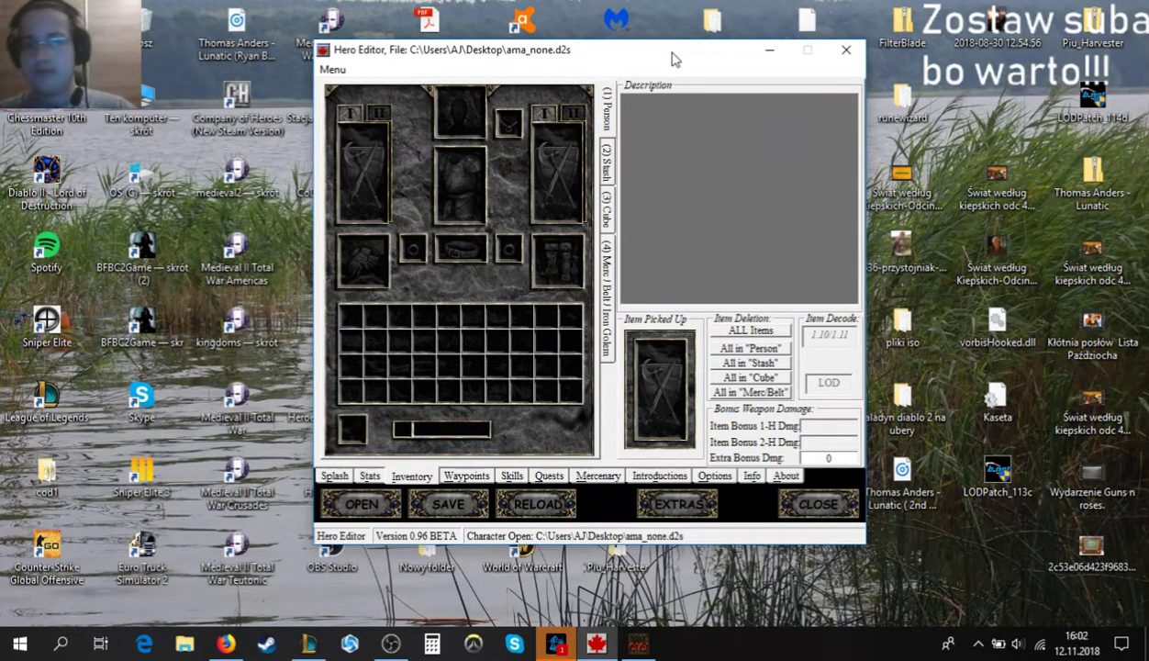
# Uncover the desktop, open the runewizard folder, launch RuneWord Wizard, and close the folder window.
pyautogui.moveTo(671, 59); pyautogui.dragTo(440, 81)
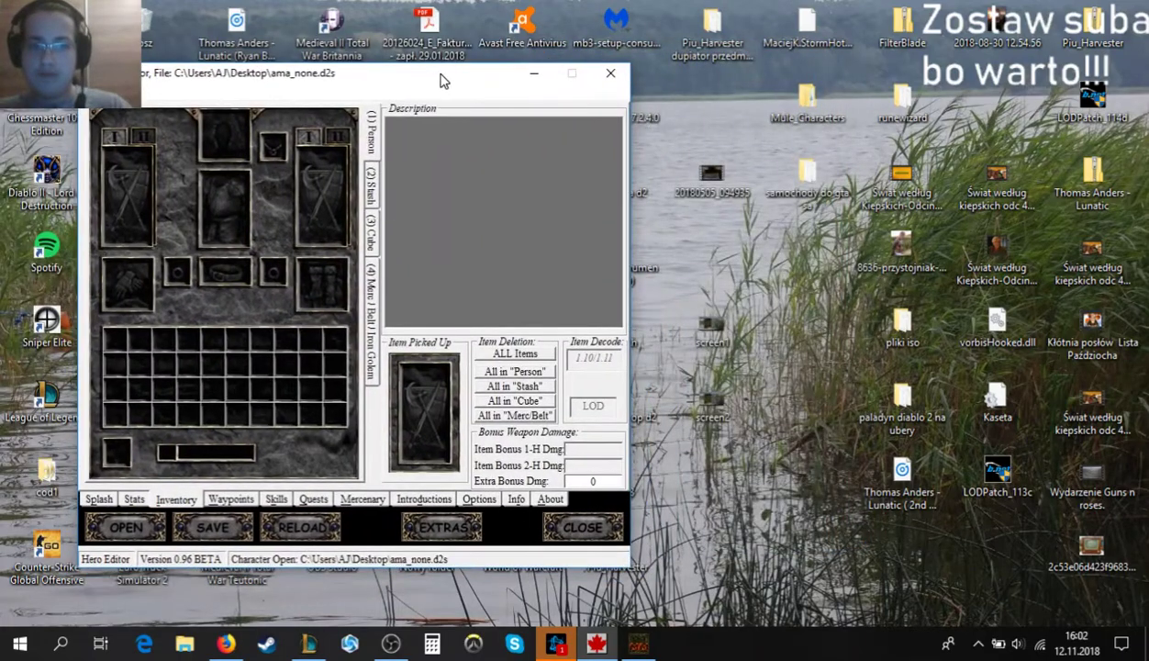
pyautogui.click(823, 267)
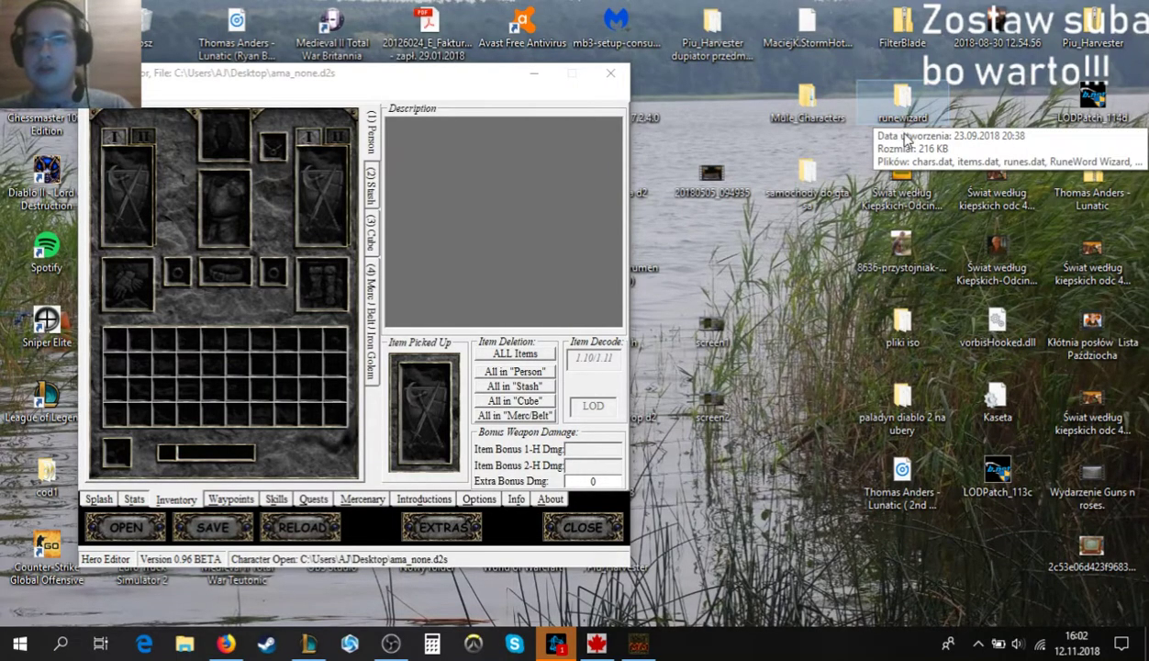
pyautogui.press('Return')
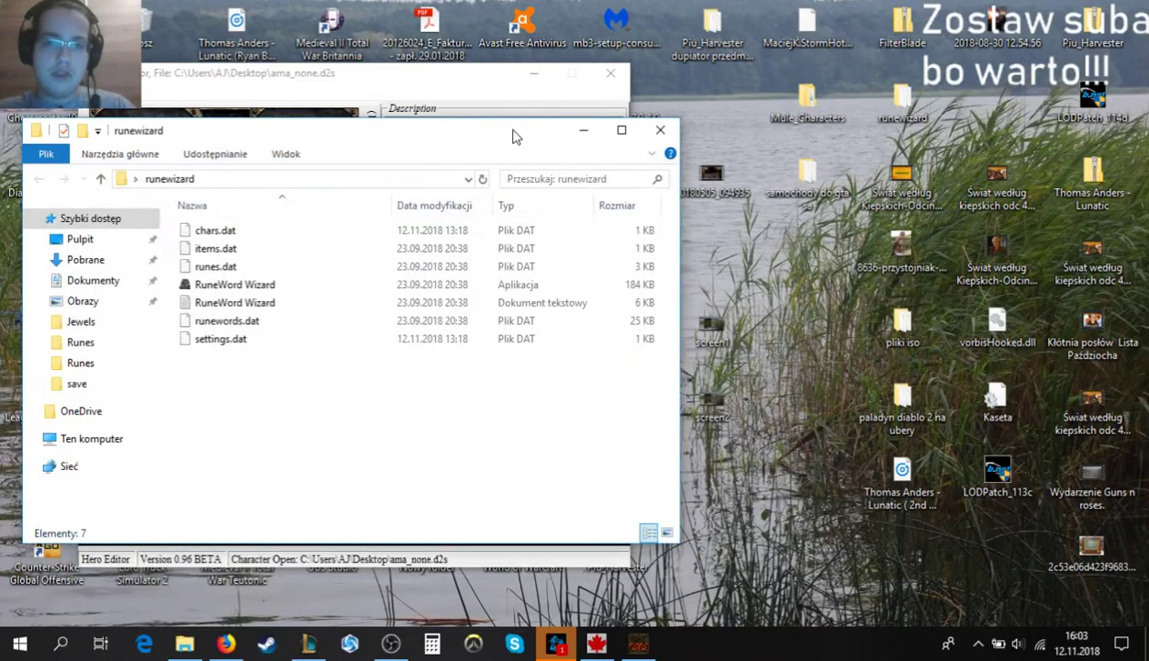
pyautogui.moveTo(515, 130); pyautogui.dragTo(969, 101)
pyautogui.click(746, 254)
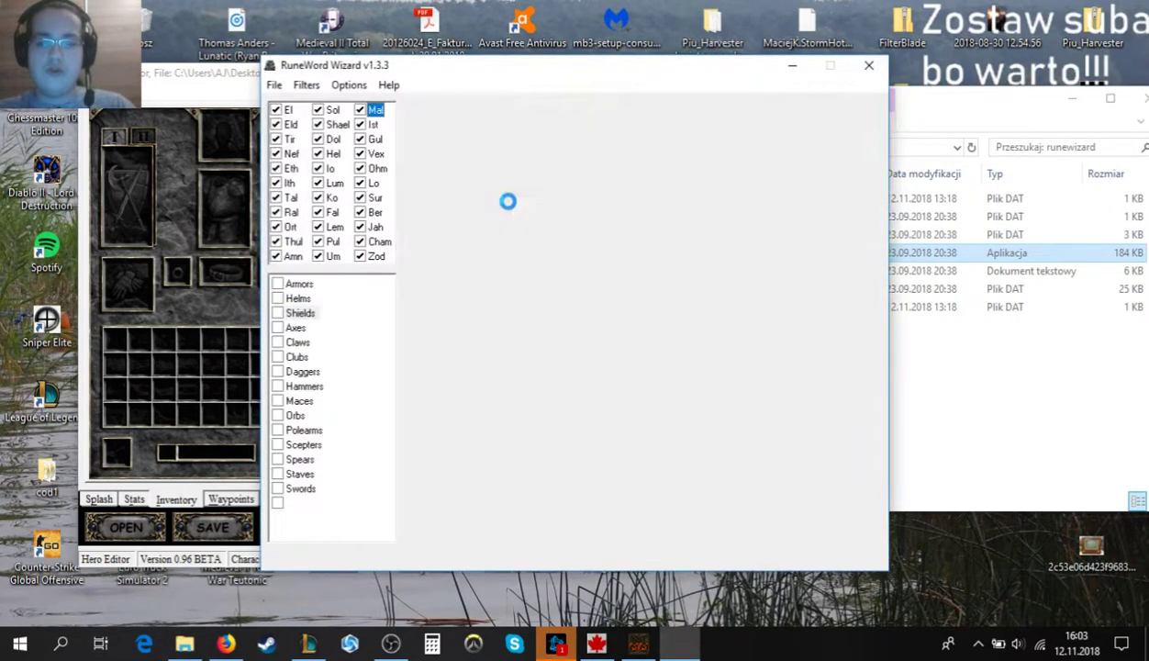
pyautogui.moveTo(987, 105); pyautogui.dragTo(850, 104)
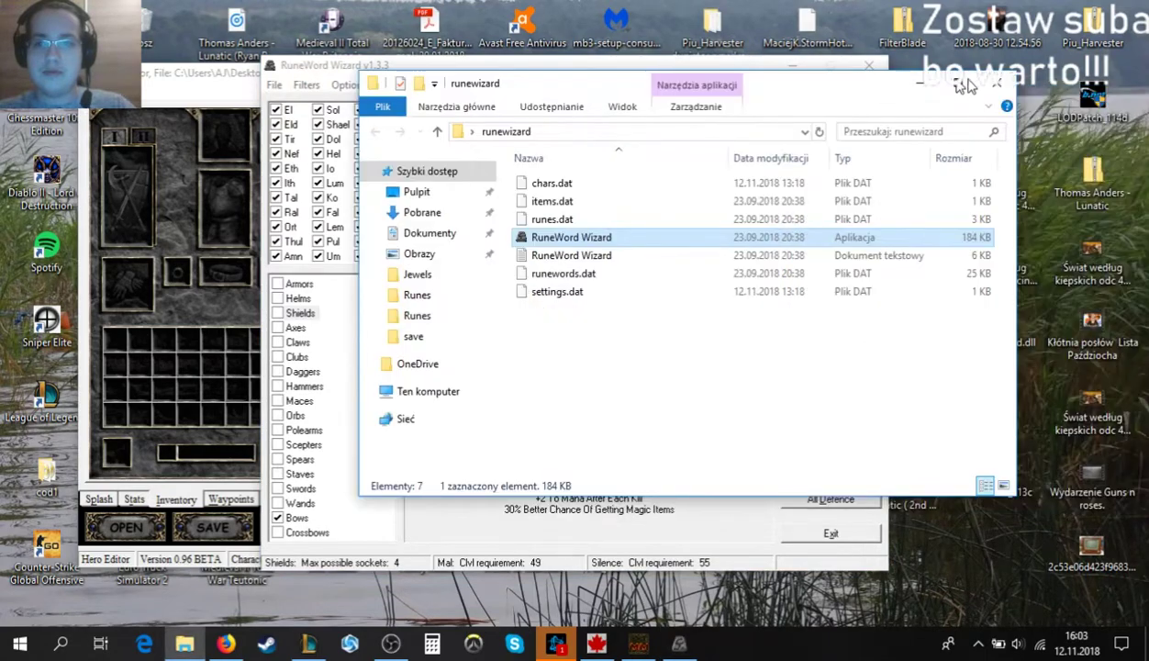
pyautogui.click(993, 94)
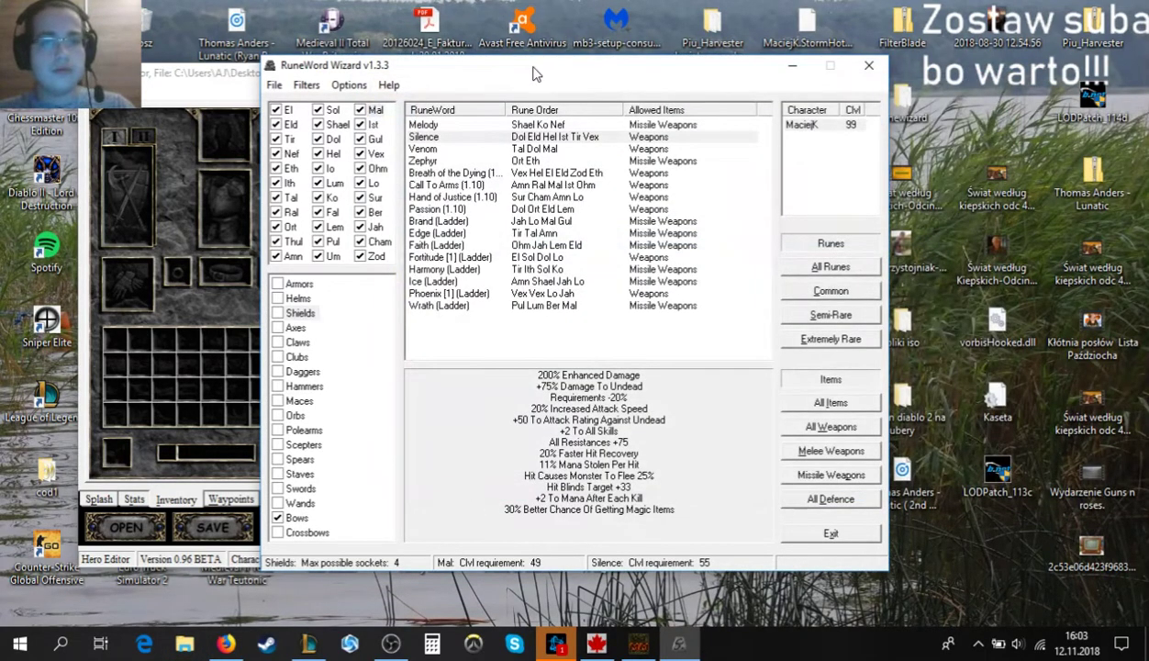
# Clear all rune selections and the Bows item filter in RuneWord Wizard.
pyautogui.moveTo(528, 66); pyautogui.dragTo(667, 47)
pyautogui.click(971, 249)
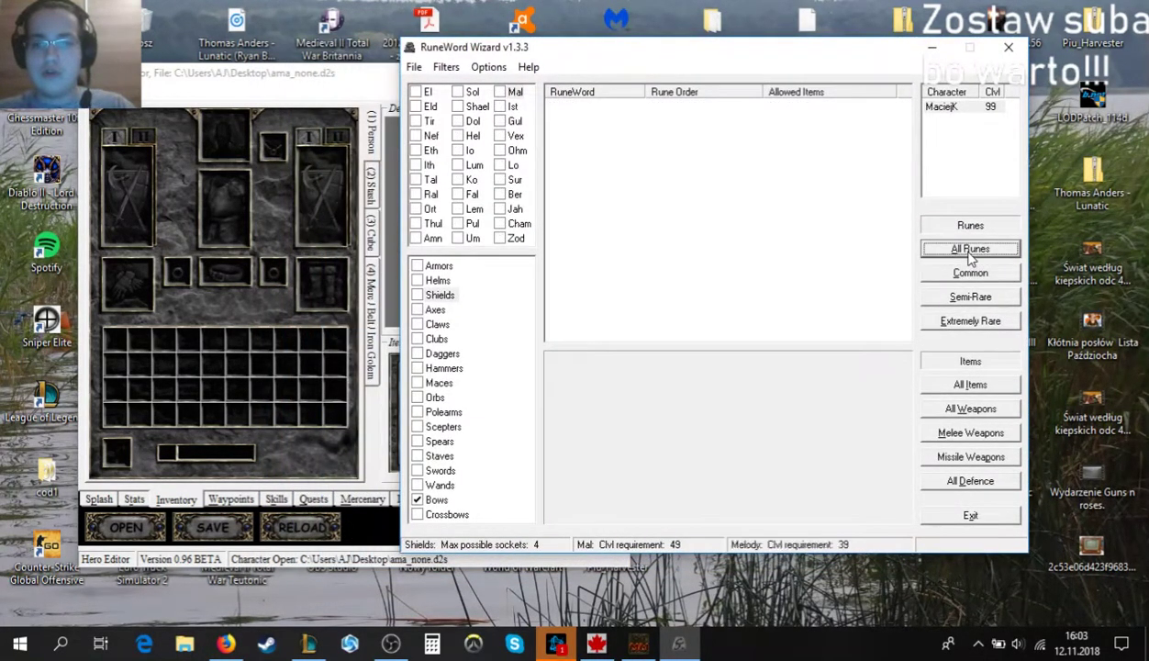
pyautogui.click(970, 249)
pyautogui.click(970, 248)
pyautogui.click(419, 500)
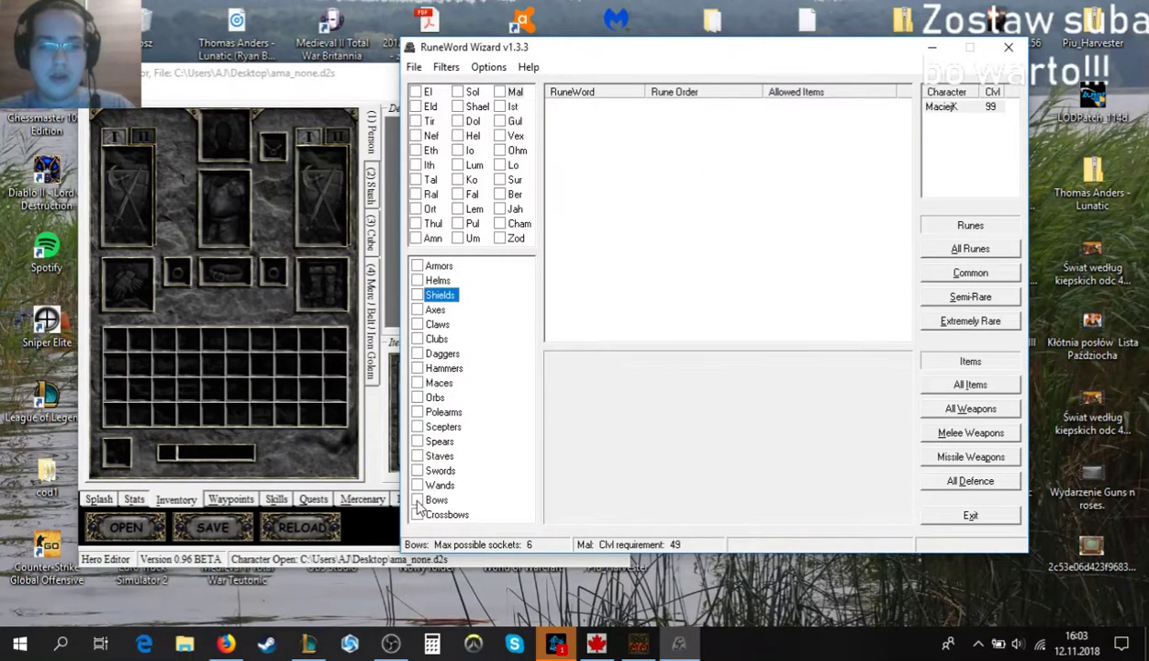
# Arrange the Hero Editor and RuneWord Wizard windows, and minimise both to reveal the desktop.
pyautogui.click(272, 71)
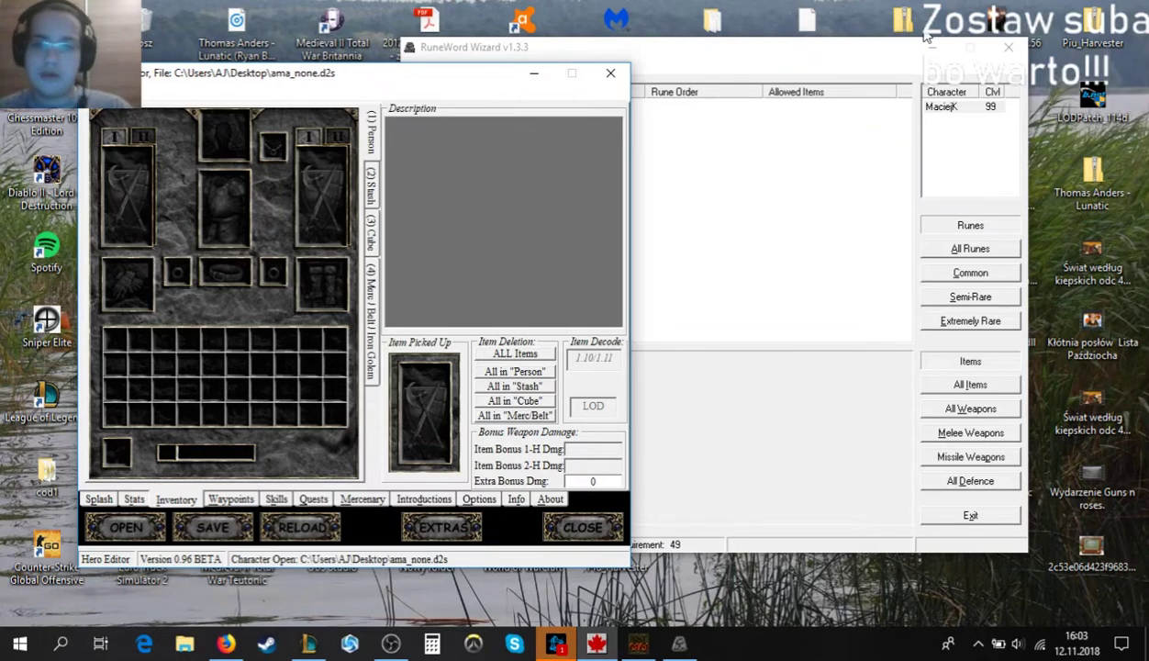
pyautogui.moveTo(874, 50); pyautogui.dragTo(918, 73)
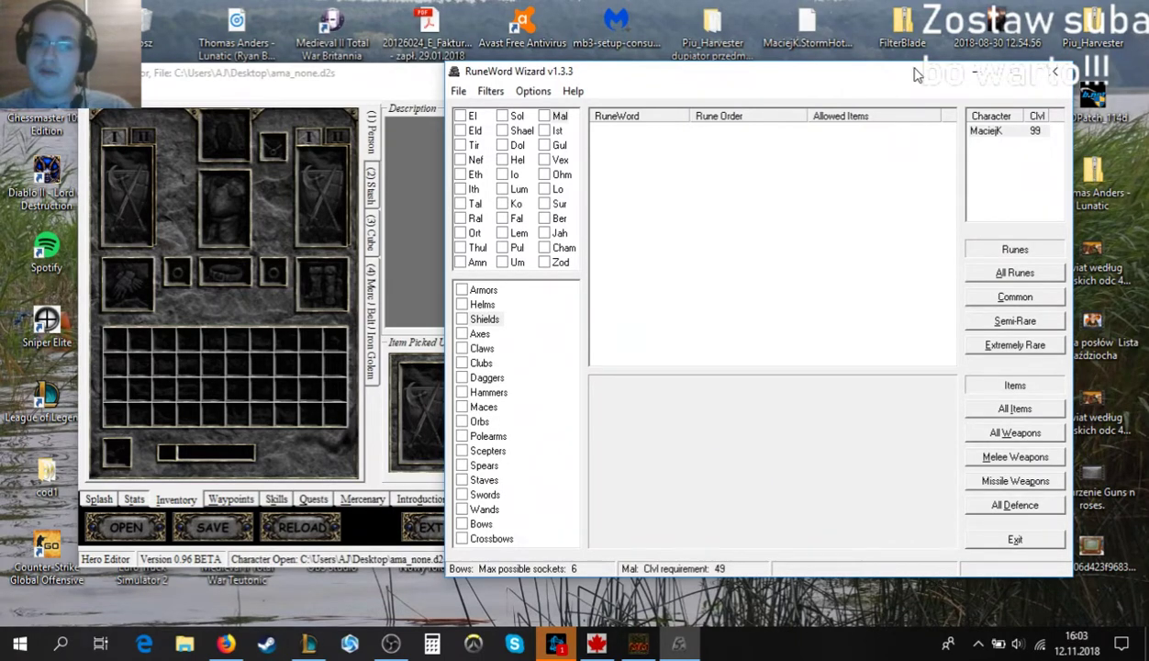
pyautogui.moveTo(285, 75); pyautogui.dragTo(415, 82)
pyautogui.click(964, 71)
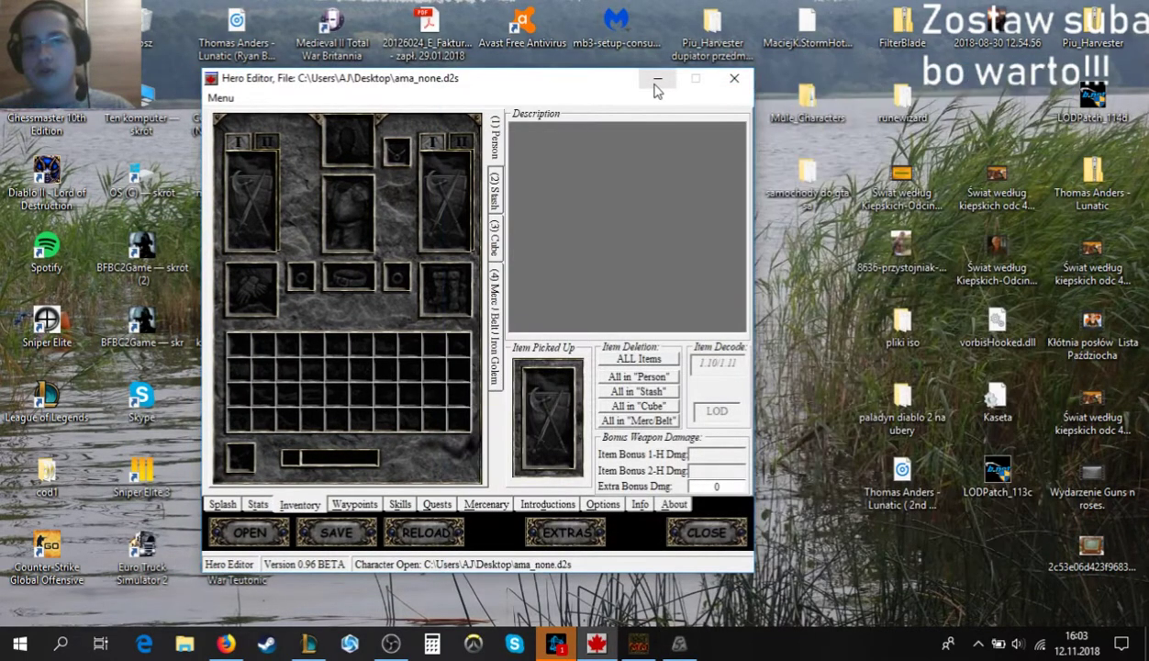
pyautogui.click(657, 80)
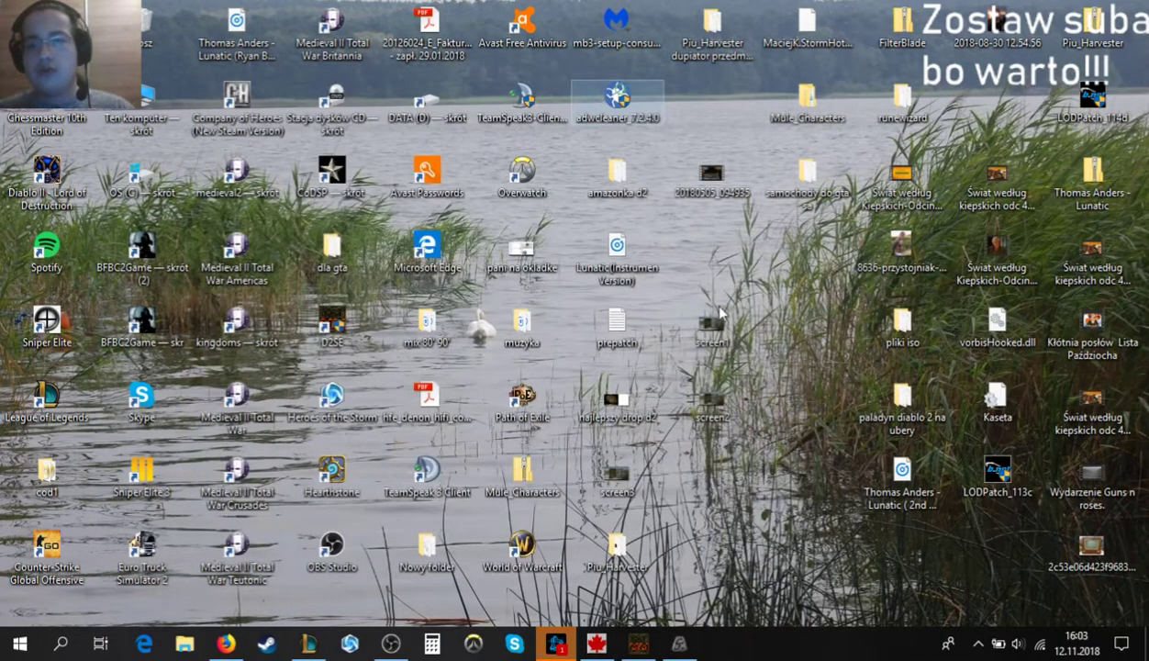
# Open the Kingpintz_Item_Pack_FINAL folder inside the desktop folder samochody do gta sa.
pyautogui.doubleClick(806, 173)
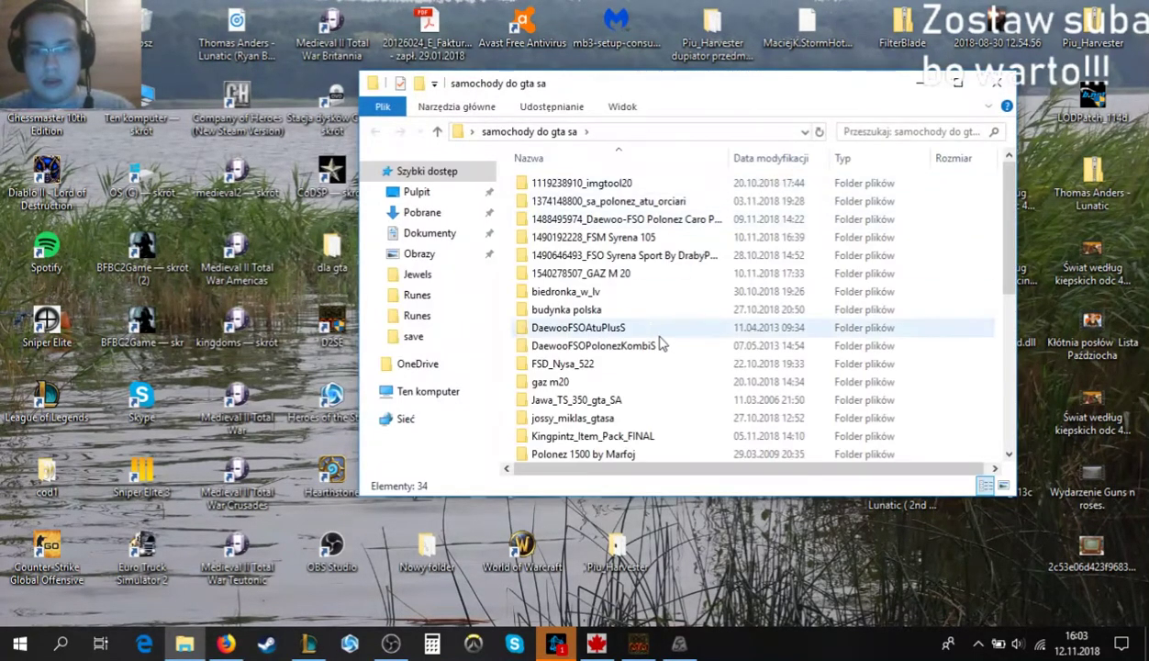
pyautogui.scroll(-6, 642, 349)
pyautogui.scroll(-2, 590, 342)
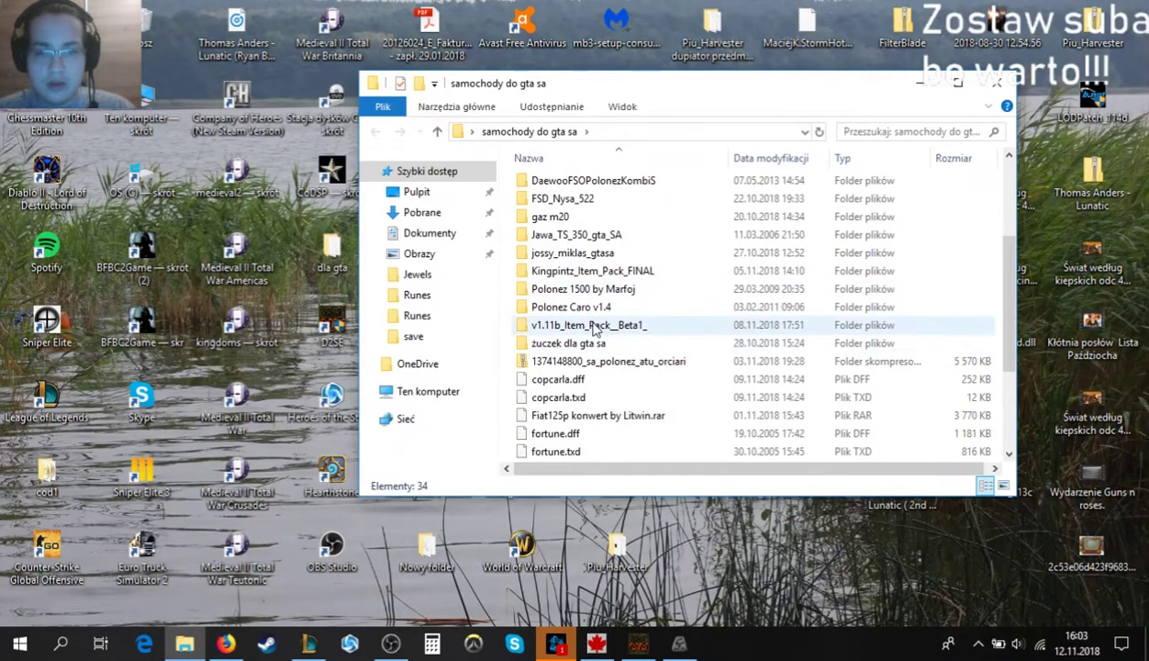
pyautogui.click(588, 326)
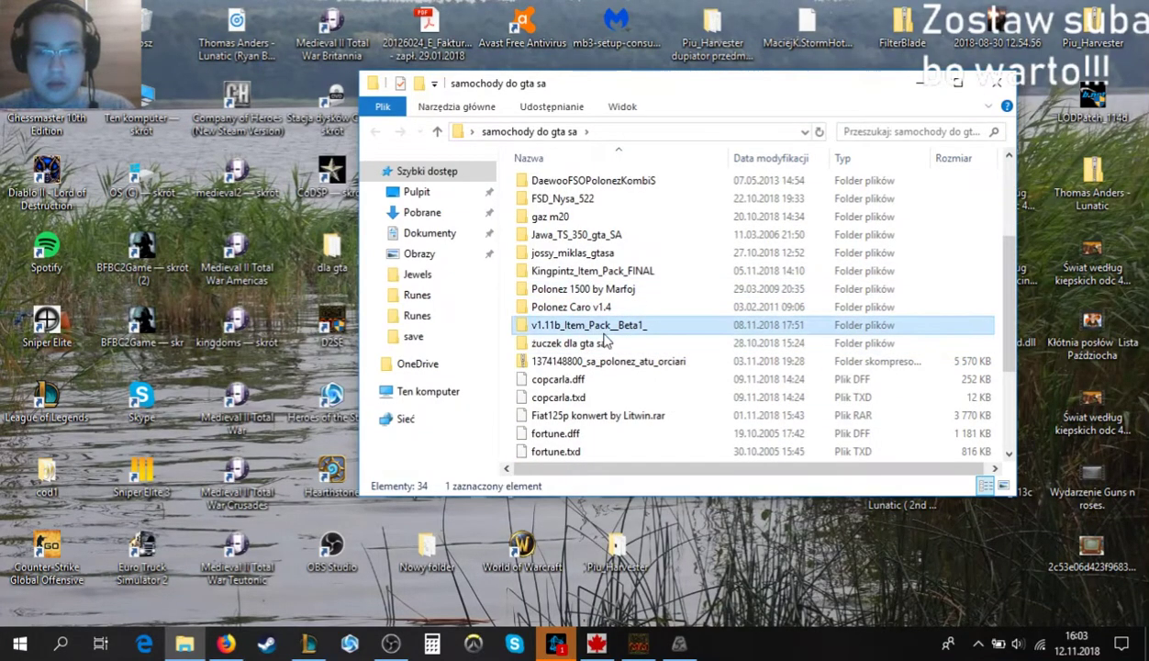
pyautogui.doubleClick(593, 271)
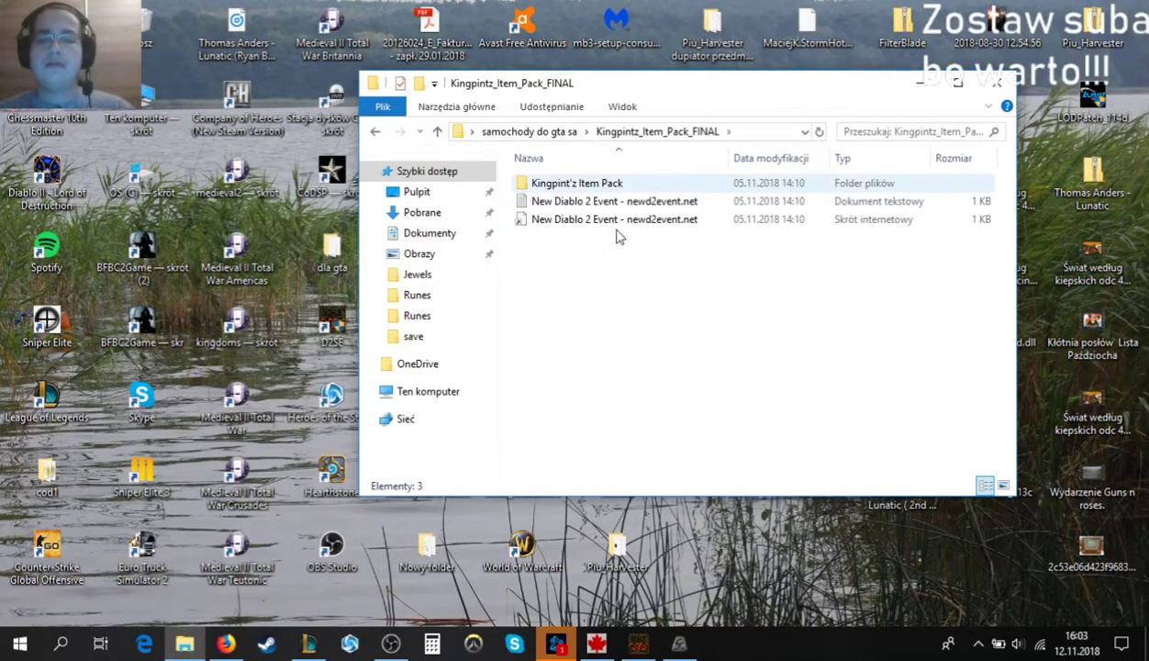
# Go through the nested Kingpint'z Item Pack folders, point out the Runewords folder, and minimise the file window.
pyautogui.click(670, 183)
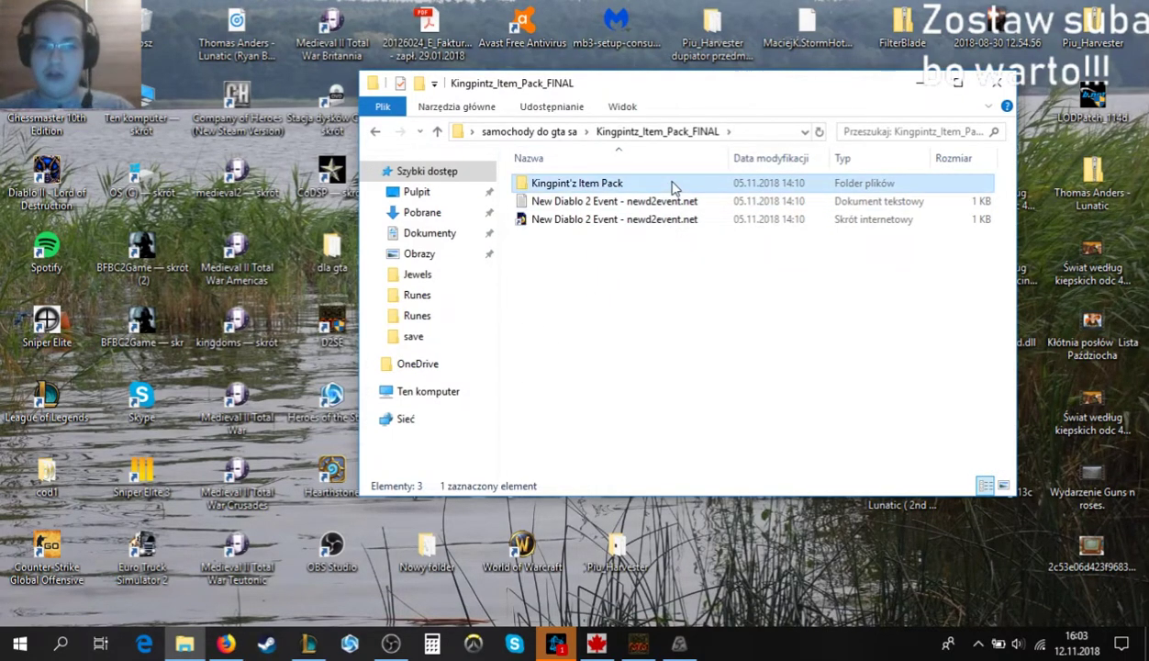
pyautogui.doubleClick(673, 185)
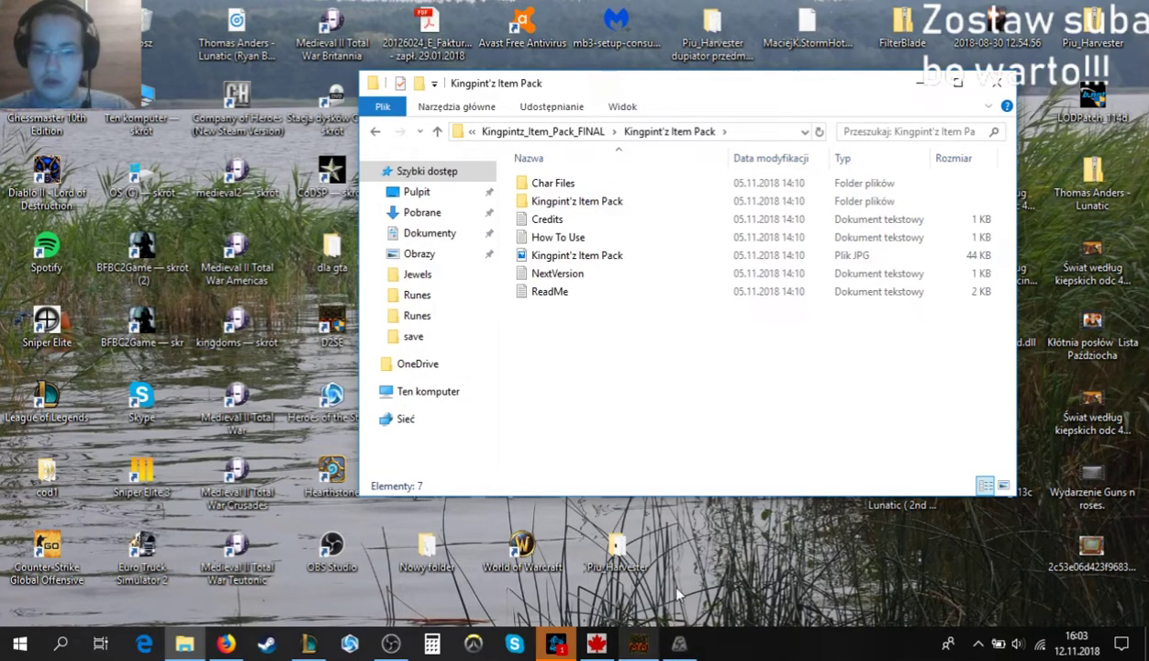
pyautogui.doubleClick(592, 201)
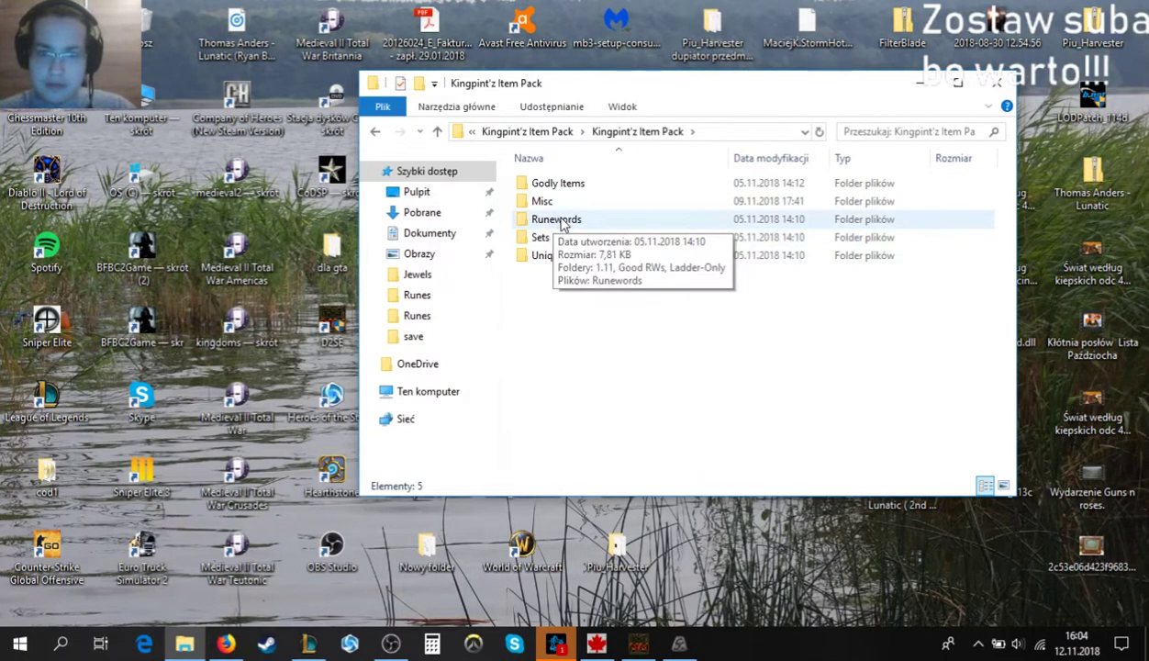
pyautogui.doubleClick(566, 224)
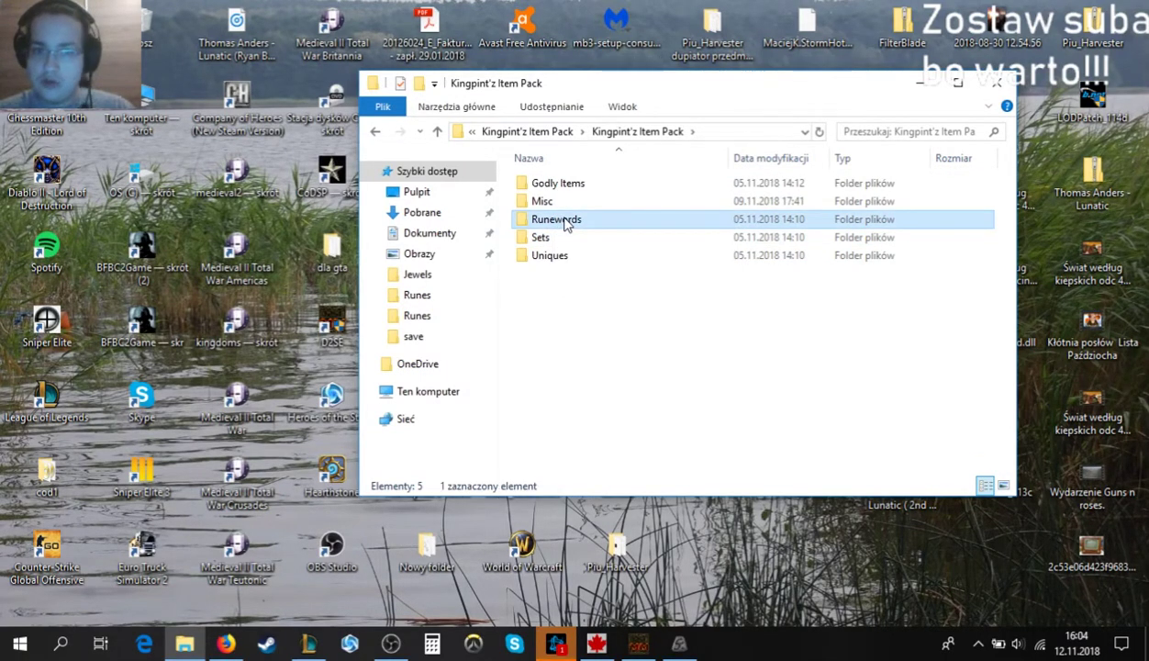
pyautogui.click(923, 84)
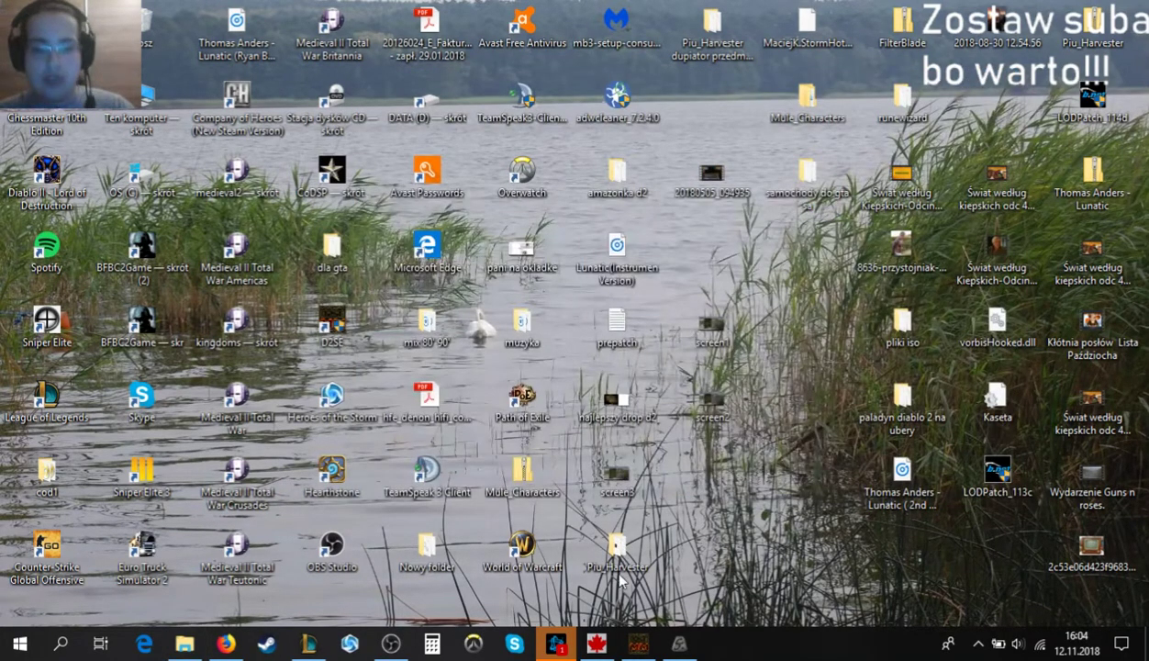
# Switch back to Hero Editor and start importing an item from a file.
pyautogui.click(597, 643)
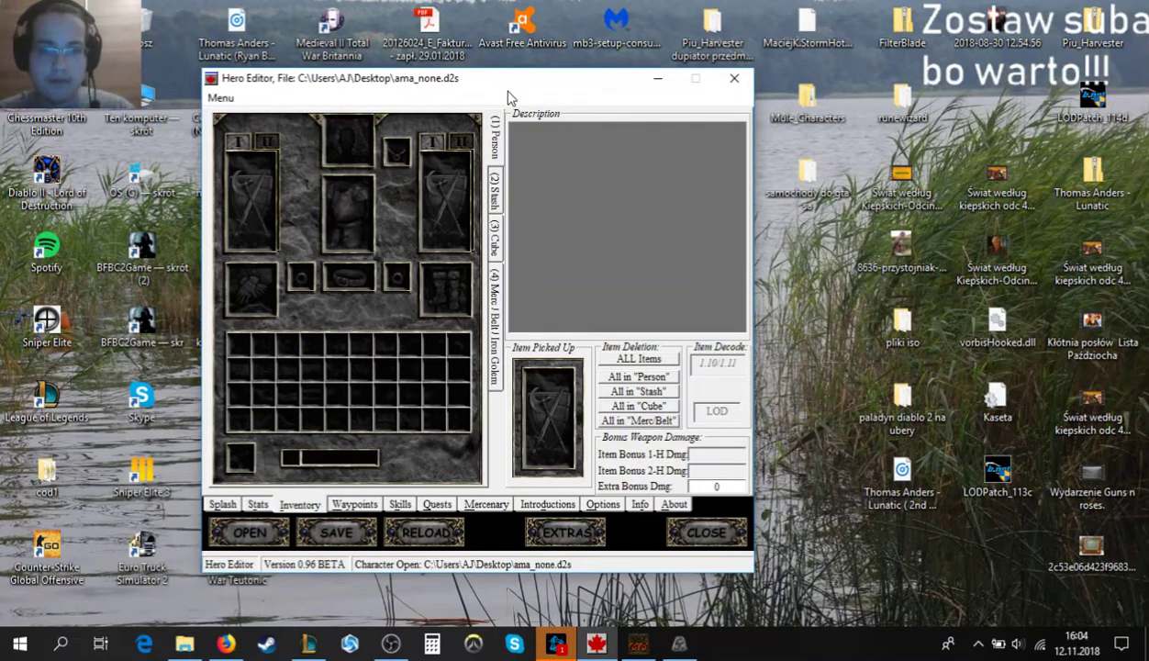
pyautogui.rightClick(544, 412)
pyautogui.click(462, 378)
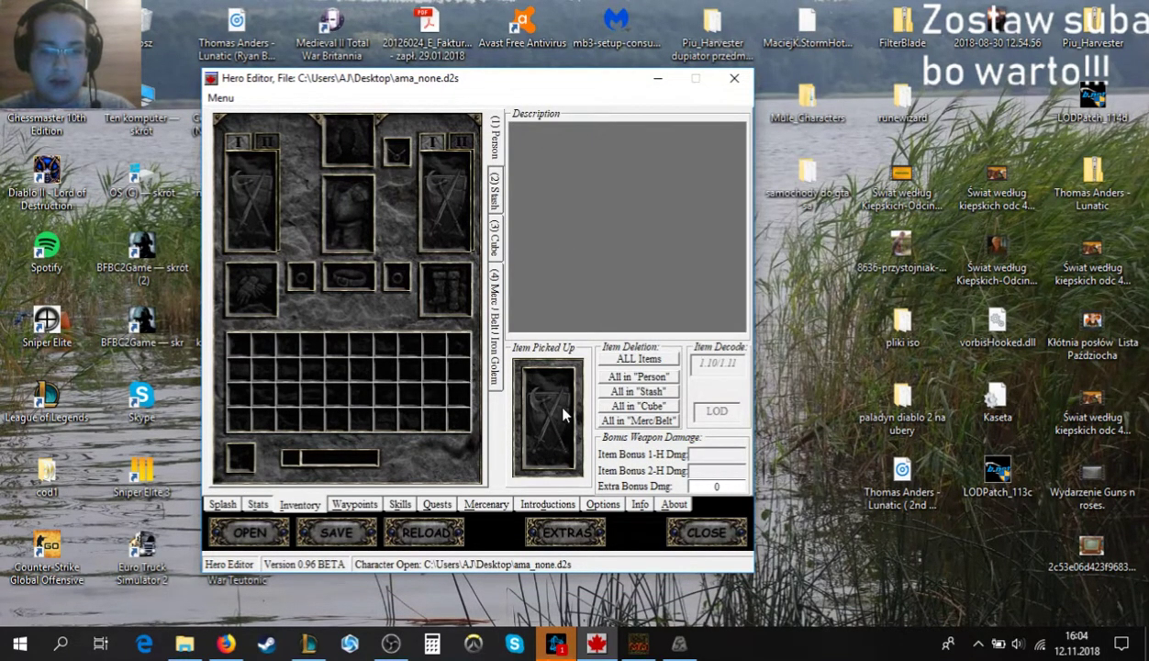
pyautogui.rightClick(551, 418)
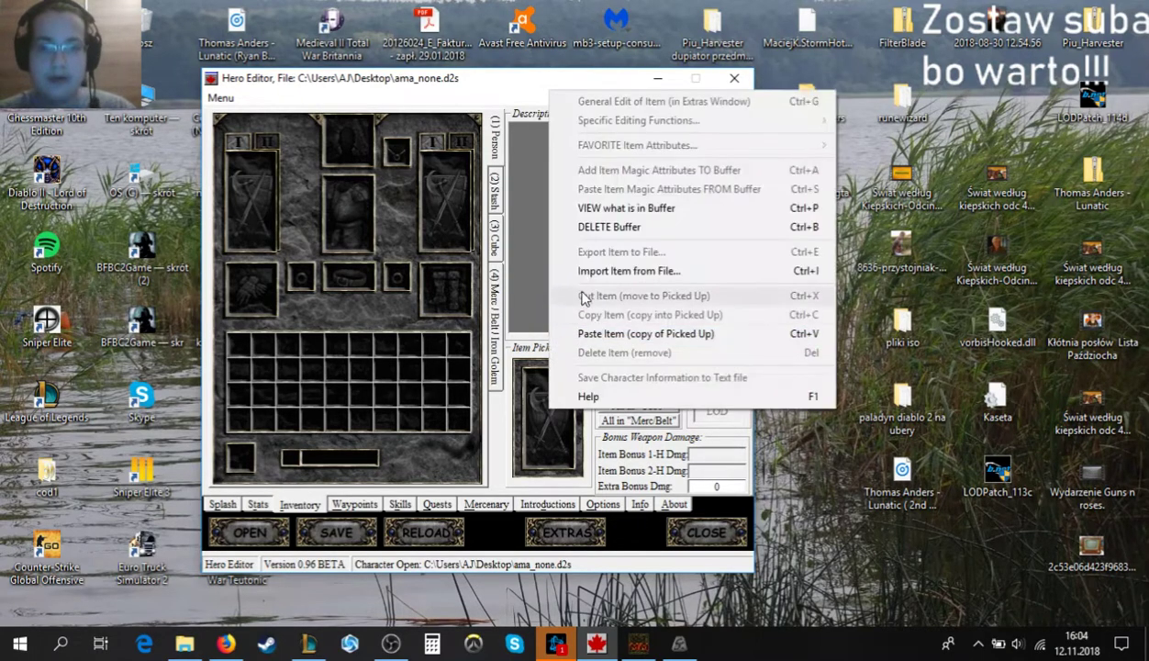
pyautogui.click(585, 268)
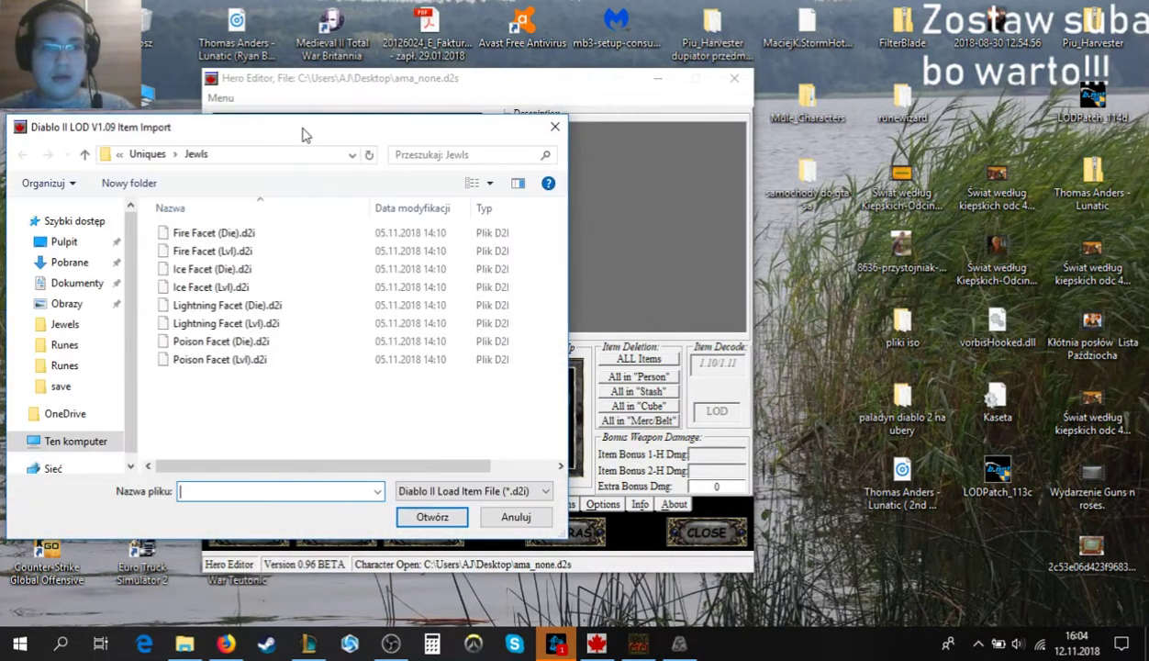
# Browse in the import dialog from Kingpint'z Item Pack through Runewords, Ladder-Only and Weapon to the Swords folder.
pyautogui.click(148, 156)
pyautogui.click(152, 157)
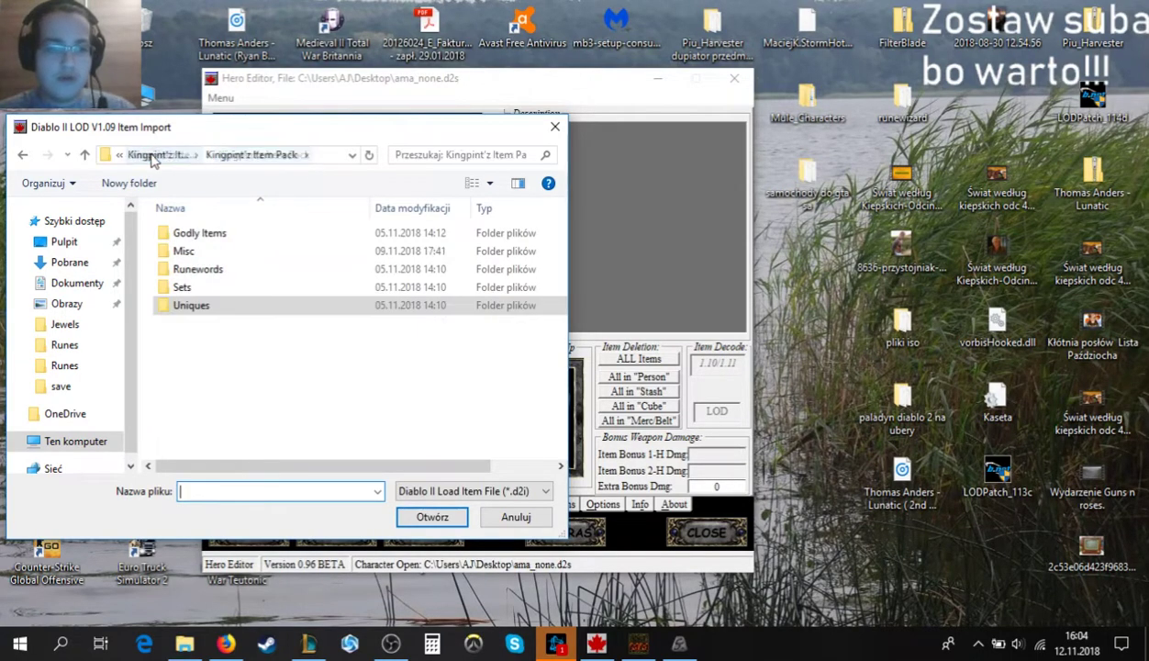
pyautogui.click(200, 275)
pyautogui.doubleClick(198, 270)
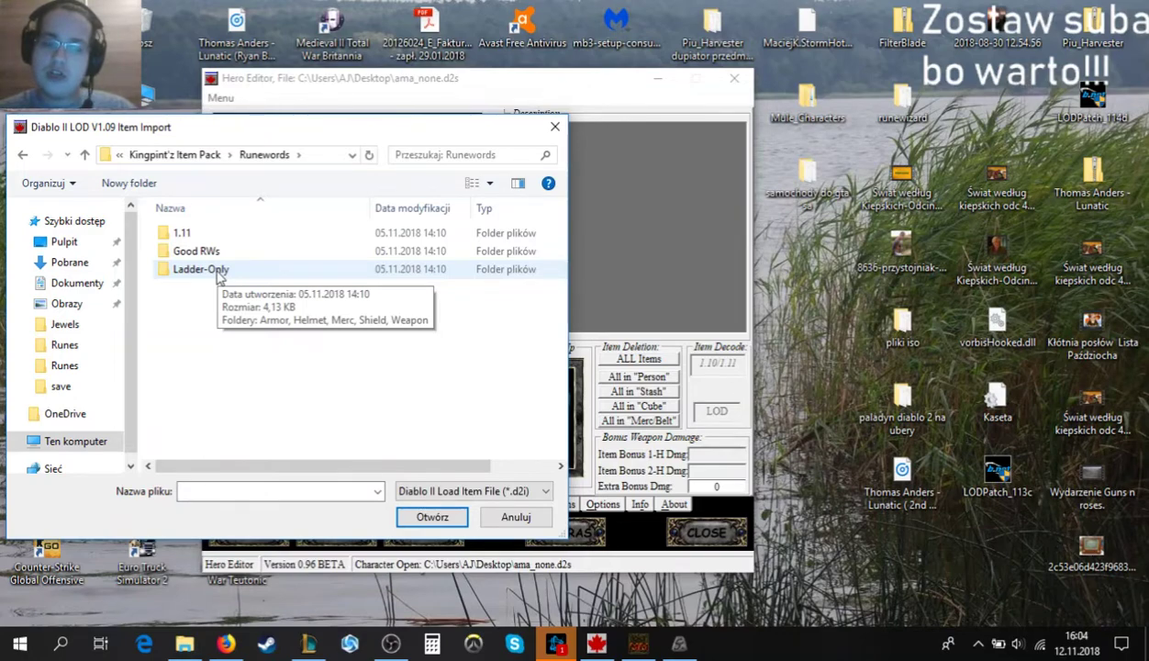
pyautogui.click(217, 278)
pyautogui.doubleClick(217, 277)
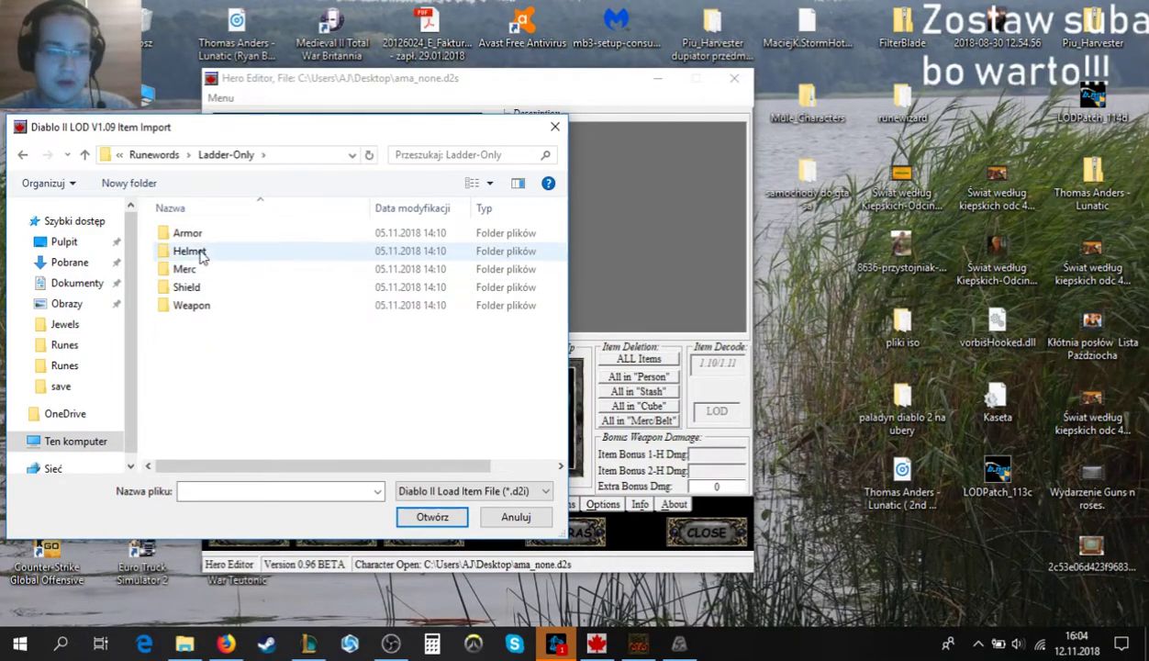
pyautogui.doubleClick(211, 308)
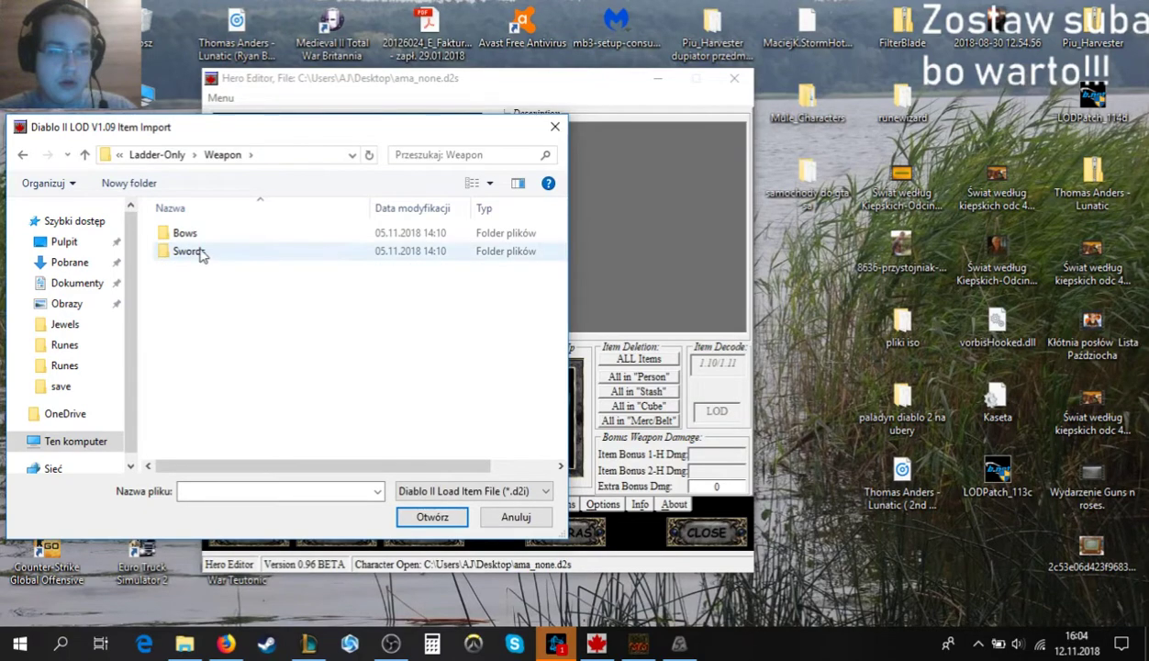
pyautogui.click(199, 253)
pyautogui.press('Return')
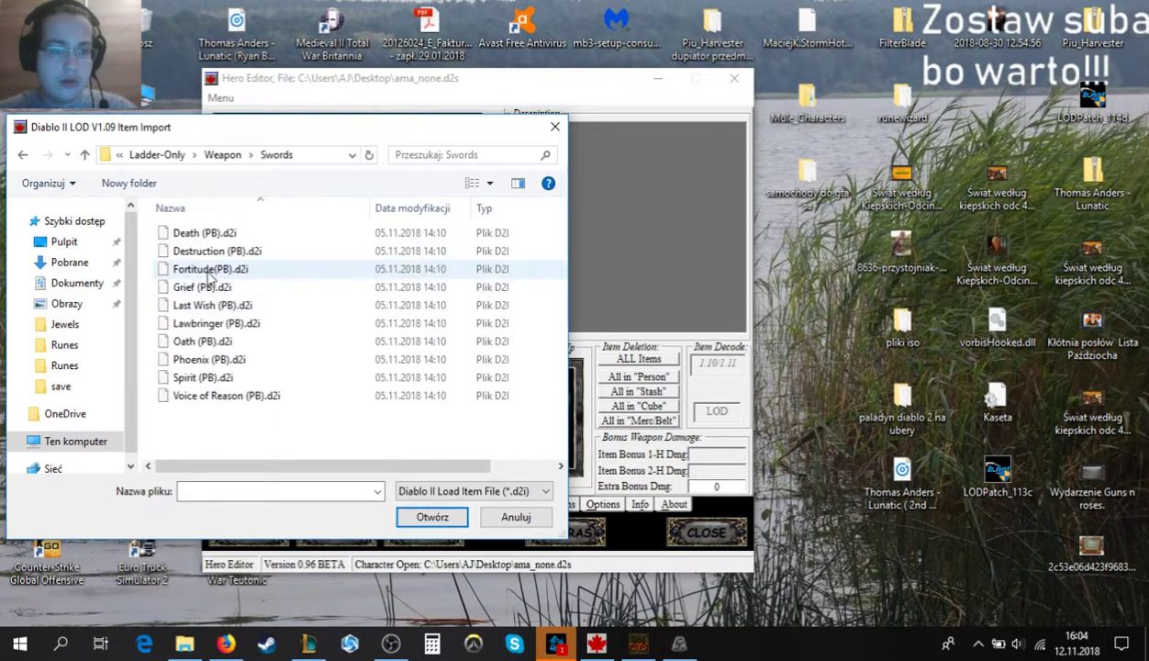
# Import the Grief (PB).d2i sword and delete it from the picked-up item slot.
pyautogui.click(213, 287)
pyautogui.doubleClick(214, 290)
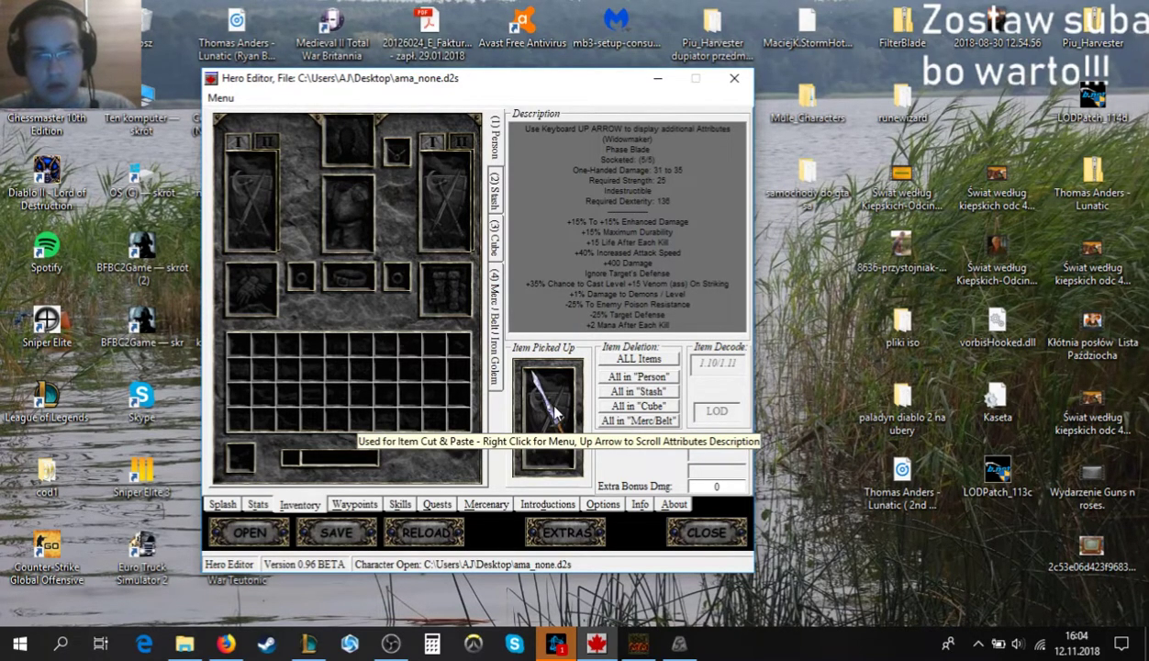
pyautogui.rightClick(554, 413)
pyautogui.click(642, 357)
# Start another item import and browse to the Weapon folder inside Runewords, Good RWs.
pyautogui.rightClick(548, 413)
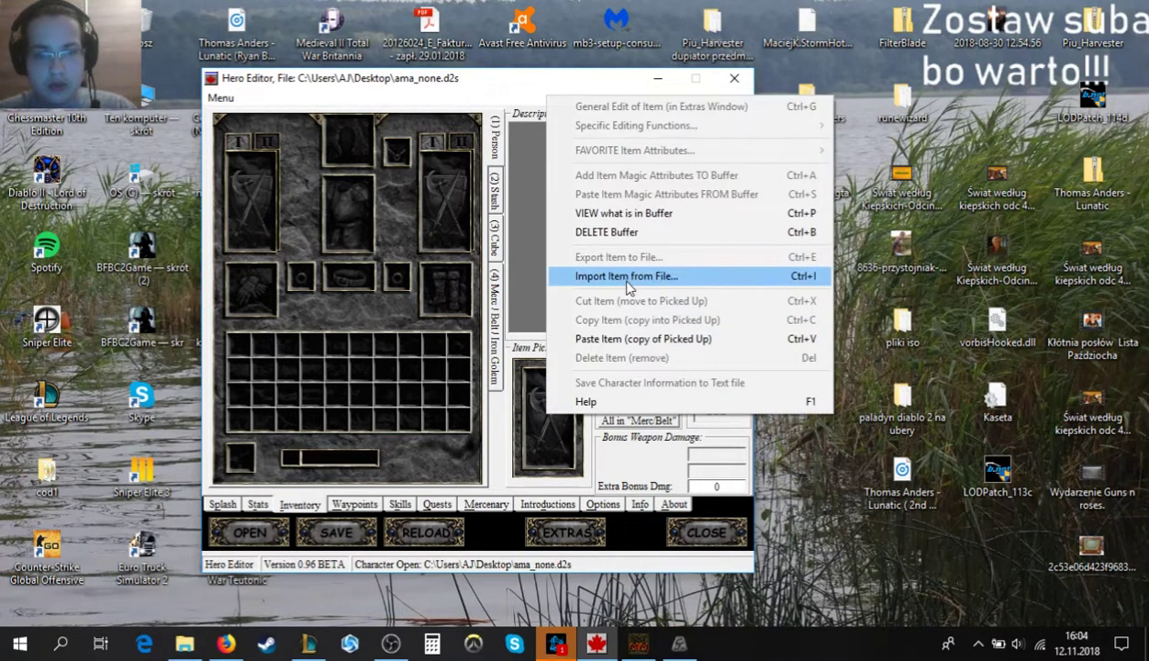
pyautogui.click(627, 278)
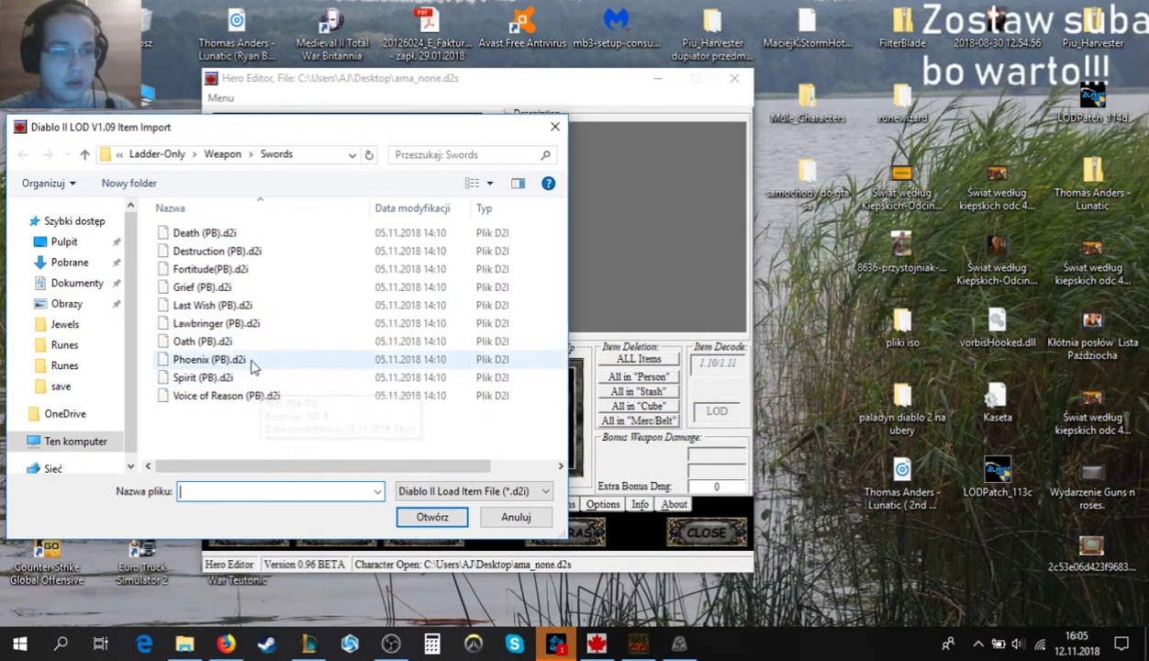
pyautogui.click(222, 155)
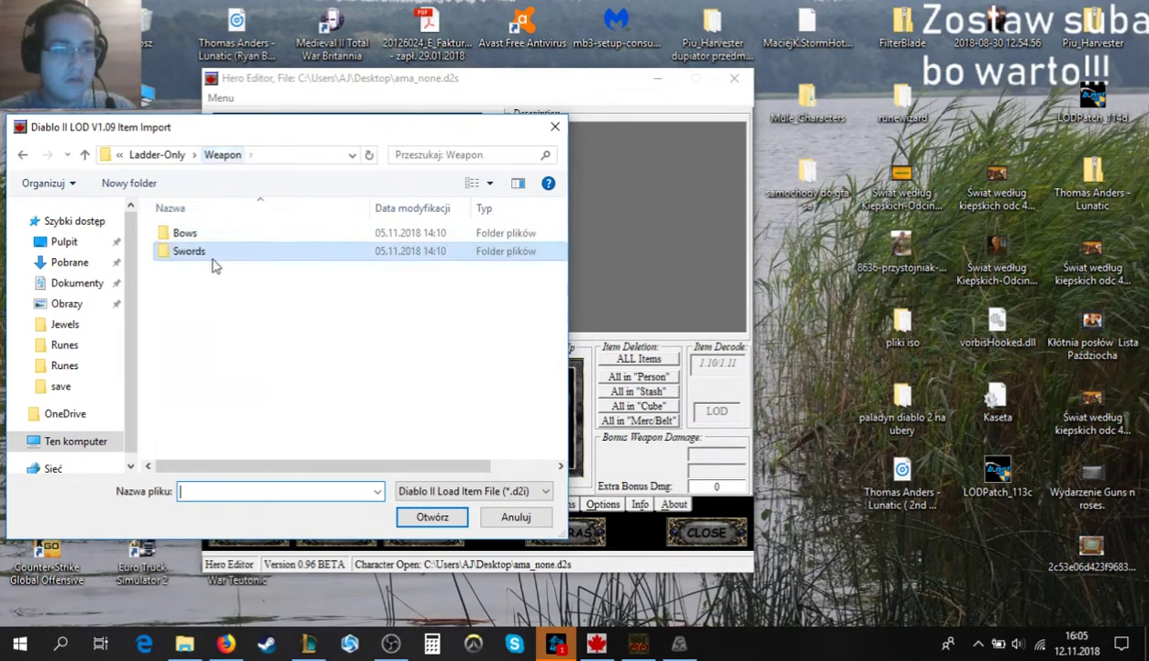
pyautogui.click(173, 154)
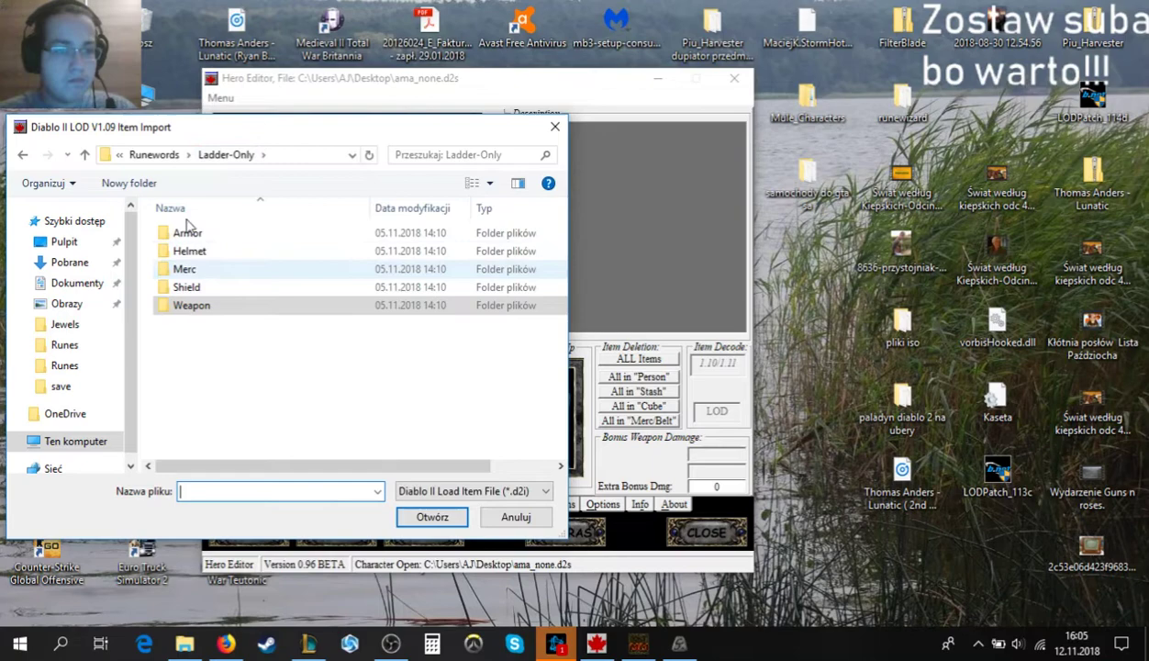
pyautogui.click(175, 154)
pyautogui.click(192, 254)
pyautogui.doubleClick(192, 255)
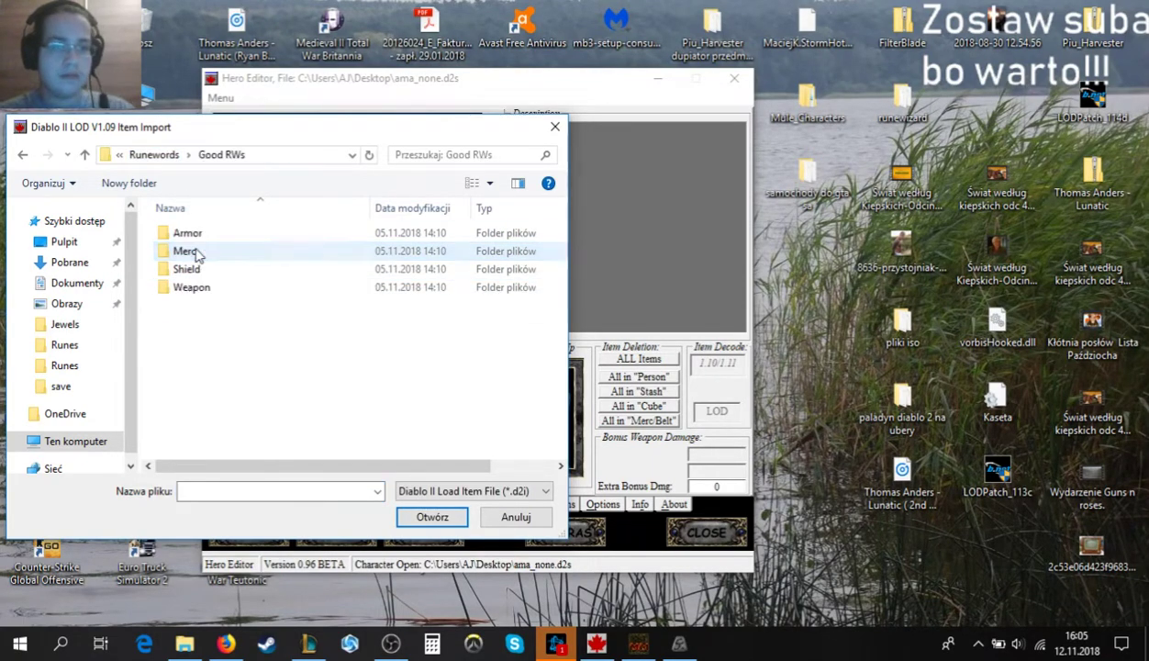
pyautogui.click(208, 289)
pyautogui.doubleClick(209, 289)
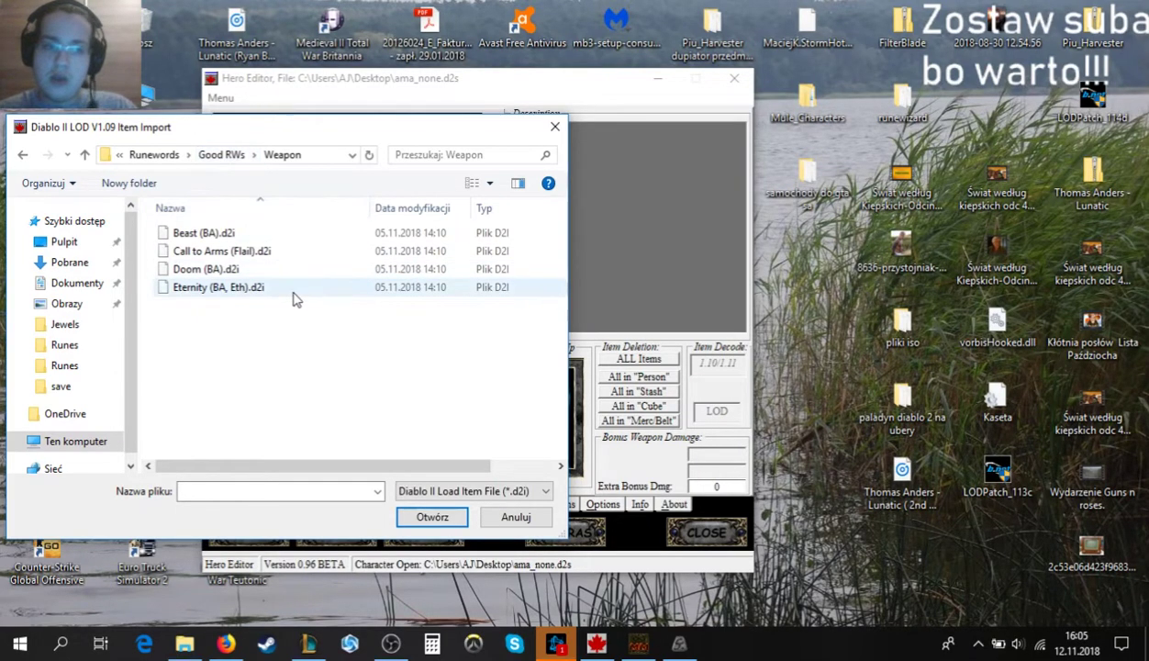
# Import Doom (BA).d2i into the upper-right part of the inventory grid and clear the picked-up copy.
pyautogui.click(230, 275)
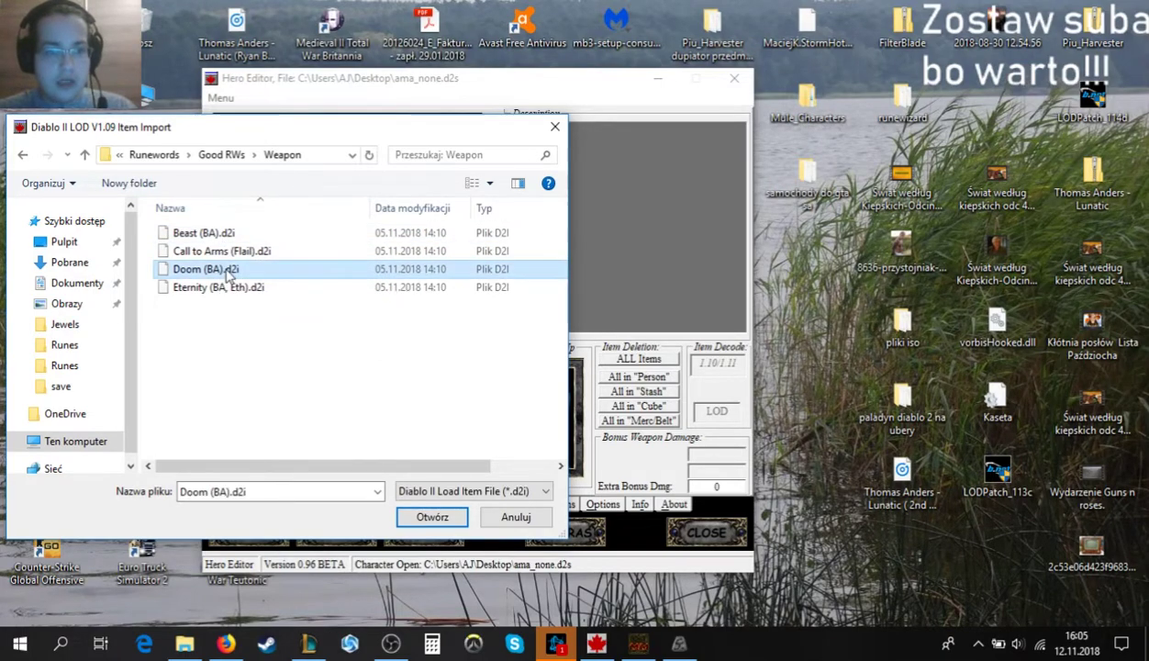
pyautogui.doubleClick(227, 273)
pyautogui.moveTo(554, 415)
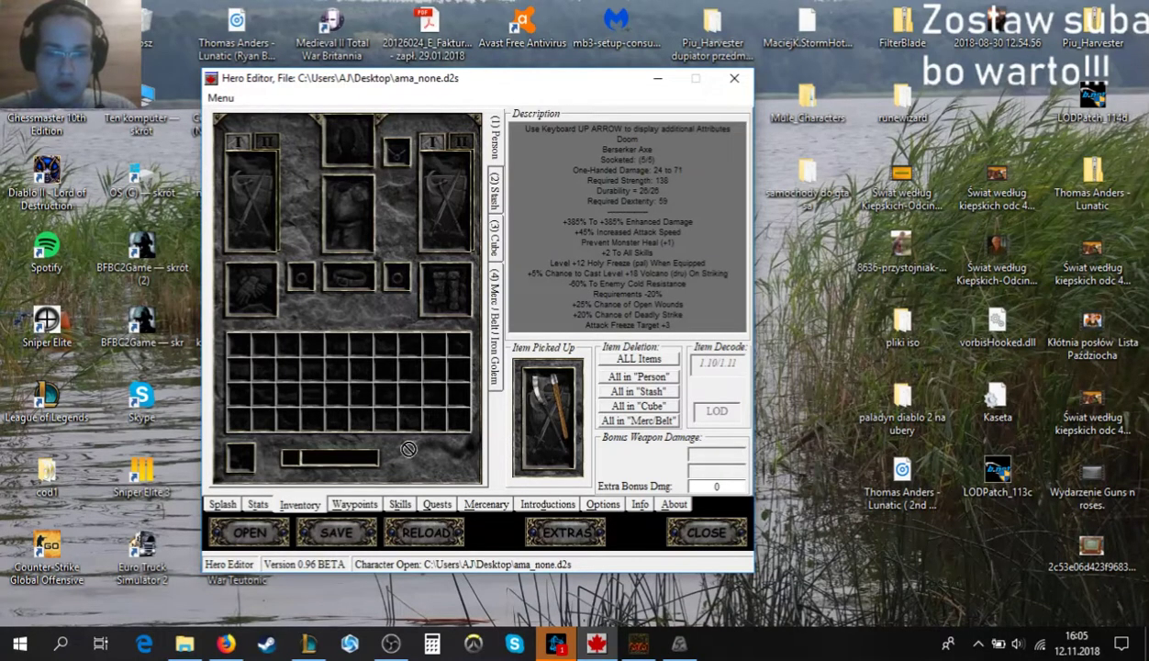
pyautogui.click(380, 365)
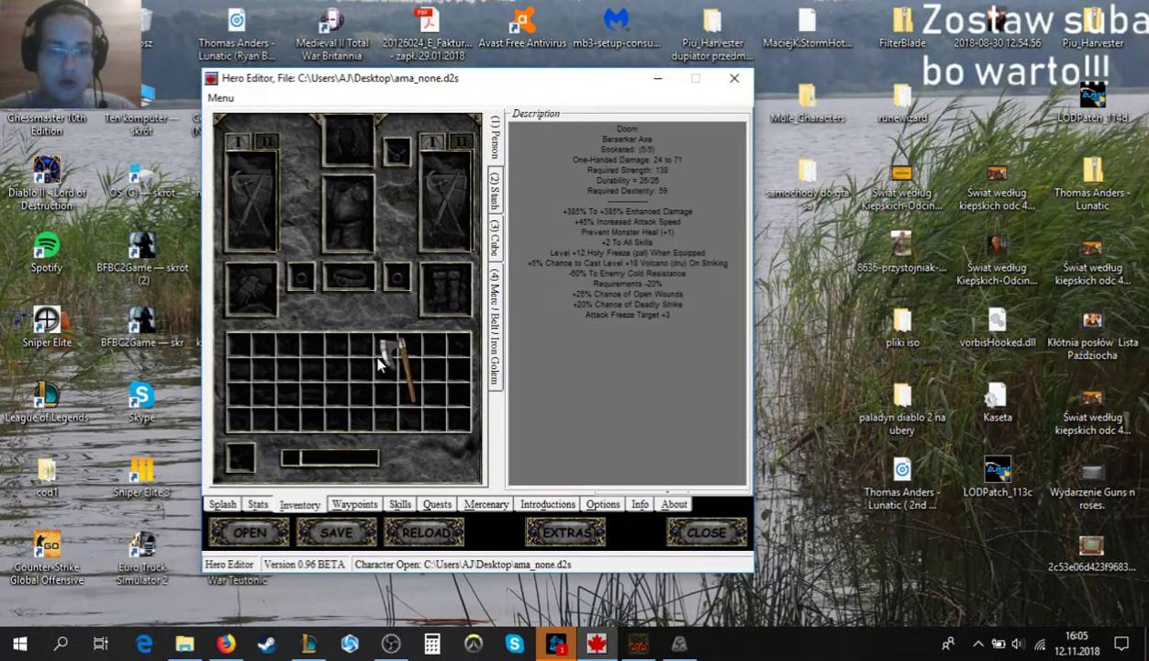
pyautogui.click(393, 367)
pyautogui.rightClick(538, 396)
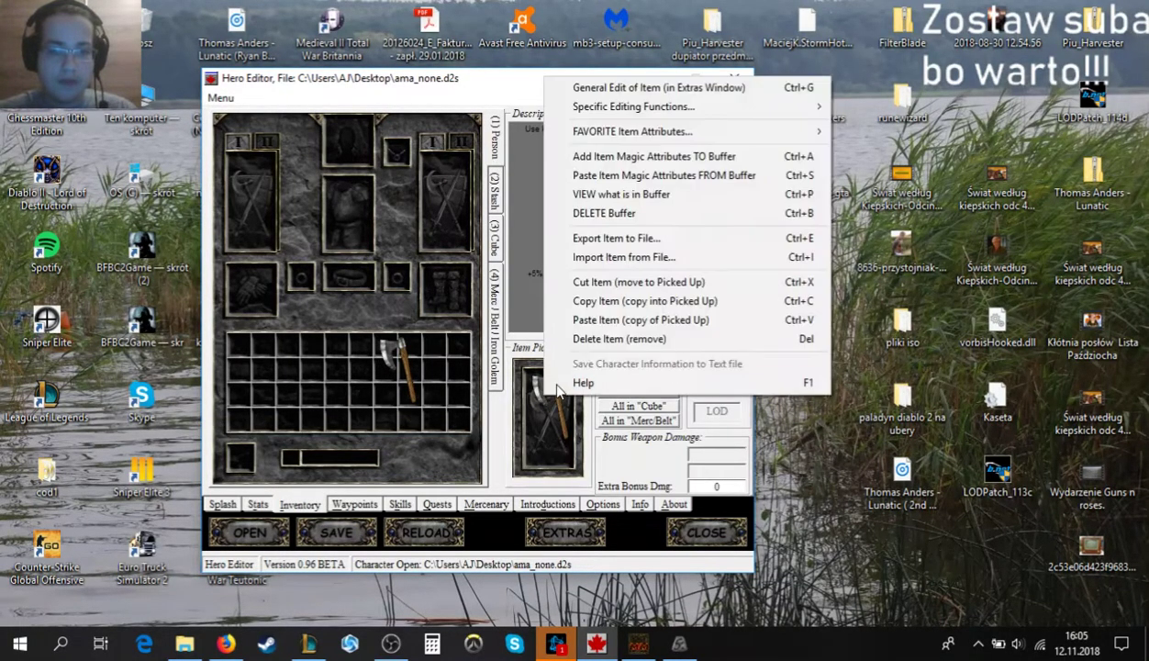
pyautogui.click(593, 339)
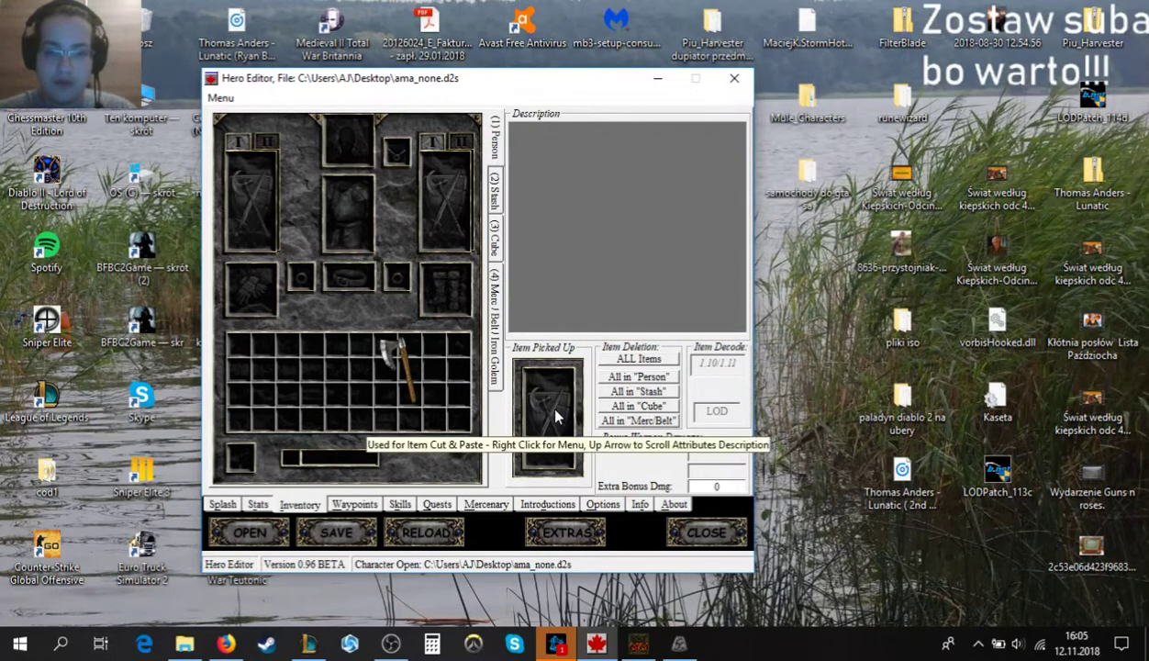
# Switch to RuneWord Wizard, list the axe runewords with all runes enabled, and show the details of Beast (1.10).
pyautogui.click(679, 642)
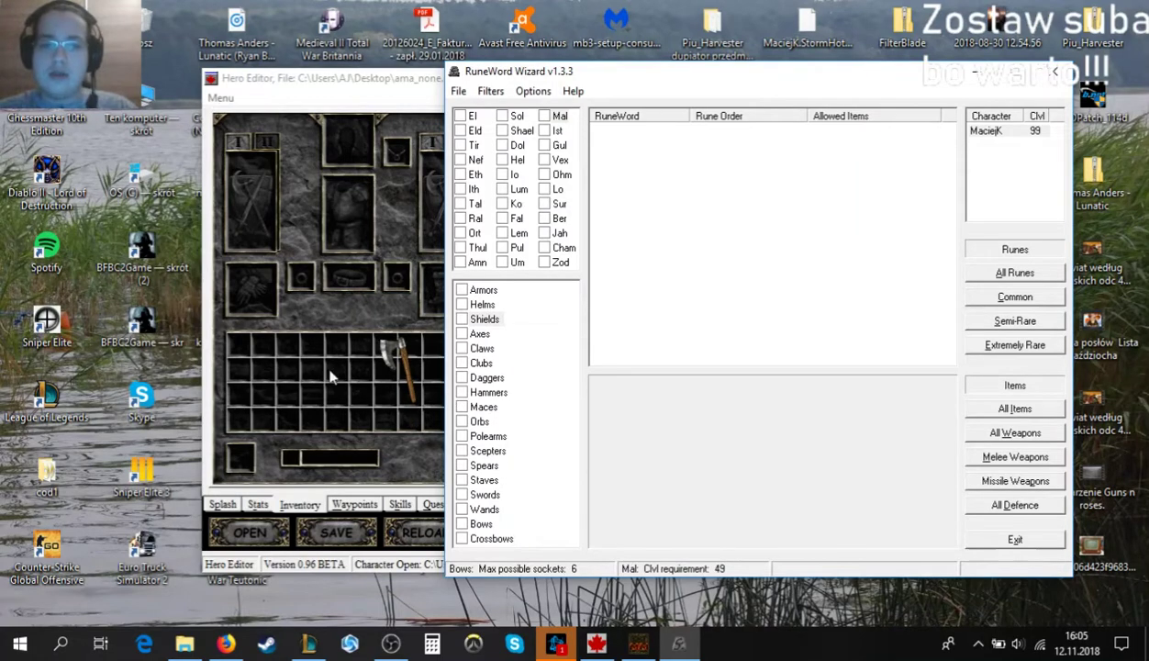
pyautogui.click(332, 376)
pyautogui.click(789, 134)
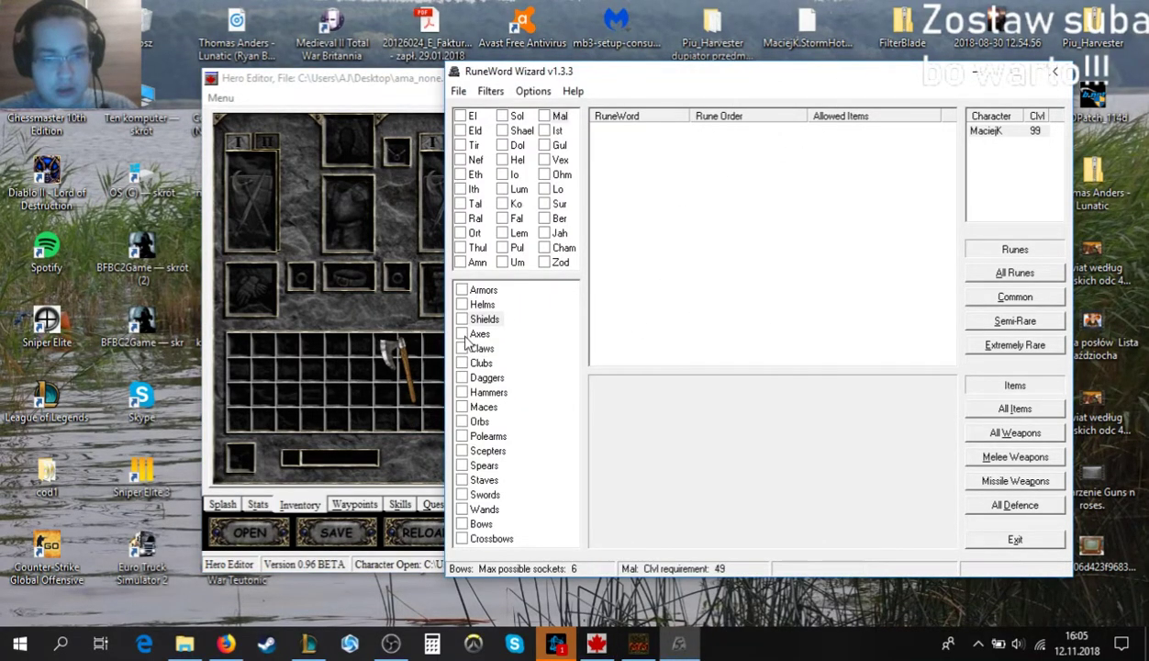
pyautogui.click(465, 319)
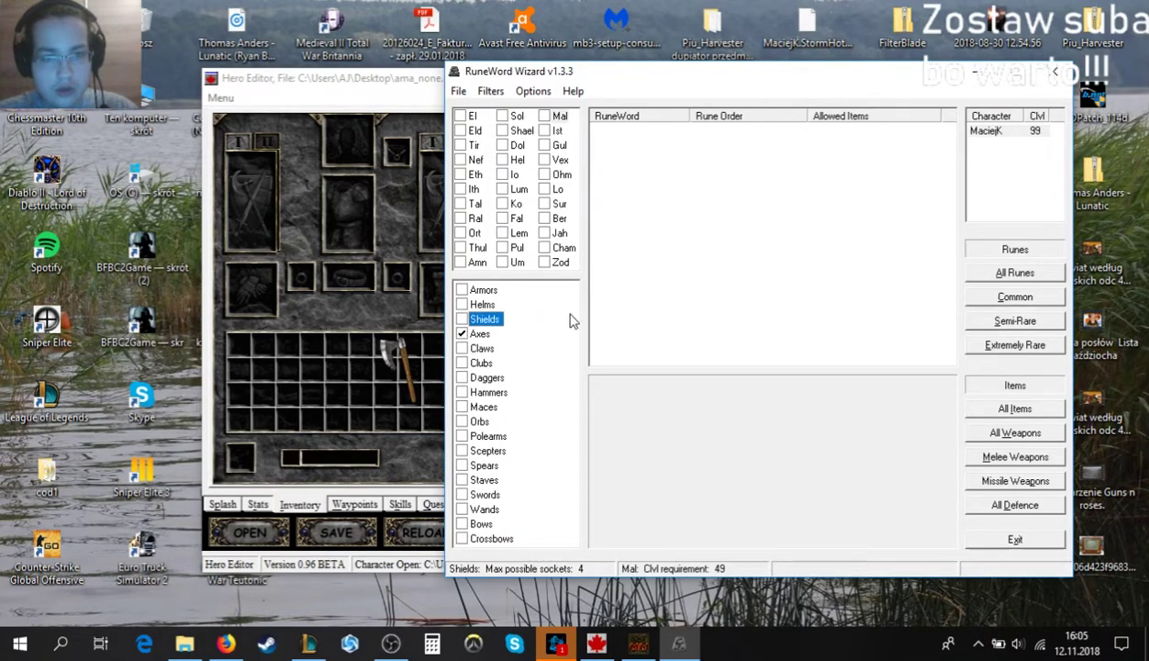
pyautogui.click(1016, 273)
pyautogui.scroll(-2, 642, 211)
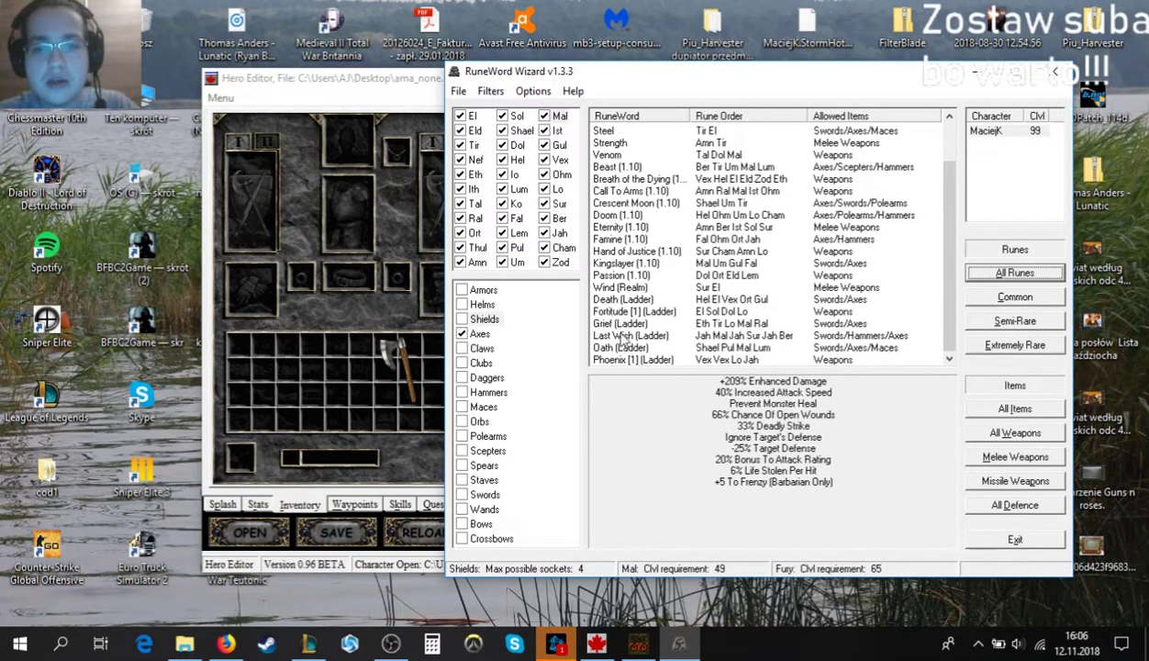
pyautogui.click(620, 168)
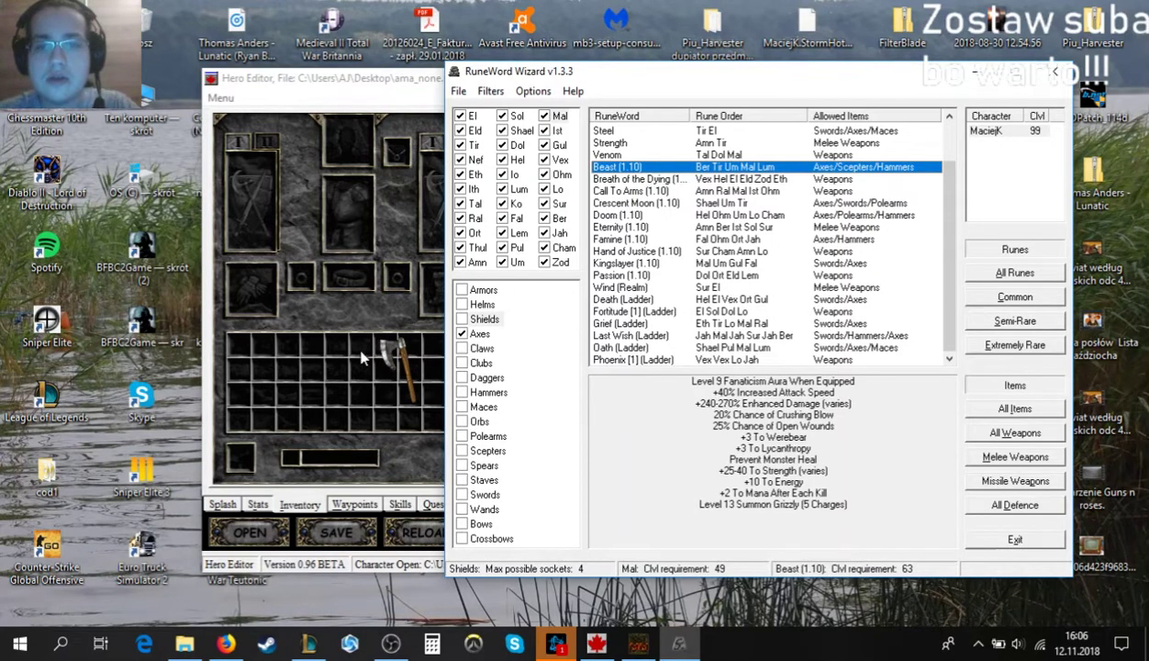
# Arrange the Hero Editor and RuneWord Wizard windows so the inventory and the rune order column are both visible.
pyautogui.moveTo(435, 87); pyautogui.dragTo(334, 84)
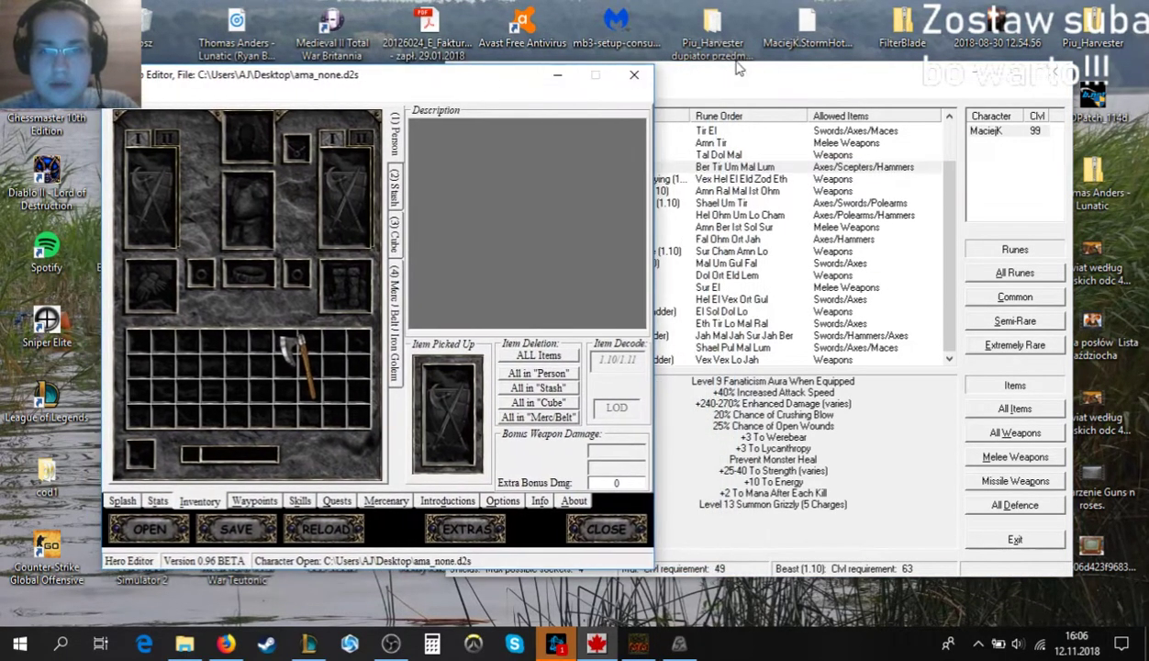
pyautogui.moveTo(753, 79); pyautogui.dragTo(922, 84)
pyautogui.moveTo(505, 78); pyautogui.dragTo(688, 91)
pyautogui.moveTo(795, 73); pyautogui.dragTo(701, 81)
pyautogui.moveTo(471, 92); pyautogui.dragTo(394, 88)
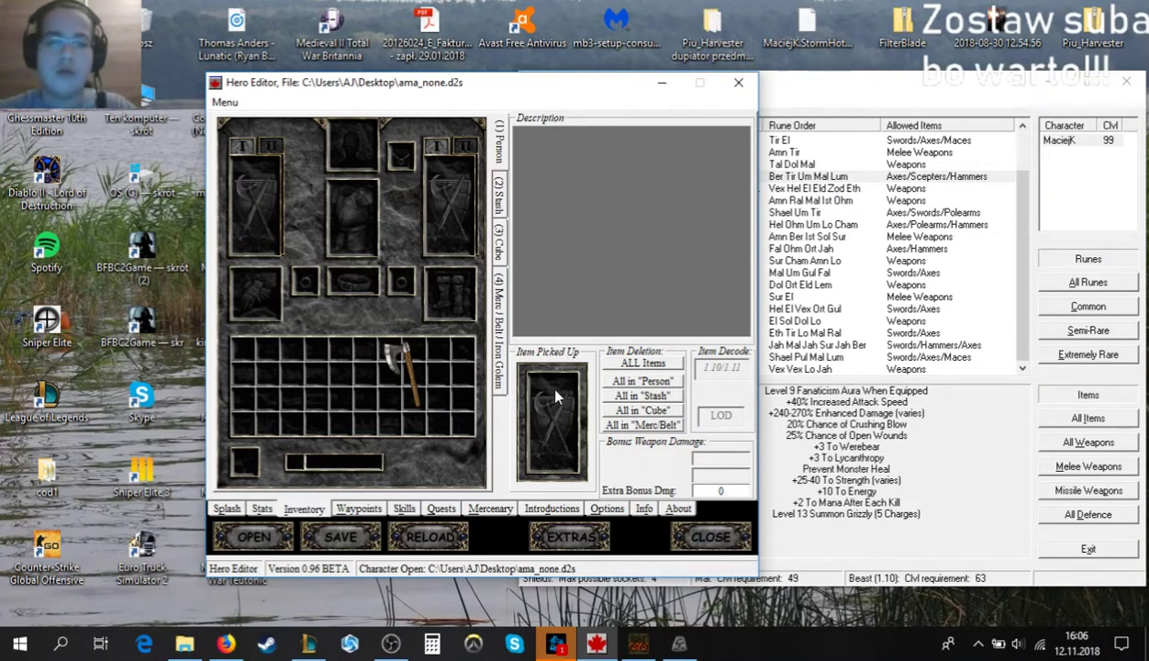
# Start an item import in Hero Editor and browse to Kingpint'z Item Pack, Misc, Runes.
pyautogui.rightClick(561, 415)
pyautogui.click(594, 263)
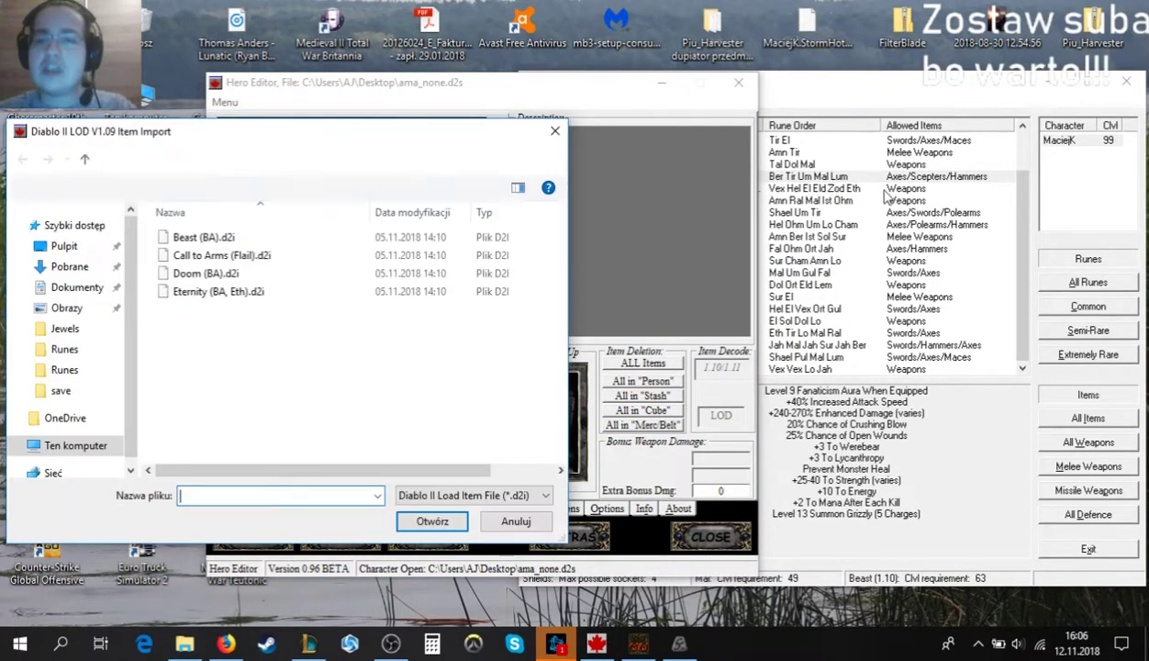
pyautogui.click(158, 159)
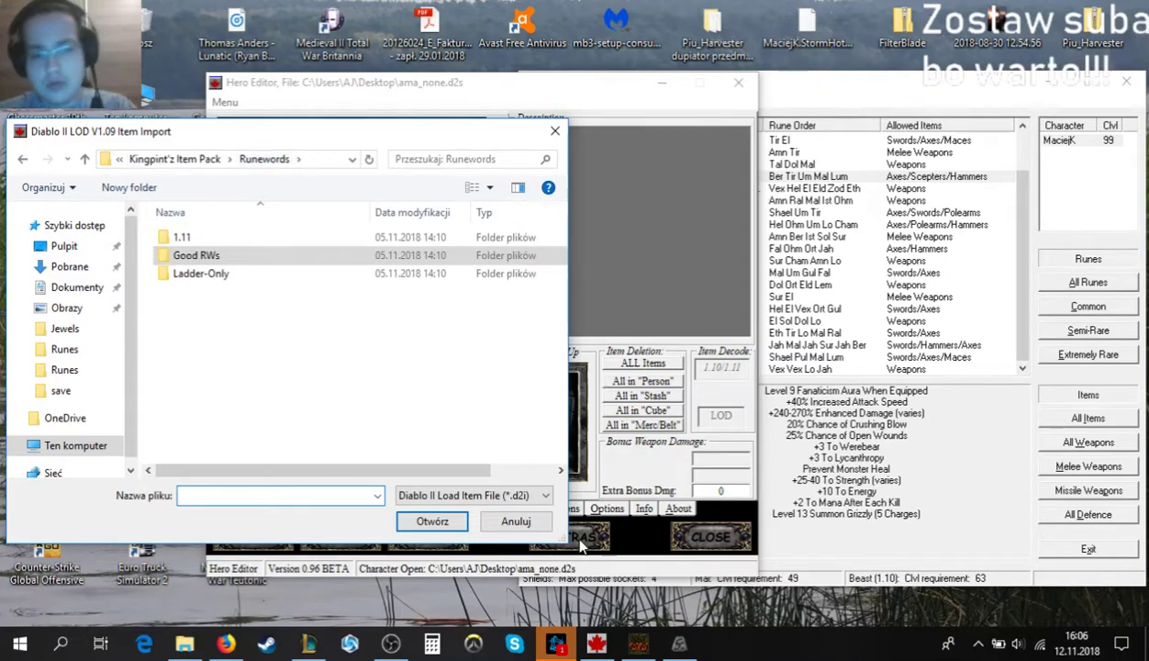
pyautogui.click(181, 162)
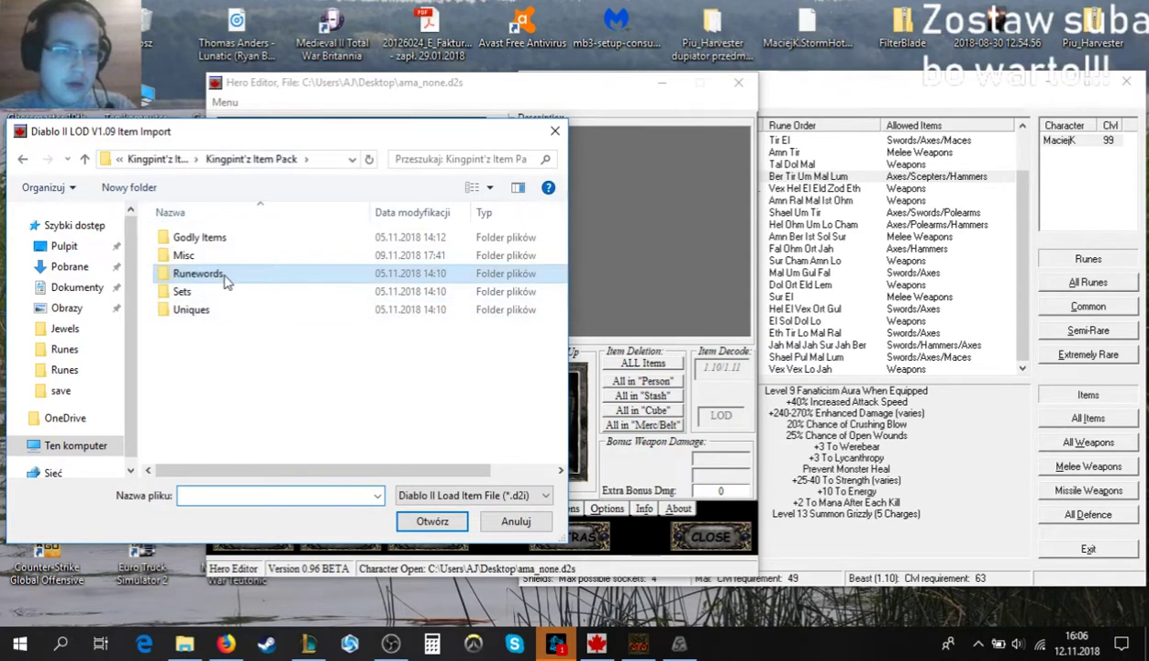
pyautogui.doubleClick(218, 256)
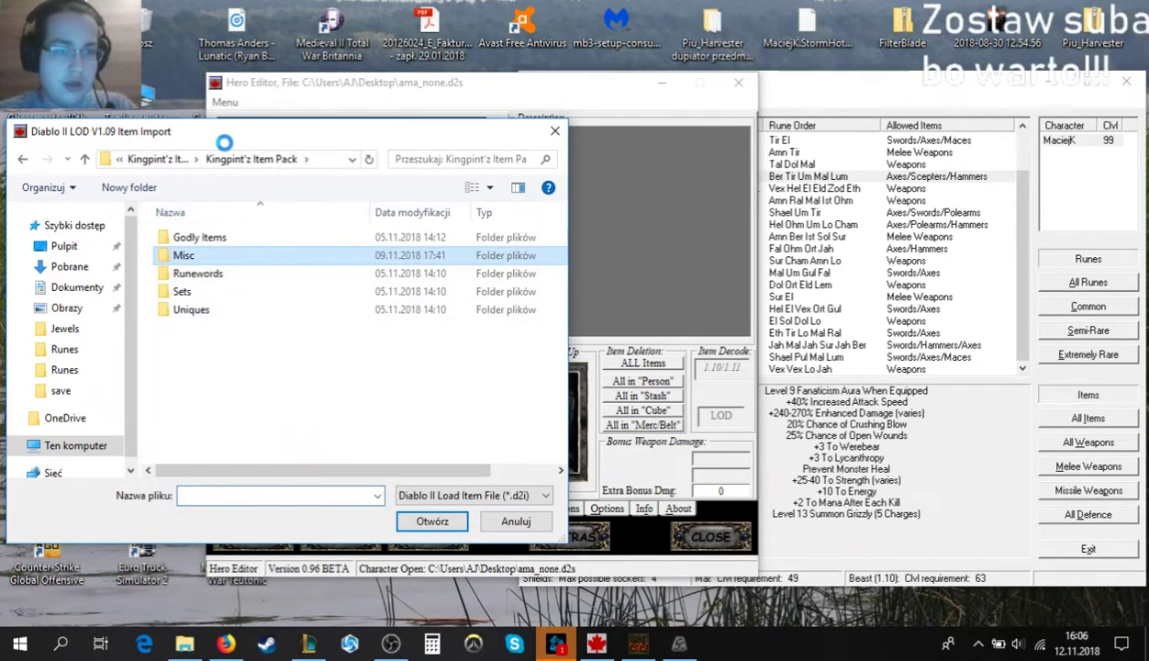
pyautogui.click(210, 347)
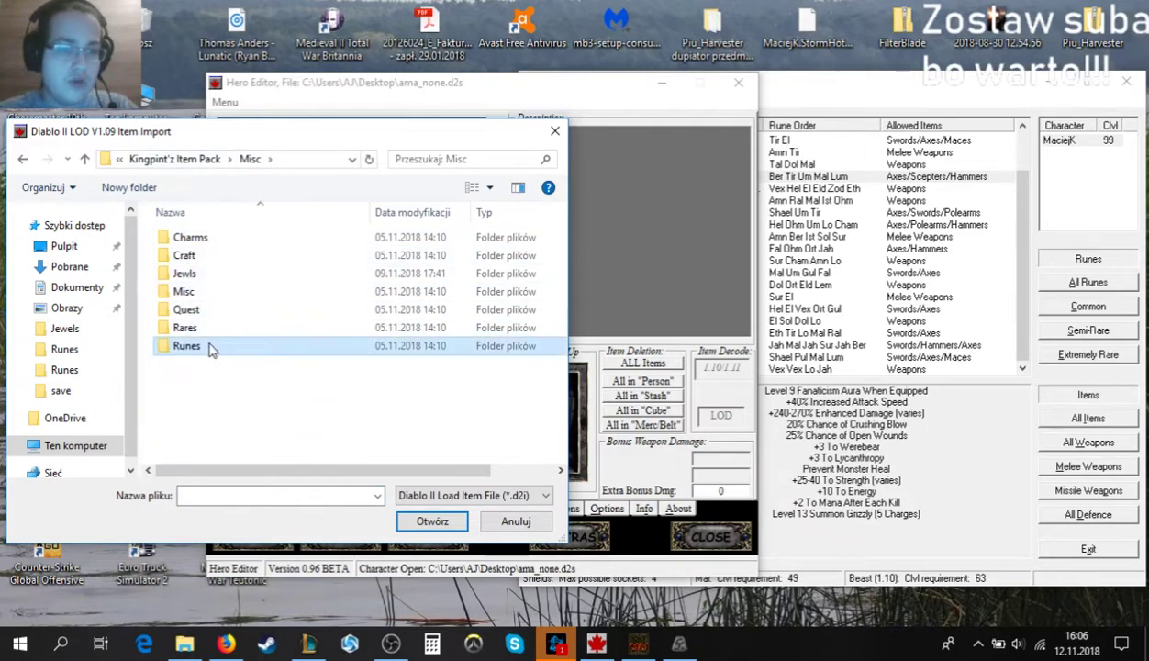
pyautogui.press('Return')
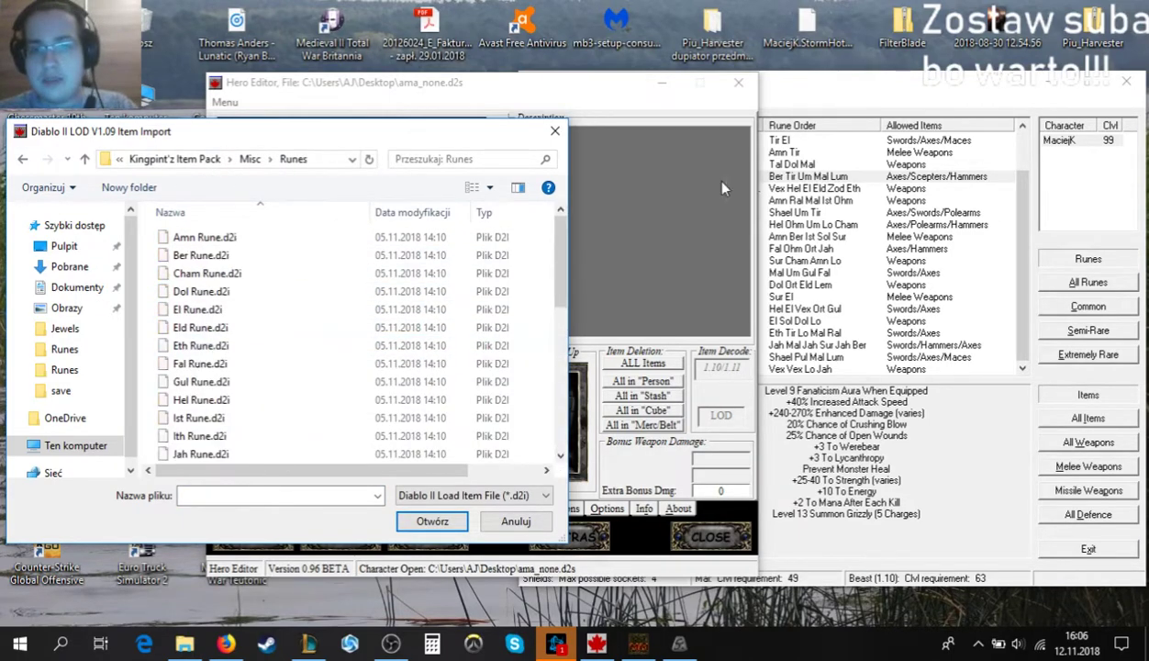
# Import Ber Rune.d2i into the second cell of the inventory's first row and clear the picked-up copy.
pyautogui.doubleClick(201, 255)
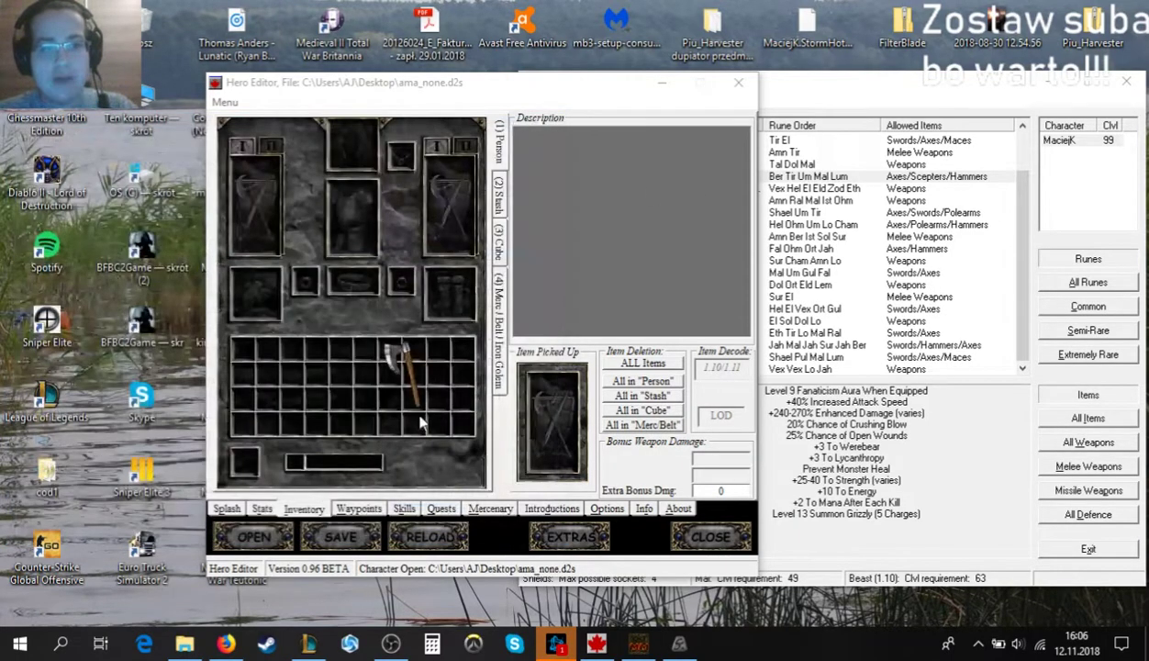
pyautogui.click(266, 349)
pyautogui.rightClick(551, 404)
pyautogui.click(638, 342)
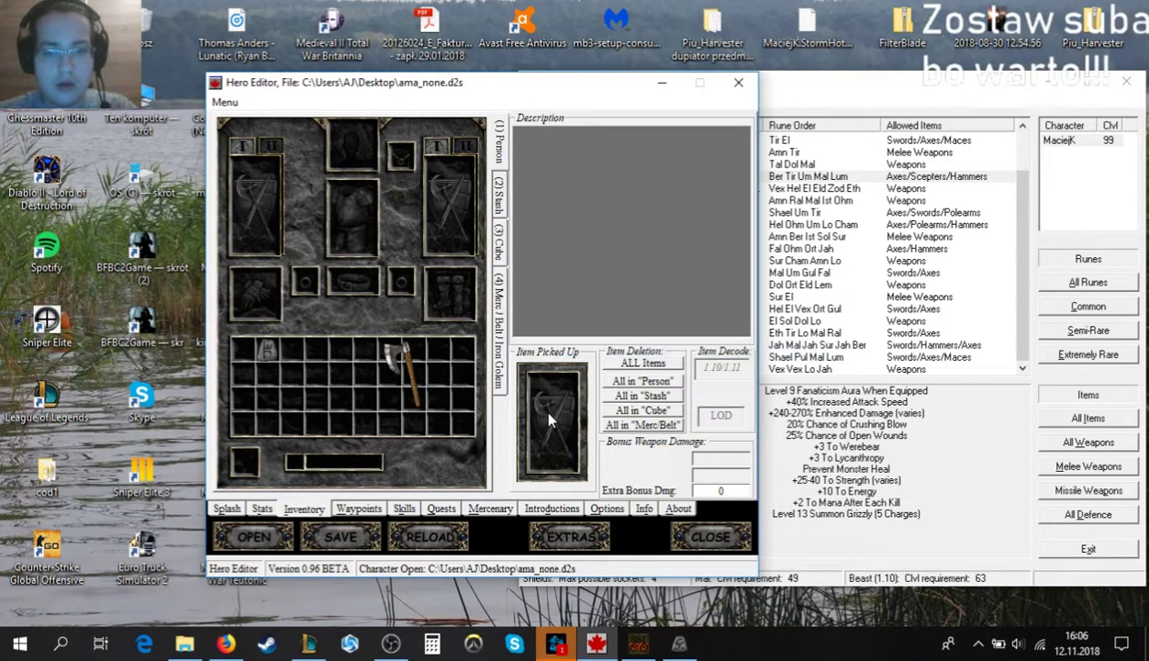
# Import the Tir rune into the inventory cell directly below the Ber rune and clear the picked-up copy.
pyautogui.rightClick(536, 403)
pyautogui.click(638, 271)
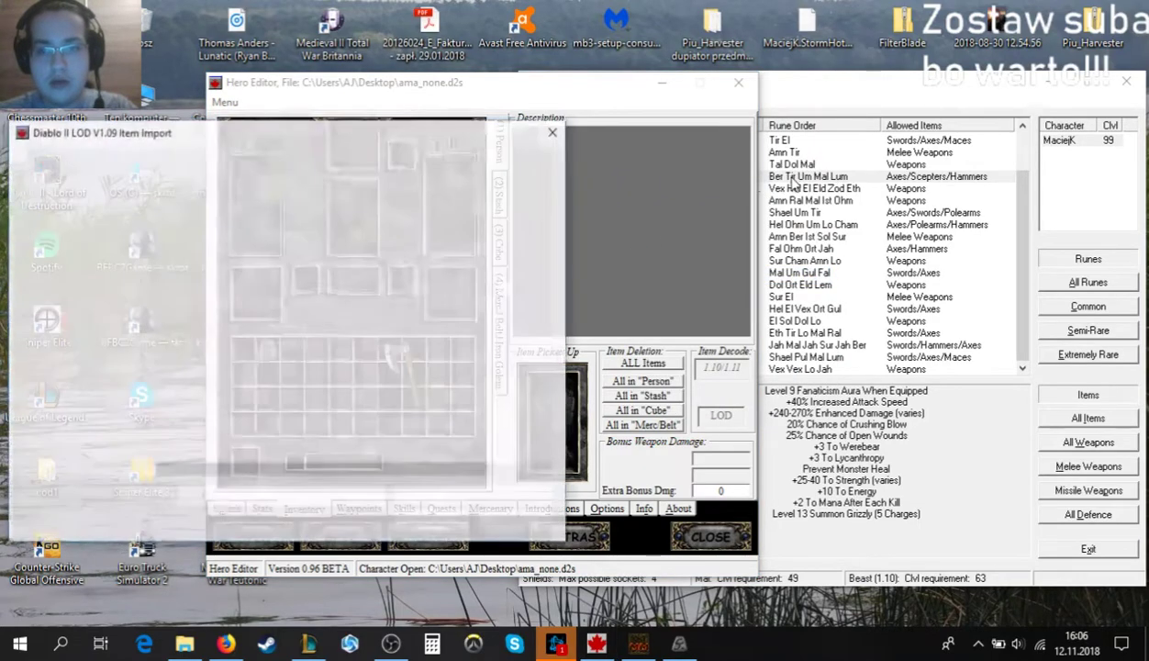
pyautogui.scroll(-6, 230, 398)
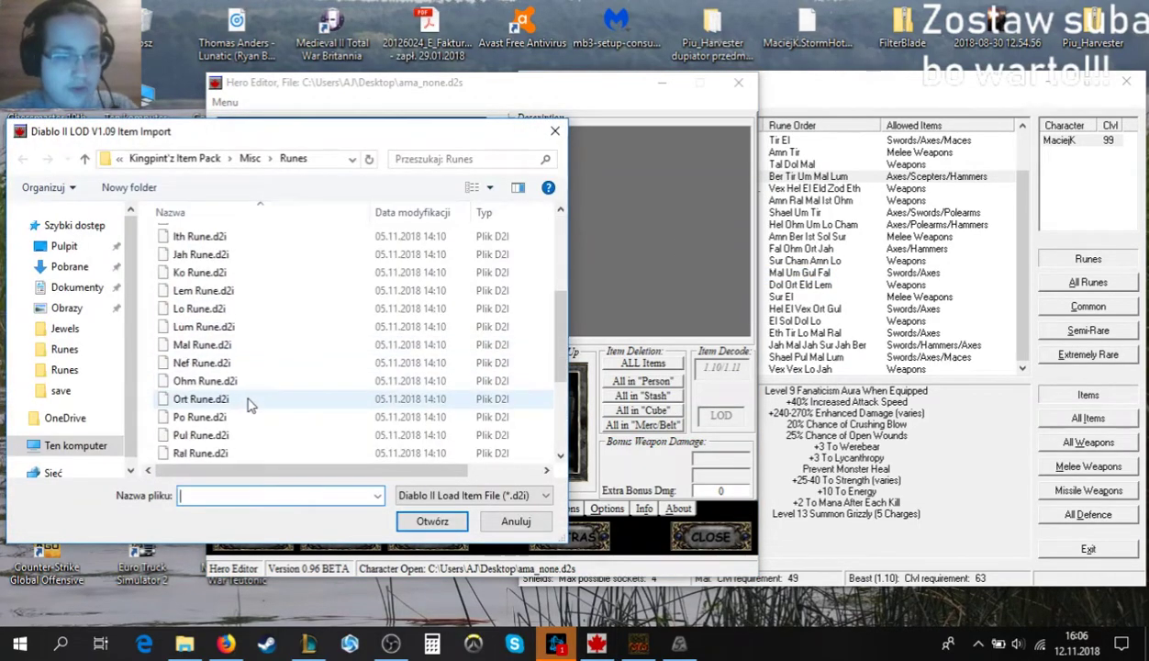
pyautogui.doubleClick(211, 454)
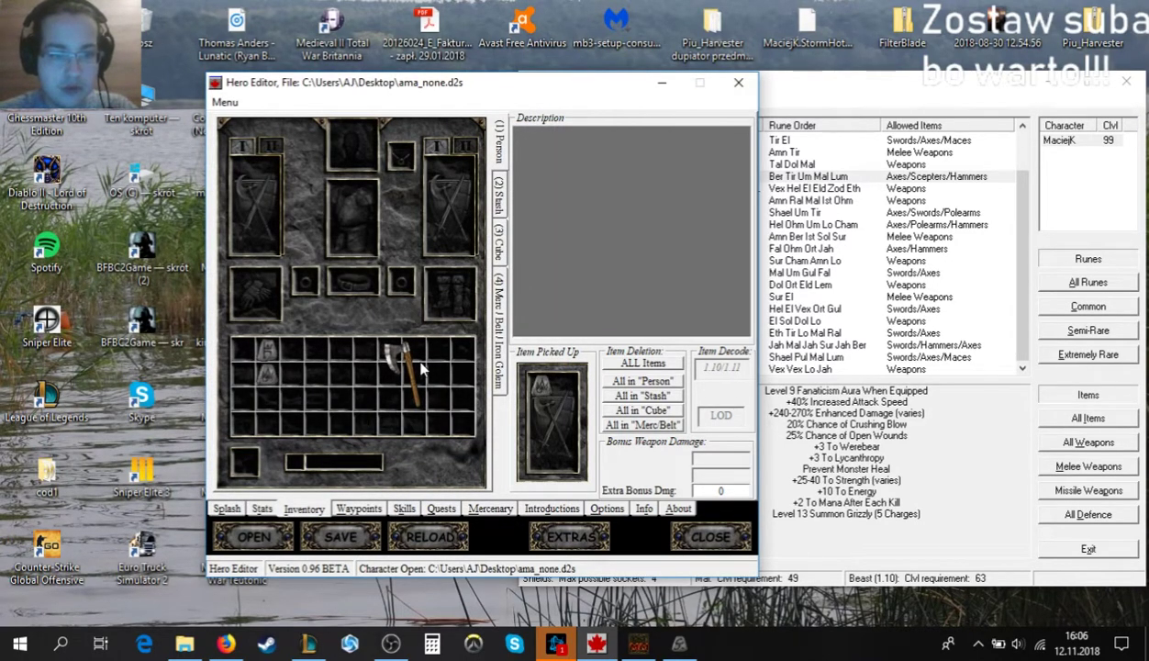
pyautogui.click(268, 372)
pyautogui.rightClick(546, 396)
pyautogui.click(625, 347)
# Import Um Rune.d2i and place it in the inventory cell directly below the Tir rune.
pyautogui.rightClick(548, 404)
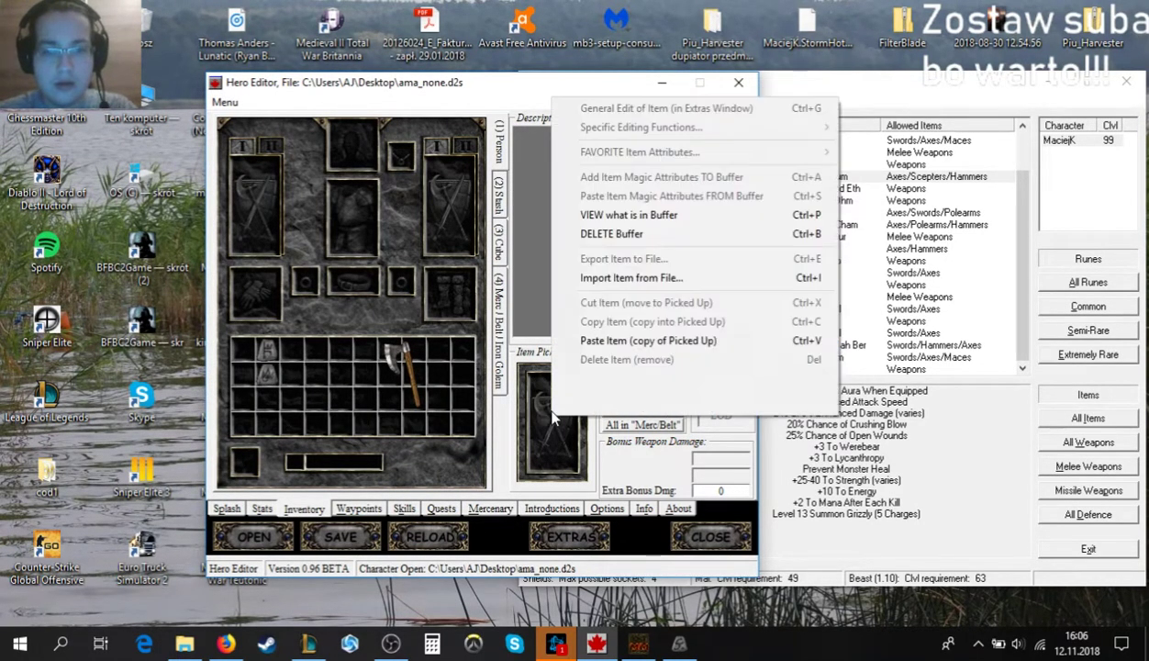
pyautogui.click(597, 275)
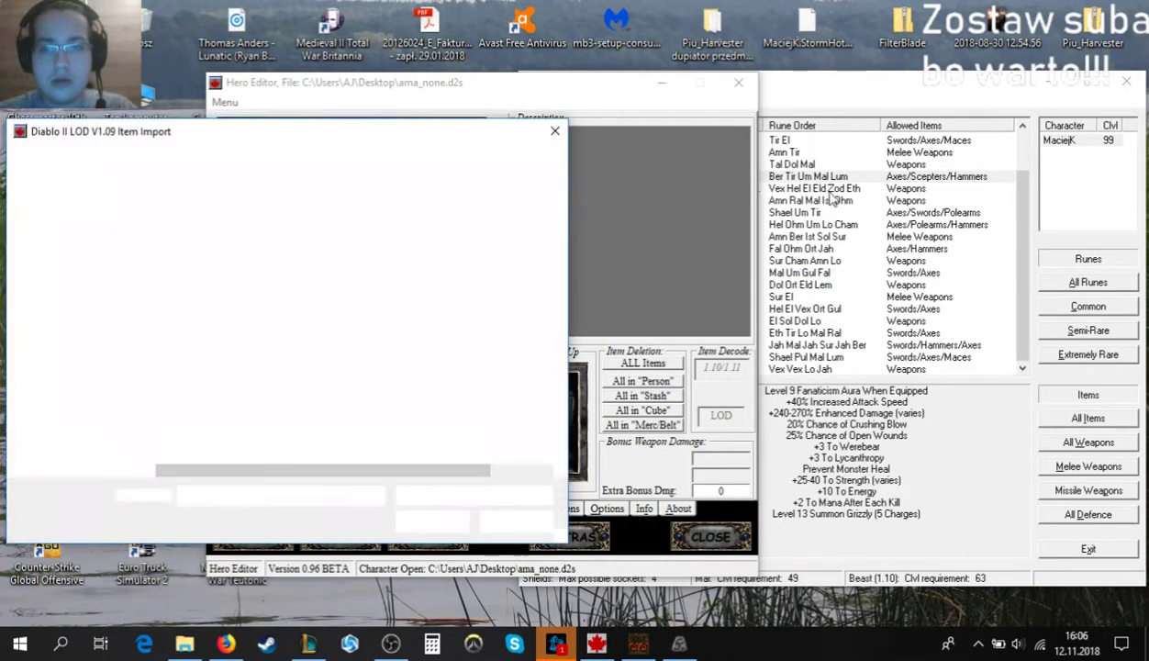
pyautogui.scroll(-7, 285, 385)
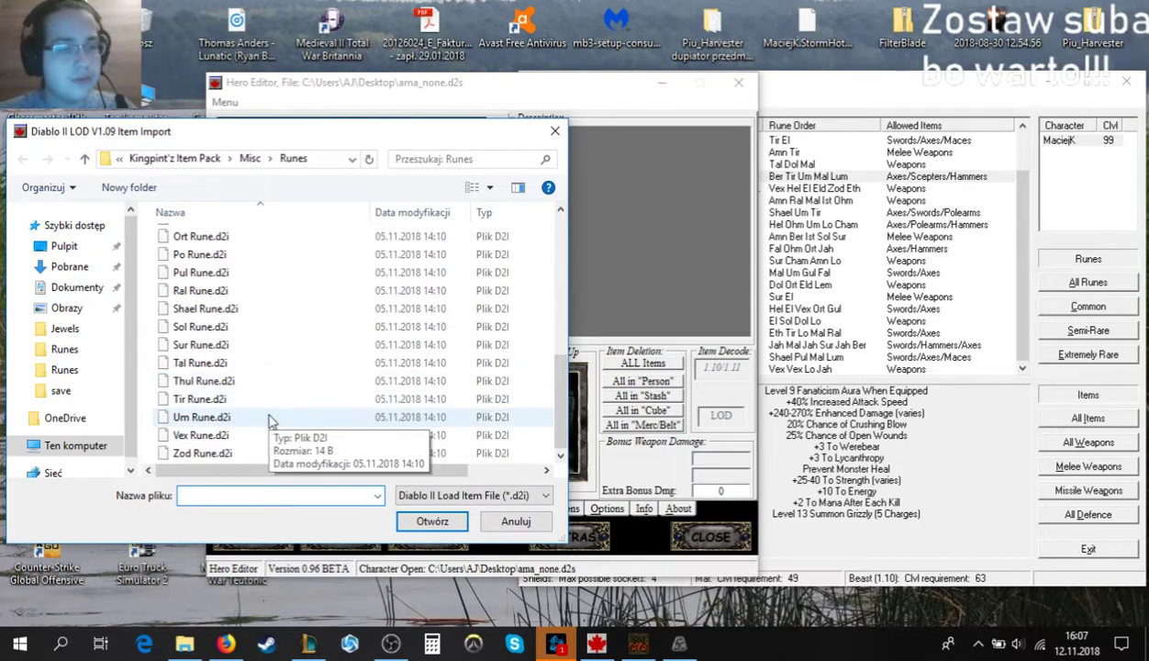
pyautogui.doubleClick(269, 417)
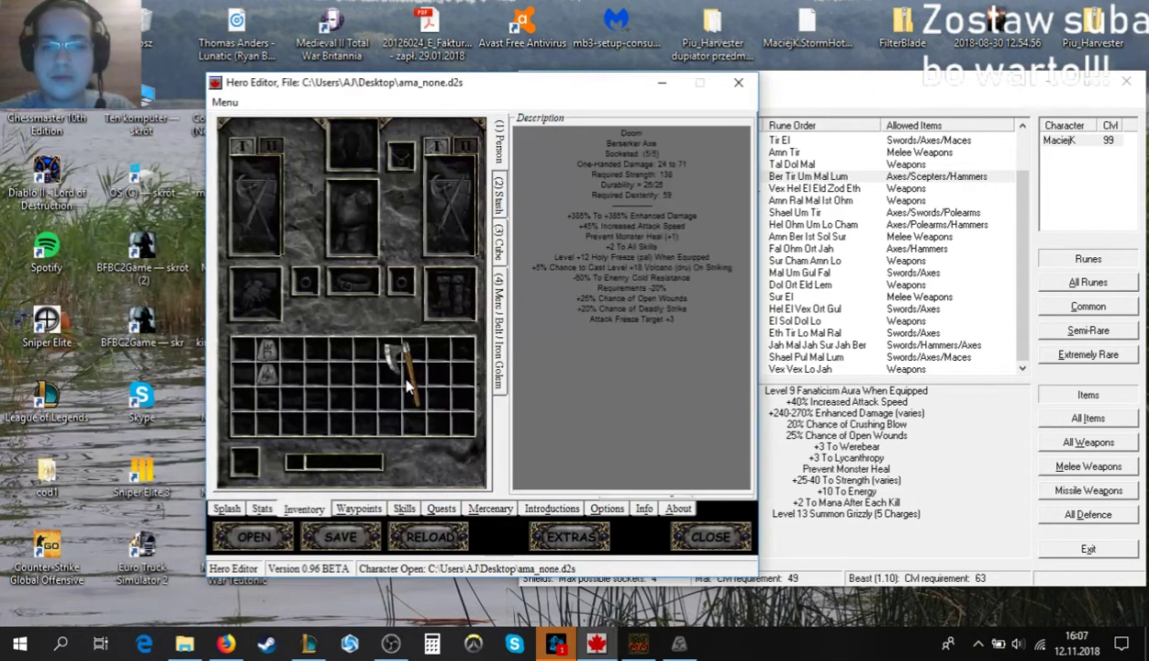
pyautogui.moveTo(525, 409); pyautogui.dragTo(266, 401)
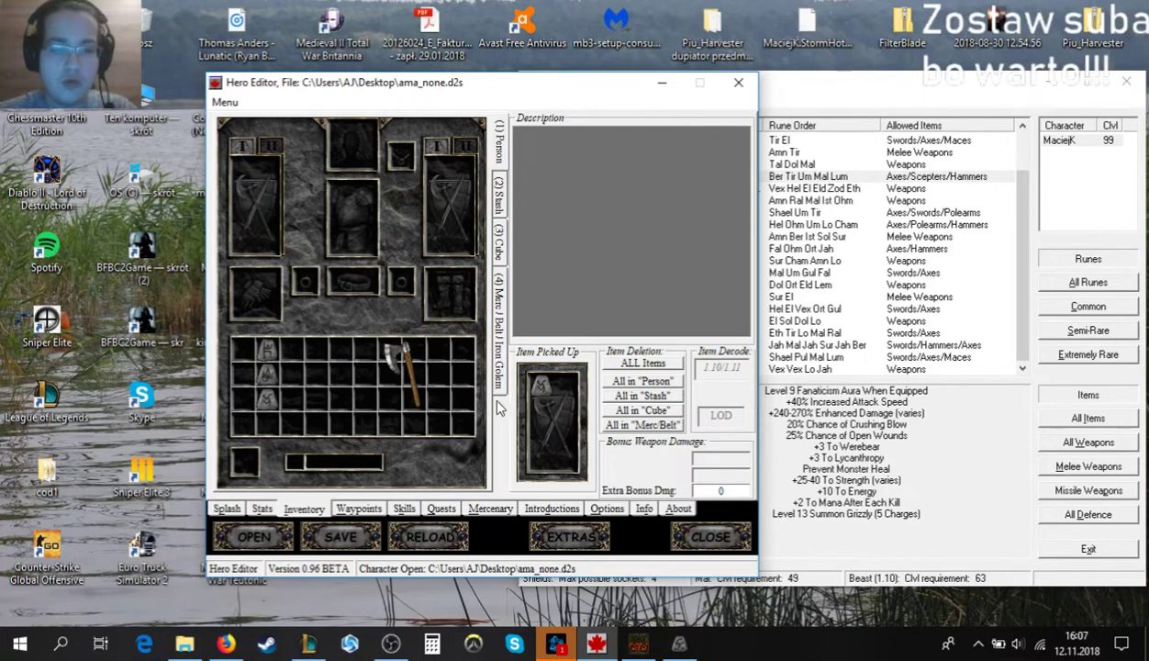
# Clear the picked-up Um rune, then import Mal Rune.d2i into the inventory cell below the placed Um rune and clear its copy.
pyautogui.rightClick(544, 408)
pyautogui.click(548, 392)
pyautogui.rightClick(547, 392)
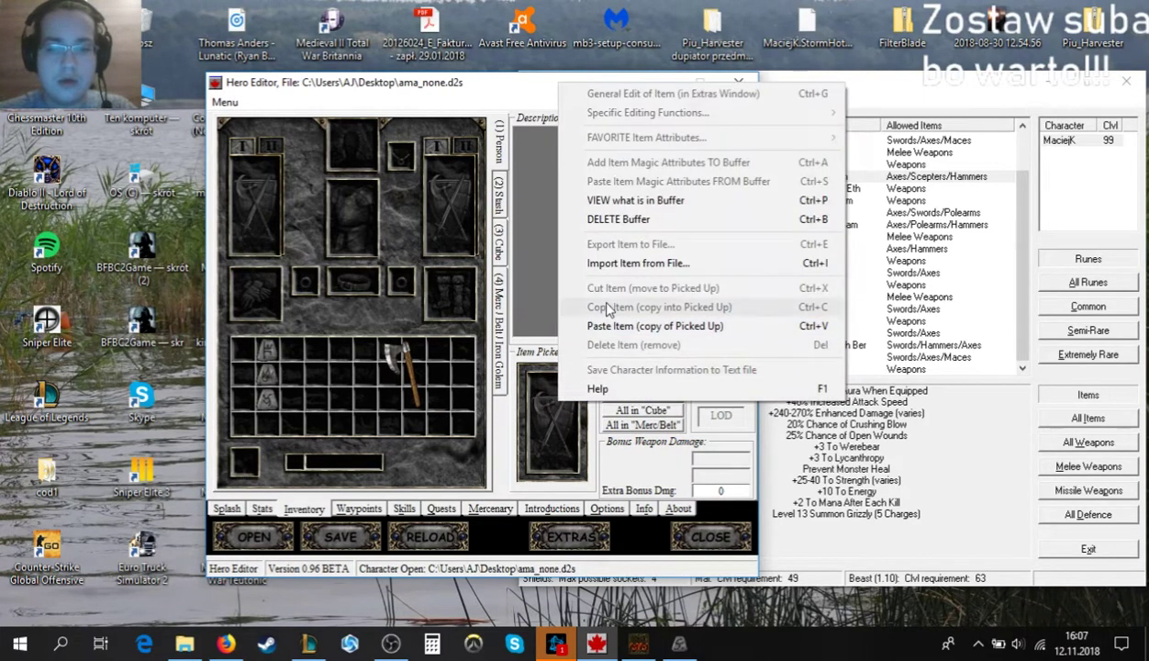
pyautogui.click(601, 262)
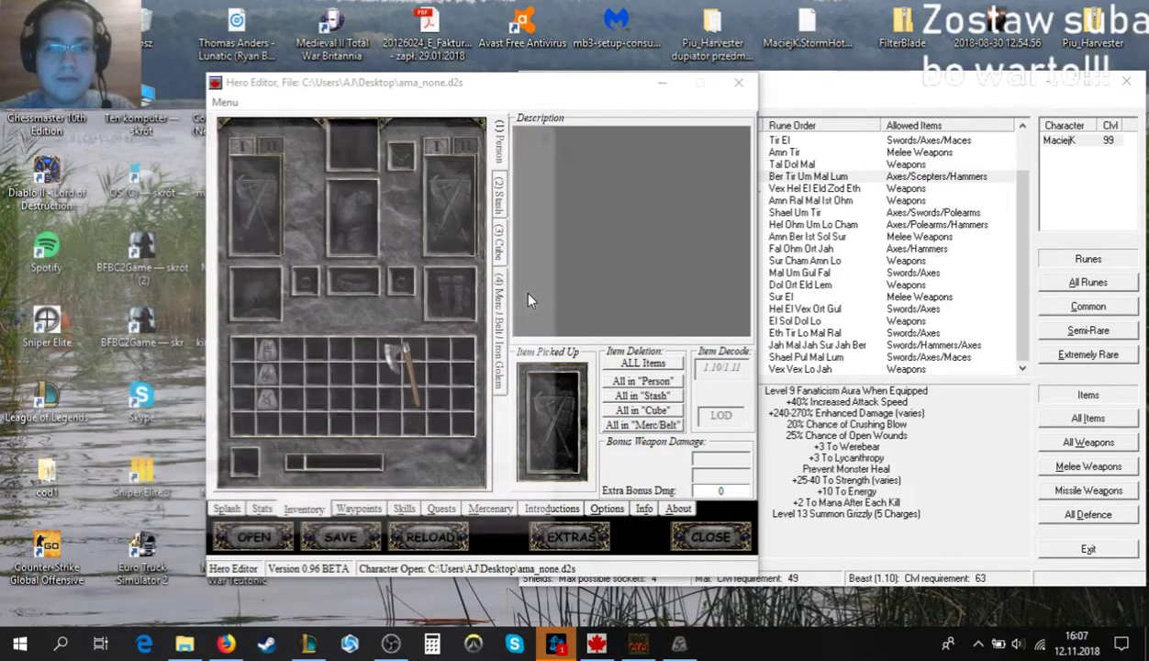
pyautogui.scroll(-6, 295, 376)
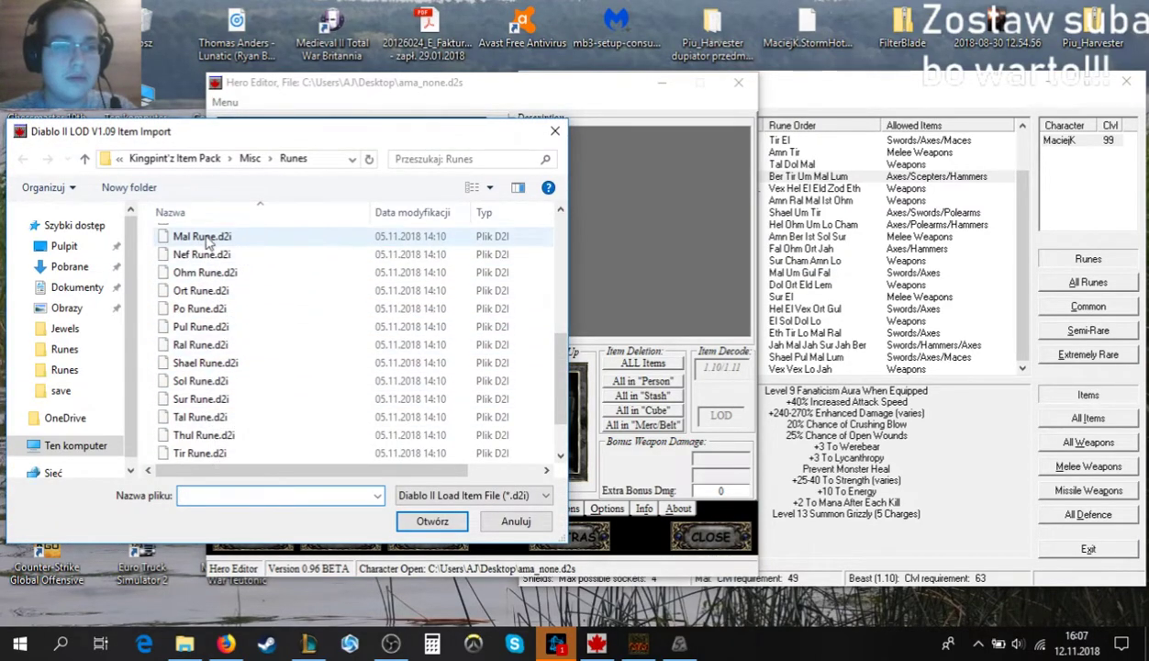
pyautogui.doubleClick(275, 236)
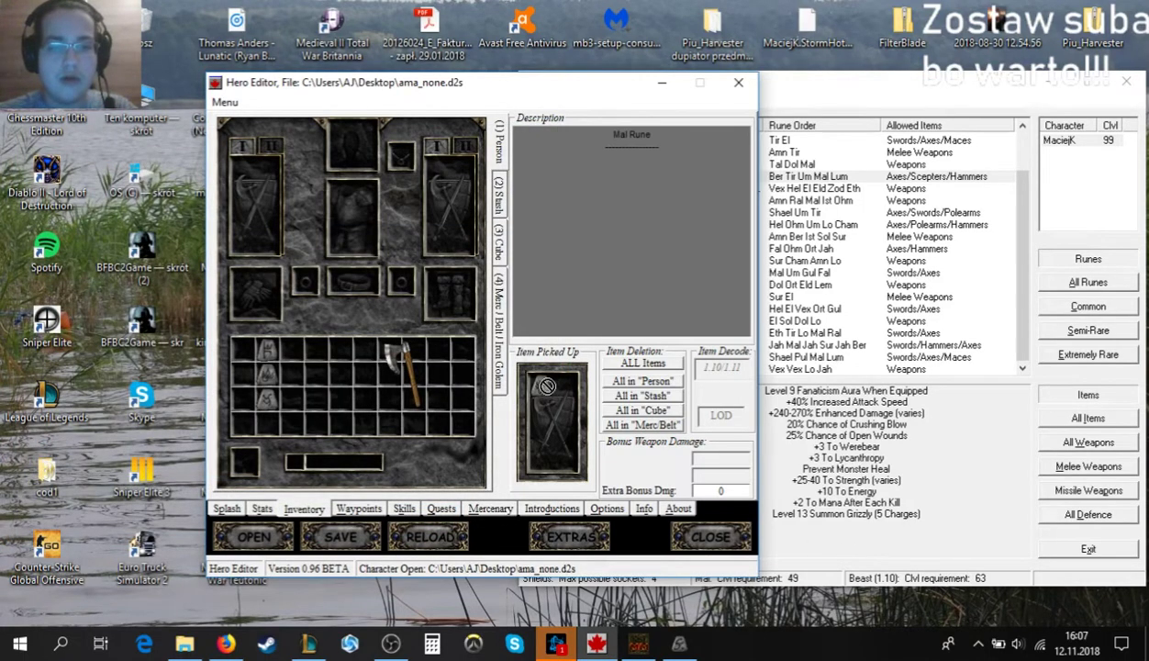
pyautogui.click(269, 427)
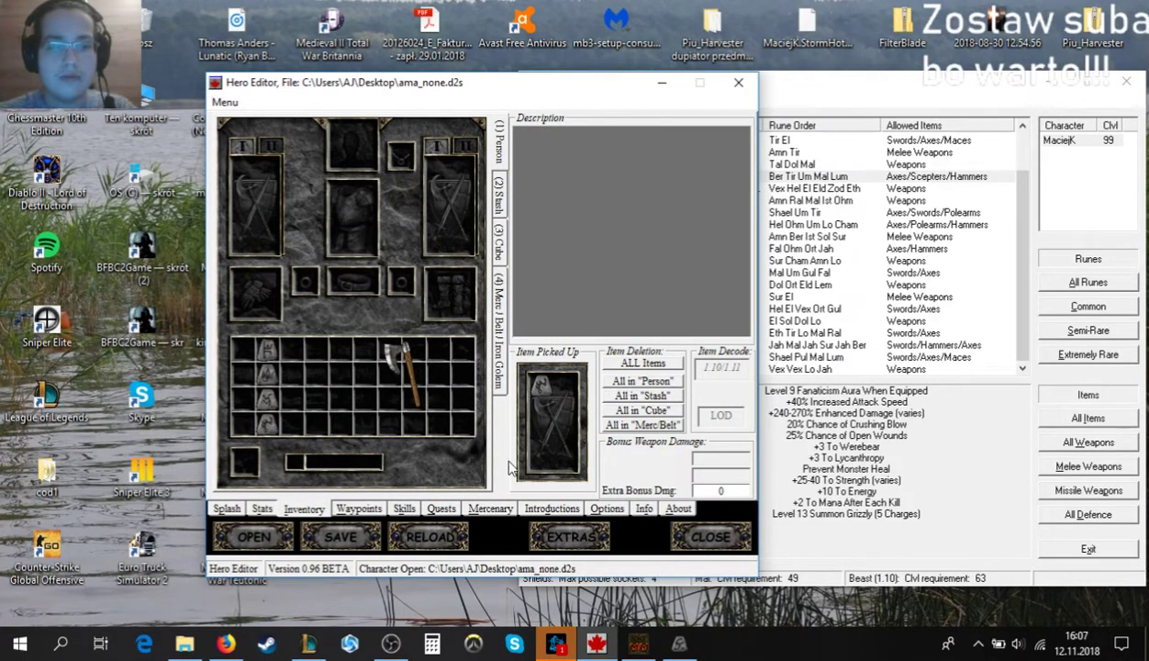
pyautogui.rightClick(554, 420)
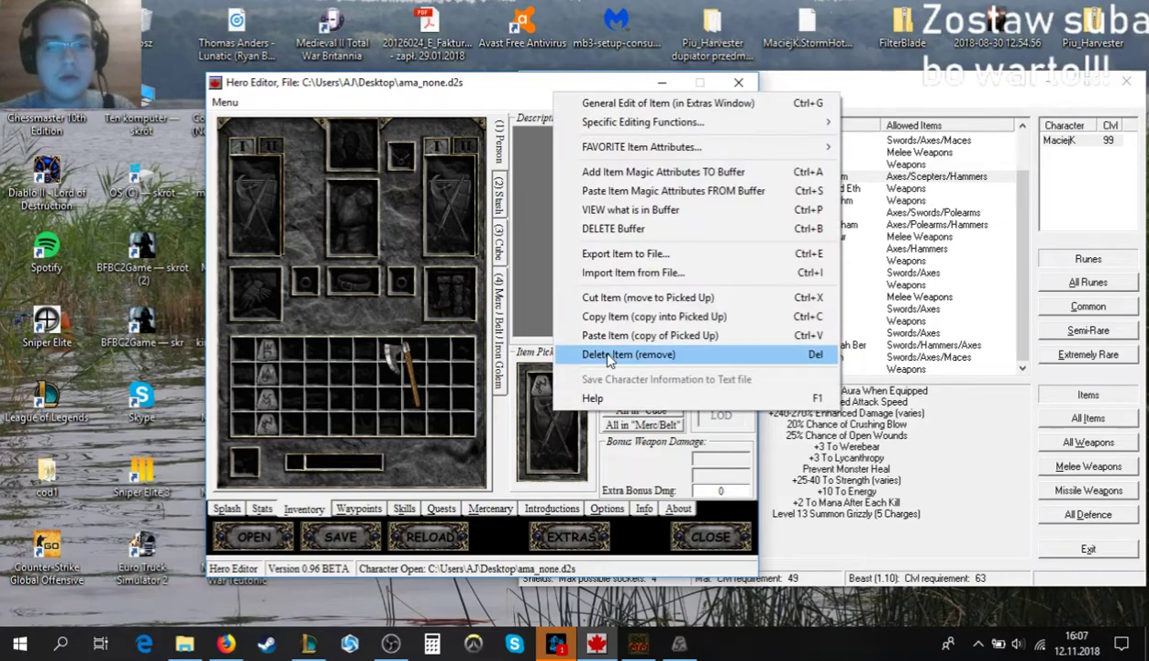
pyautogui.click(633, 357)
# Import Lum Rune.d2i into the third cell of the inventory's first row and clear the picked-up copy.
pyautogui.rightClick(555, 421)
pyautogui.click(598, 287)
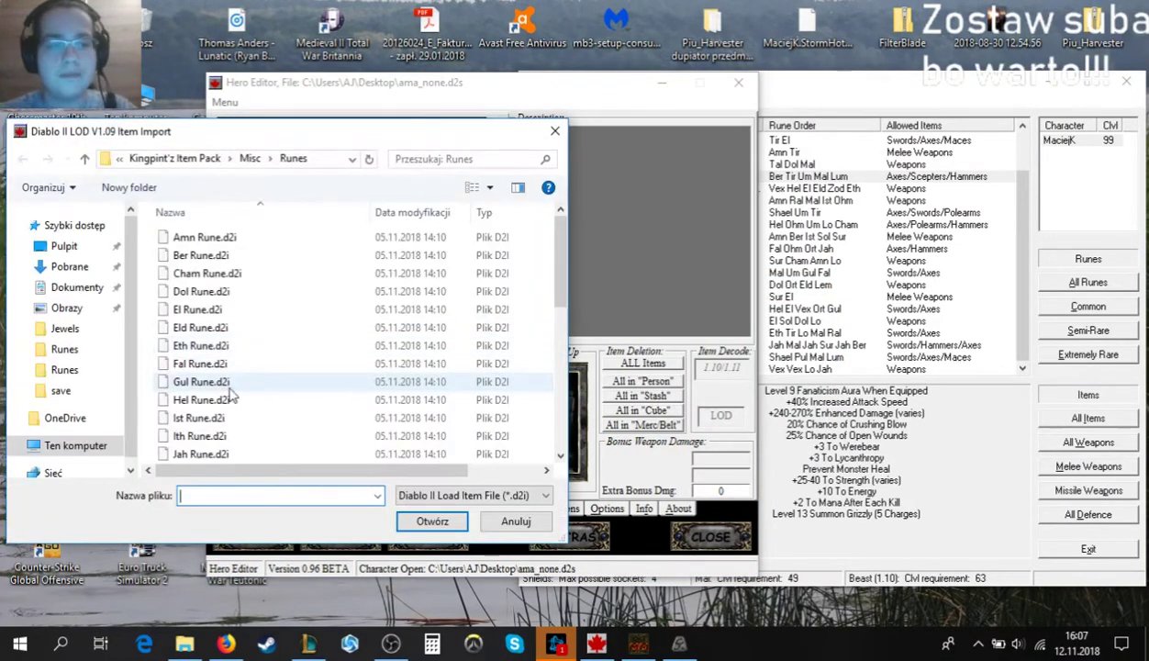
pyautogui.scroll(-5, 233, 395)
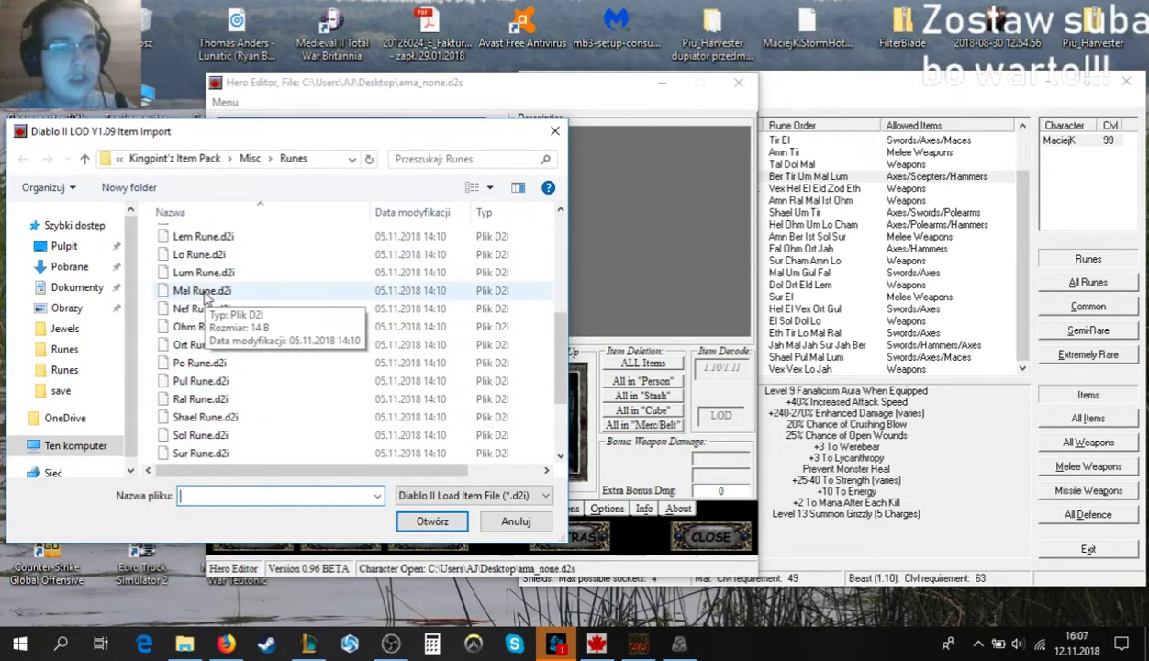
pyautogui.doubleClick(202, 272)
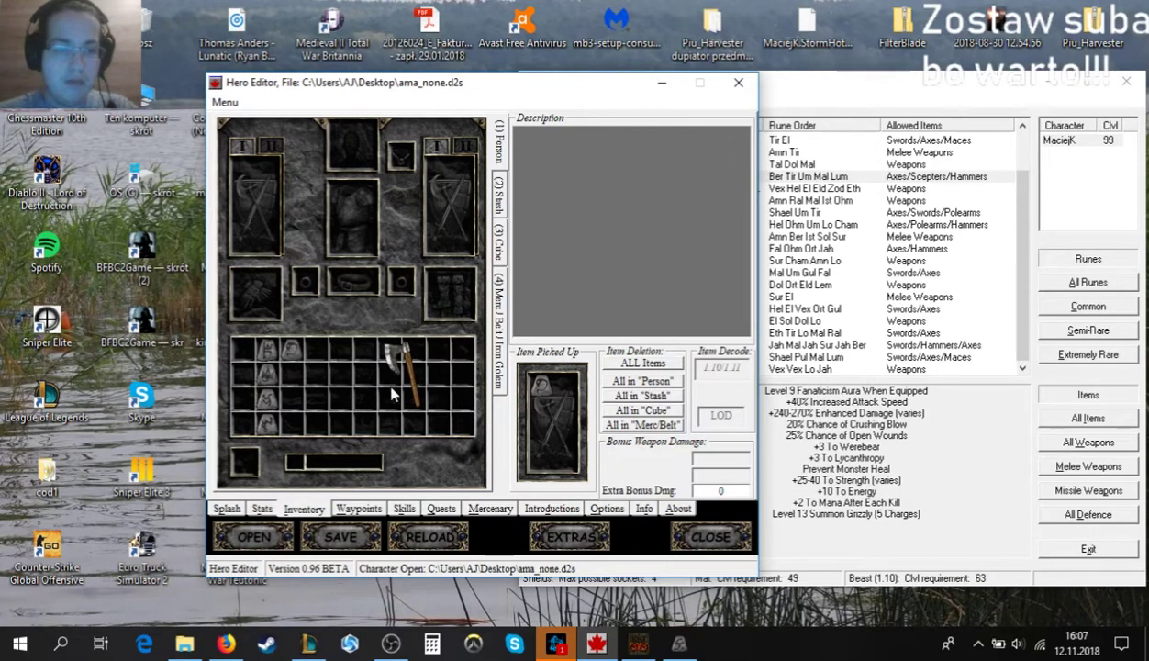
pyautogui.rightClick(531, 405)
pyautogui.click(596, 358)
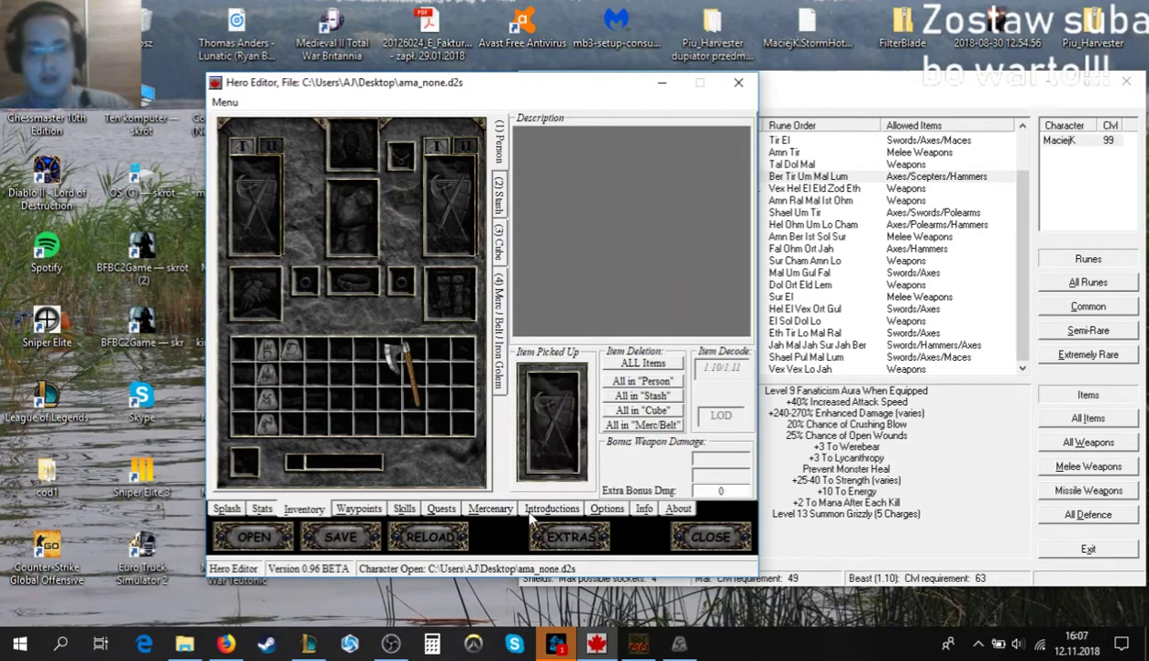
# Open item editing in Hero Editor Extras, select the Hel rune socketed in the Berserker Axe, and view the axe's attributes.
pyautogui.click(580, 542)
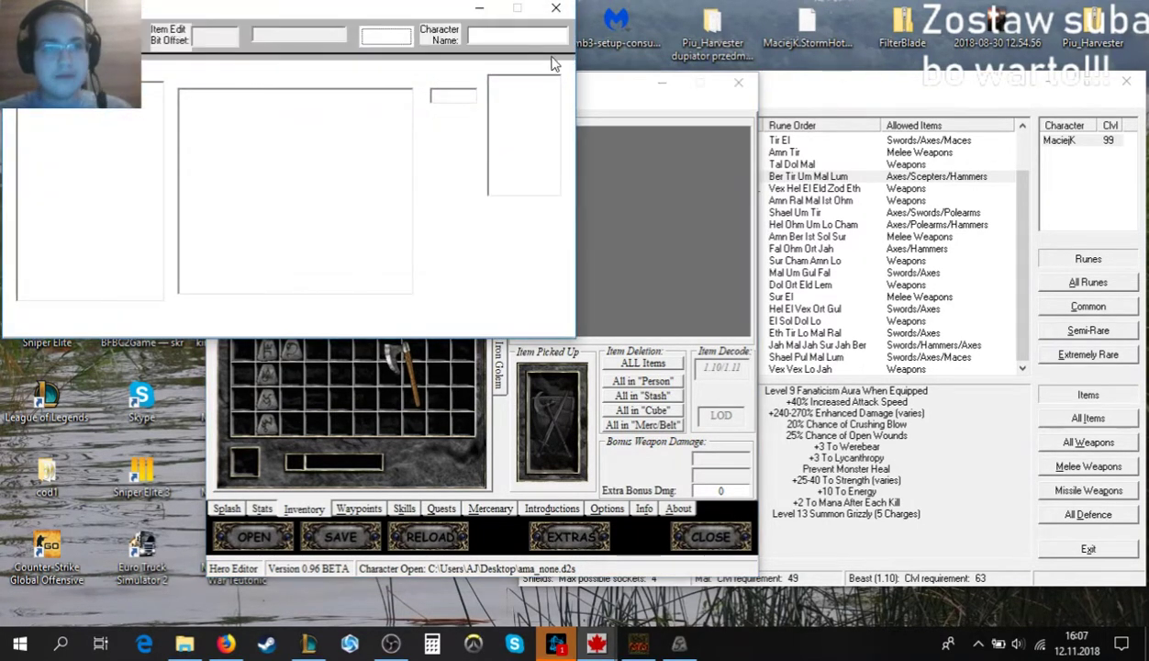
pyautogui.moveTo(431, 20); pyautogui.dragTo(882, 51)
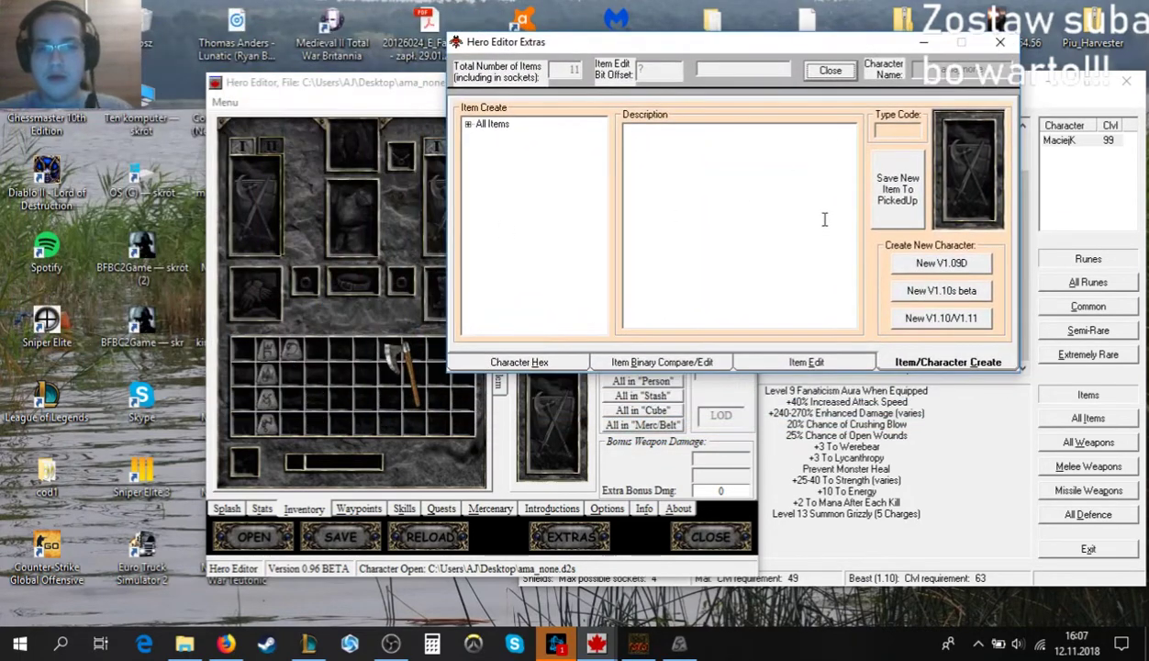
pyautogui.click(808, 363)
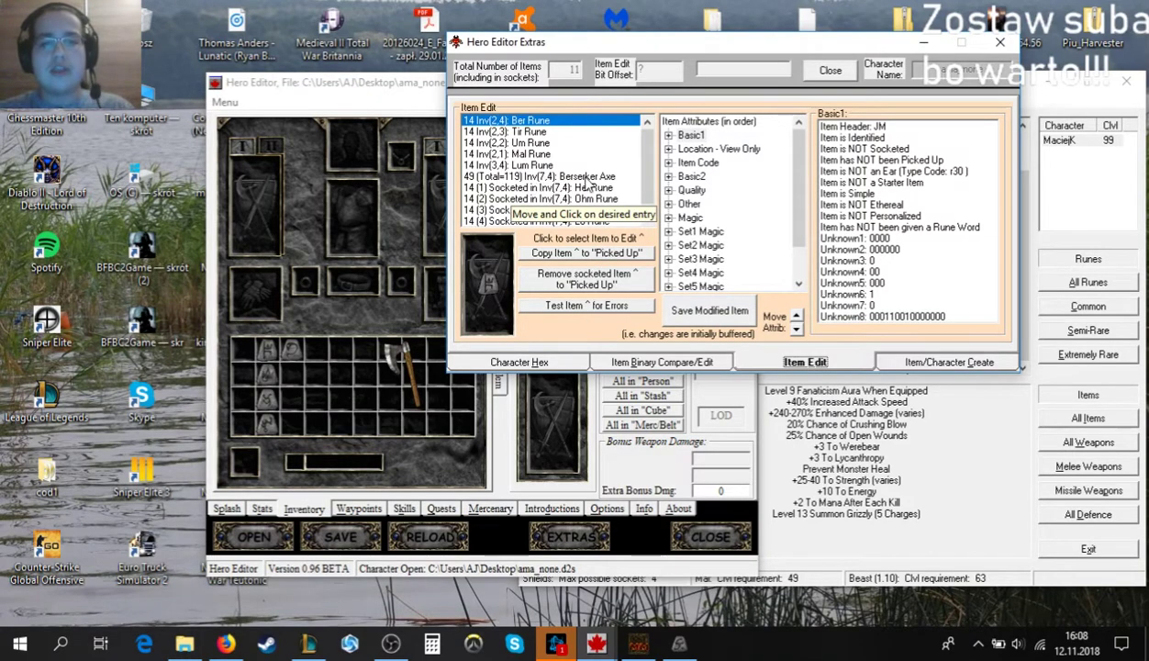
pyautogui.click(554, 176)
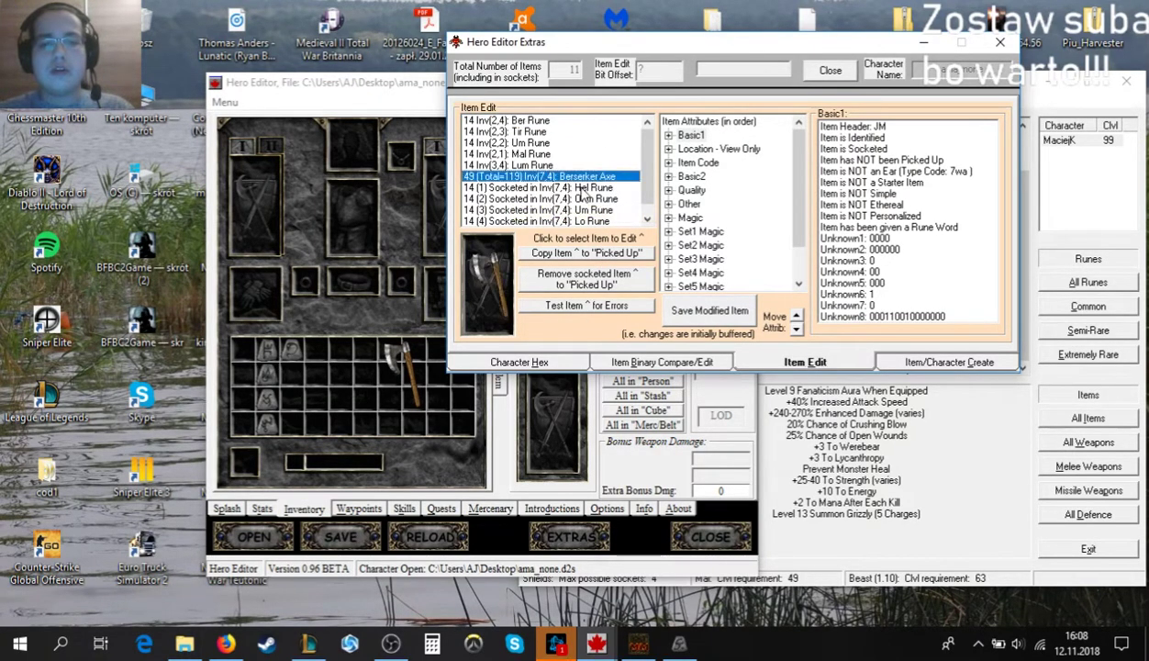
pyautogui.click(606, 188)
pyautogui.moveTo(710, 46); pyautogui.dragTo(933, 81)
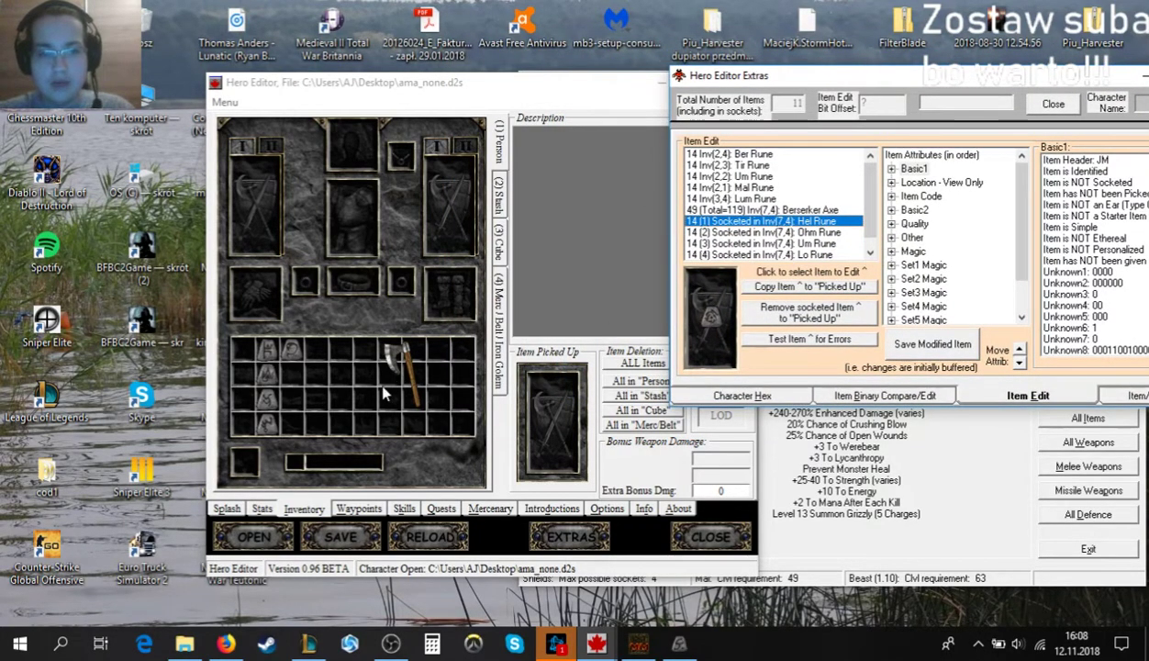
pyautogui.click(404, 374)
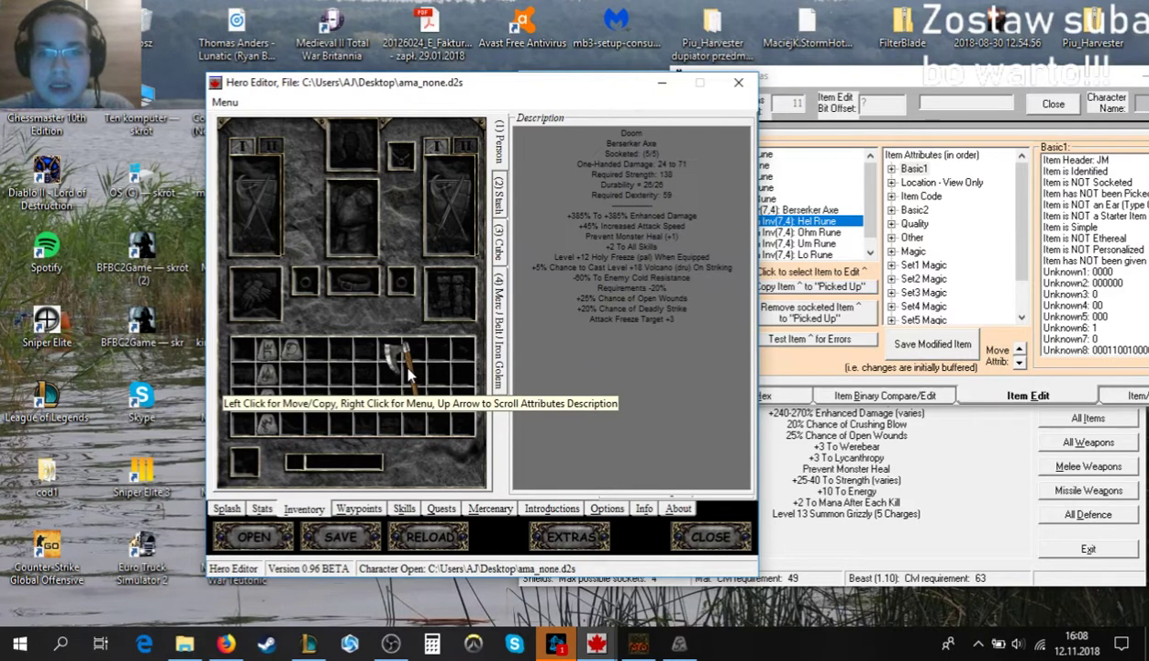
pyautogui.click(410, 377)
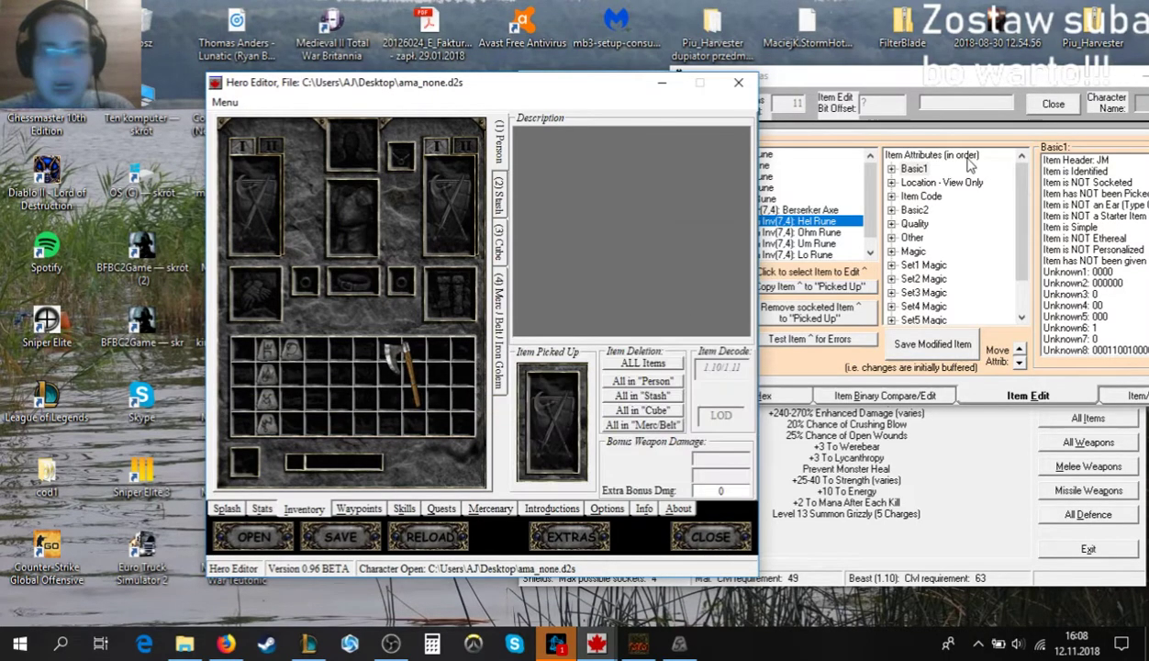
# Remove the socketed Hel, Ohm, Um, Lo and Cham runes one by one from the Berserker Axe.
pyautogui.click(770, 225)
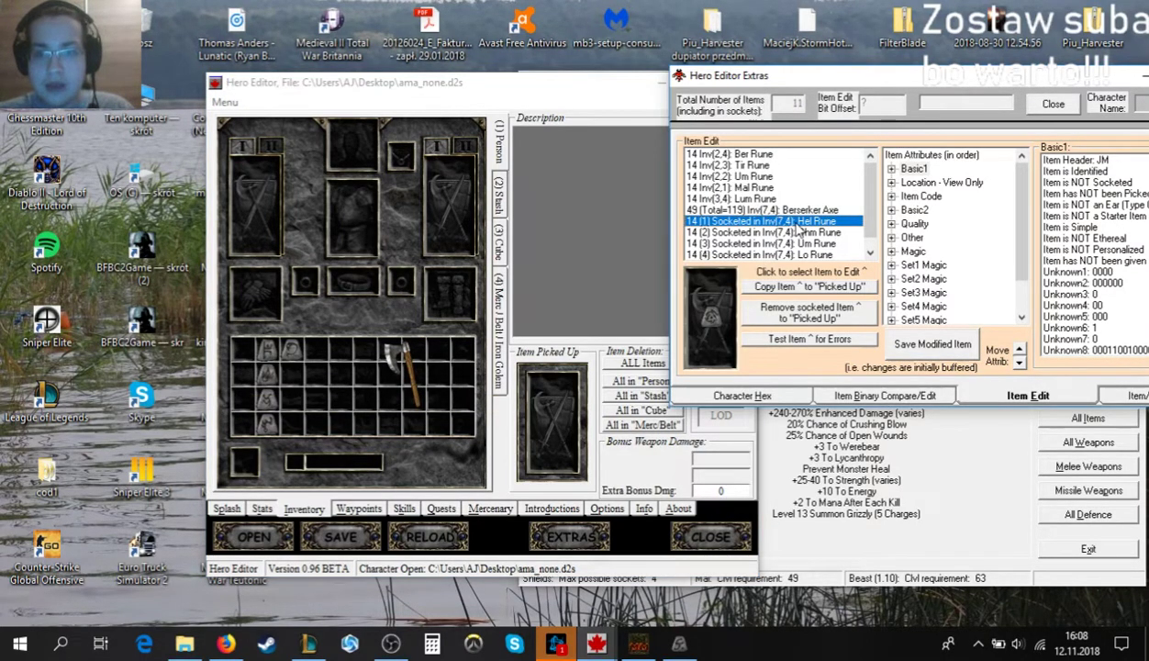
pyautogui.click(835, 319)
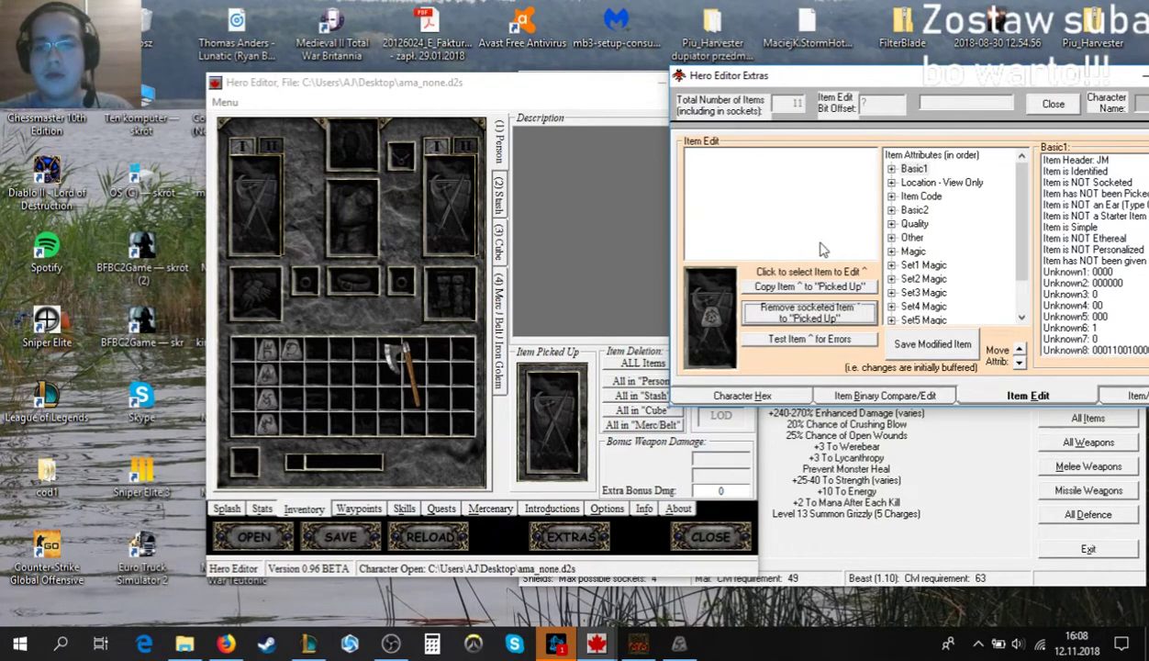
pyautogui.click(808, 233)
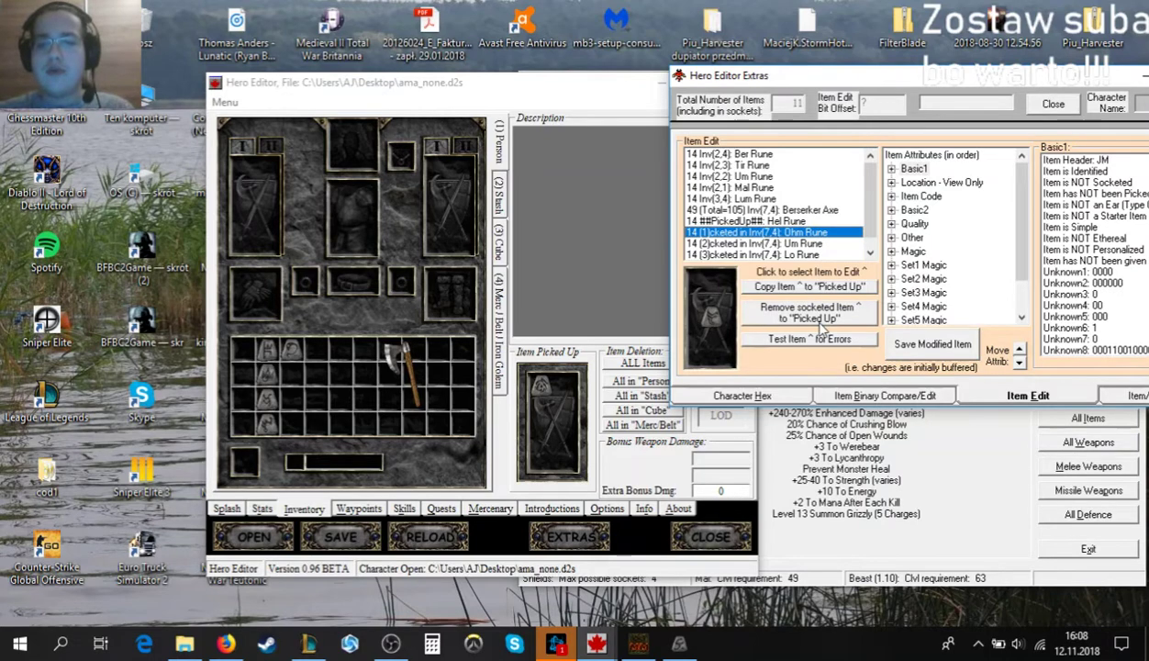
pyautogui.click(806, 317)
pyautogui.click(810, 234)
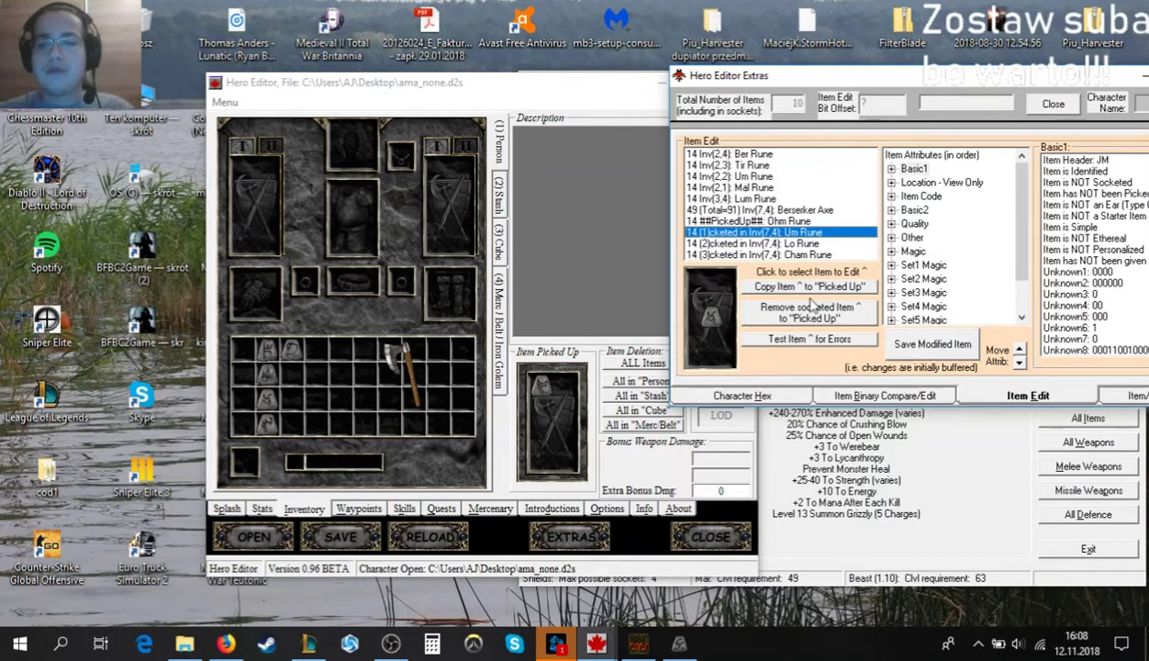
pyautogui.click(811, 309)
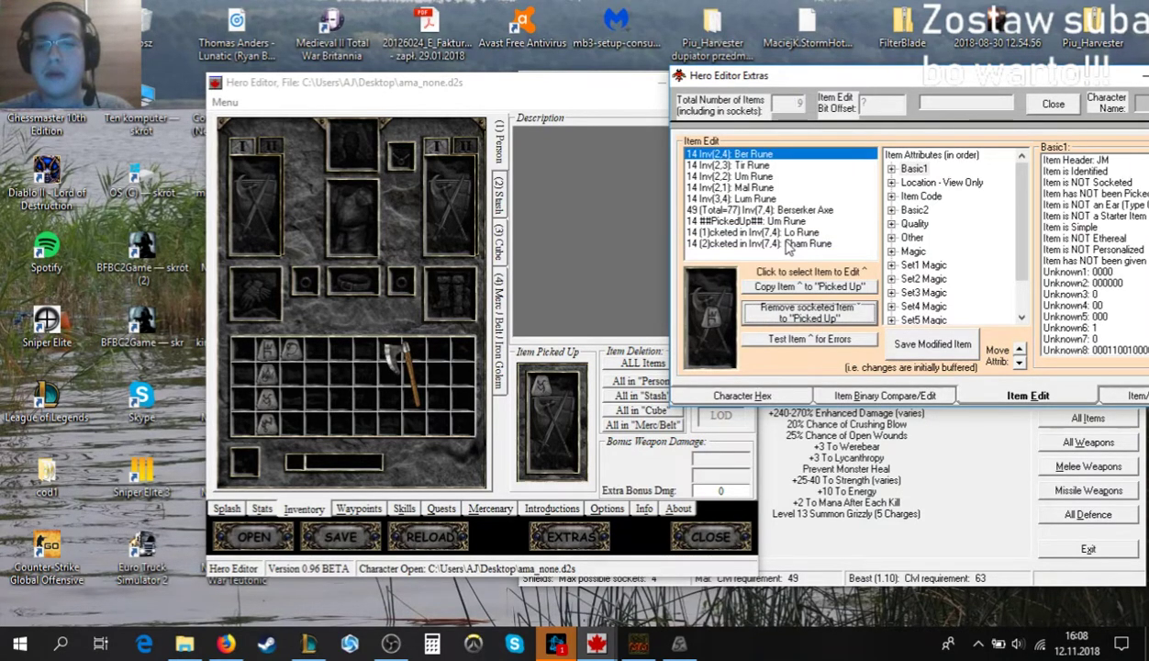
pyautogui.click(776, 234)
pyautogui.click(808, 312)
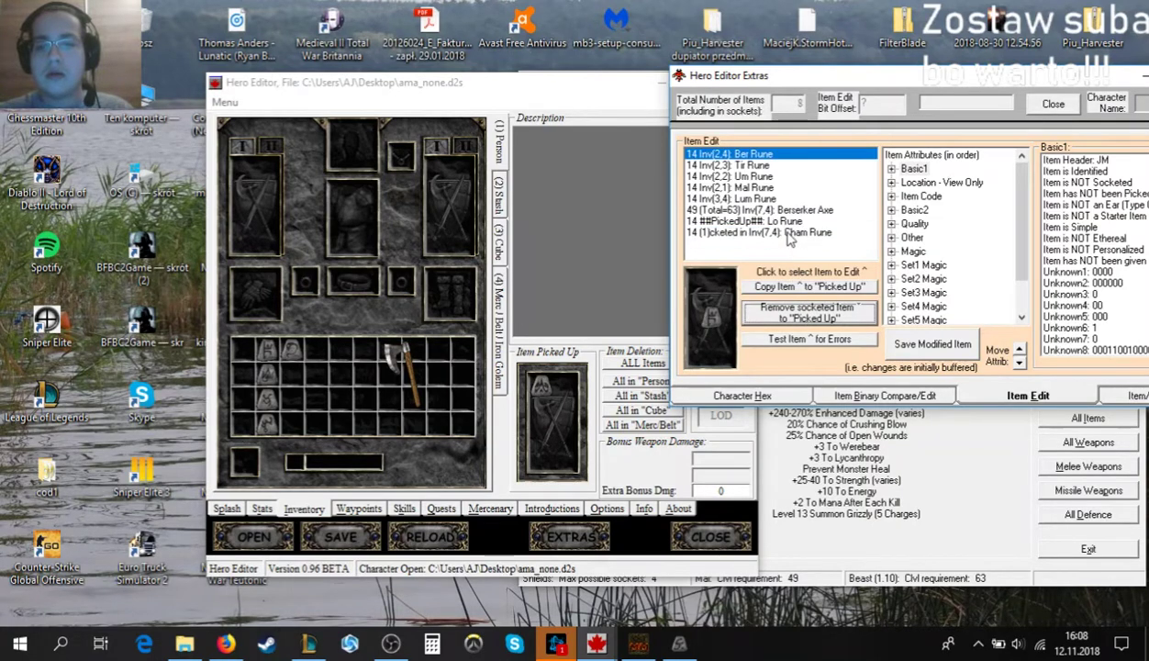
pyautogui.click(786, 233)
pyautogui.click(812, 312)
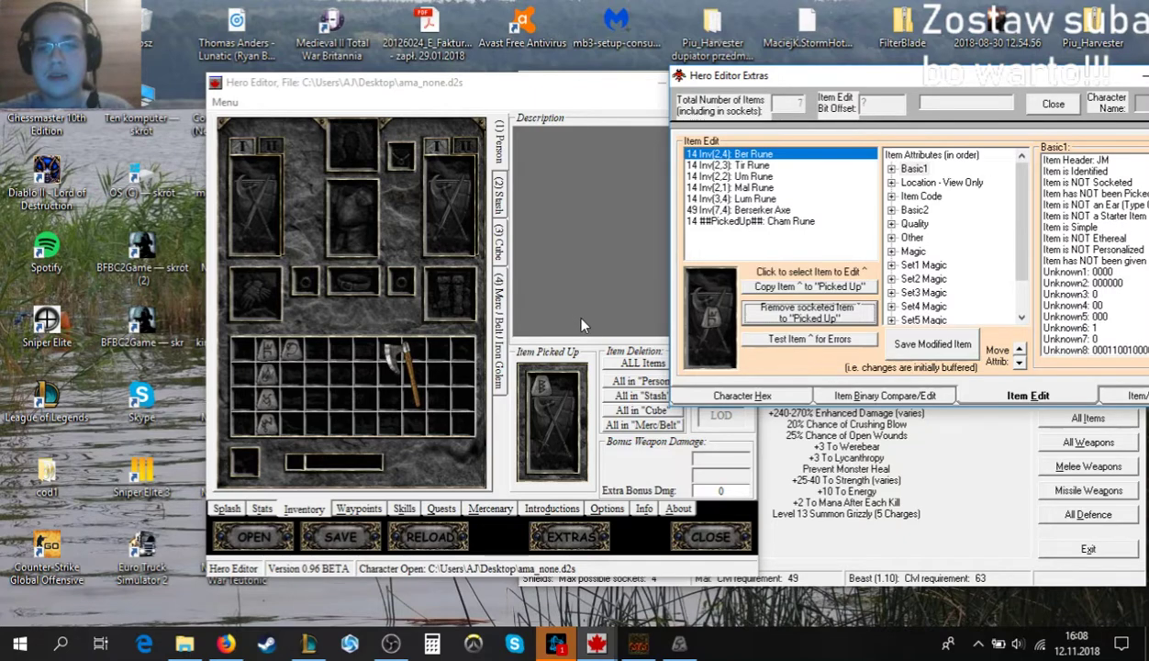
# Place the picked-up Cham rune in the last cell of the inventory's first row and delete both it and the picked-up copy.
pyautogui.click(495, 349)
pyautogui.click(462, 349)
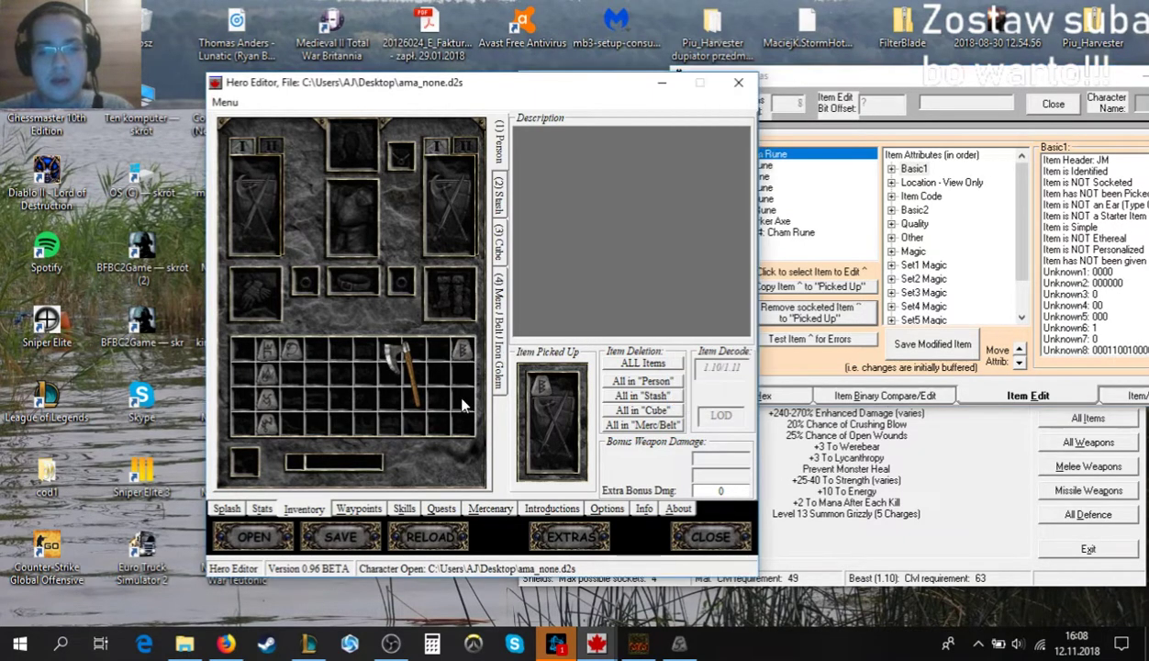
pyautogui.rightClick(456, 351)
pyautogui.click(554, 408)
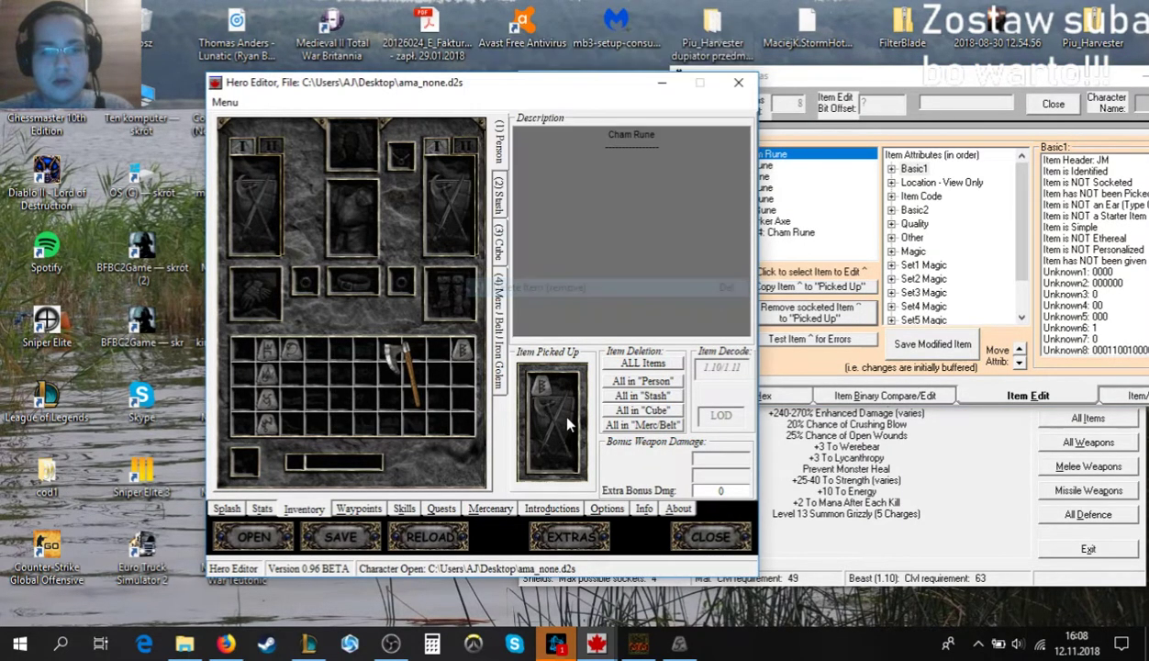
pyautogui.rightClick(555, 410)
pyautogui.click(633, 361)
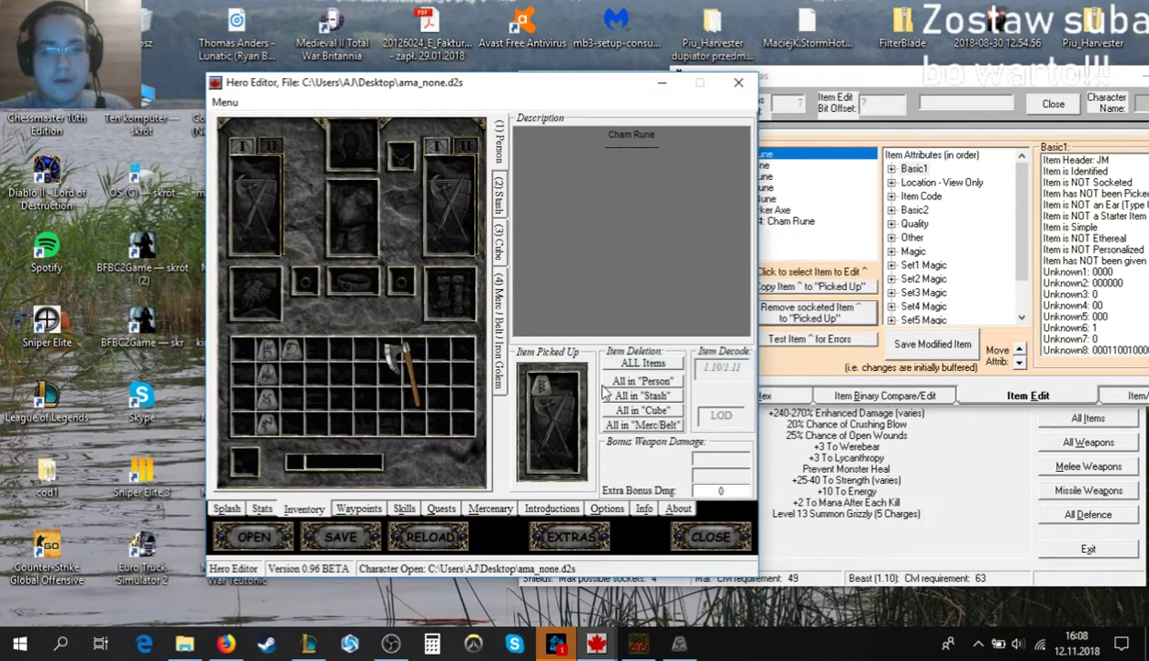
# Check the Berserker Axe's socket count and attributes, and close the Hero Editor Extras window.
pyautogui.moveTo(422, 372)
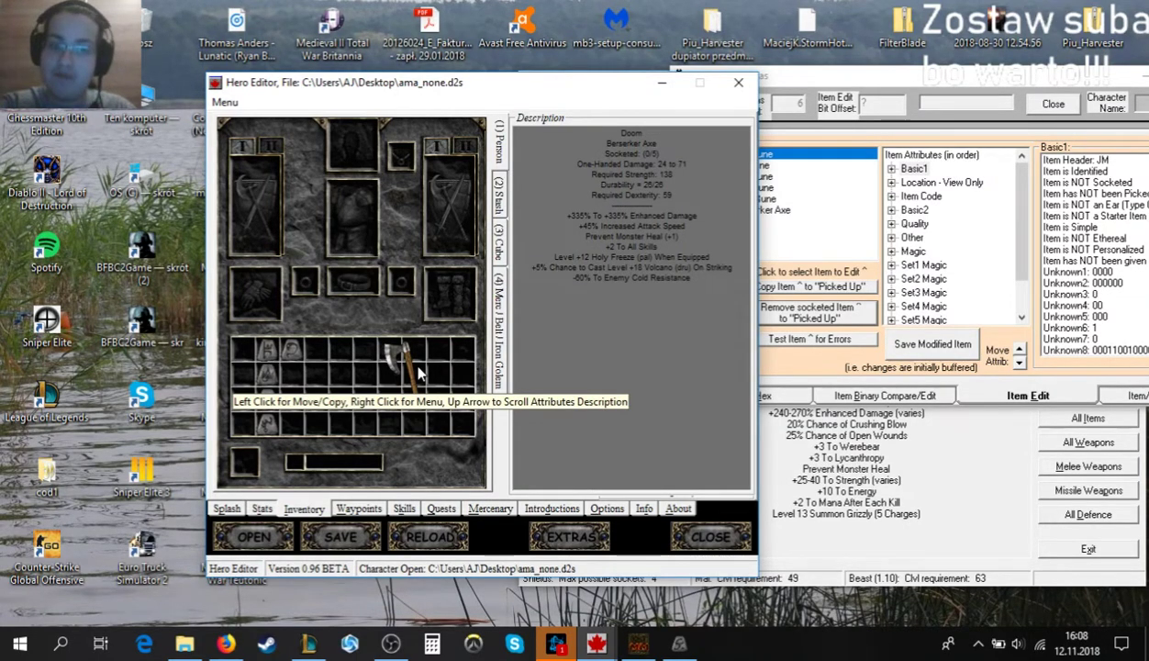
pyautogui.click(418, 371)
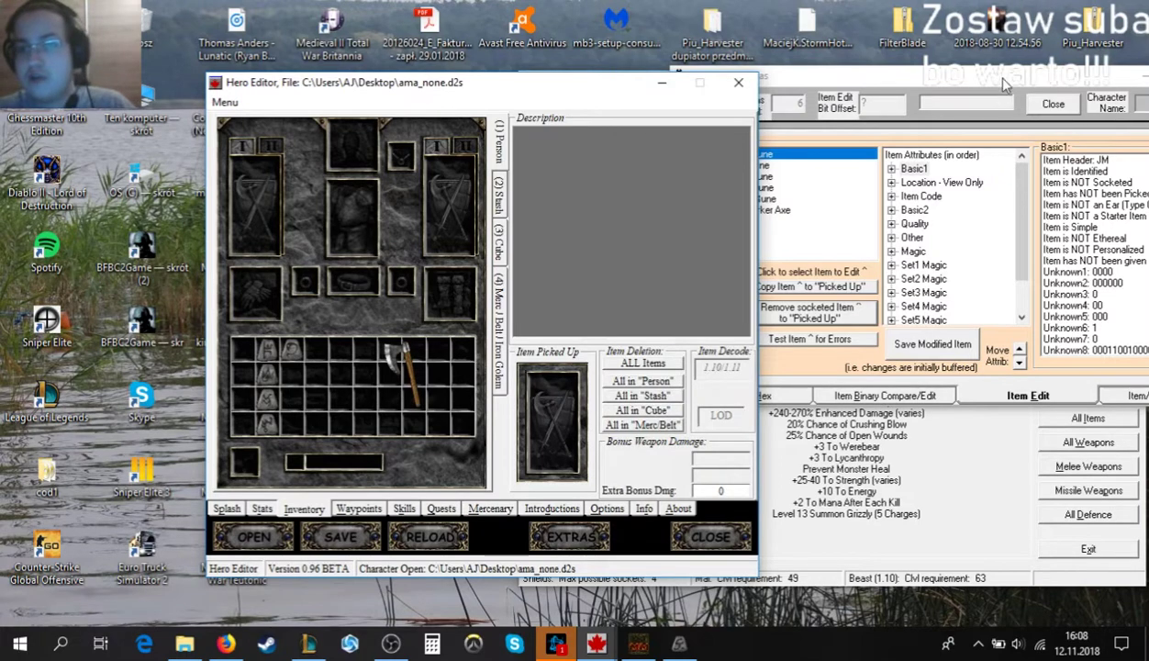
pyautogui.moveTo(974, 80); pyautogui.dragTo(915, 111)
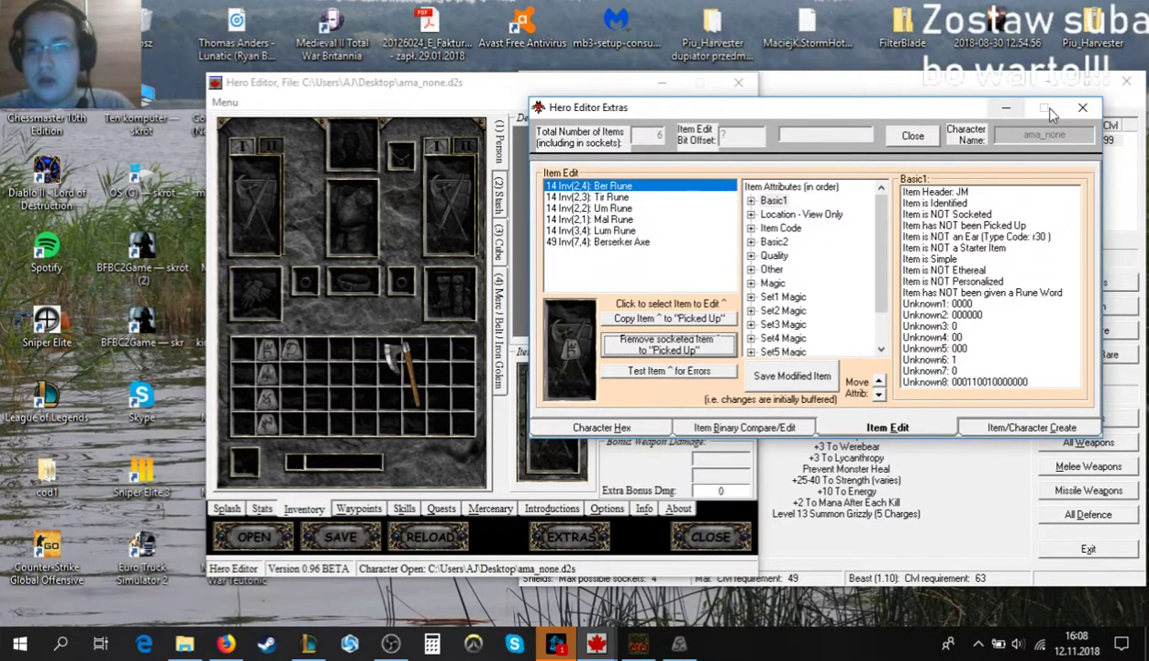
pyautogui.click(1083, 107)
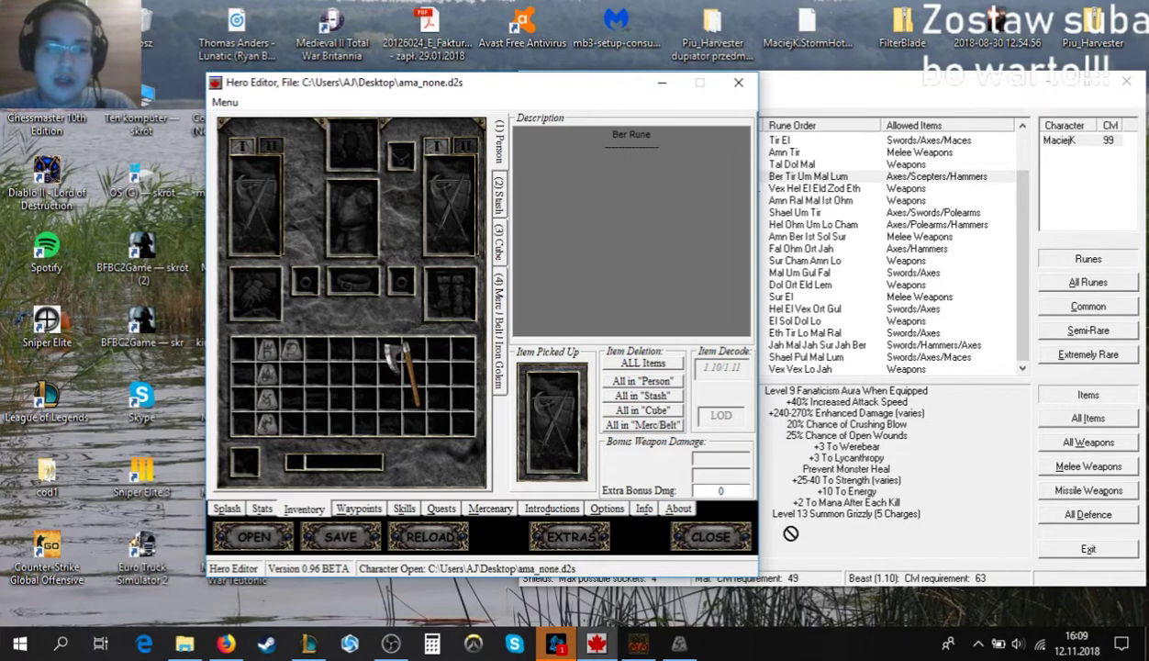
# Socket the Ber rune from the inventory into the Berserker Axe and check the axe's attributes.
pyautogui.click(266, 350)
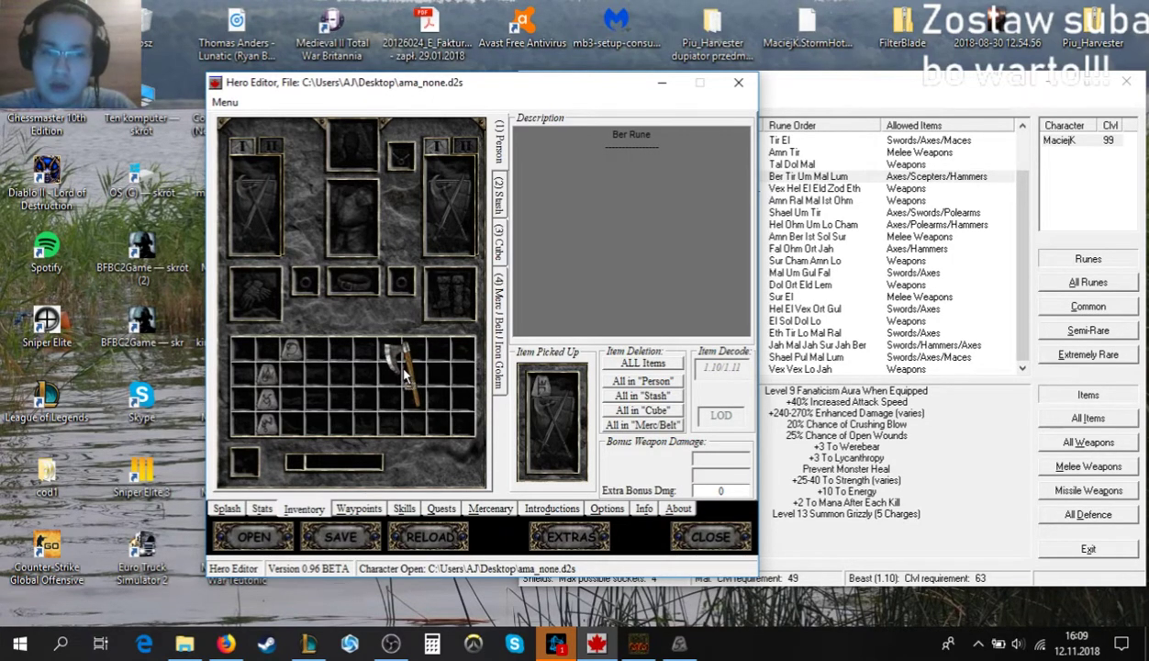
pyautogui.click(265, 354)
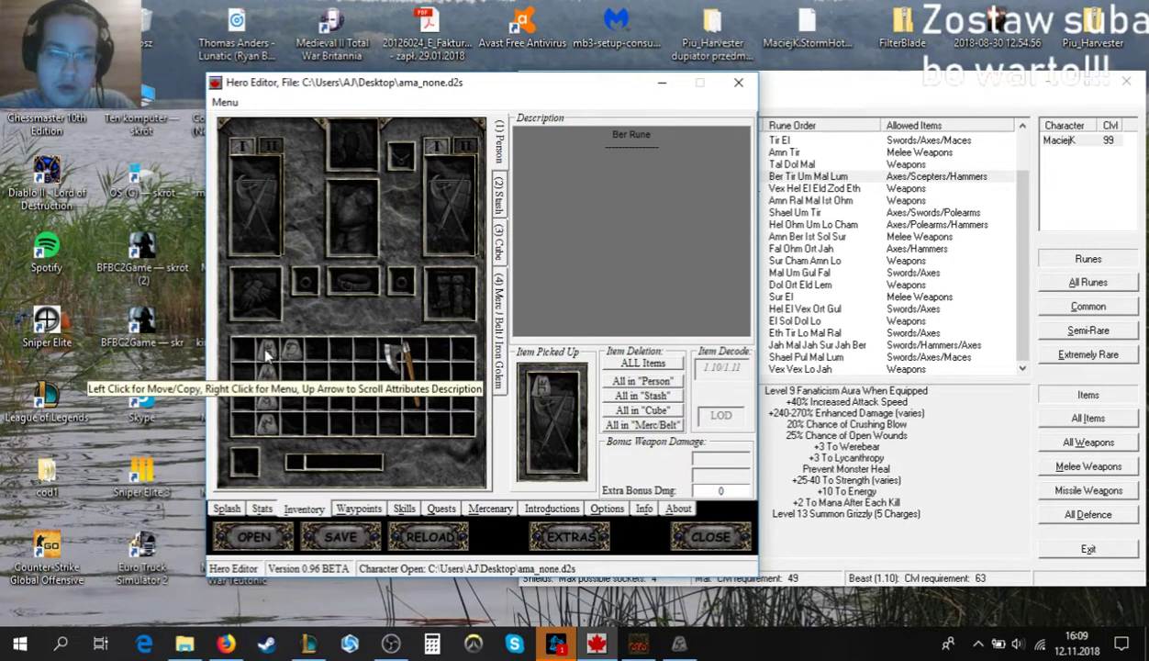
pyautogui.click(268, 356)
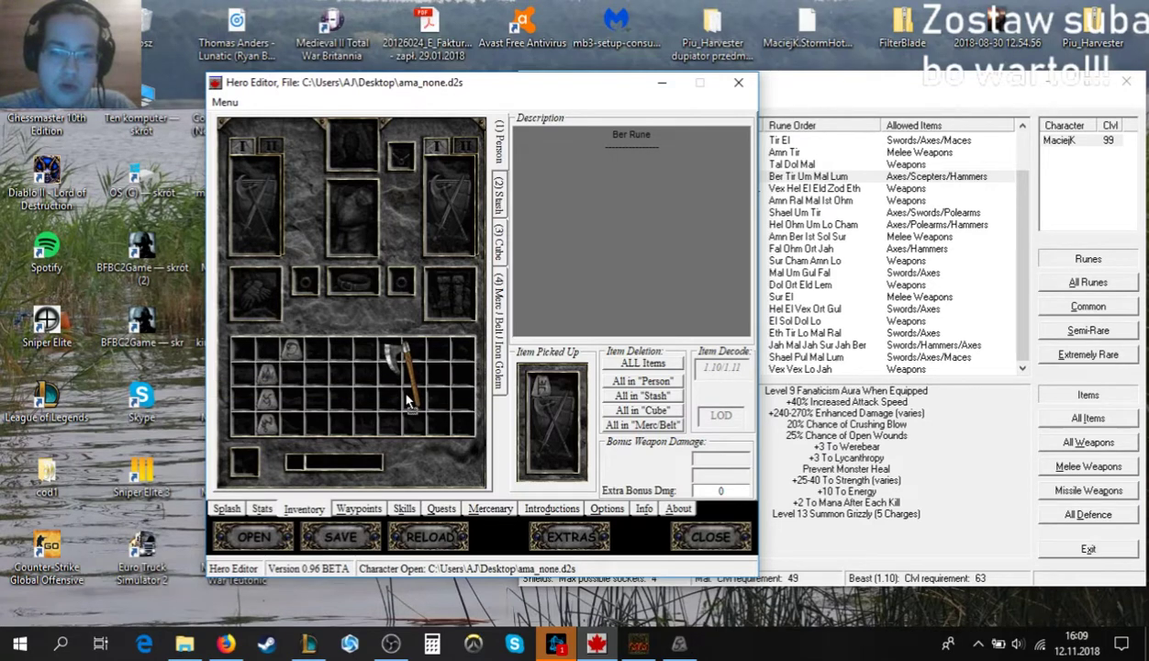
pyautogui.moveTo(406, 376)
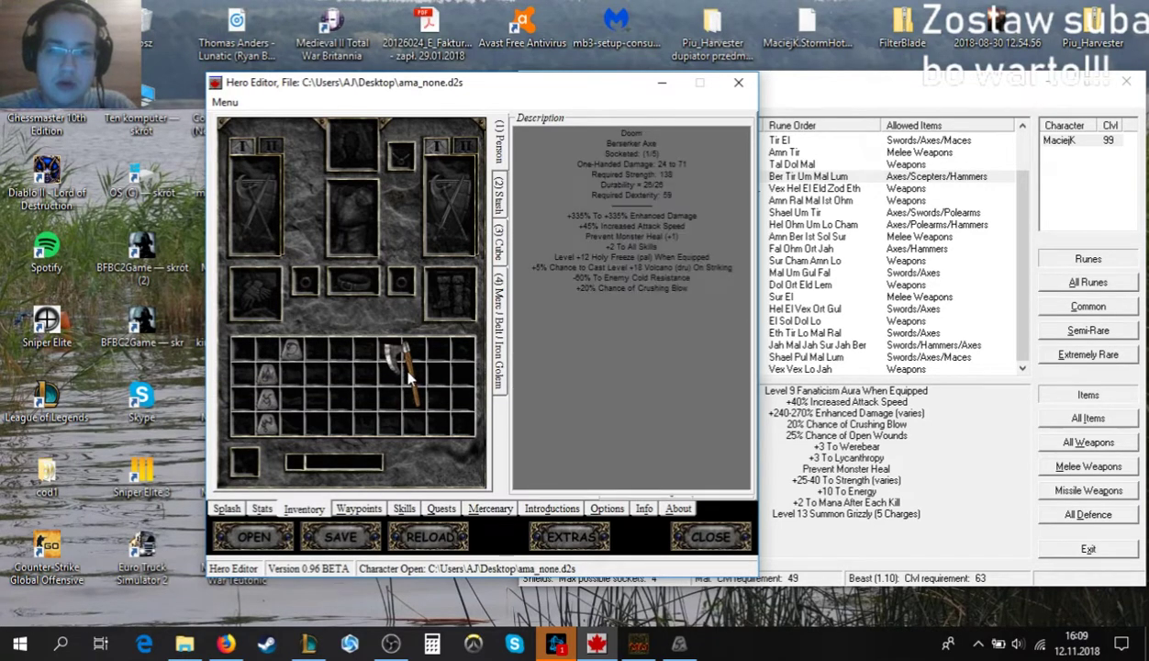
# Socket the Tir, Um, Mal and Lum runes from the inventory into the Berserker Axe, in that order.
pyautogui.click(266, 378)
pyautogui.click(266, 396)
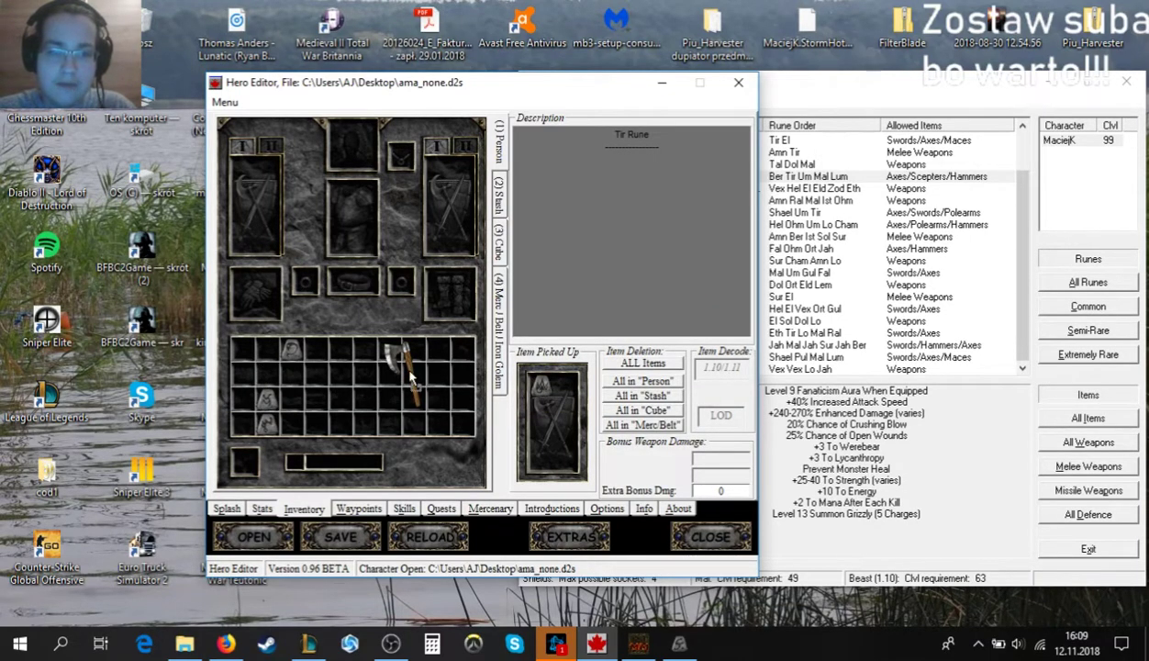
pyautogui.click(266, 397)
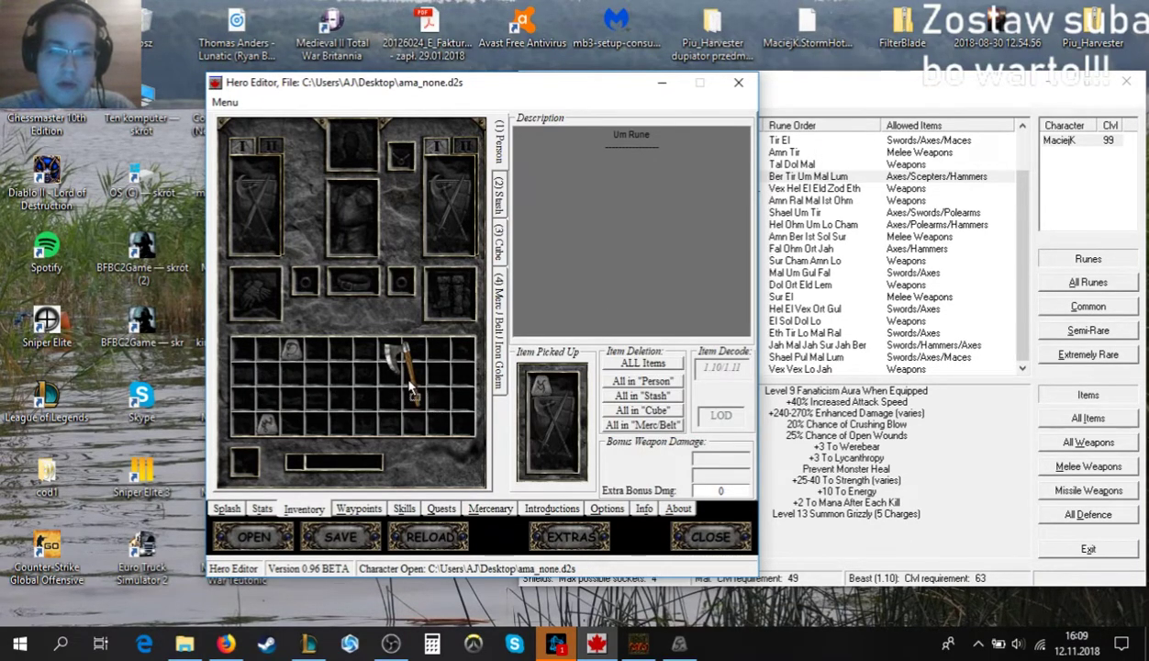
pyautogui.click(283, 464)
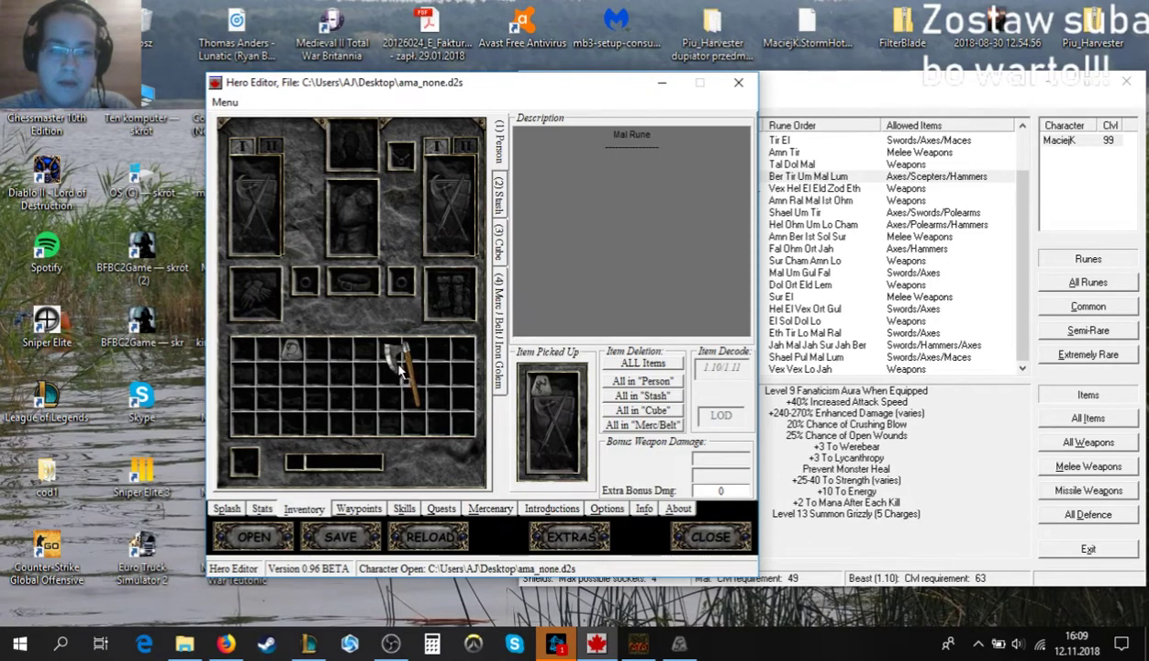
pyautogui.click(290, 347)
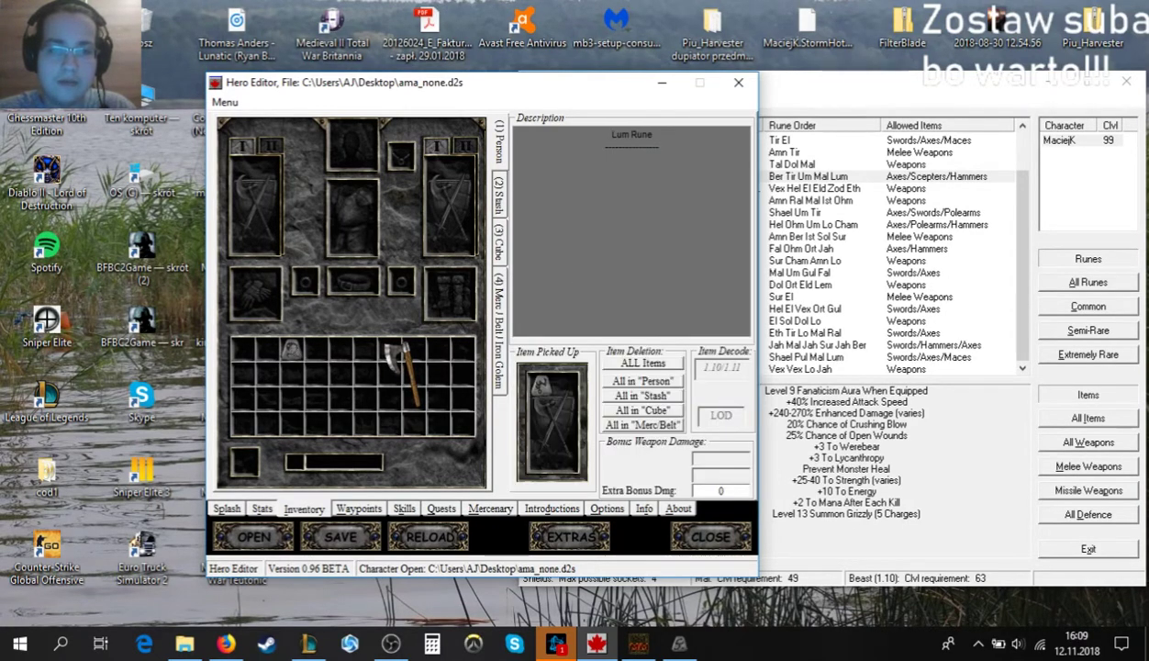
pyautogui.click(395, 374)
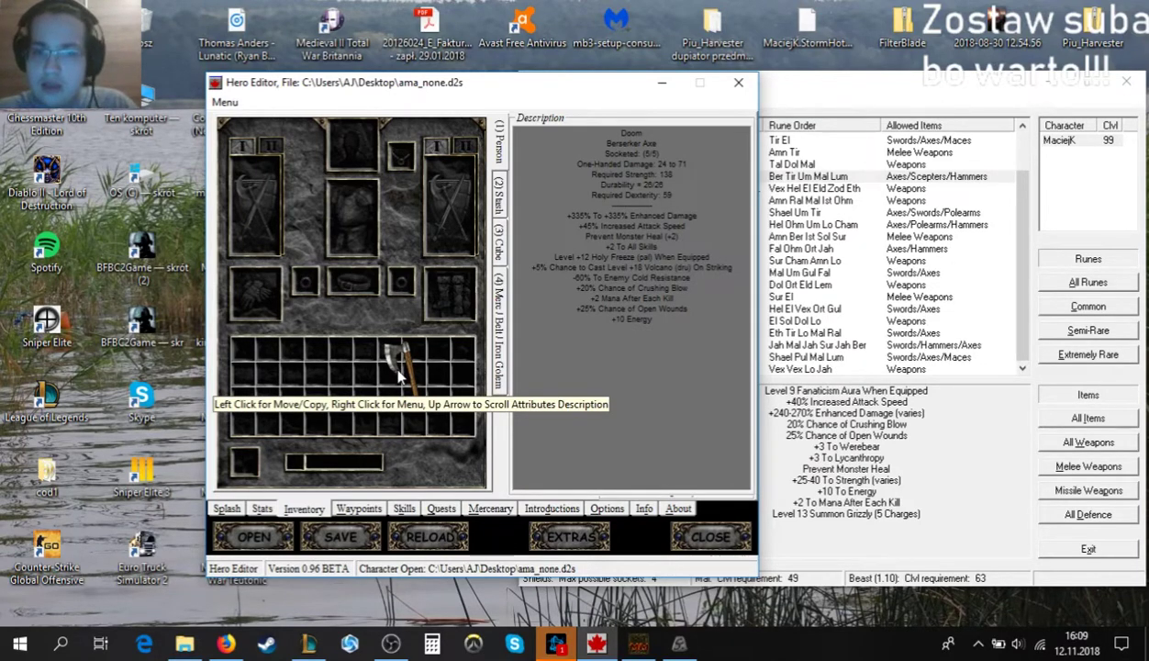
pyautogui.click(398, 374)
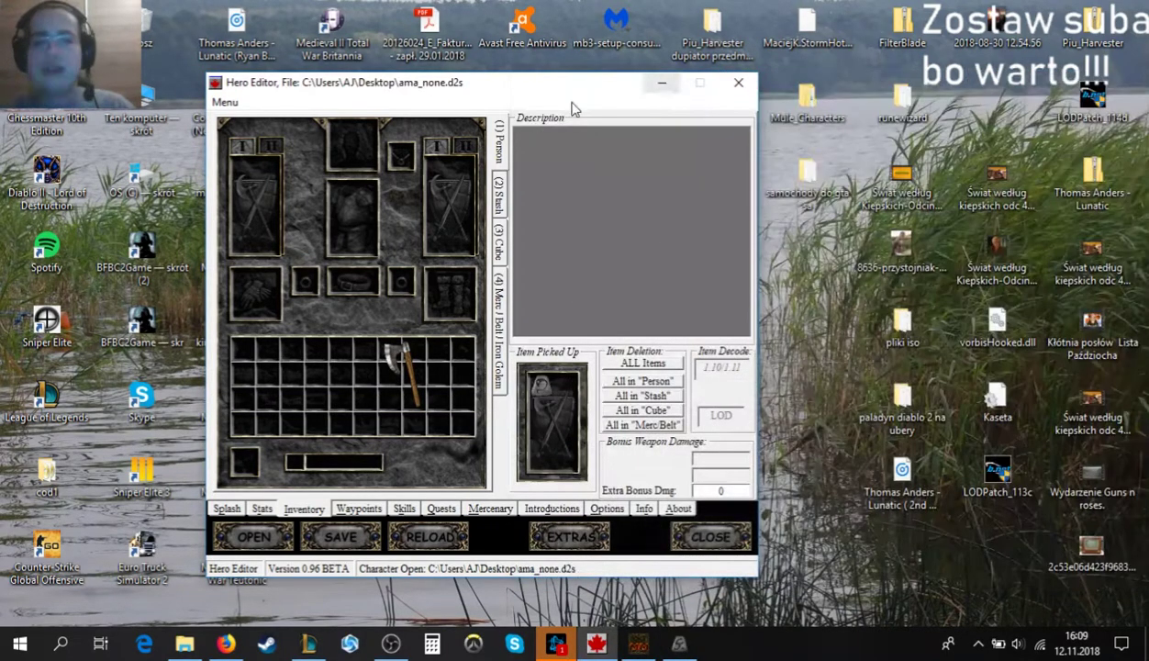
# Check the finished axe's attributes, save the ama_none.d2s character, and move the editor window aside to uncover the desktop files.
pyautogui.moveTo(560, 85); pyautogui.dragTo(731, 66)
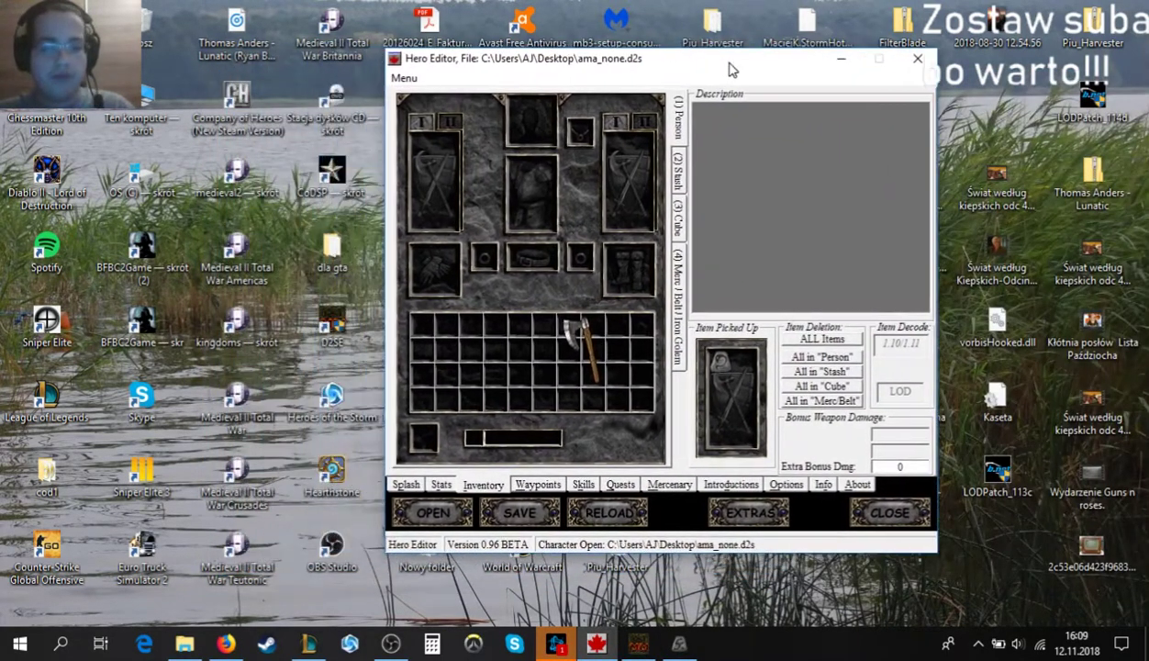
pyautogui.moveTo(574, 349)
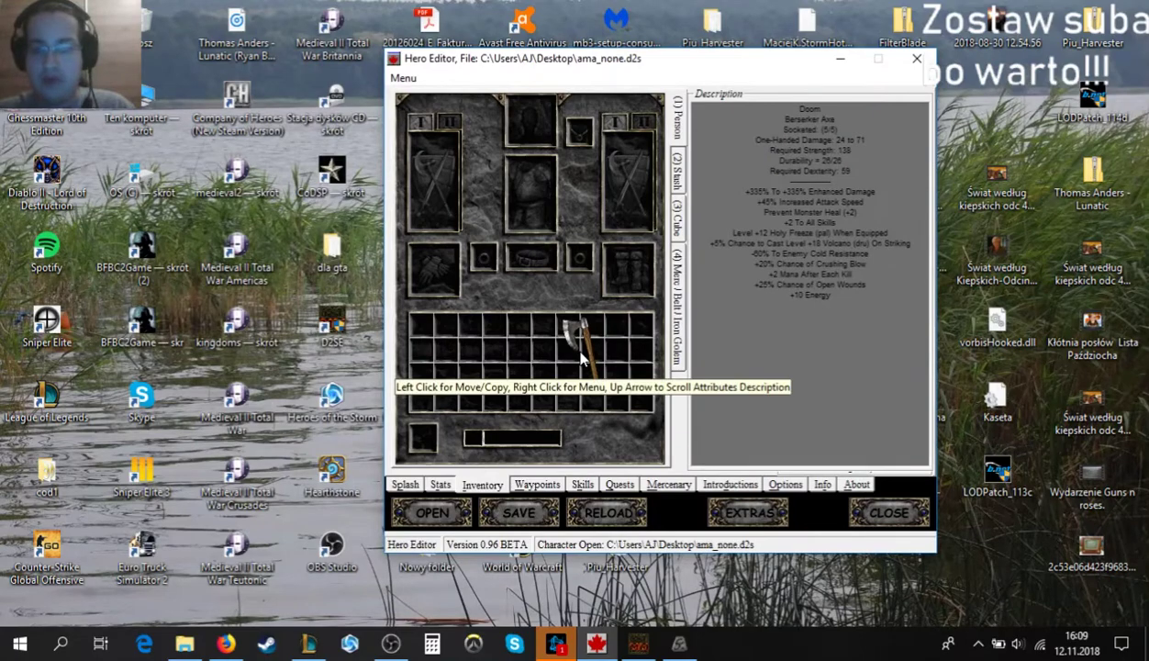
pyautogui.click(539, 516)
pyautogui.moveTo(700, 62); pyautogui.dragTo(269, 66)
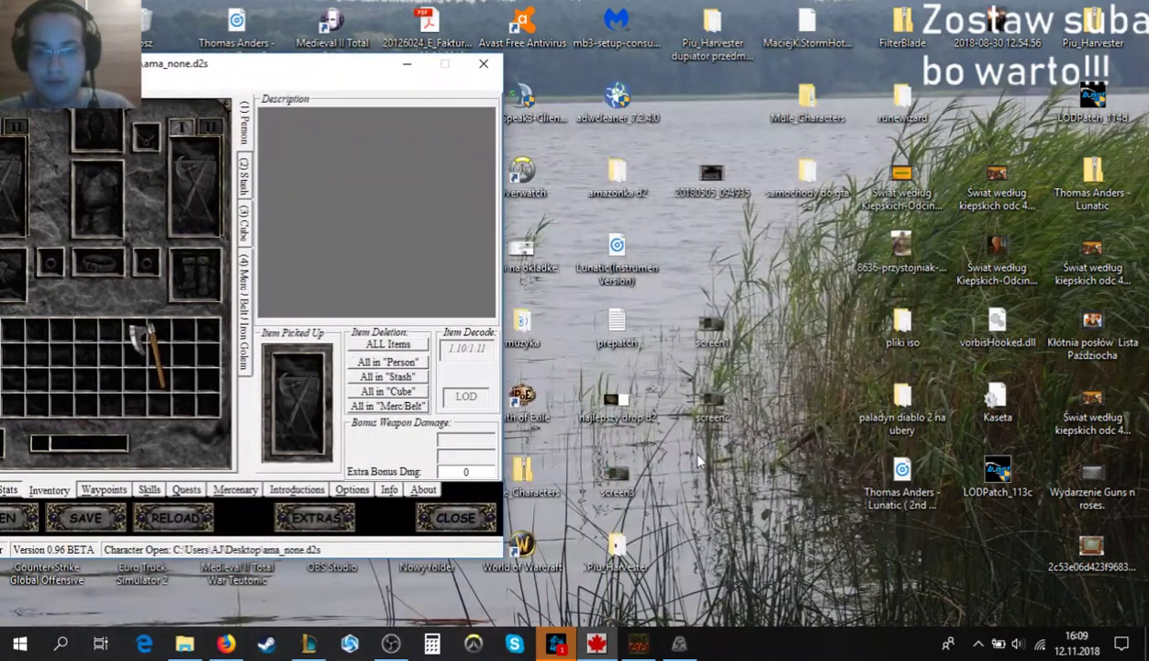
# Delete the screen1, screen2 and screen3 images from the desktop and minimize the Hero Editor window.
pyautogui.click(632, 468)
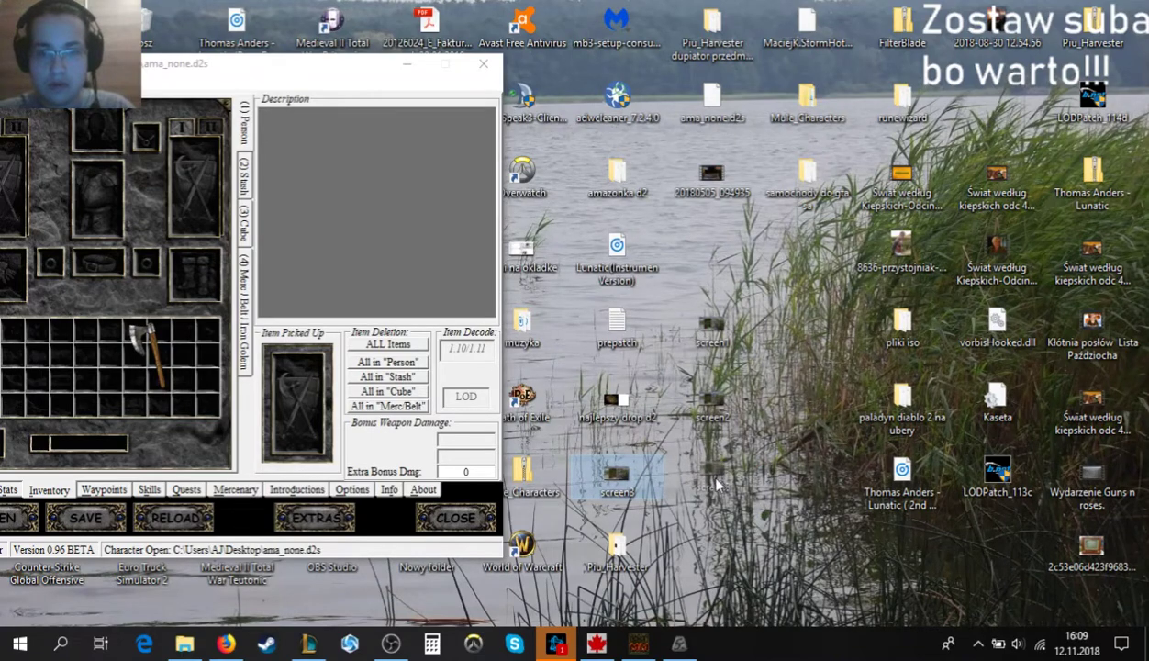
pyautogui.moveTo(718, 485); pyautogui.dragTo(713, 486)
pyautogui.moveTo(704, 556); pyautogui.dragTo(723, 332)
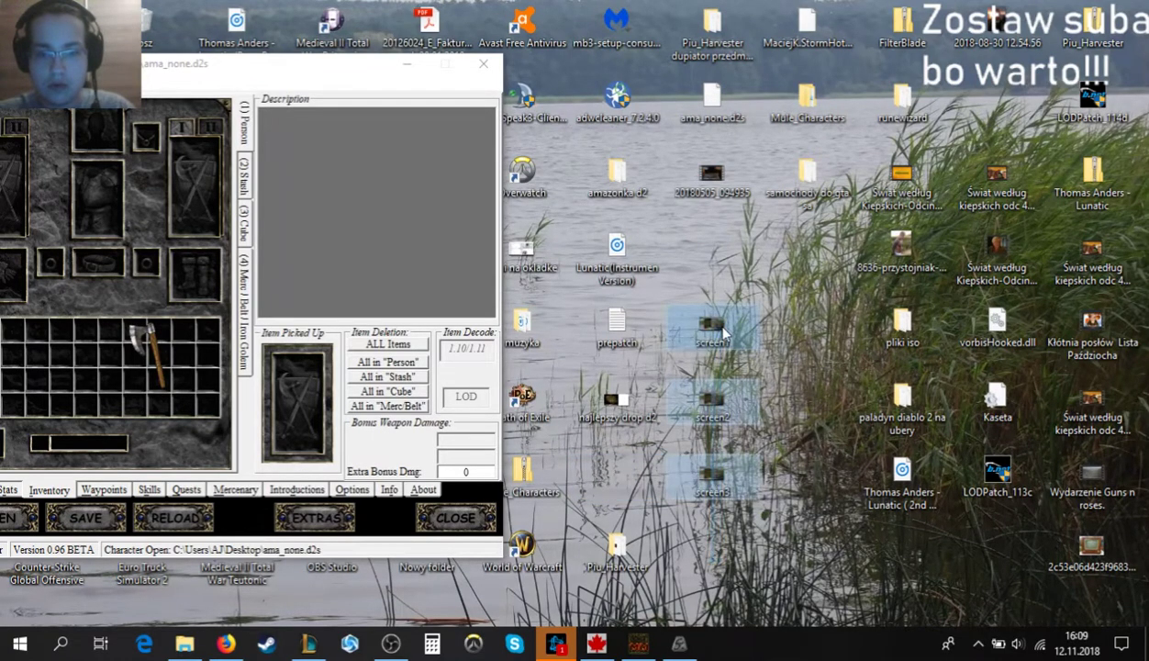
pyautogui.rightClick(707, 326)
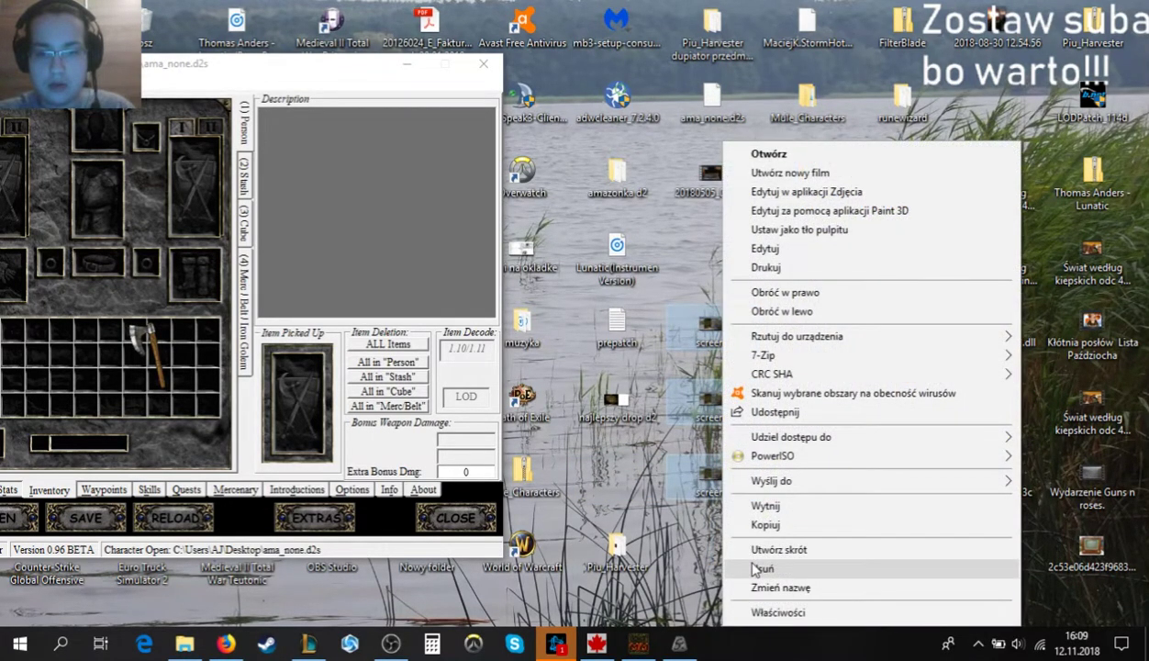
pyautogui.click(752, 548)
pyautogui.click(410, 65)
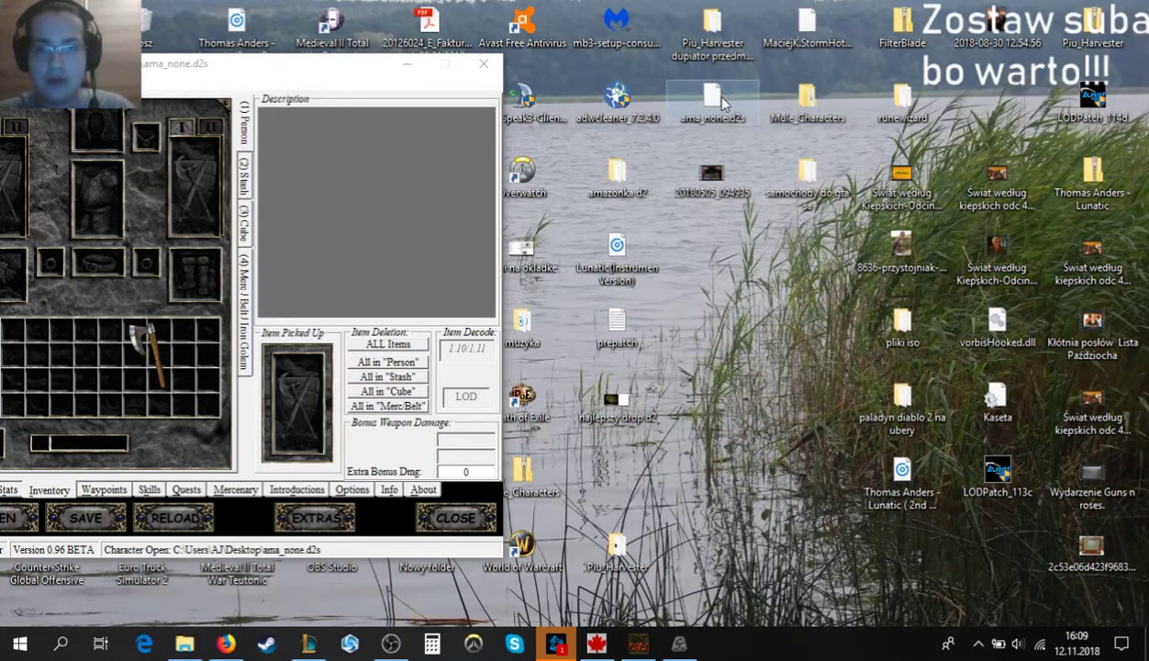
pyautogui.click(407, 64)
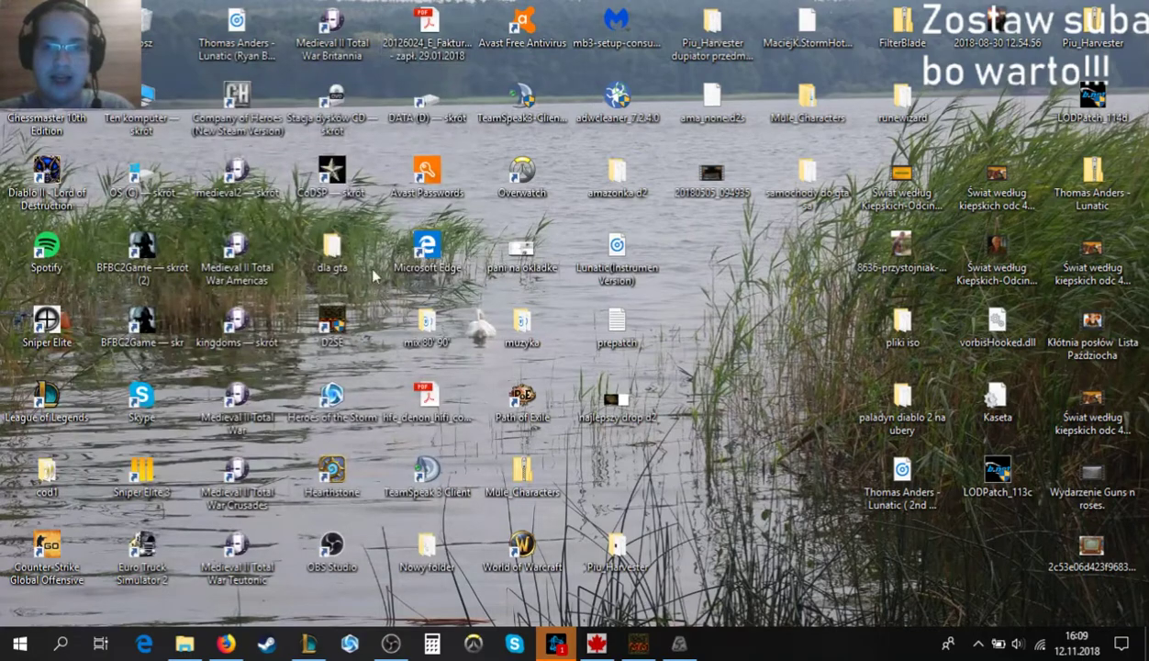
pyautogui.click(185, 642)
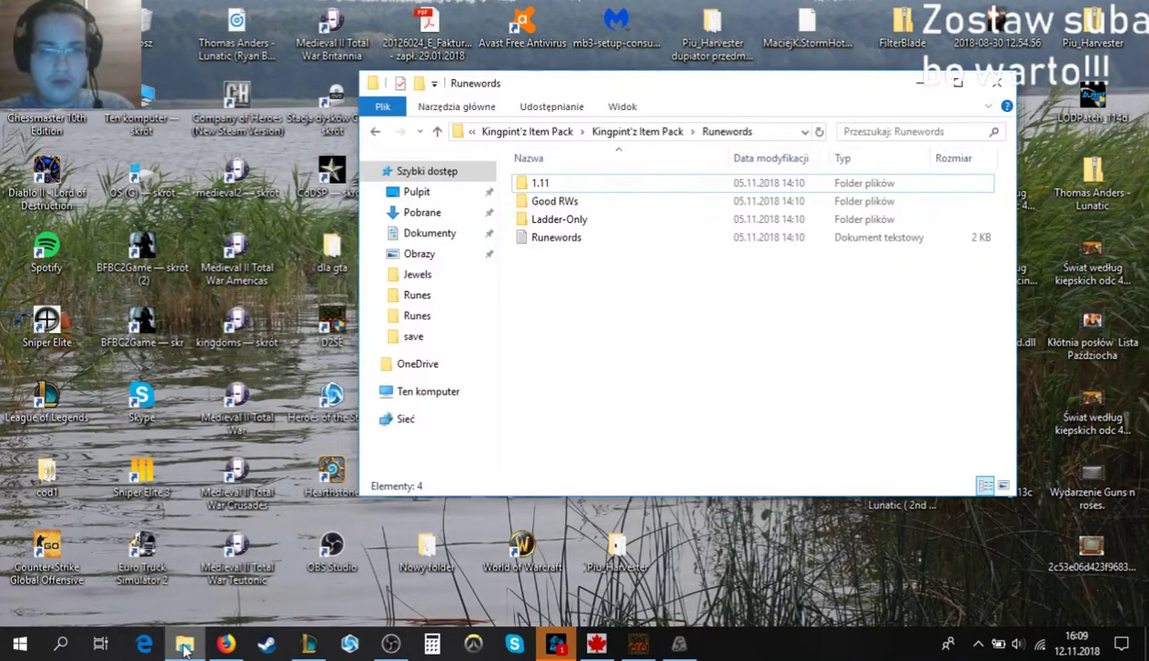
pyautogui.moveTo(730, 88); pyautogui.dragTo(360, 159)
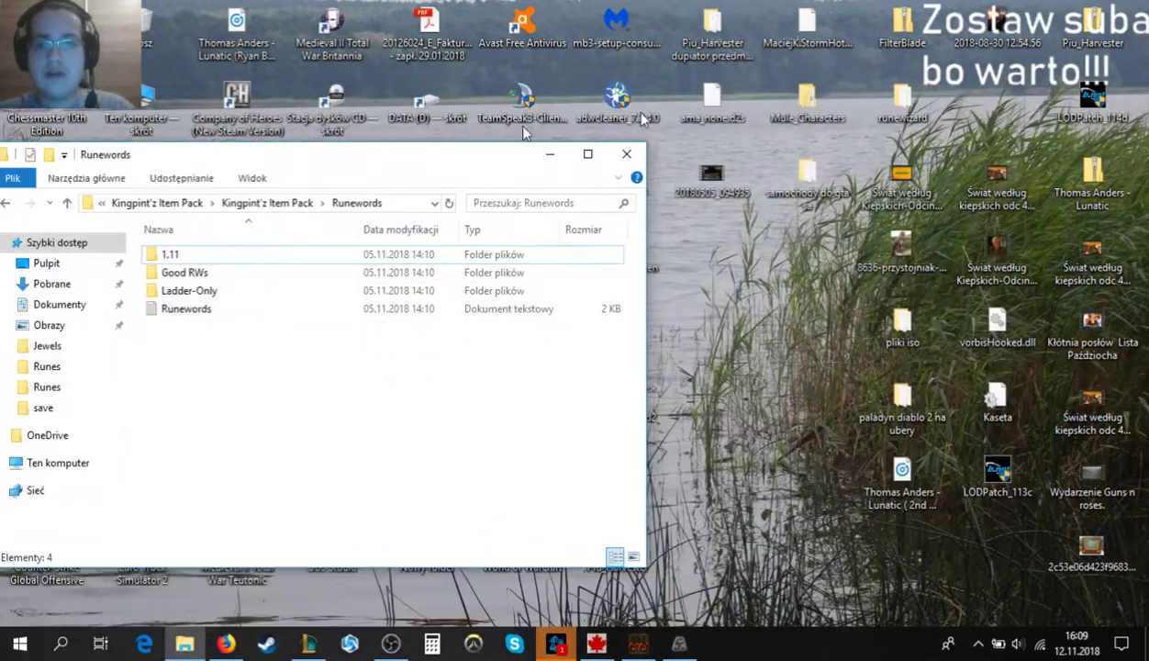
pyautogui.moveTo(276, 156); pyautogui.dragTo(312, 104)
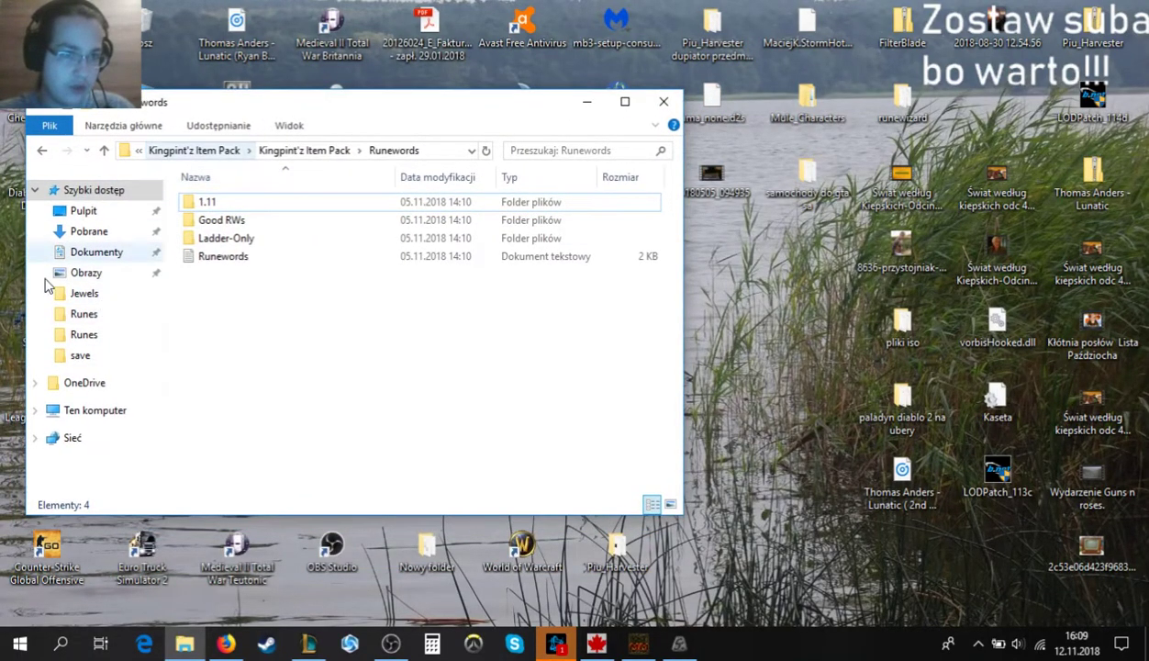
pyautogui.click(663, 102)
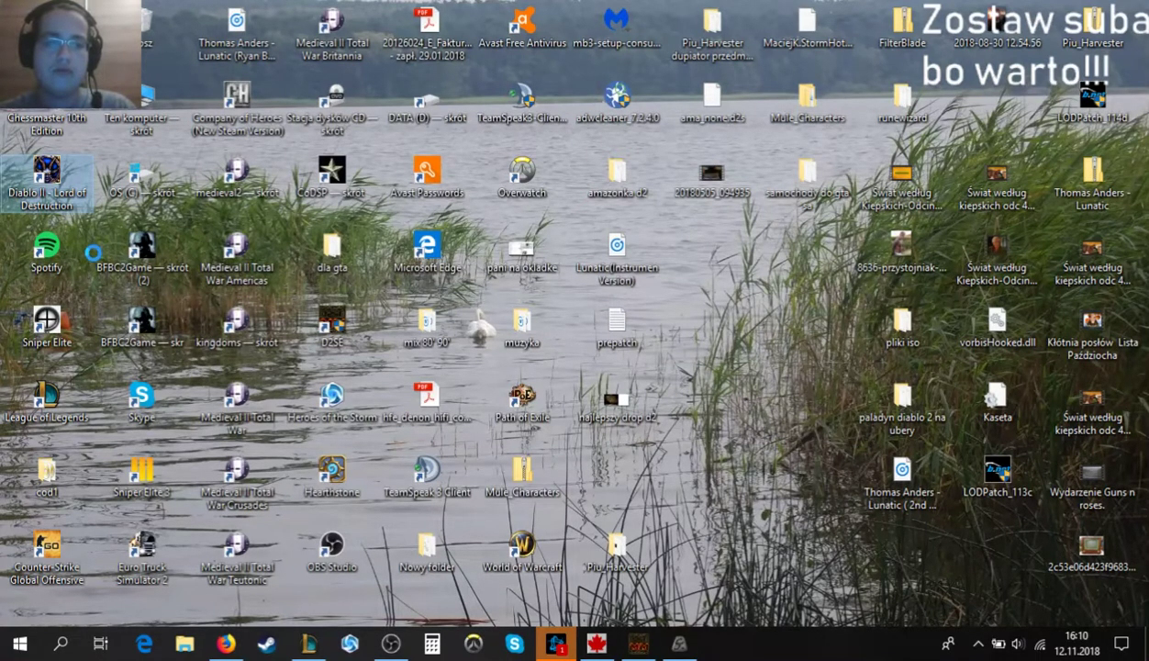
# Open the file location of the Diablo II - Lord of Destruction desktop shortcut and place its window beside ama_none.d2s.
pyautogui.hotkey('shift', 'F10')
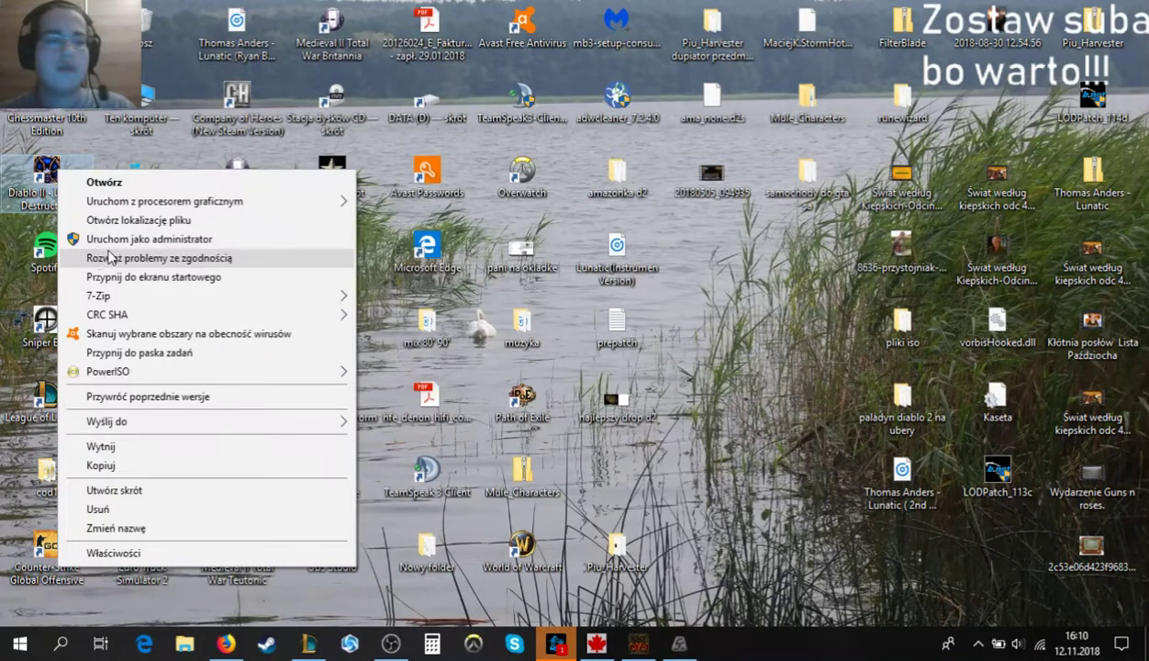
pyautogui.click(122, 229)
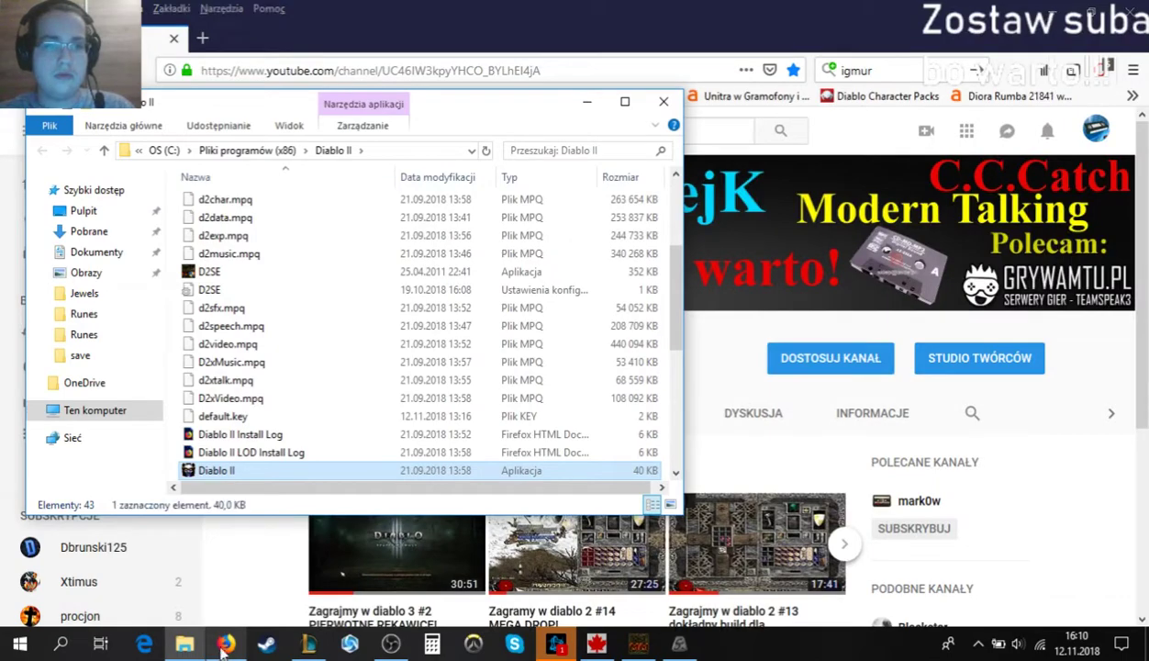
pyautogui.click(223, 646)
pyautogui.click(223, 645)
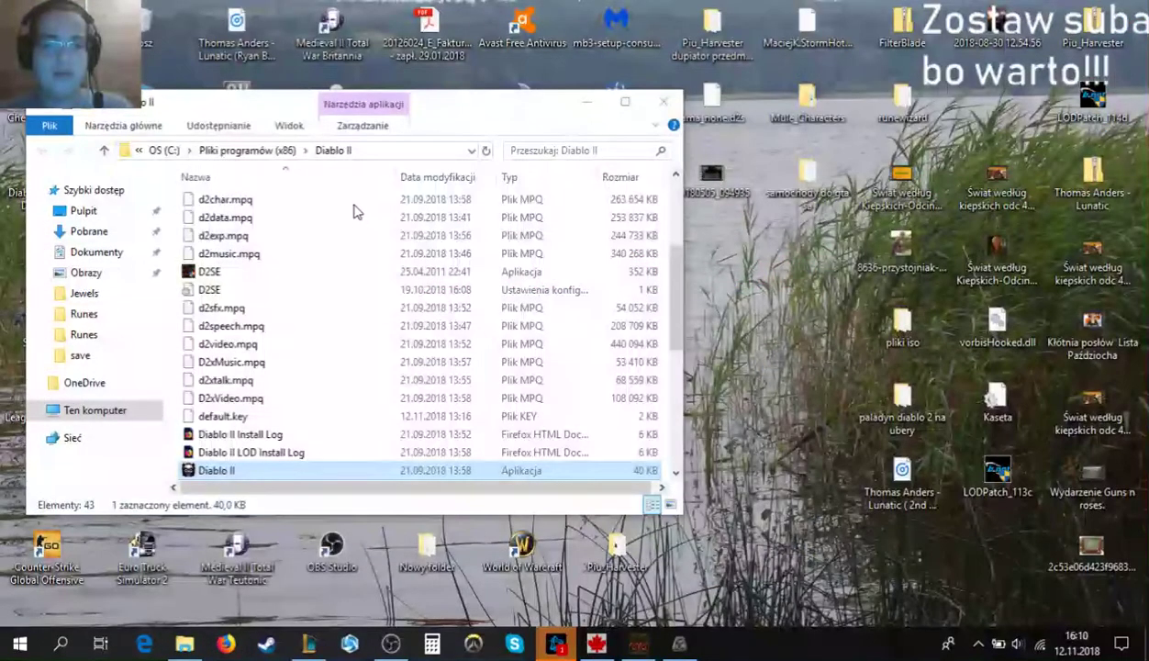
pyautogui.moveTo(425, 112); pyautogui.dragTo(324, 119)
pyautogui.scroll(4, 231, 385)
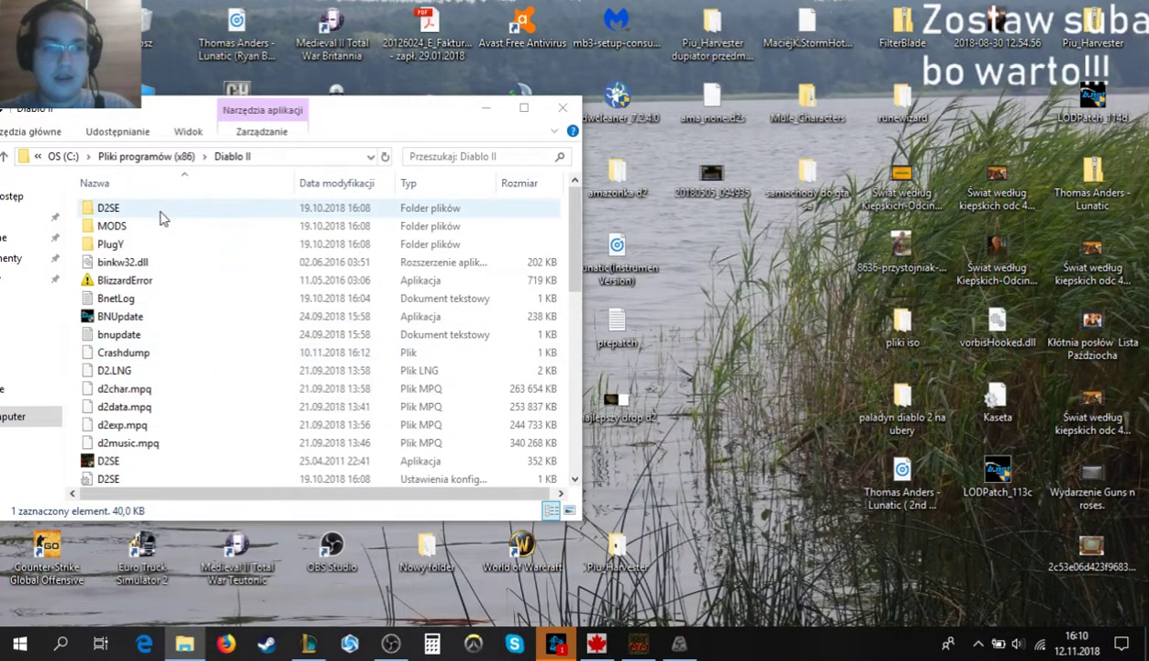
# Open the save folder of the 1.13c core inside the D2SE CORES folder.
pyautogui.doubleClick(159, 217)
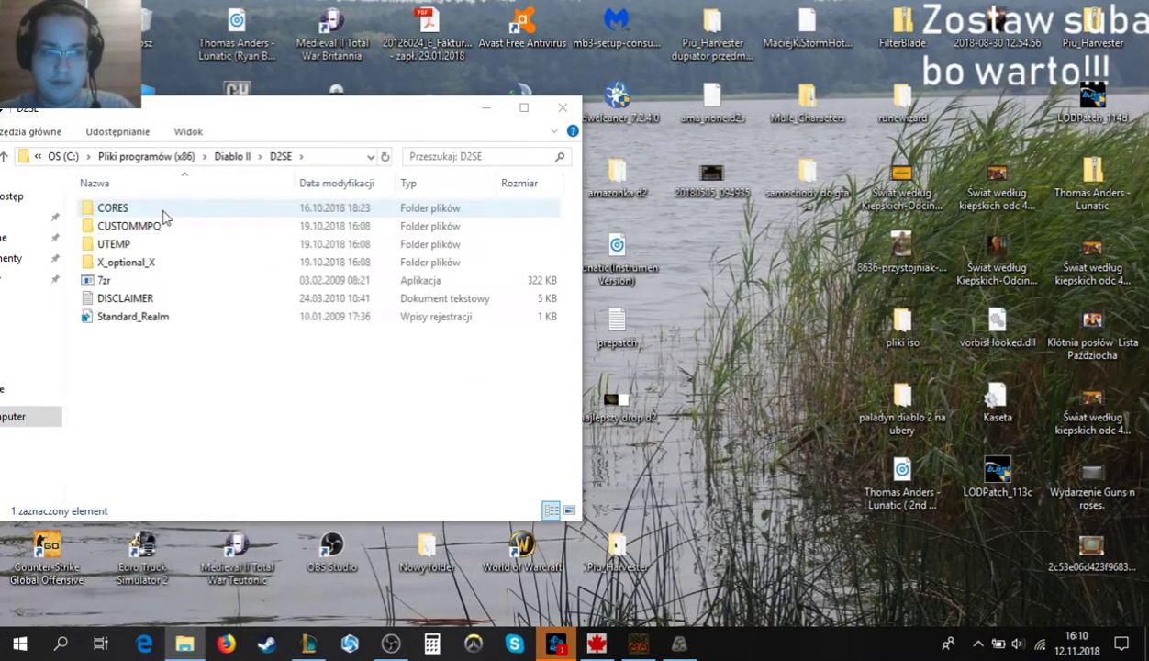
pyautogui.click(156, 211)
pyautogui.doubleClick(155, 208)
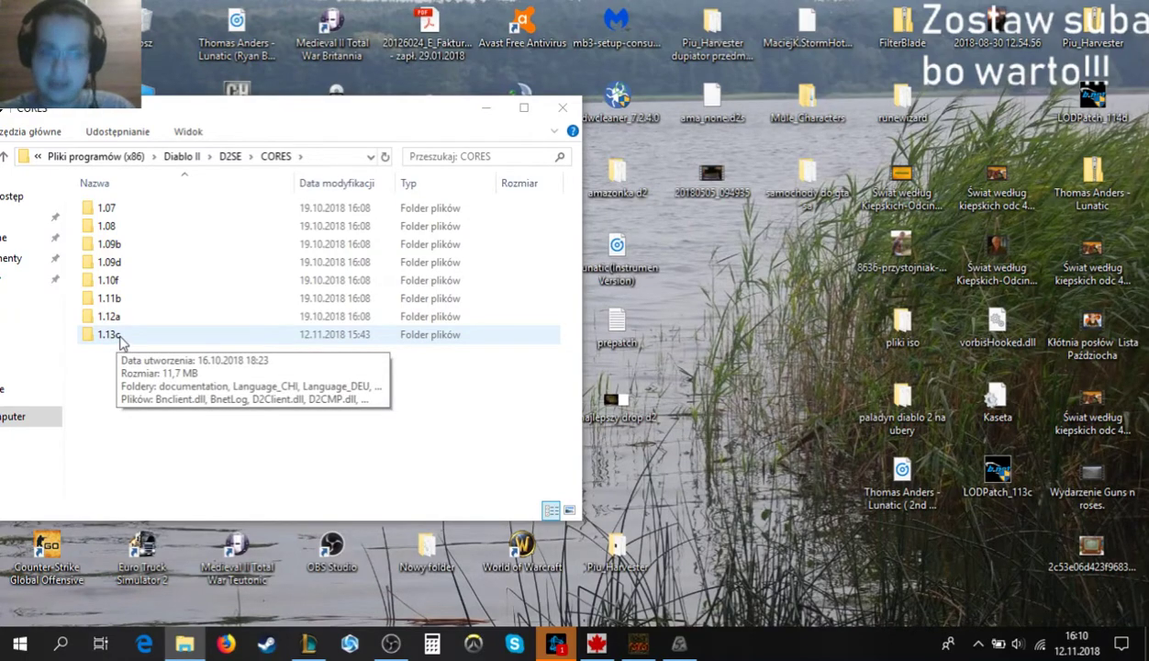
pyautogui.doubleClick(120, 336)
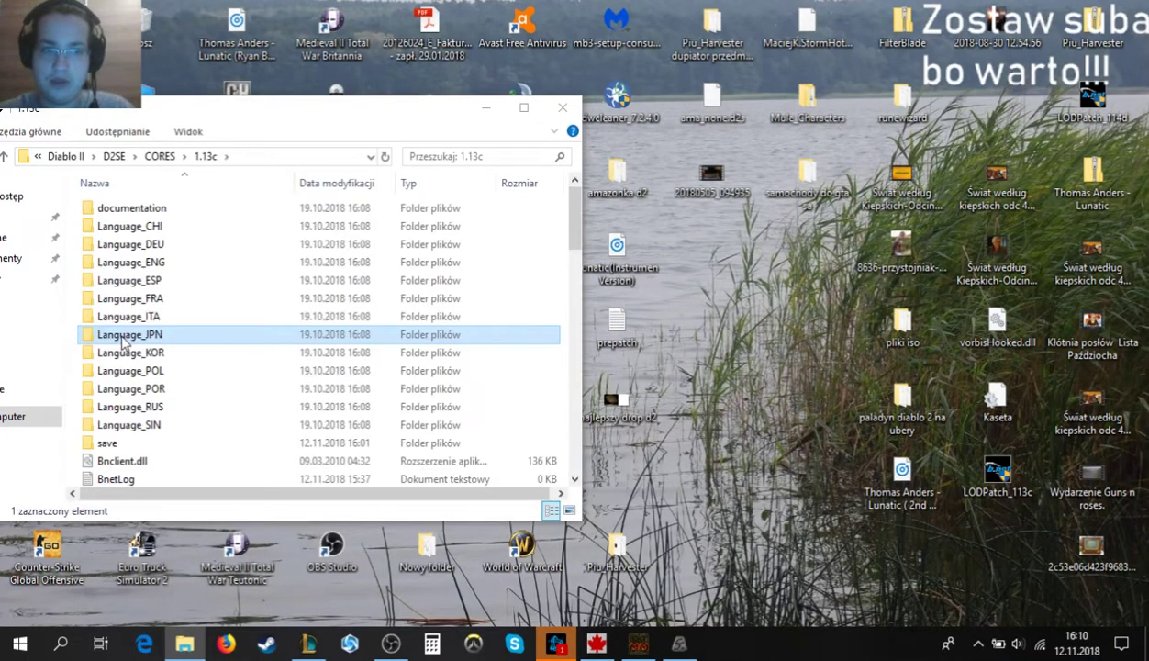
pyautogui.doubleClick(120, 444)
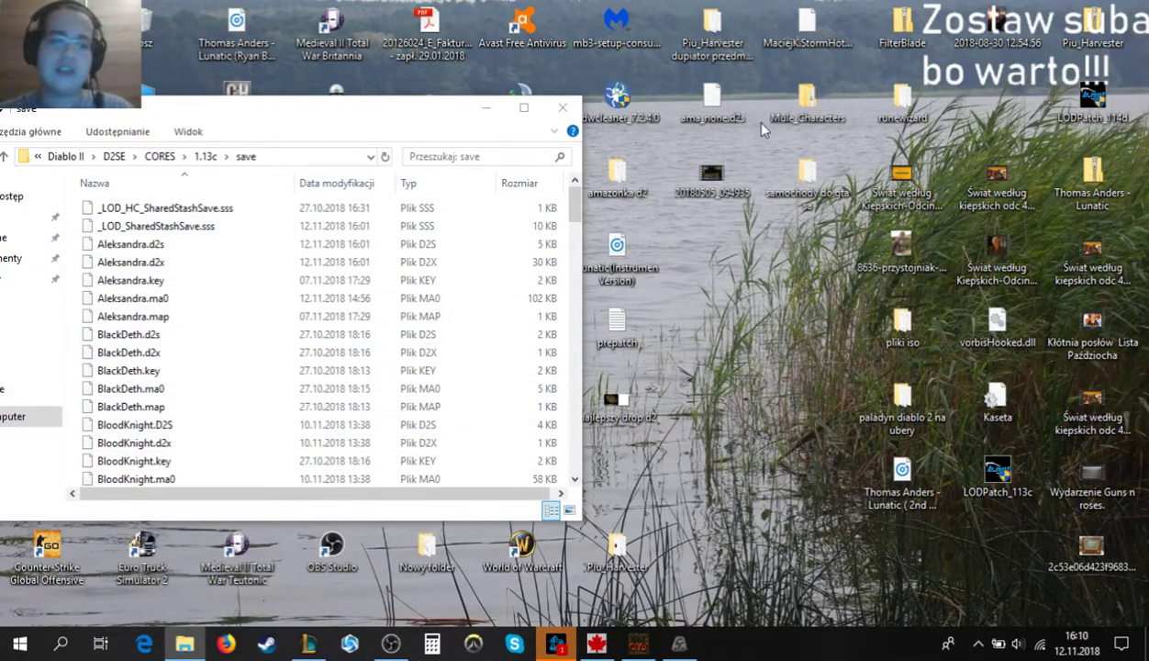
# Copy ama_none.d2s from the desktop into the save folder, granting administrator permission.
pyautogui.moveTo(709, 103); pyautogui.dragTo(567, 315)
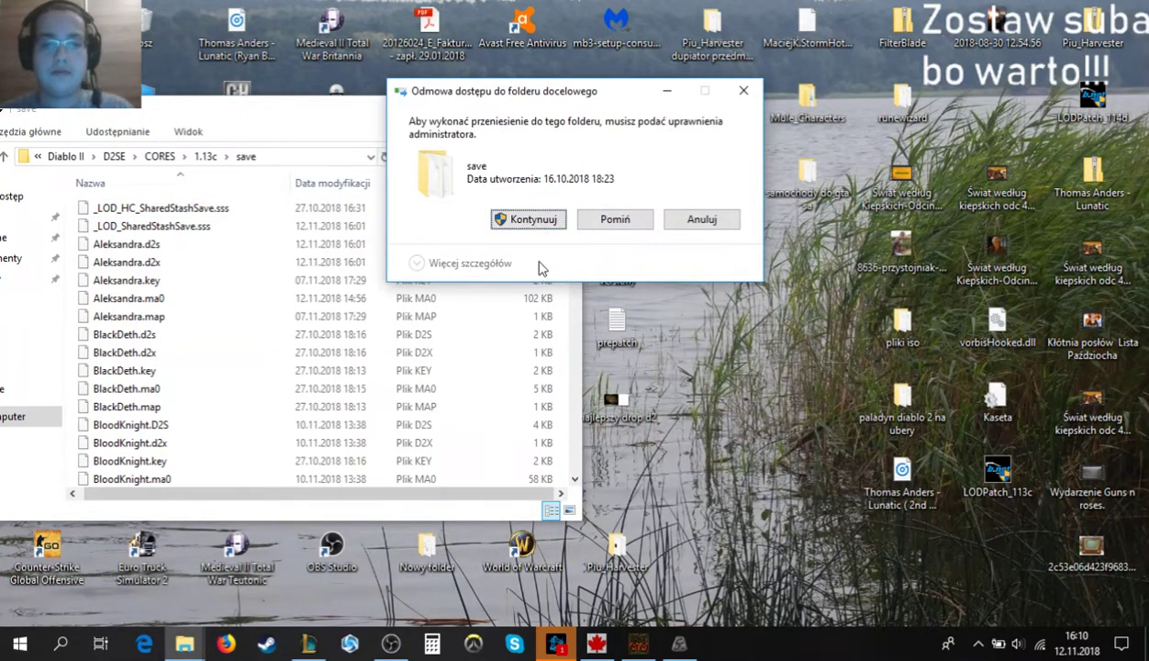
pyautogui.click(723, 219)
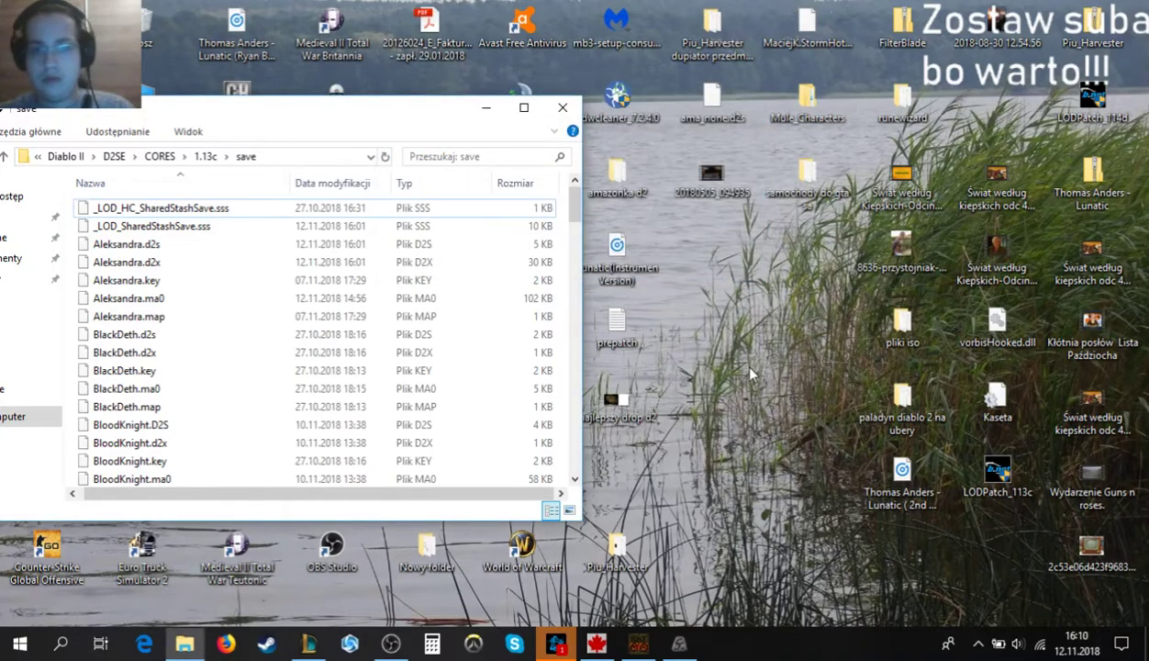
pyautogui.rightClick(714, 101)
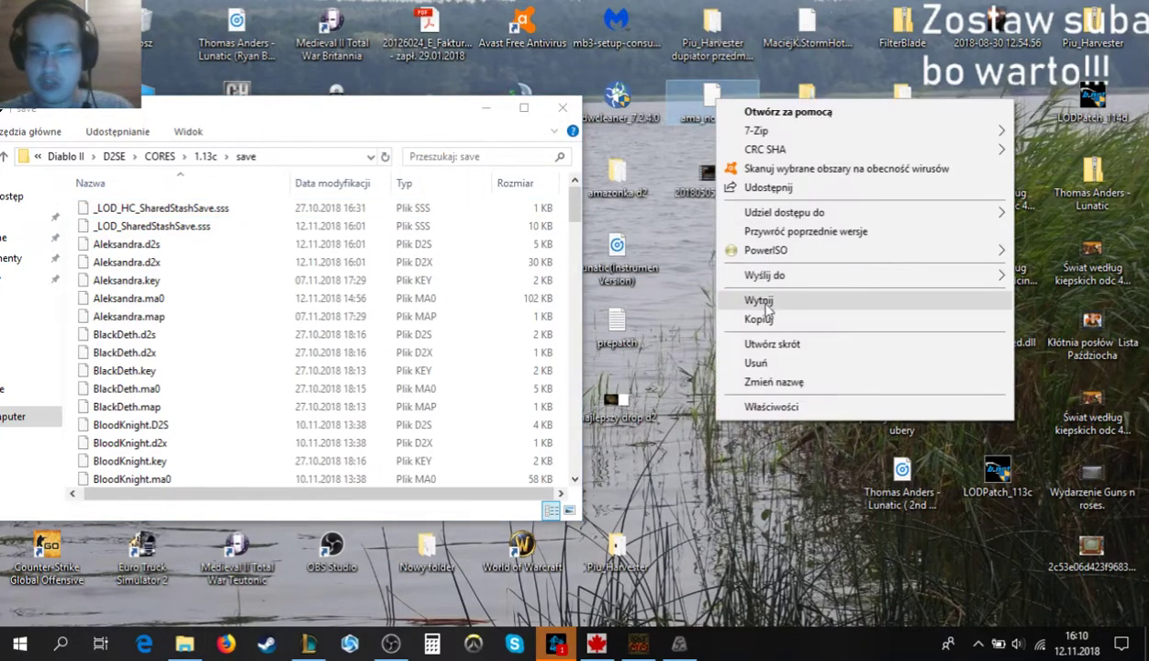
pyautogui.click(734, 319)
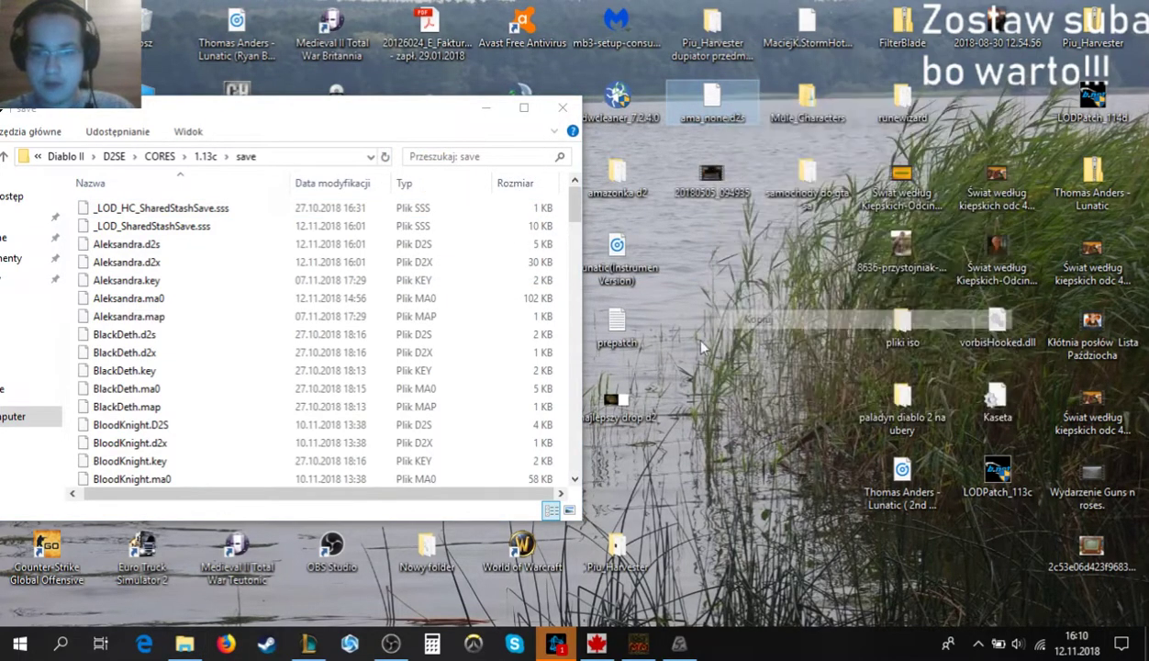
pyautogui.click(553, 322)
pyautogui.hotkey('ctrl', 'v')
pyautogui.rightClick(557, 317)
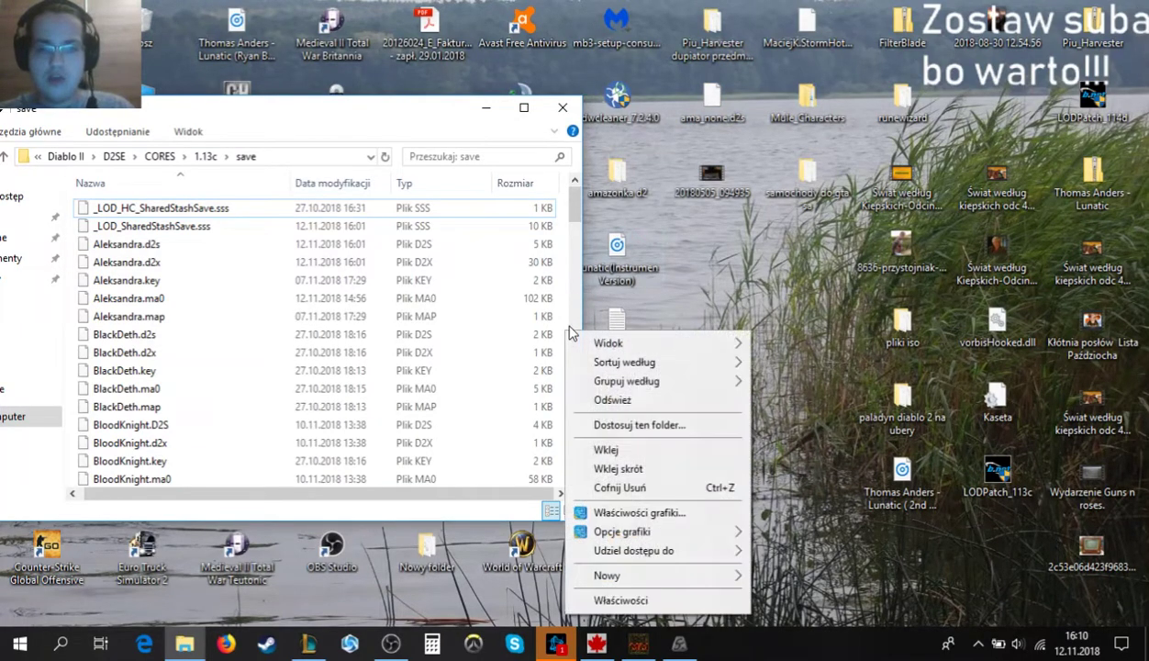
pyautogui.click(597, 441)
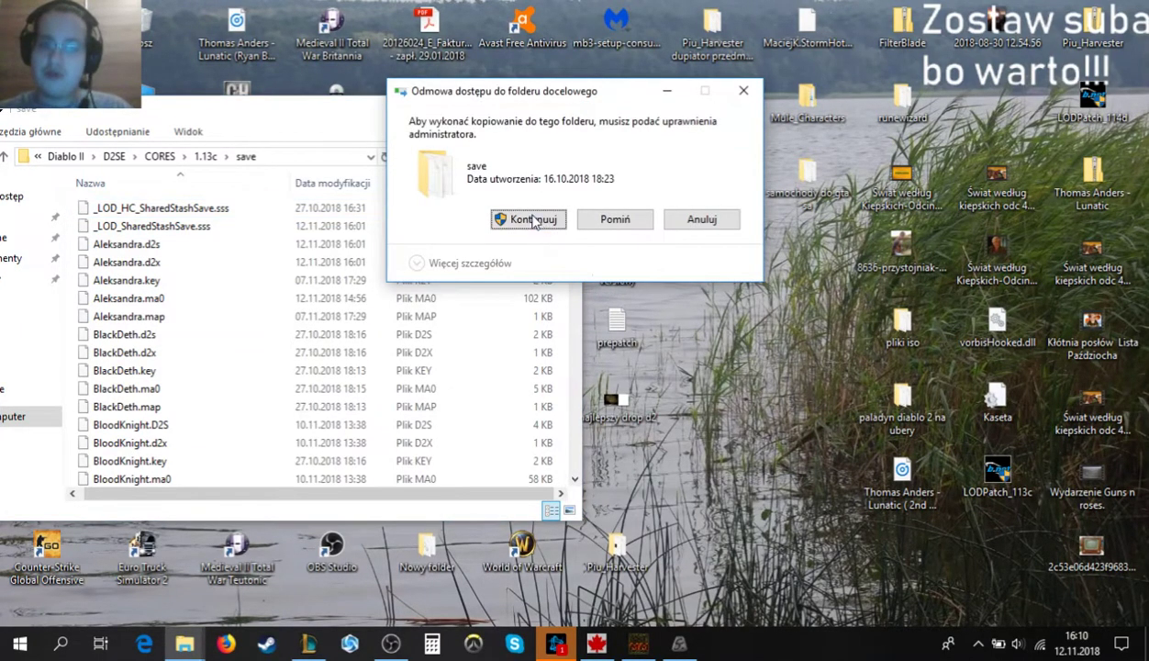
pyautogui.click(531, 220)
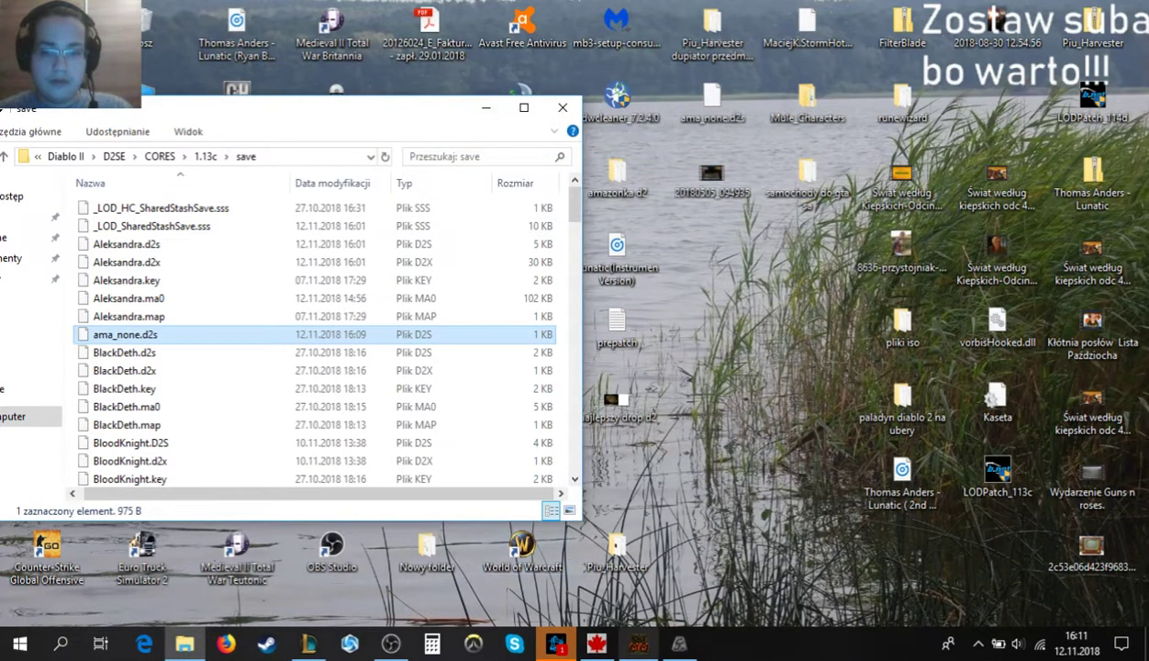
pyautogui.click(390, 645)
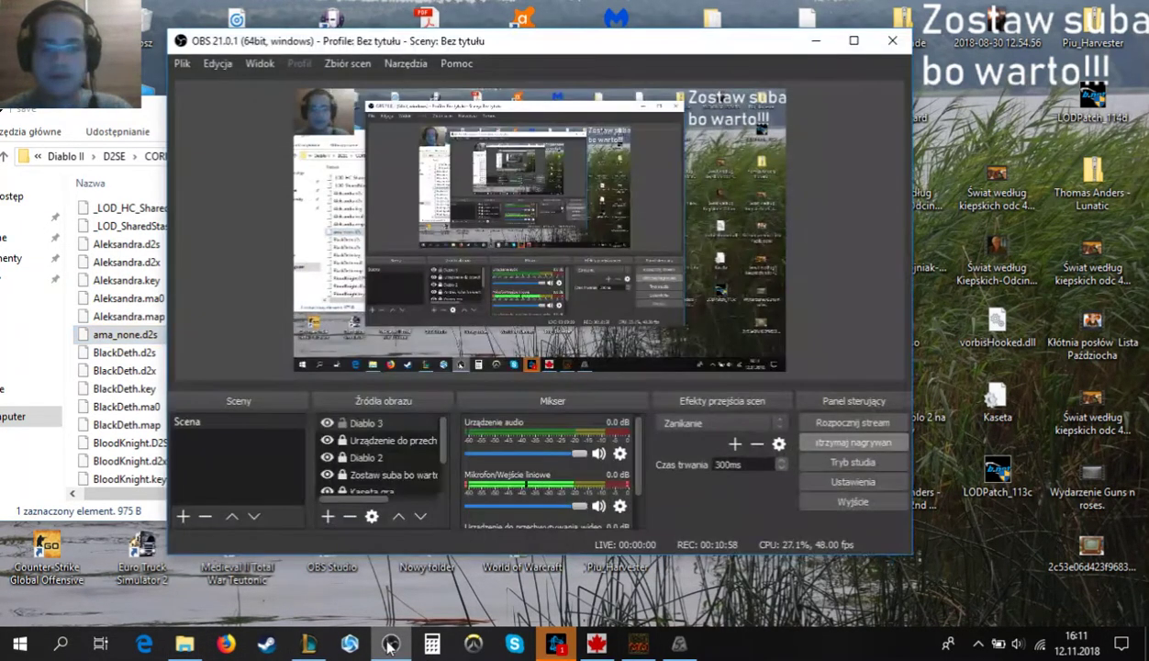
pyautogui.click(390, 644)
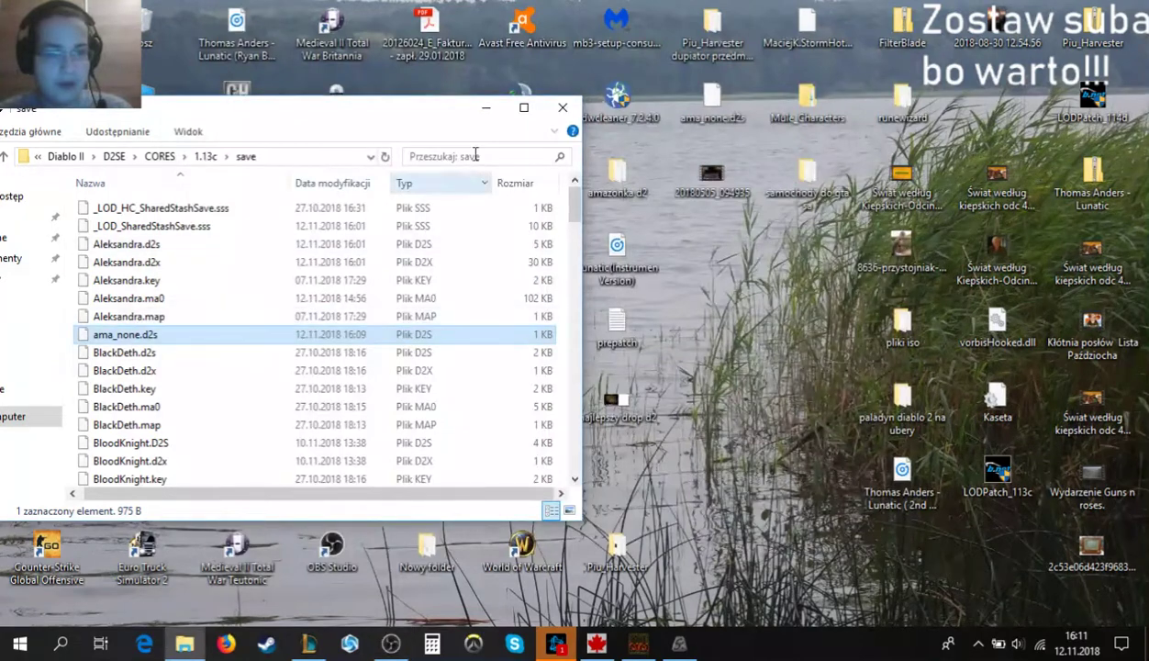
# Switch to Diablo II, load the single-player character ama_none and inspect the Berserker Axe in the inventory.
pyautogui.click(491, 110)
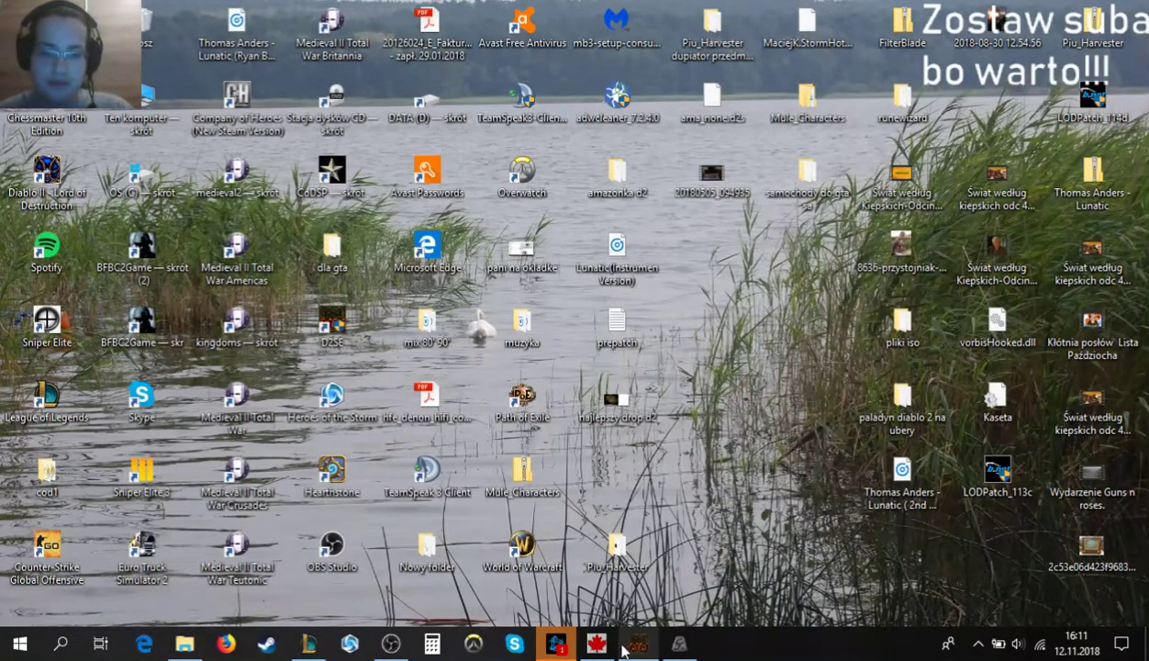
pyautogui.moveTo(188, 646)
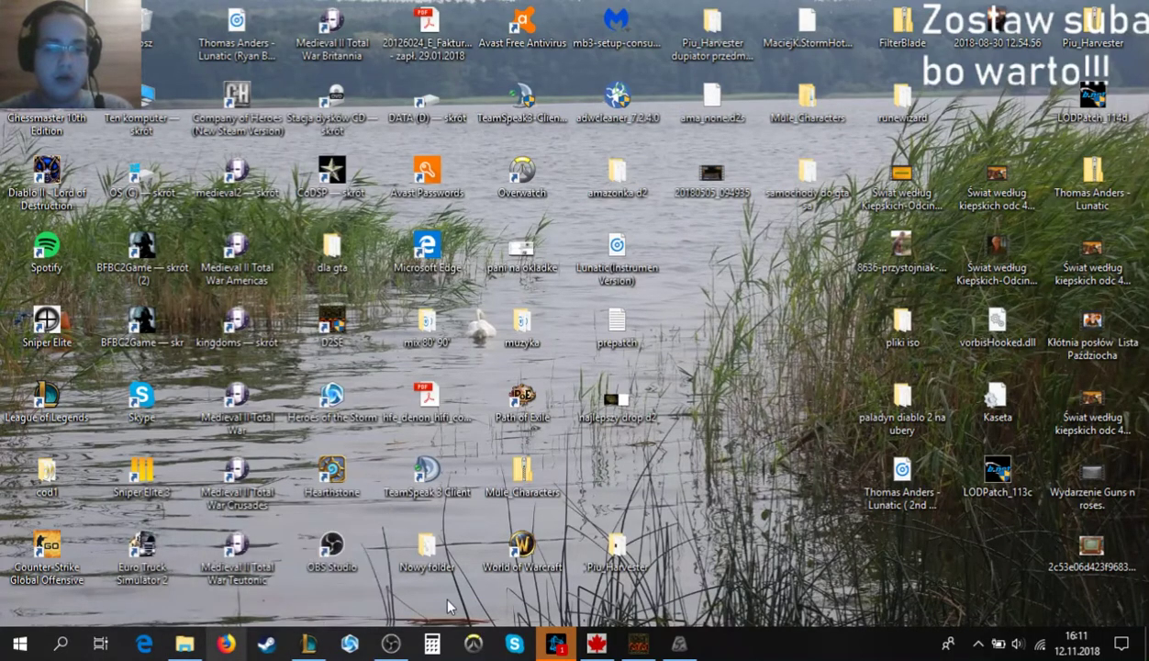
pyautogui.click(635, 642)
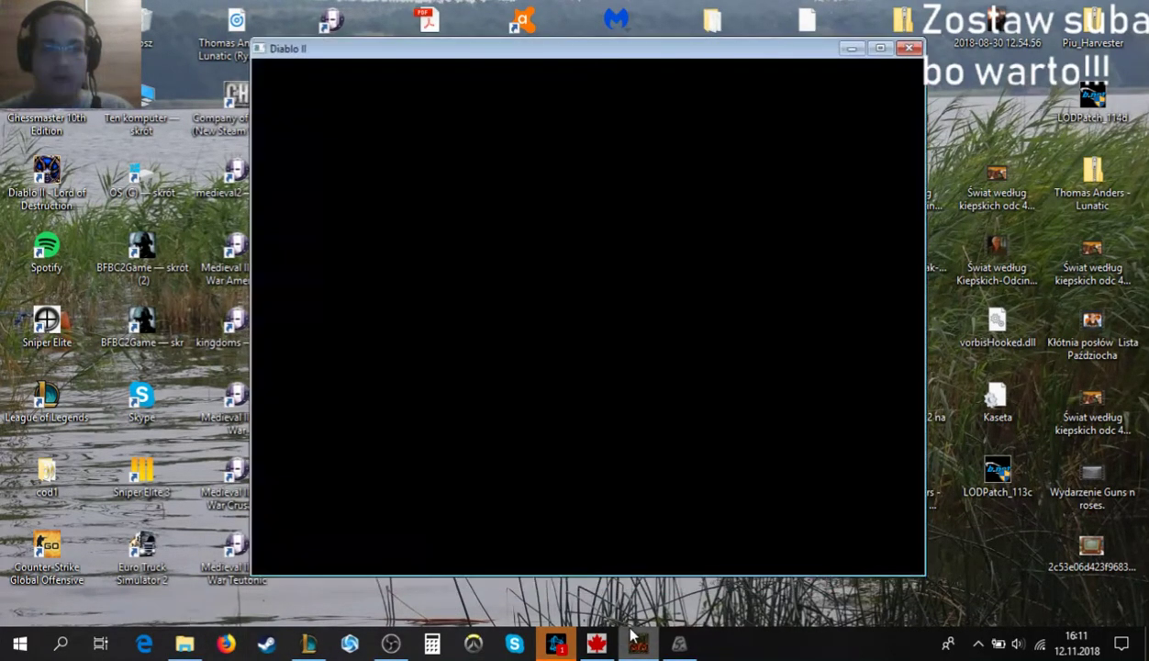
pyautogui.click(570, 335)
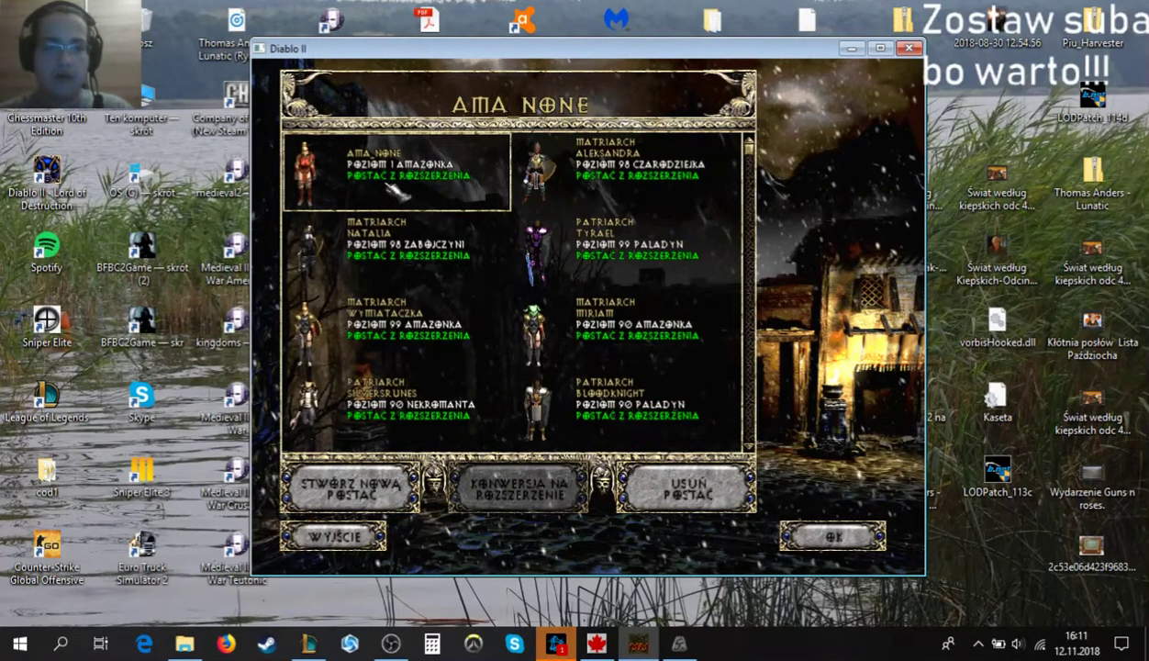
pyautogui.doubleClick(395, 190)
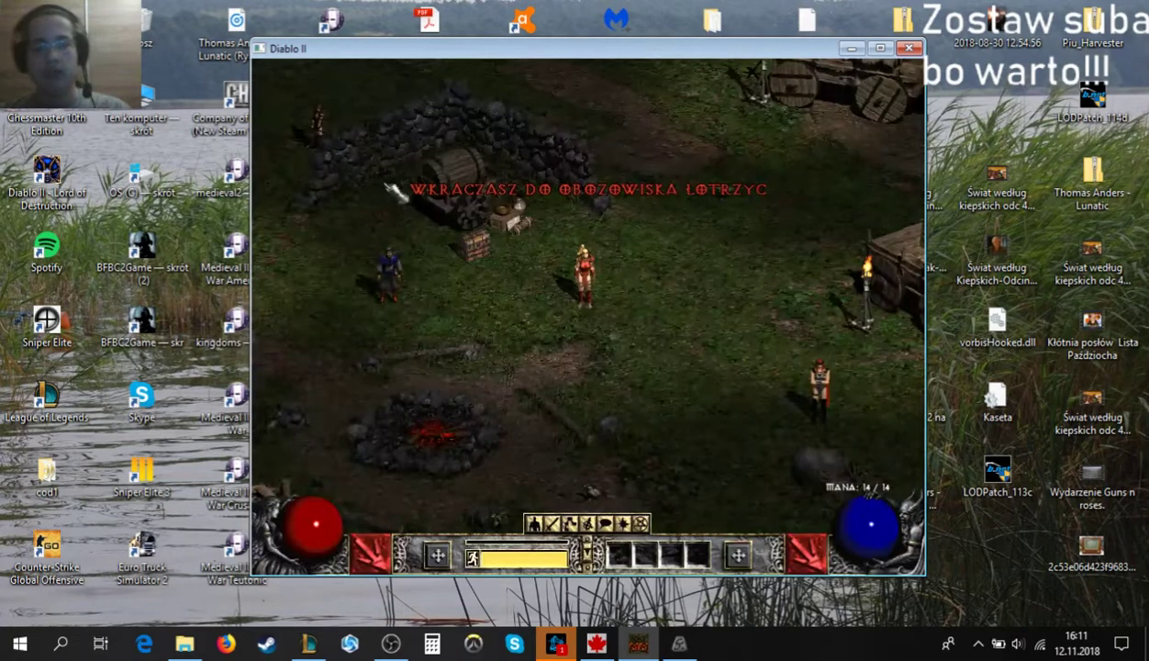
pyautogui.press('i')
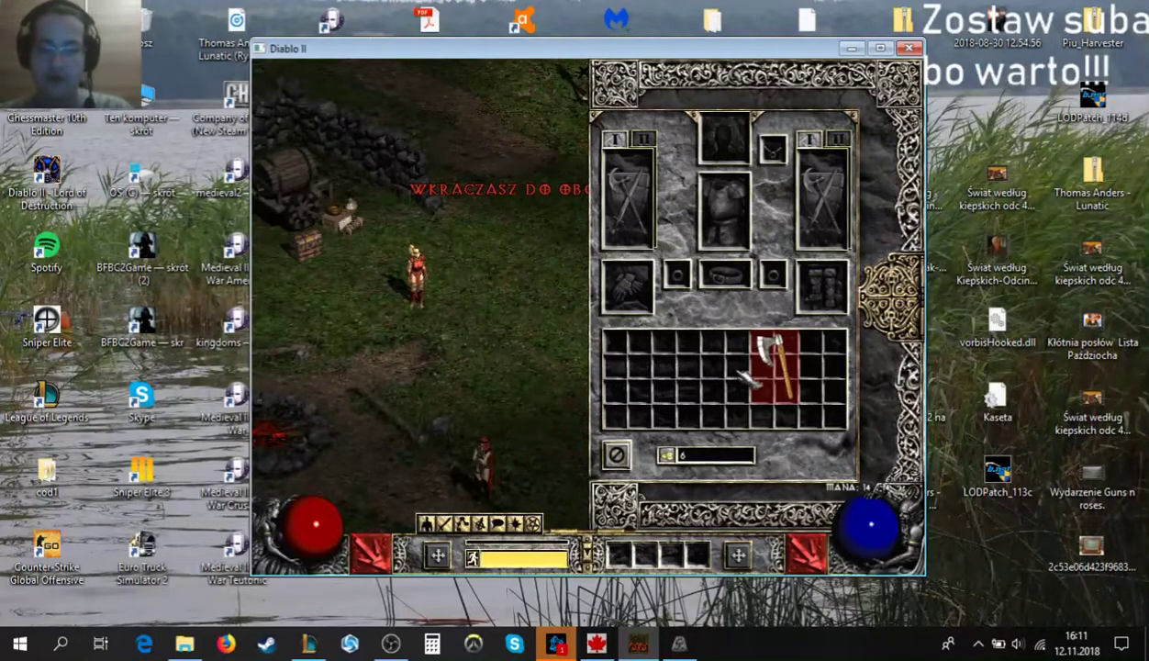
pyautogui.moveTo(776, 372)
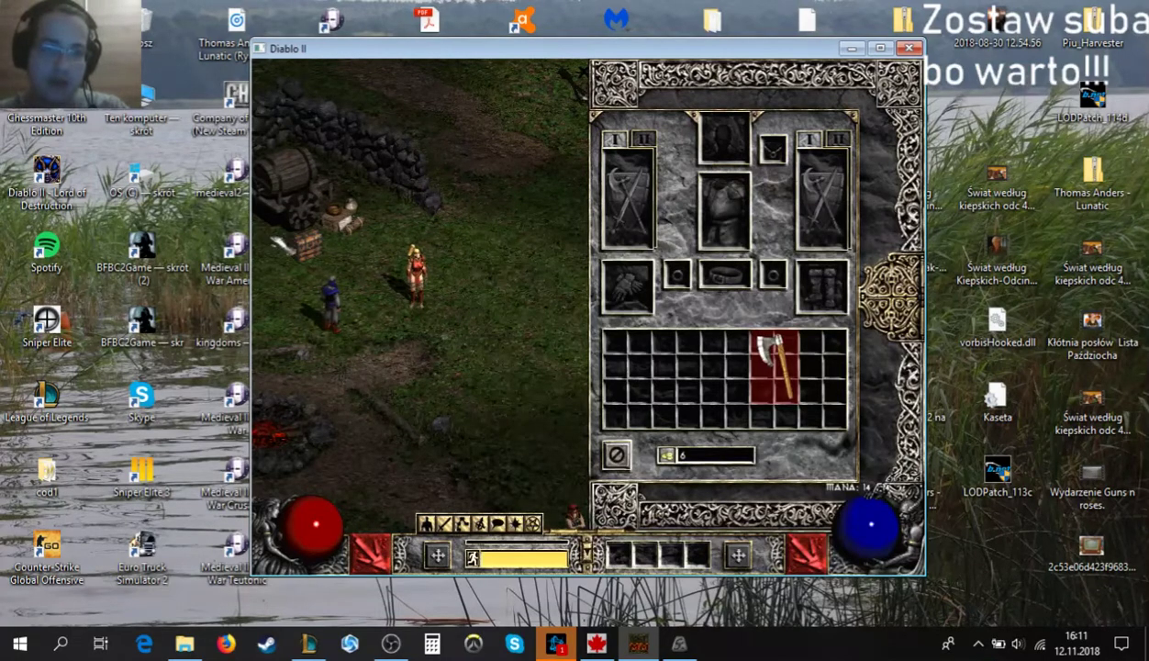
# Move the Berserker Axe from the inventory into the stash on shared page 12.
pyautogui.click(340, 268)
pyautogui.click(774, 368)
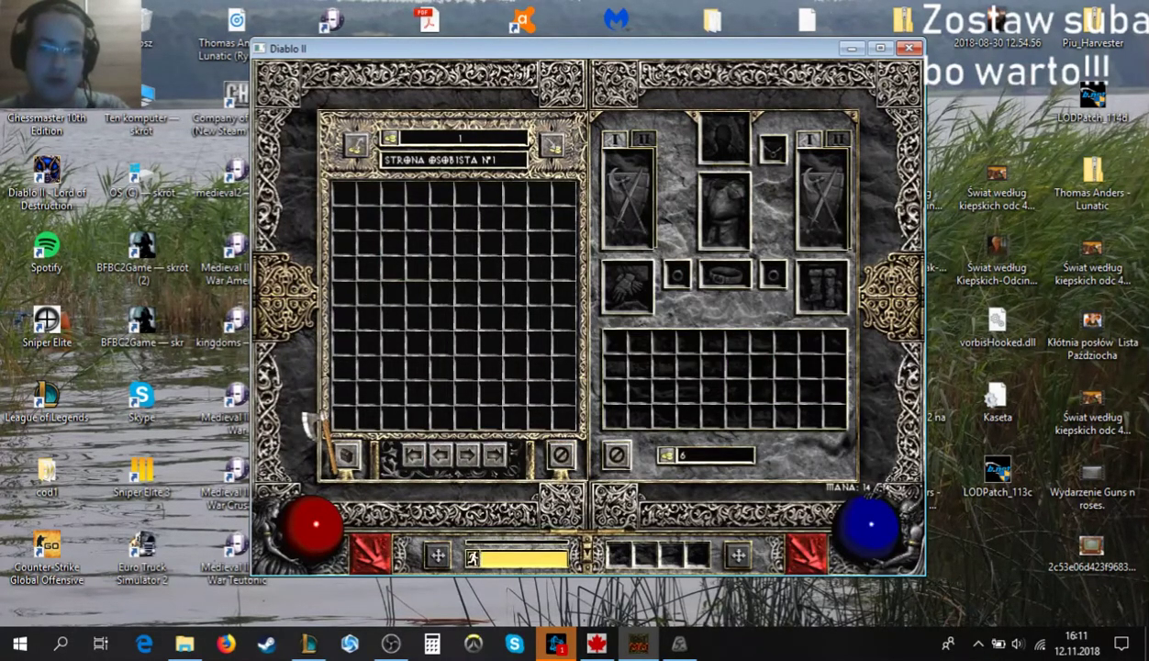
pyautogui.click(347, 455)
pyautogui.click(467, 455)
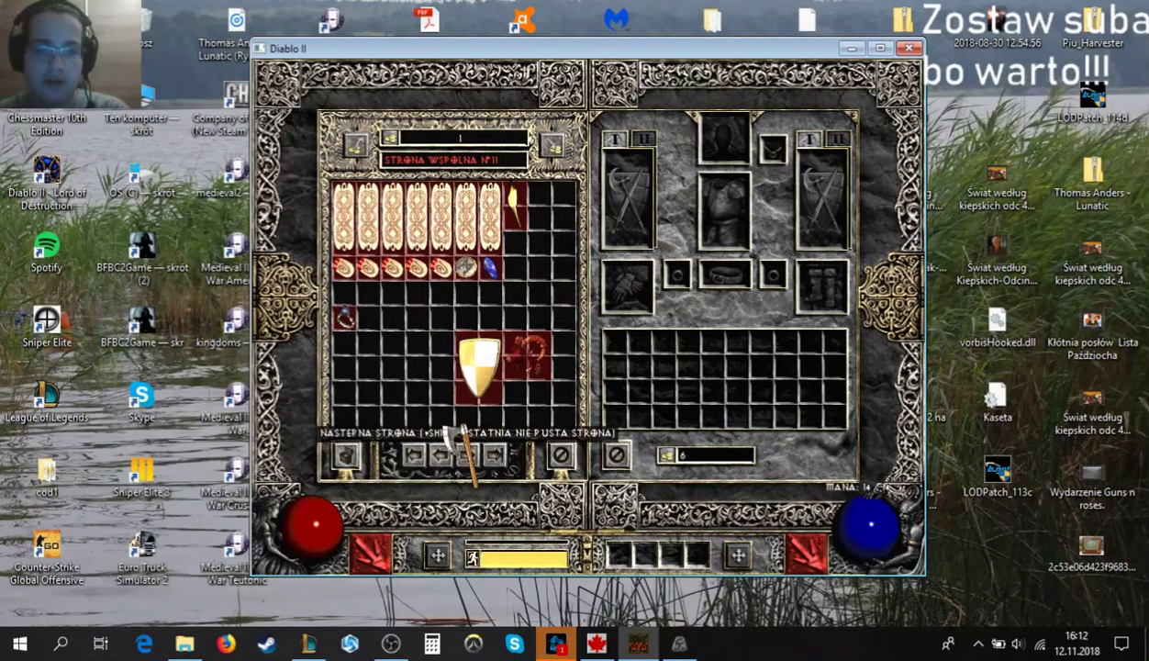
pyautogui.click(465, 452)
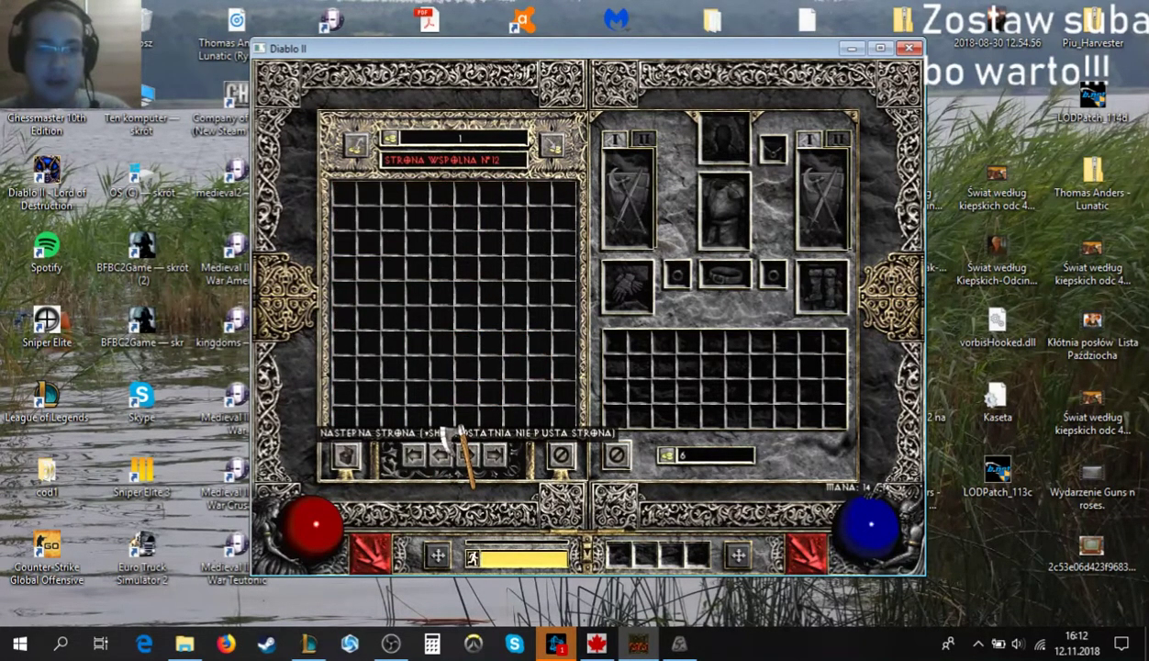
pyautogui.click(363, 209)
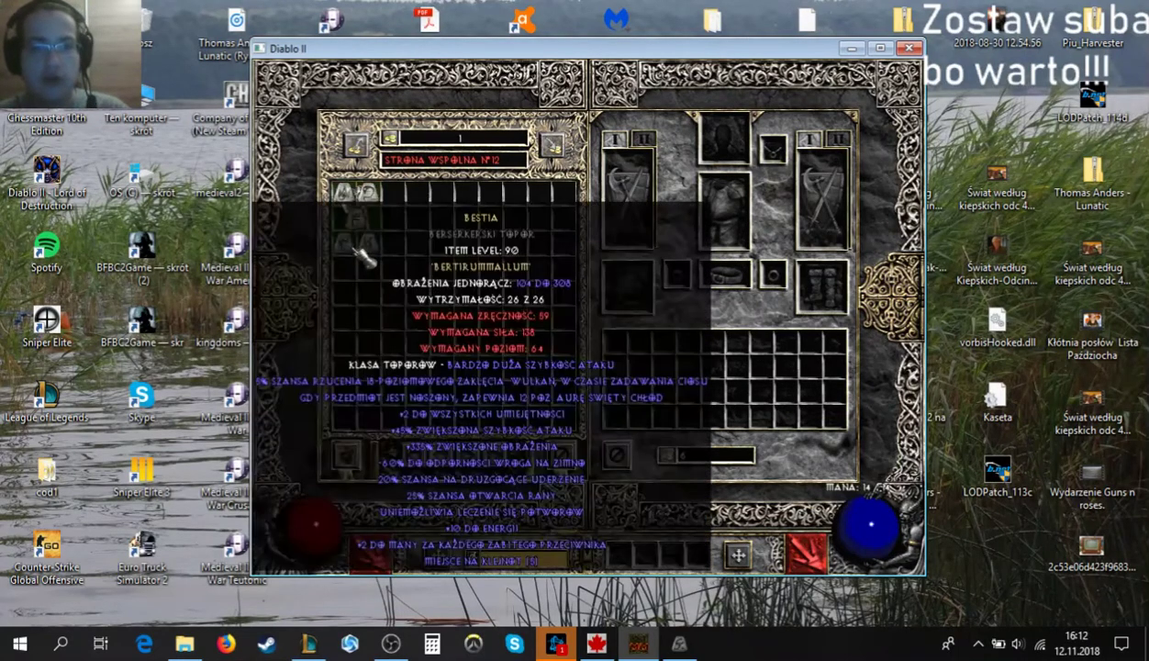
# Save and exit the current game, then quit Diablo II to the desktop.
pyautogui.press('Escape')
pyautogui.press('Escape')
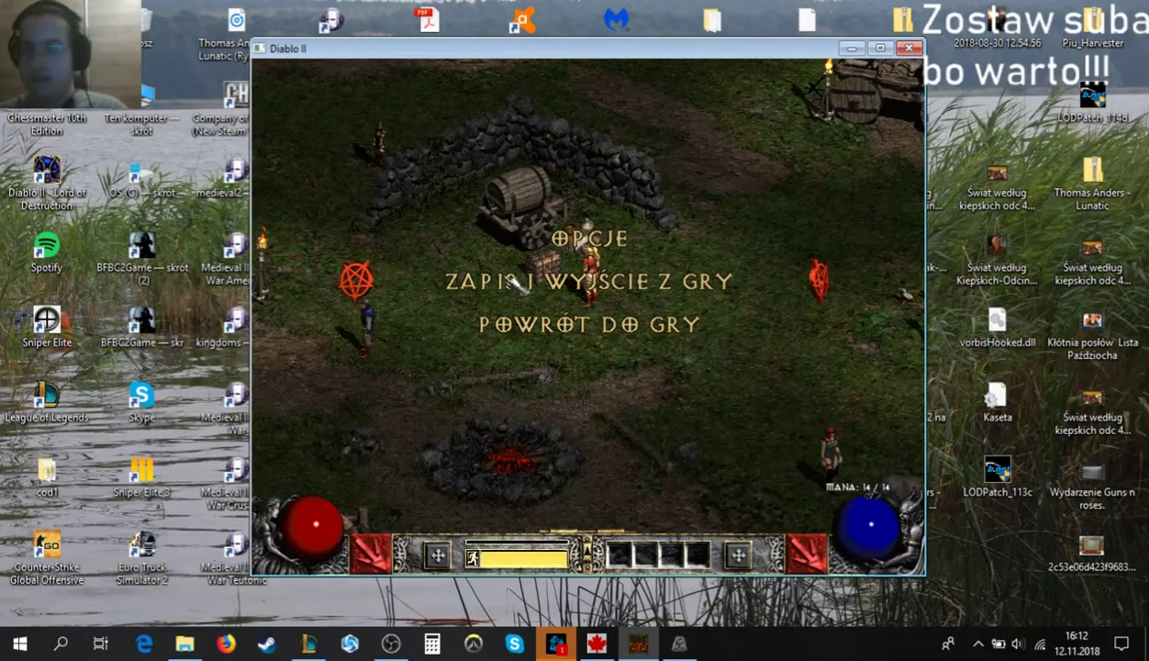
pyautogui.click(517, 284)
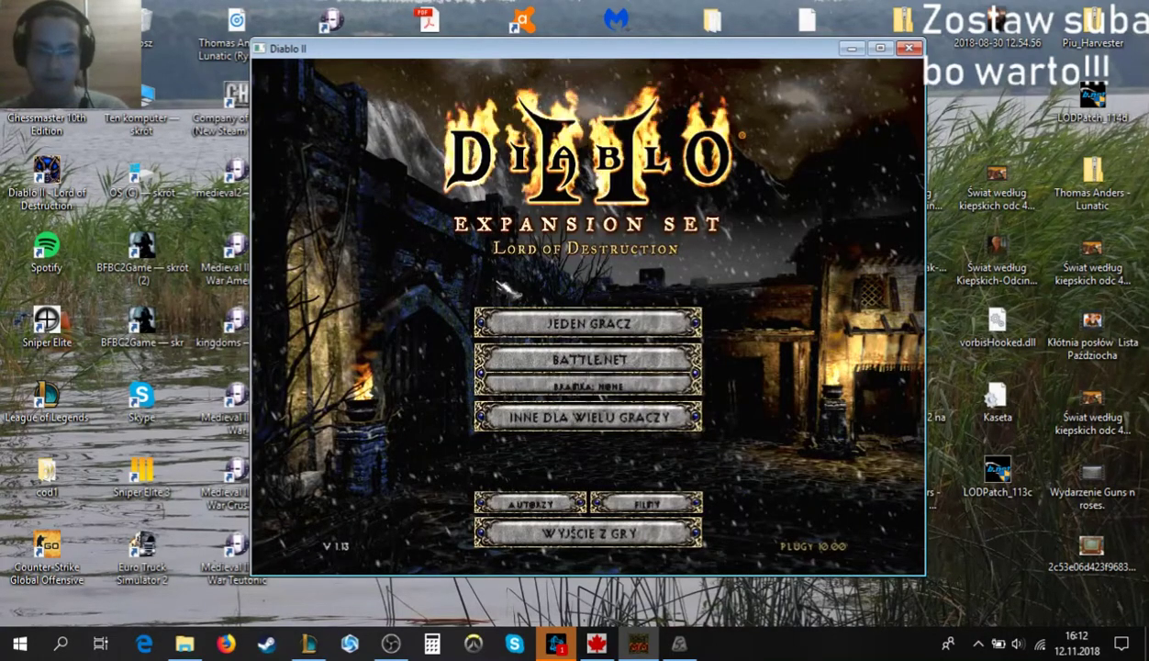
pyautogui.press('Escape')
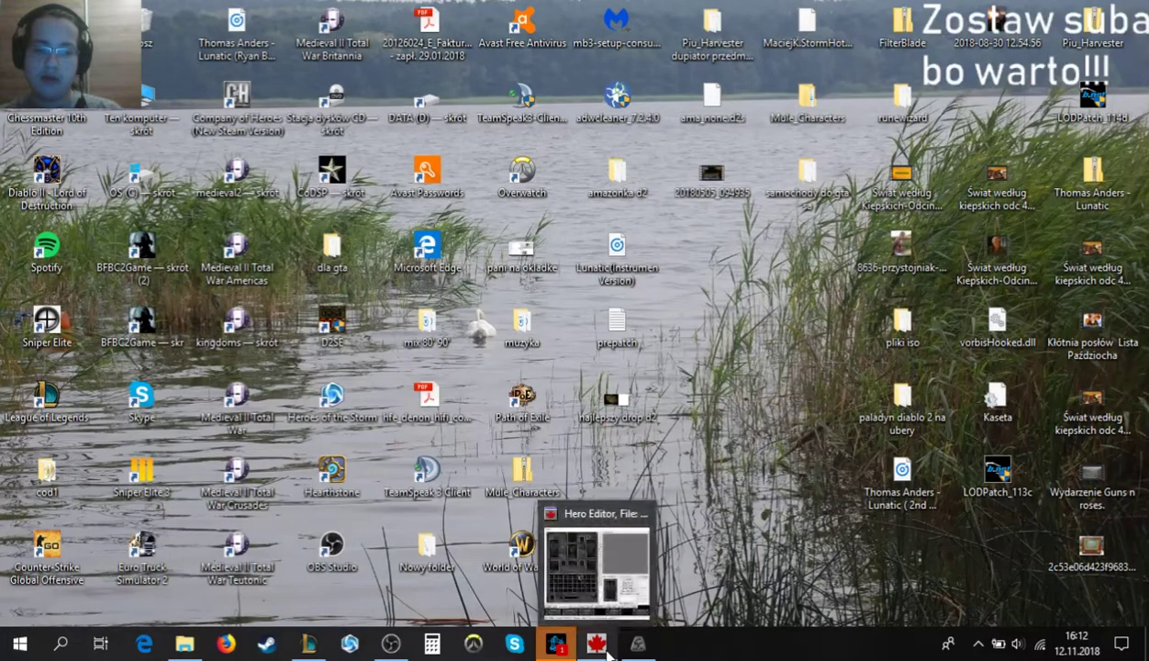
# Switch to Hero Editor, move its window fully into view and delete the Doom Berserker Axe from the inventory.
pyautogui.click(599, 644)
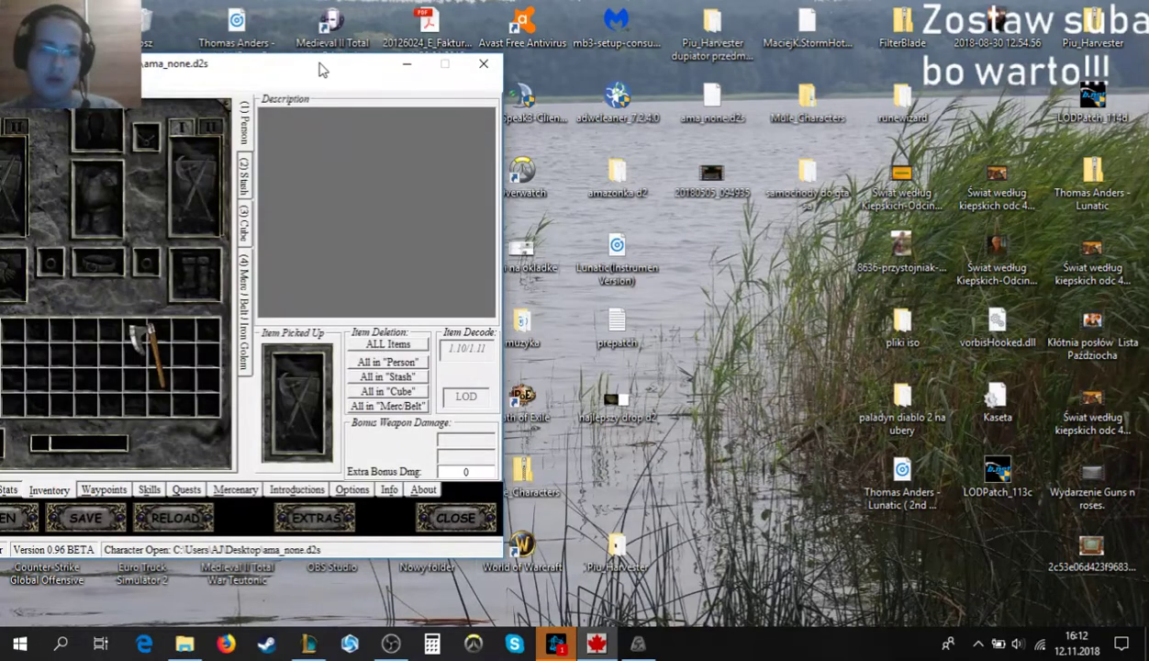
pyautogui.moveTo(317, 67); pyautogui.dragTo(457, 70)
pyautogui.moveTo(280, 341)
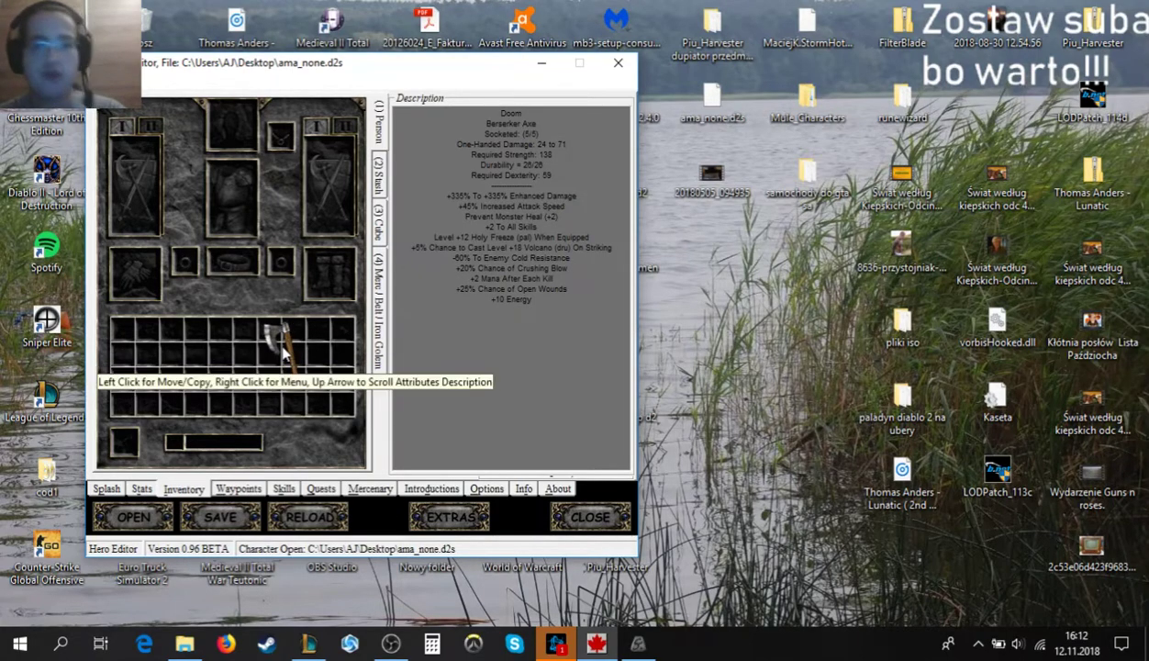
pyautogui.rightClick(283, 351)
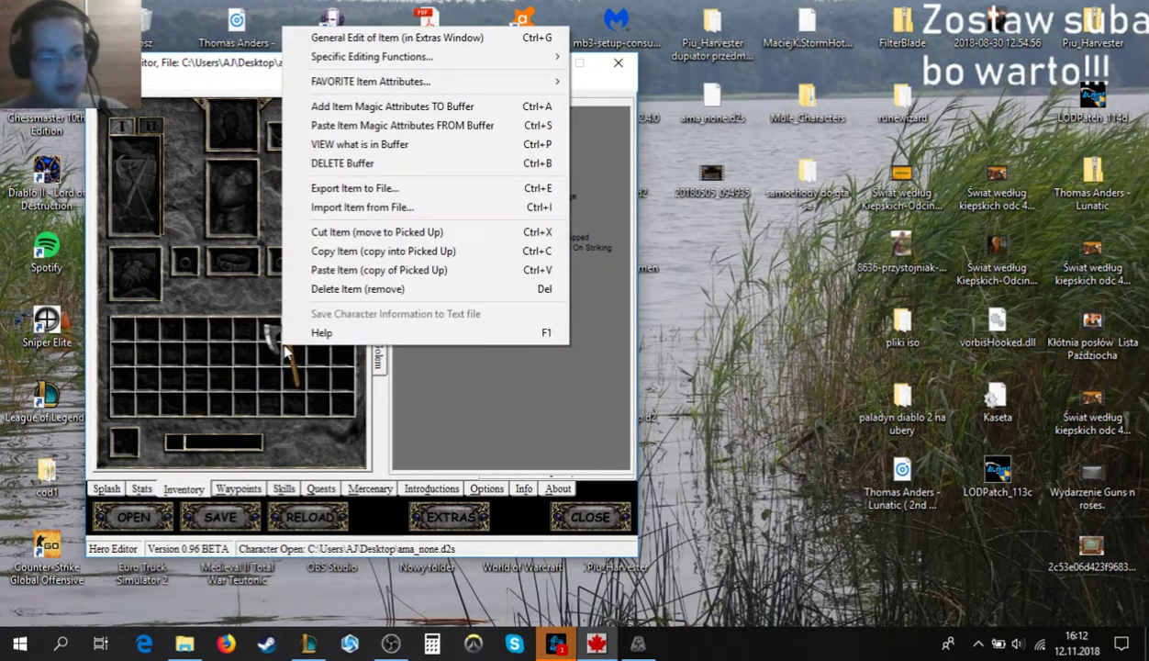
pyautogui.click(372, 290)
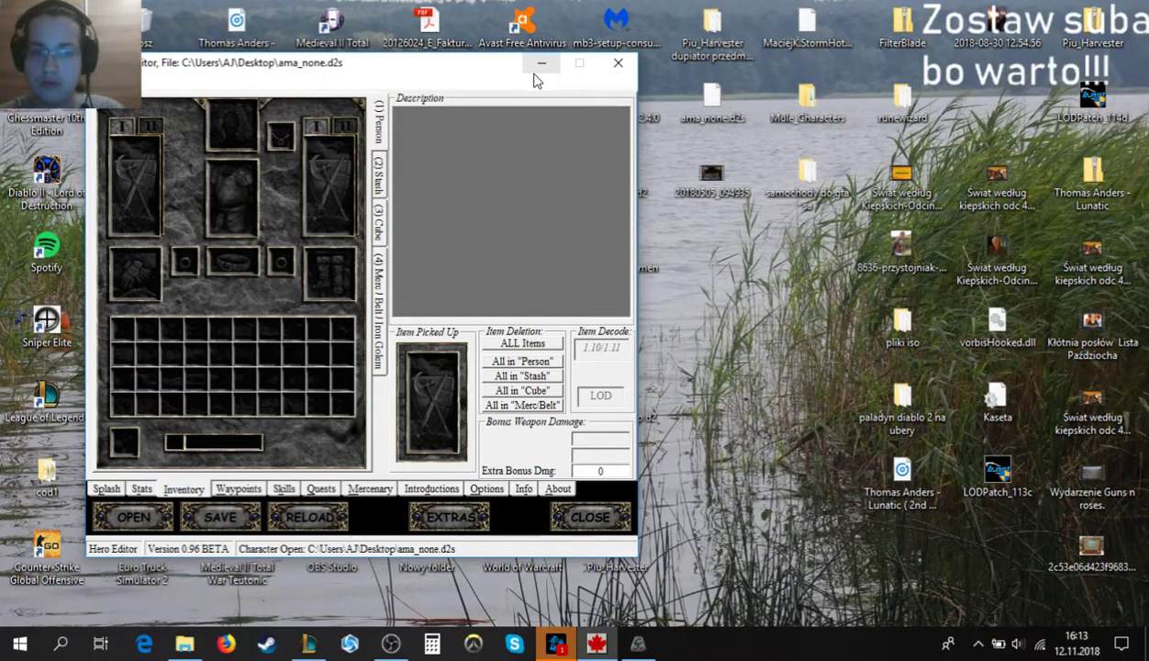
# Start an item import into the picked-up slot and browse to the Kingpint'z Item Pack folder.
pyautogui.rightClick(428, 407)
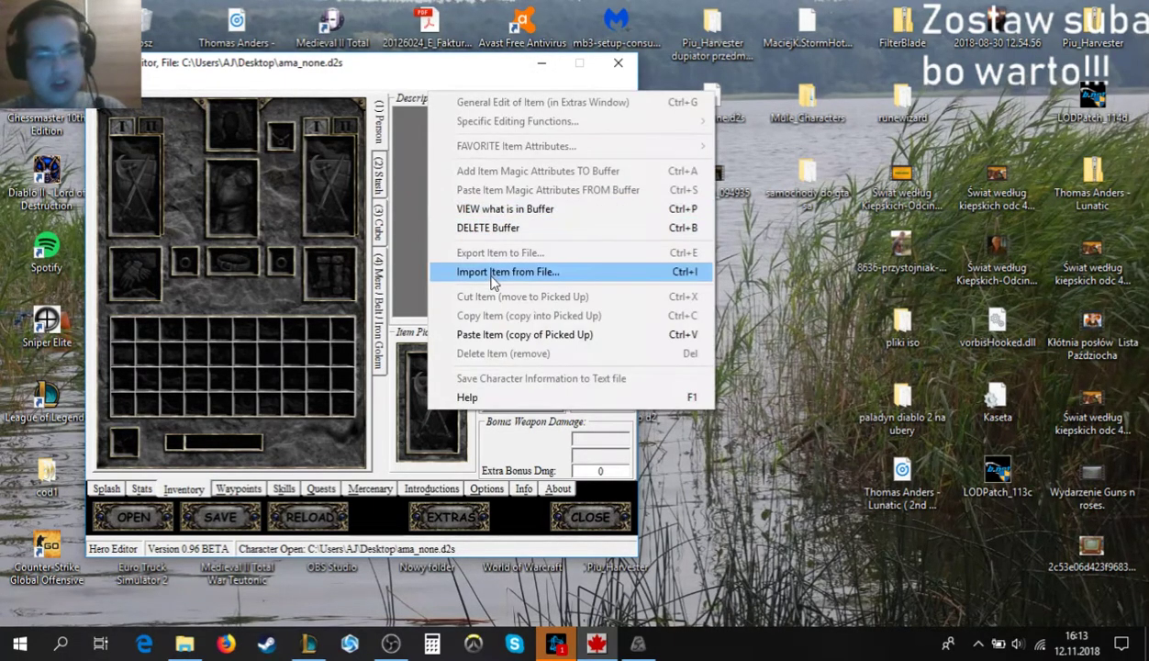
pyautogui.click(492, 275)
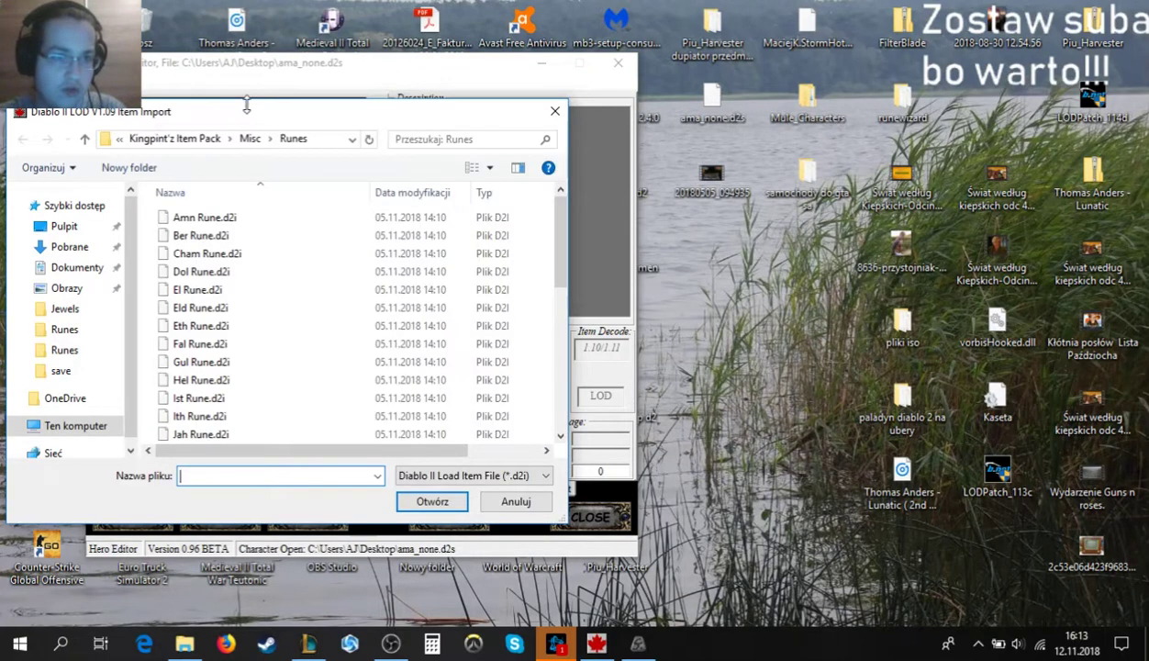
pyautogui.moveTo(261, 110); pyautogui.dragTo(476, 92)
pyautogui.click(390, 119)
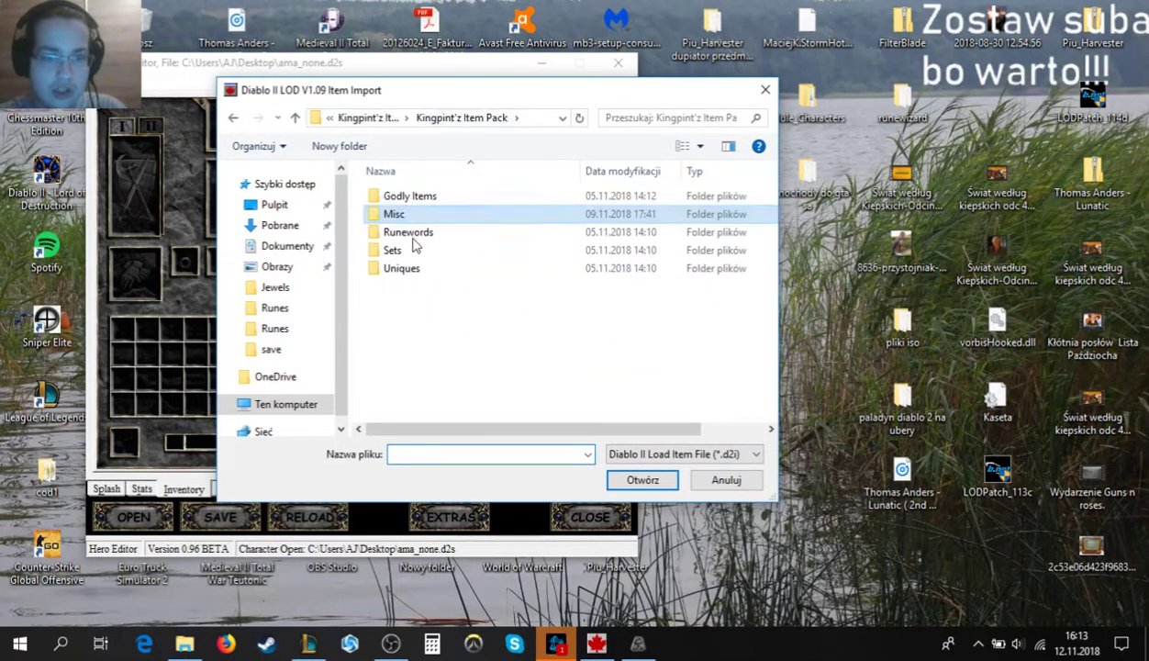
pyautogui.click(413, 253)
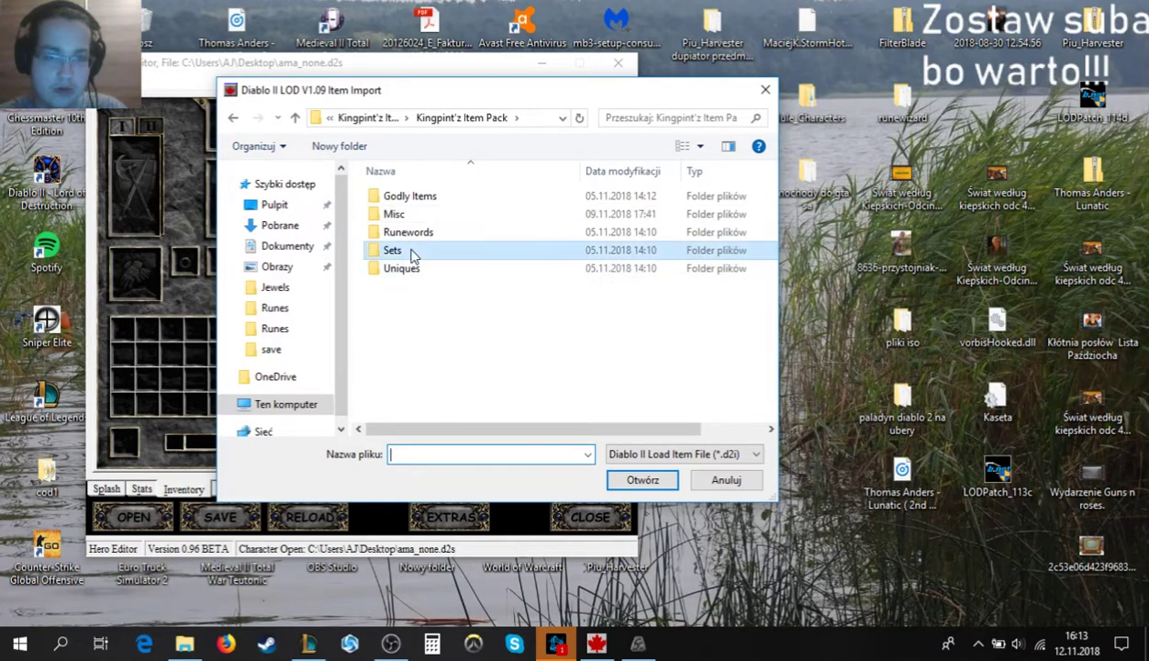
pyautogui.doubleClick(413, 253)
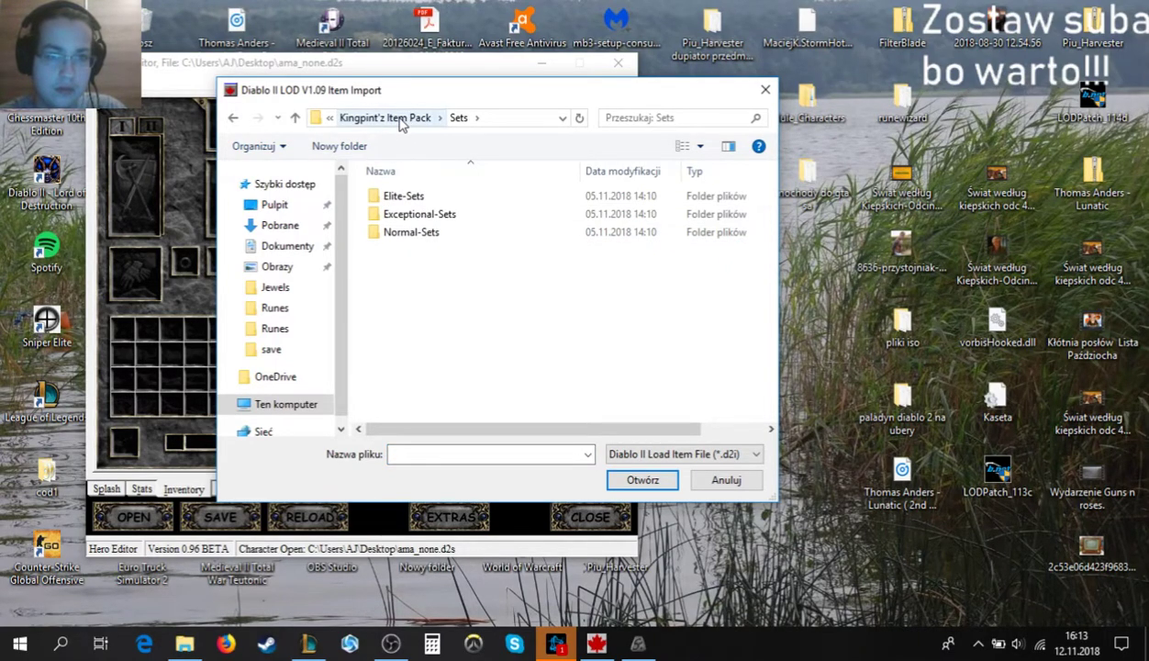
pyautogui.click(401, 124)
# Import Enigma (AP).d2i from the Armor folder inside Runewords > Good RWs.
pyautogui.doubleClick(411, 232)
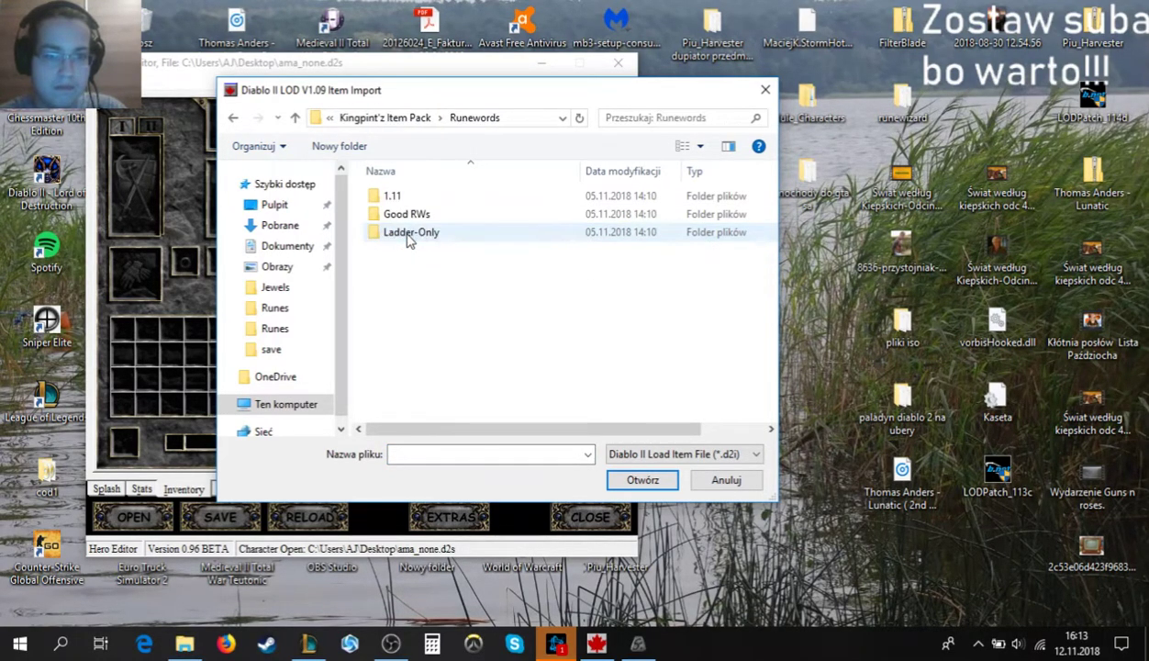
pyautogui.doubleClick(421, 233)
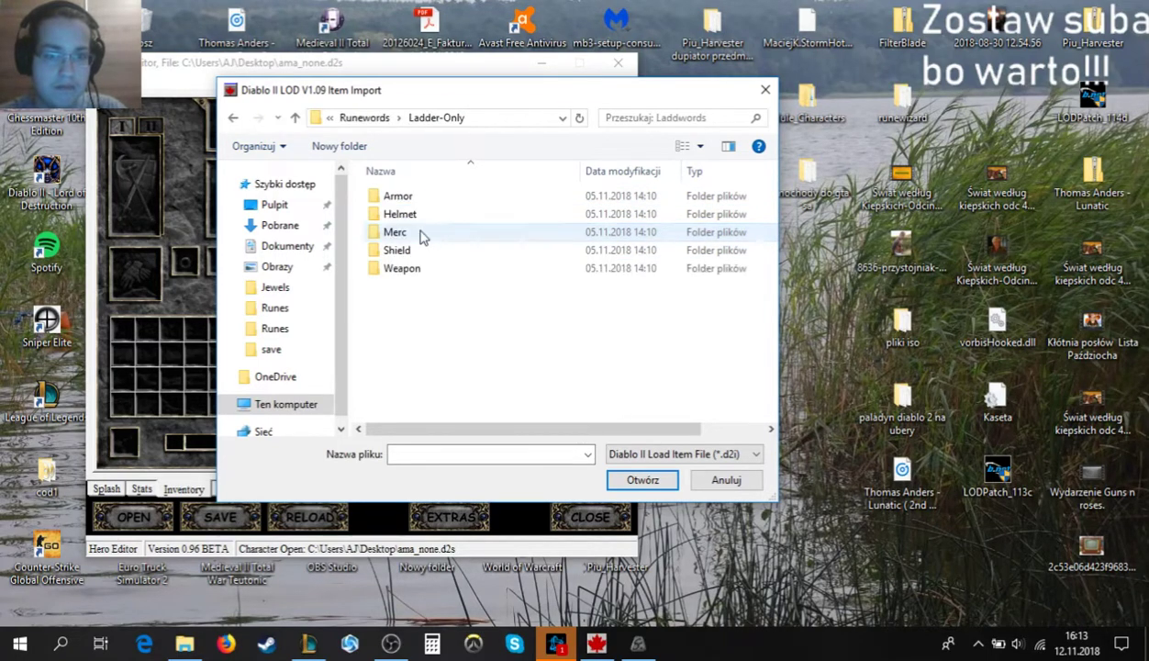
pyautogui.click(364, 118)
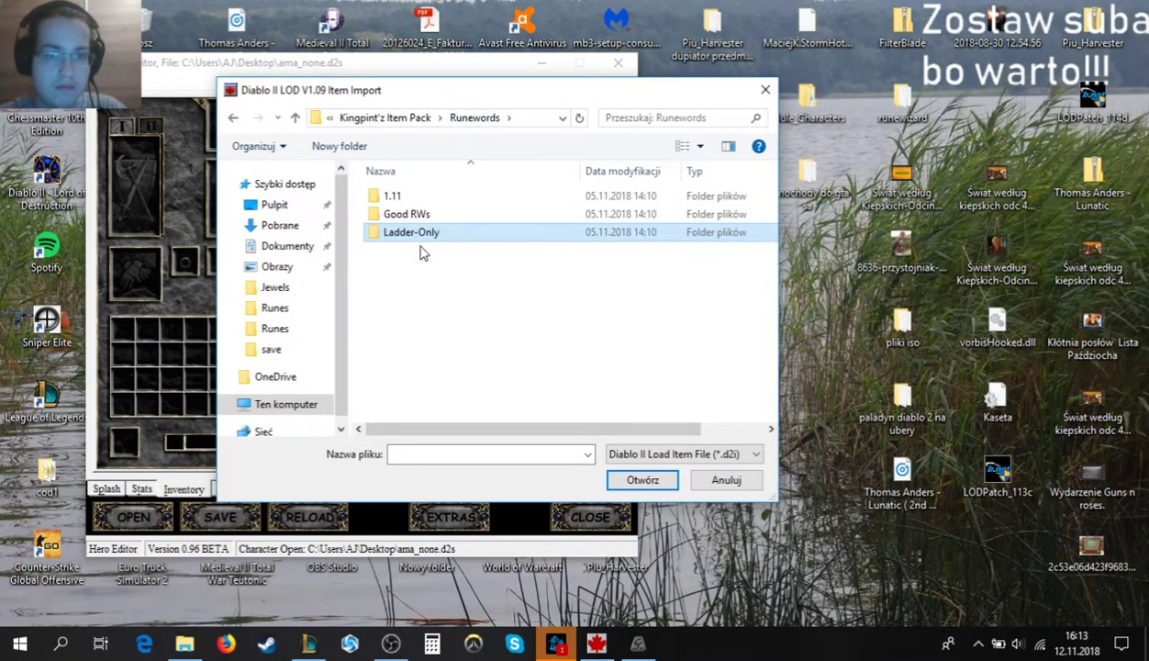
pyautogui.click(413, 217)
pyautogui.doubleClick(413, 217)
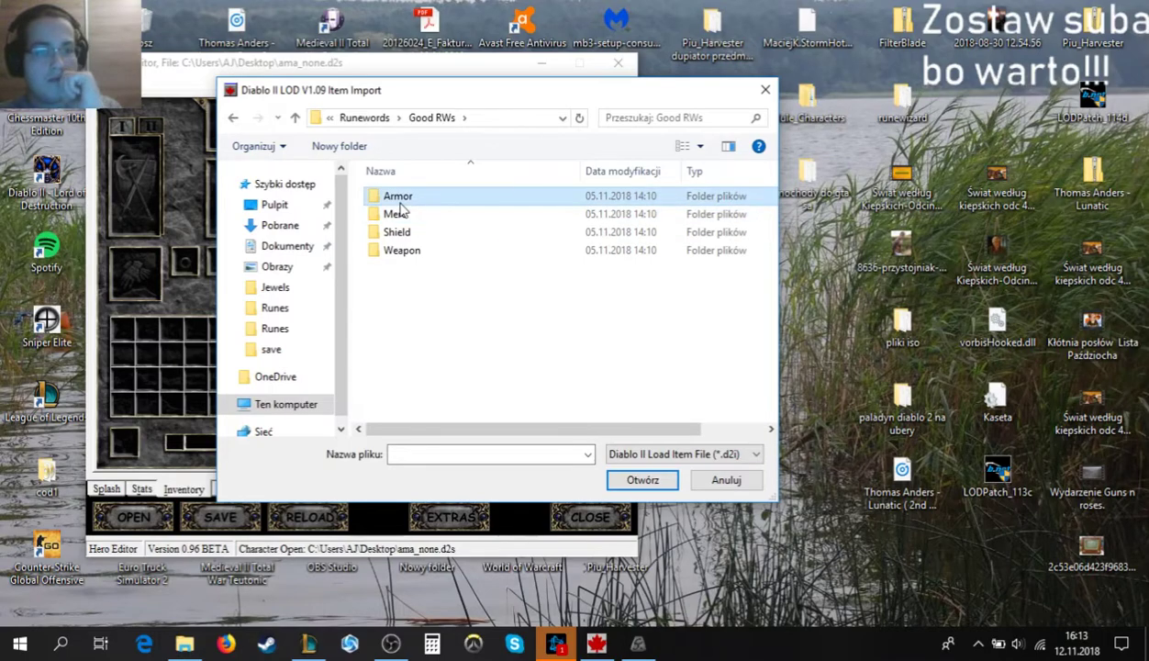
pyautogui.doubleClick(399, 202)
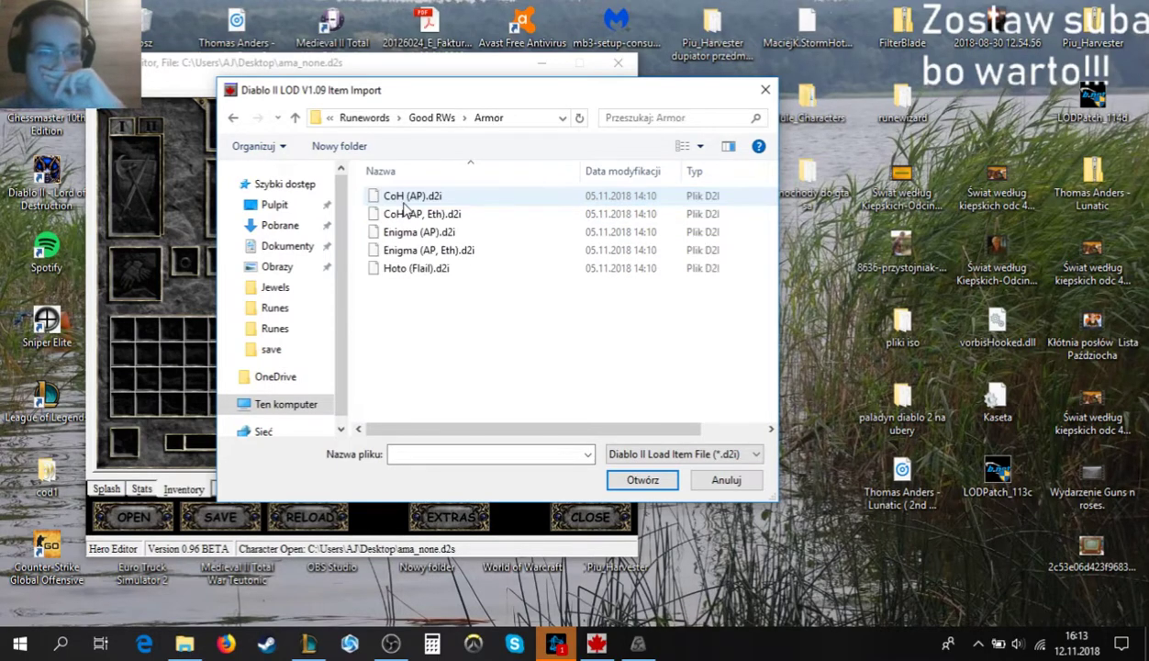
pyautogui.doubleClick(442, 232)
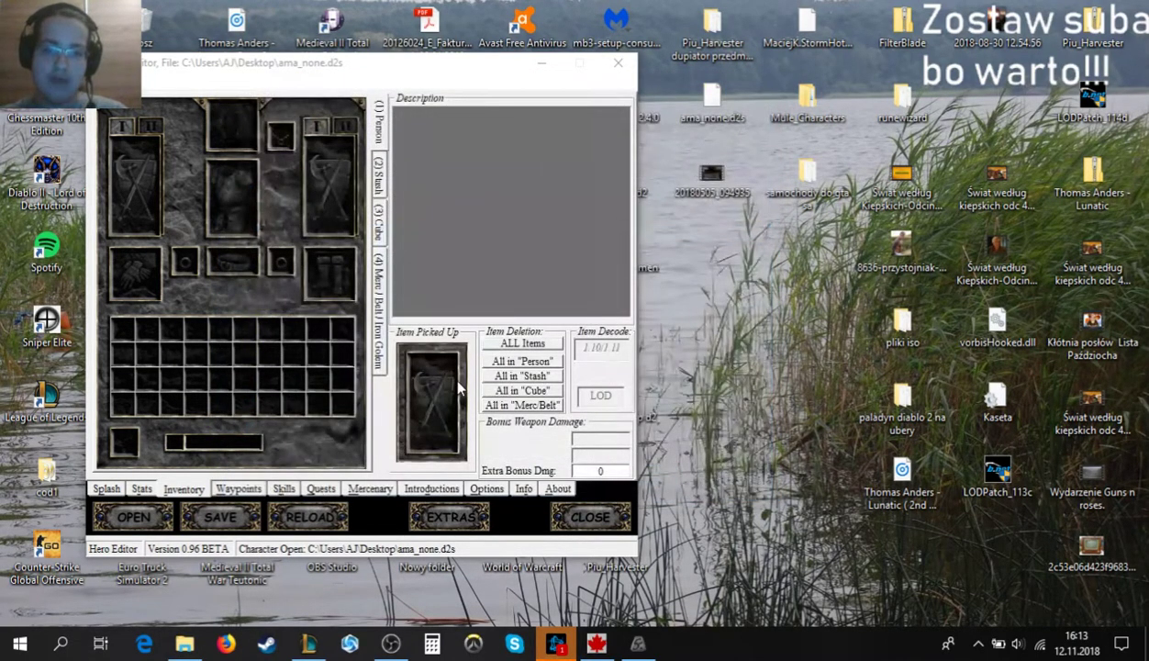
# Place the imported Enigma Archon Plate from the picked-up slot into the character's inventory grid.
pyautogui.moveTo(423, 379)
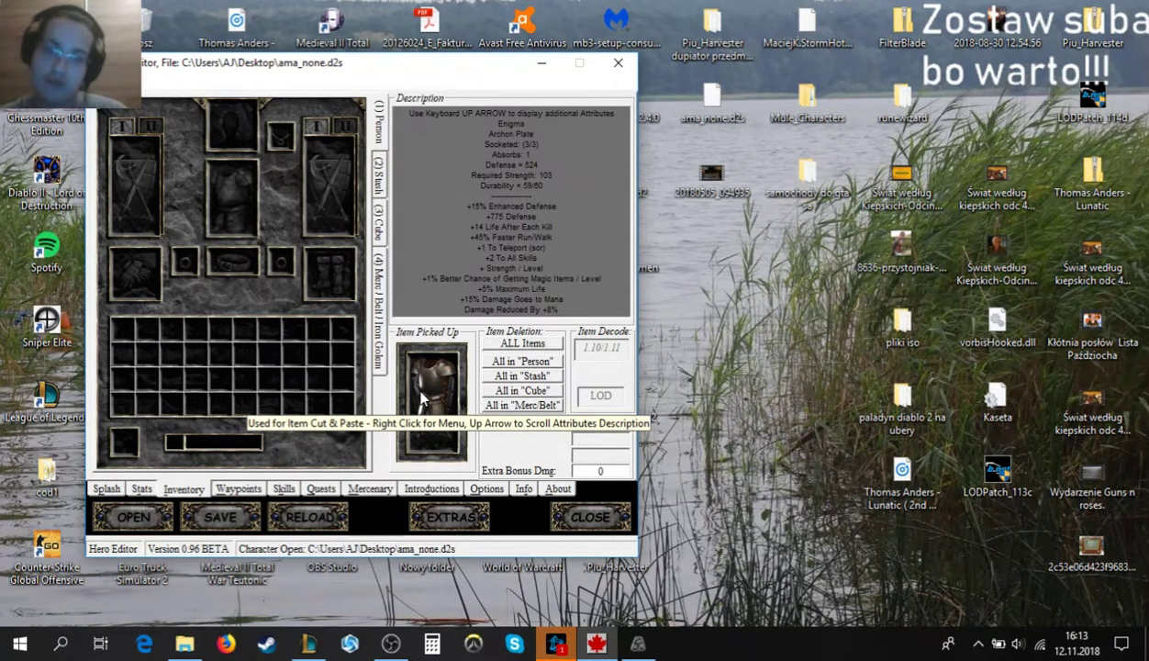
pyautogui.moveTo(423, 396); pyautogui.dragTo(322, 367)
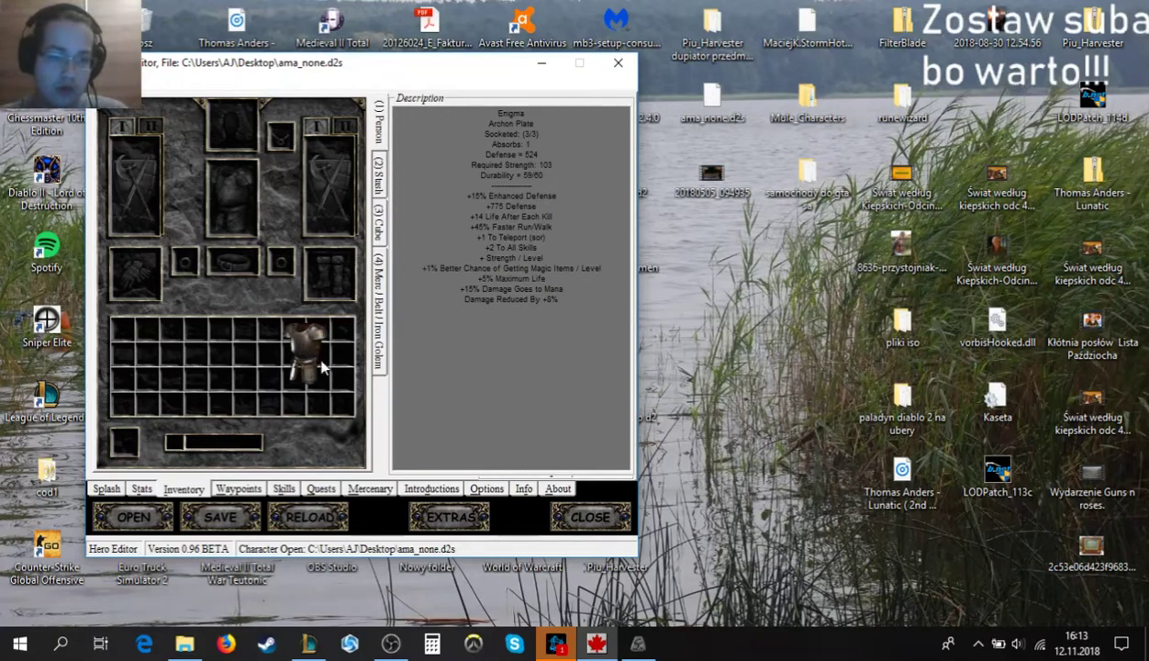
pyautogui.click(322, 367)
pyautogui.rightClick(427, 393)
pyautogui.click(474, 330)
pyautogui.click(317, 351)
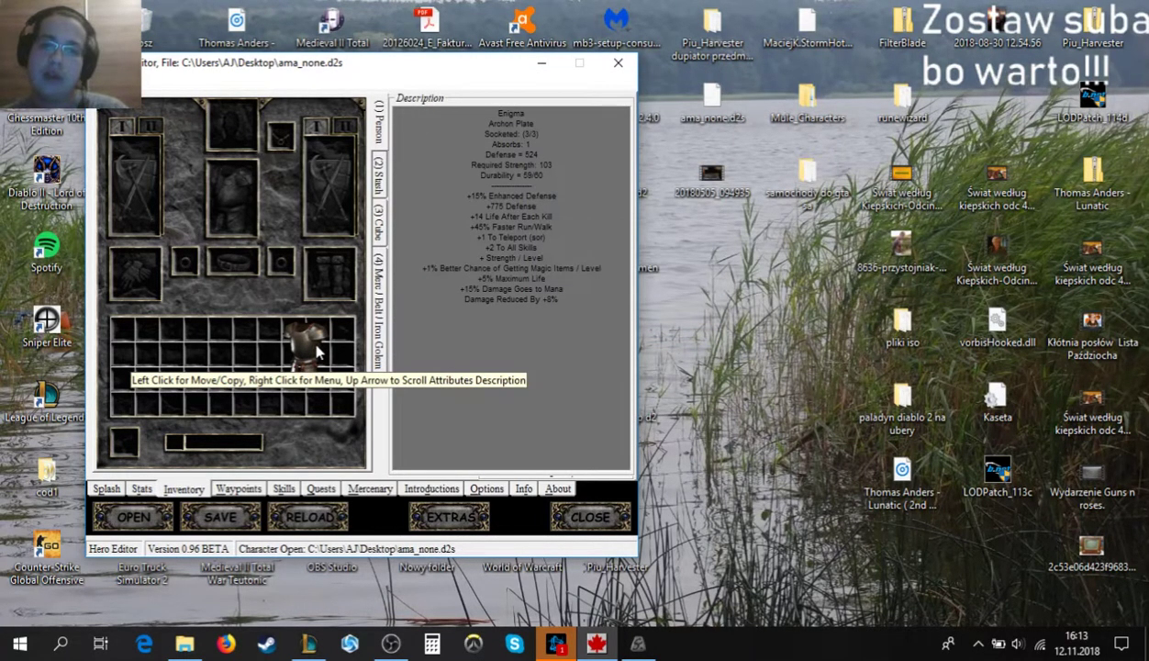
pyautogui.click(316, 351)
pyautogui.rightClick(450, 395)
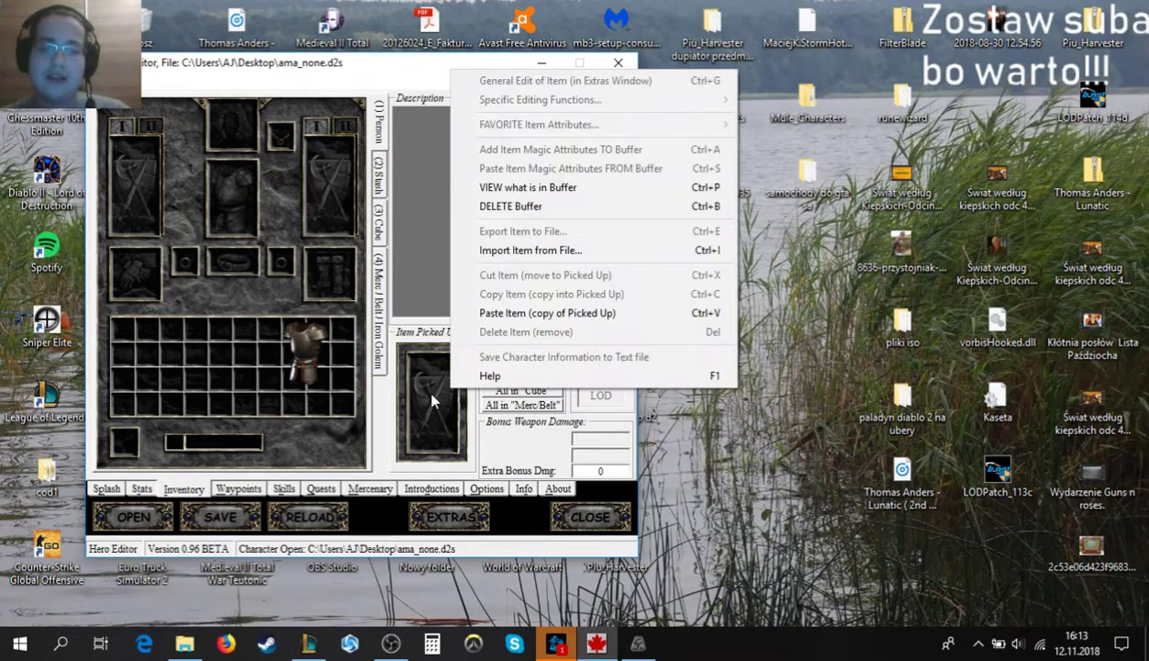
pyautogui.click(432, 395)
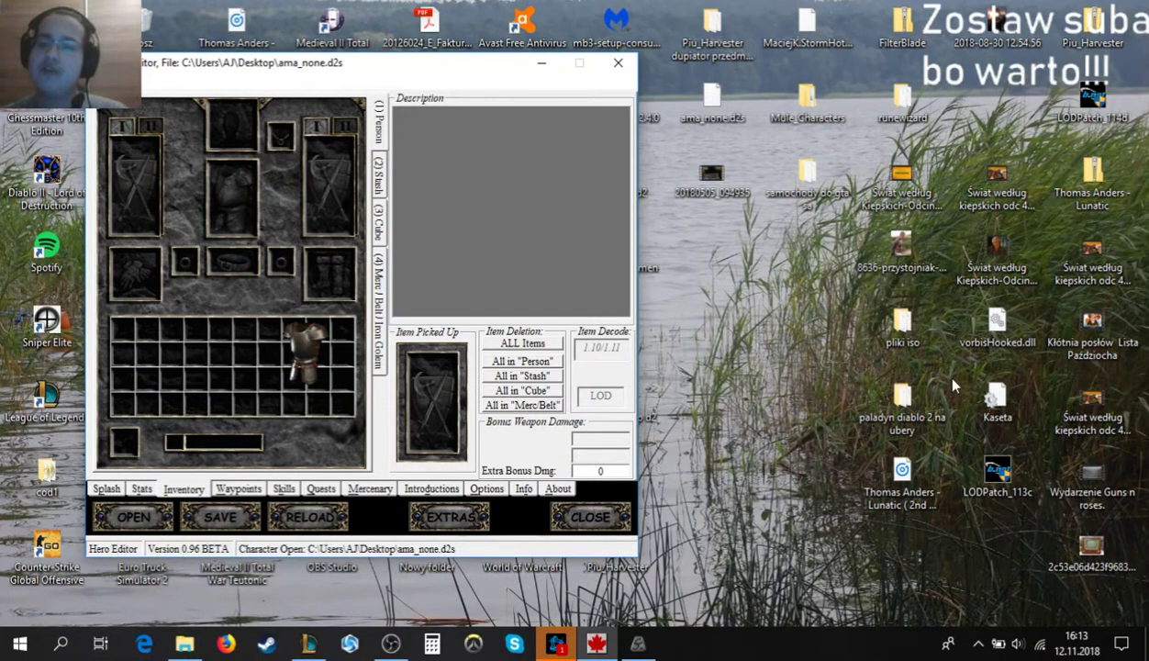
# Switch to RuneWord Wizard, move its window fully into view and change the item filter from Axes to Armors with all runes enabled.
pyautogui.click(648, 648)
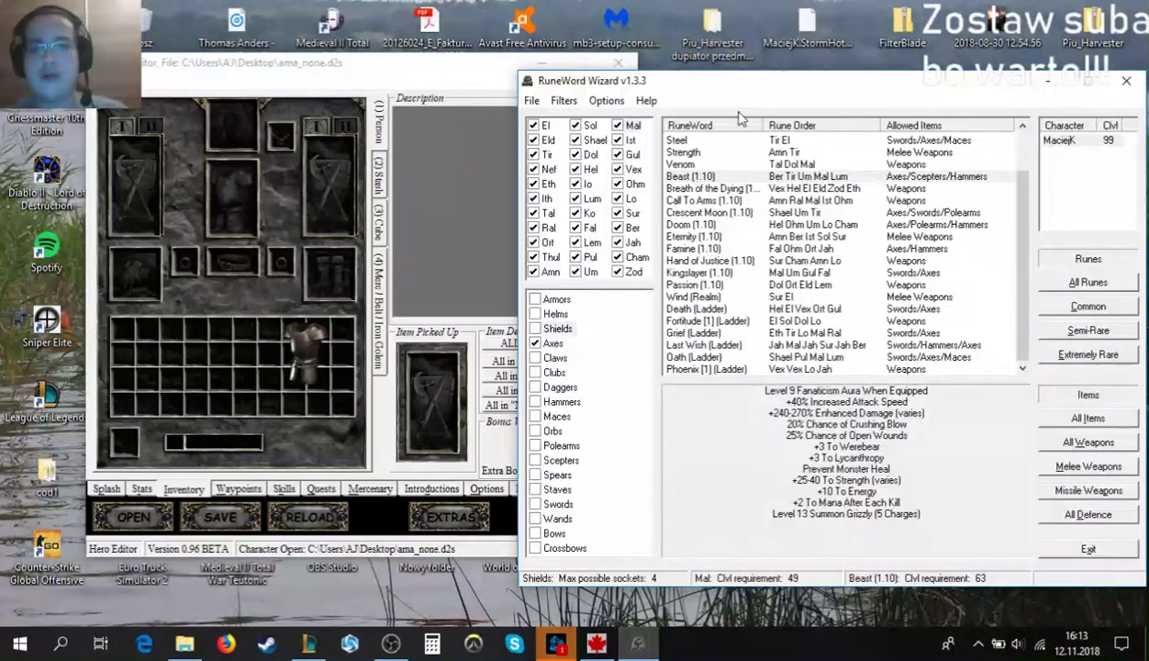
pyautogui.moveTo(758, 84); pyautogui.dragTo(717, 56)
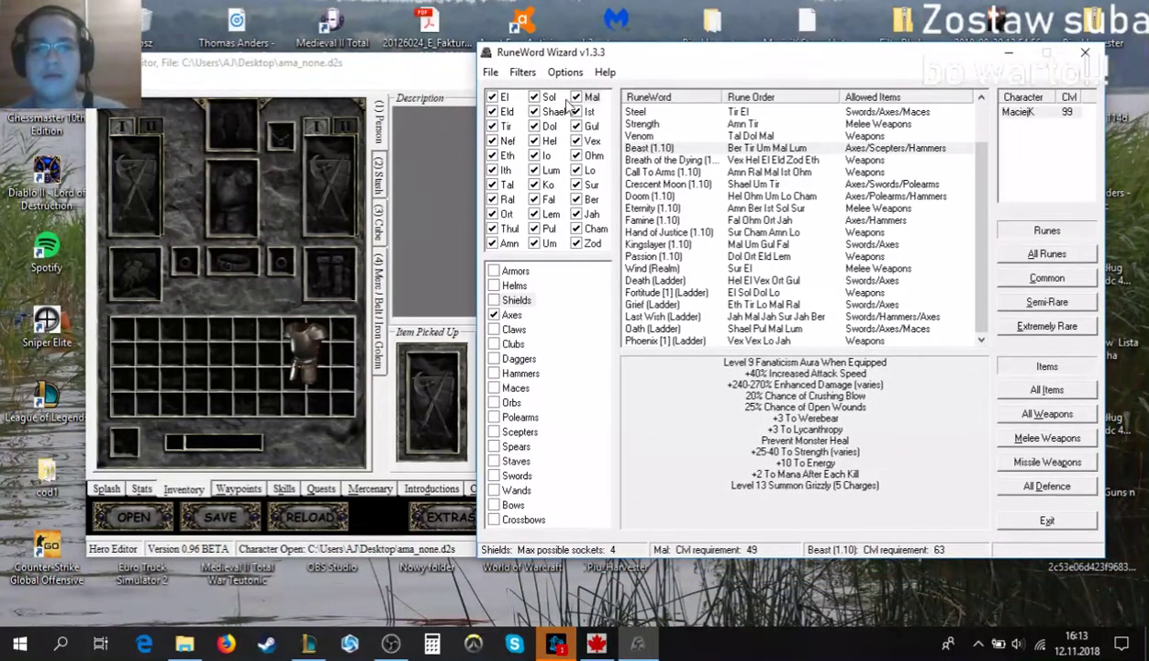
pyautogui.click(494, 314)
pyautogui.click(1085, 256)
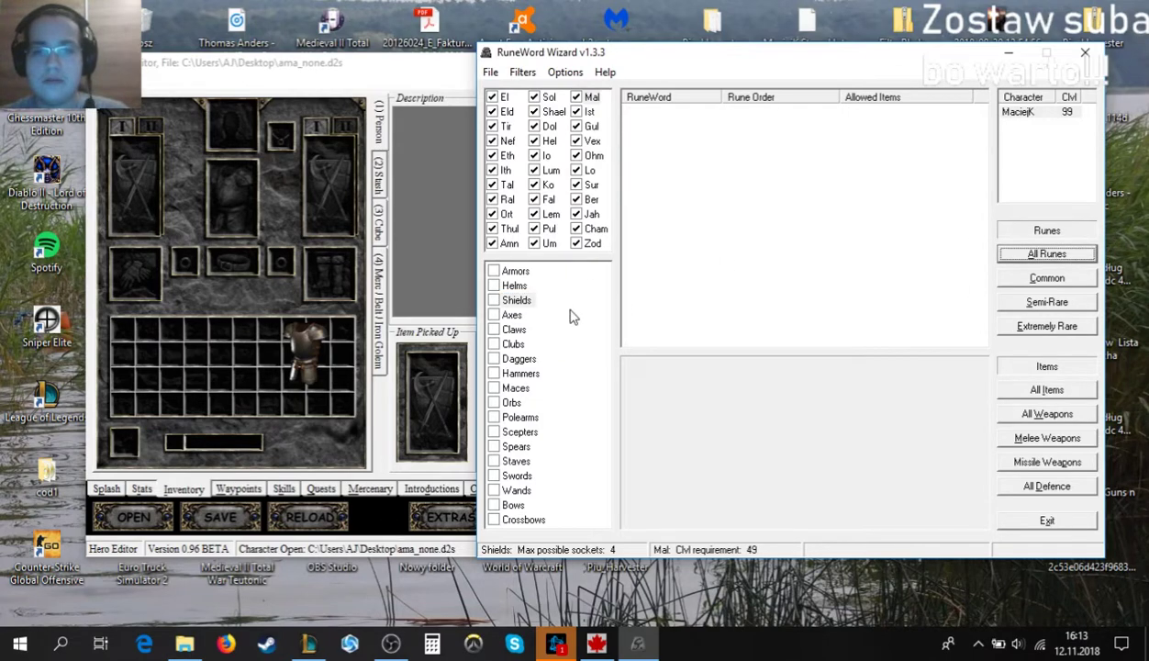
pyautogui.click(493, 270)
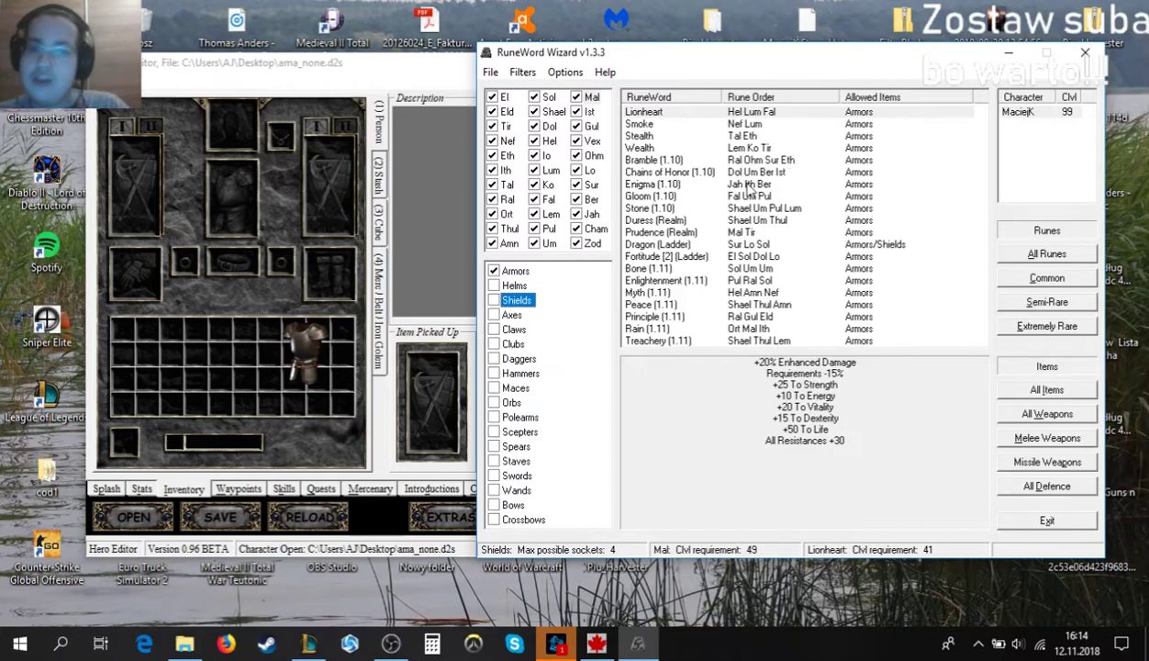
# Examine the properties of the Enigma, Chains of Honor, Gloom and Bramble armor runewords.
pyautogui.click(749, 185)
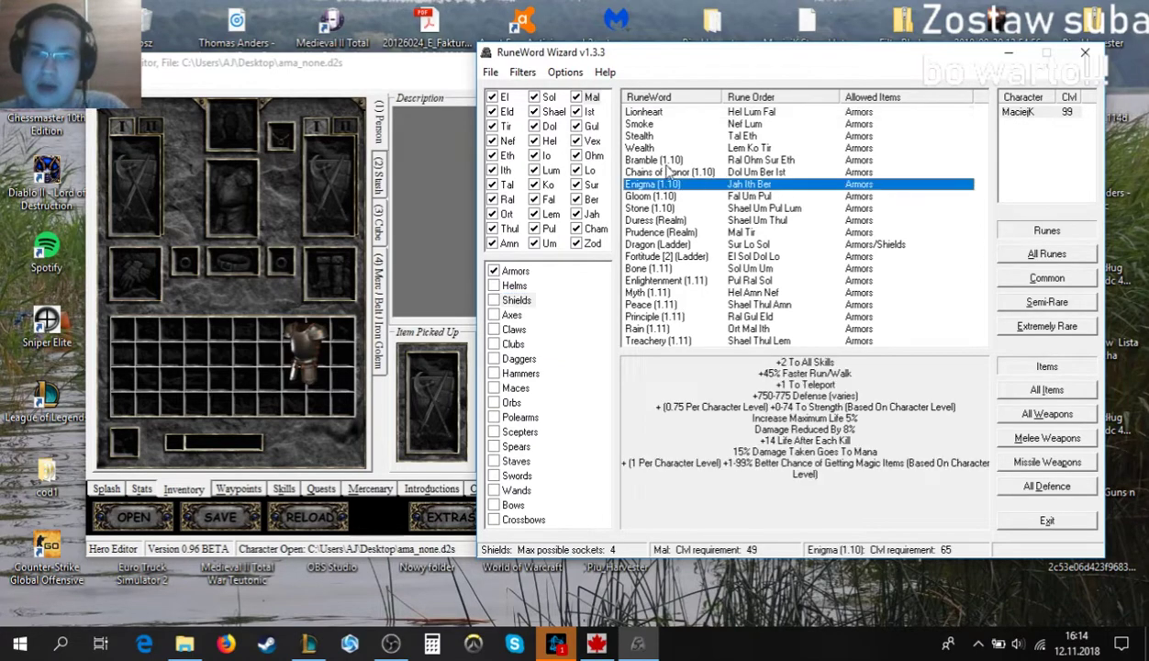
pyautogui.click(744, 172)
pyautogui.click(741, 184)
pyautogui.click(739, 197)
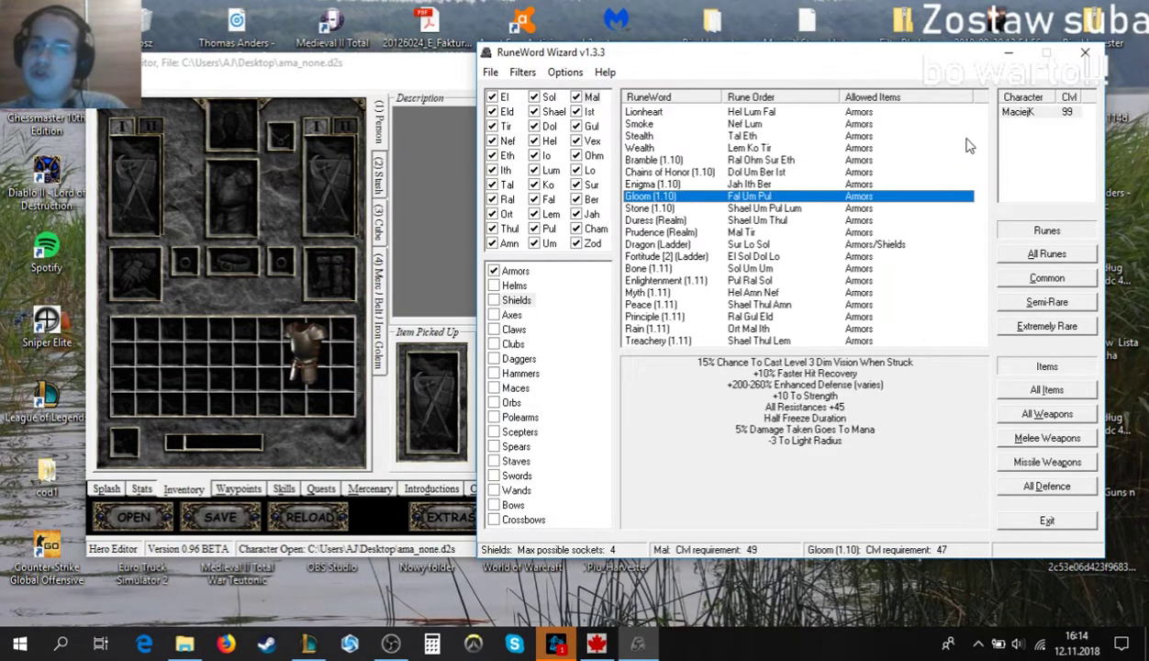
pyautogui.click(734, 173)
pyautogui.click(723, 161)
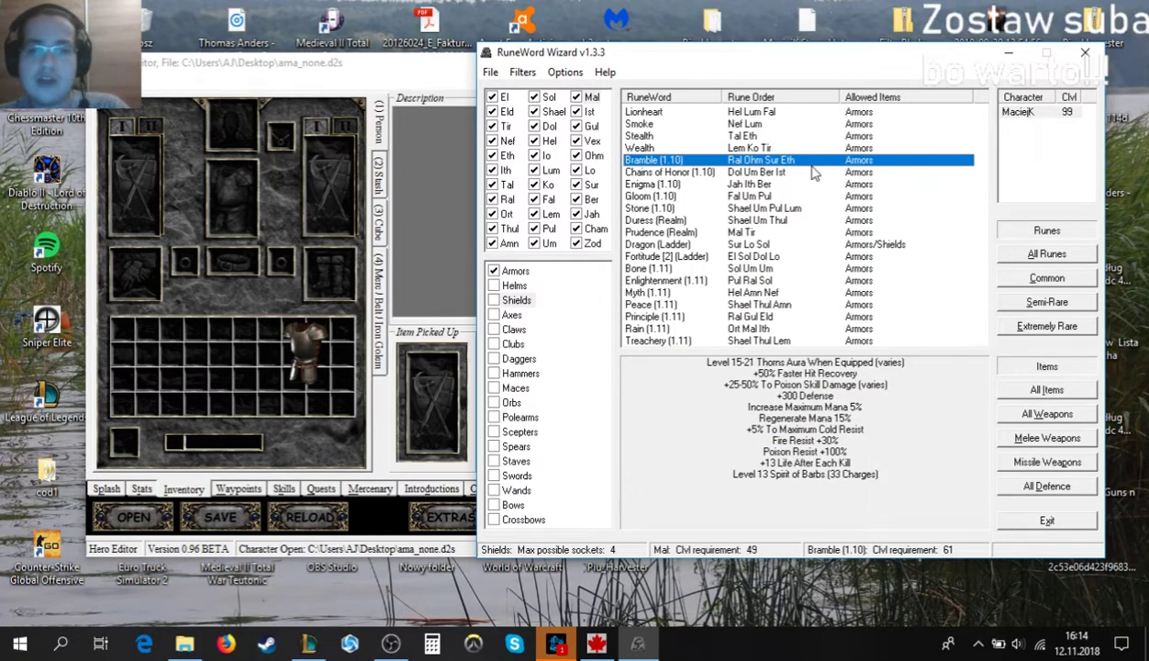
# Examine the armor runewords Peace, Principle, Rain, Myth, Enlightenment, Bone, Fortitude, Dragon and Prudence.
pyautogui.click(761, 306)
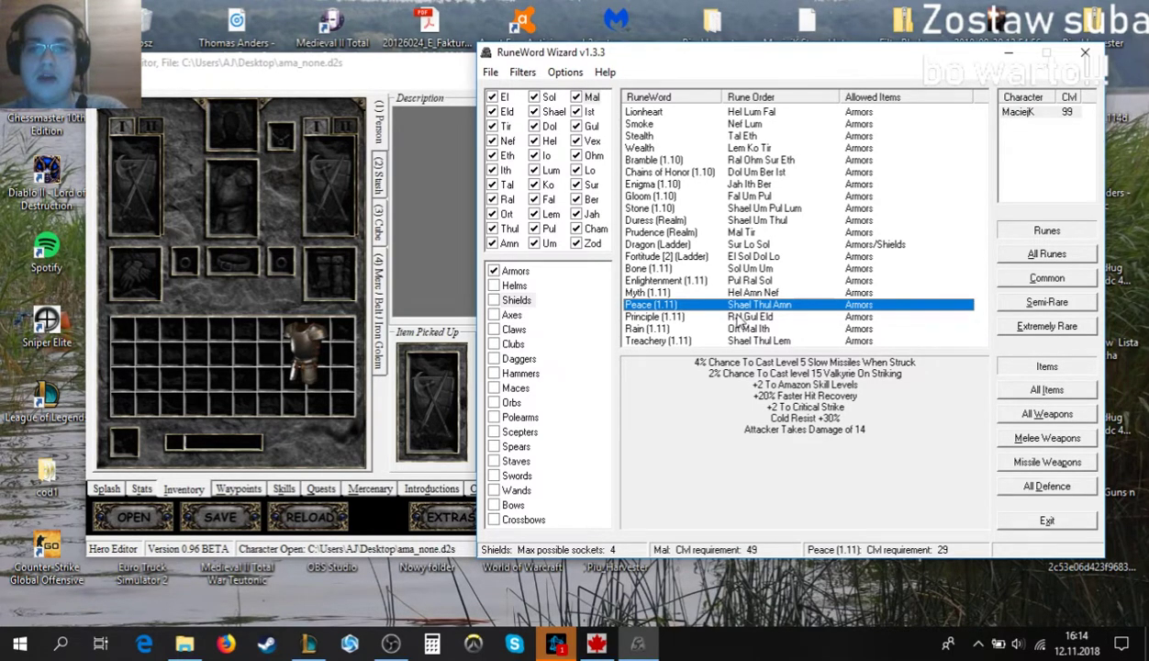
pyautogui.click(733, 317)
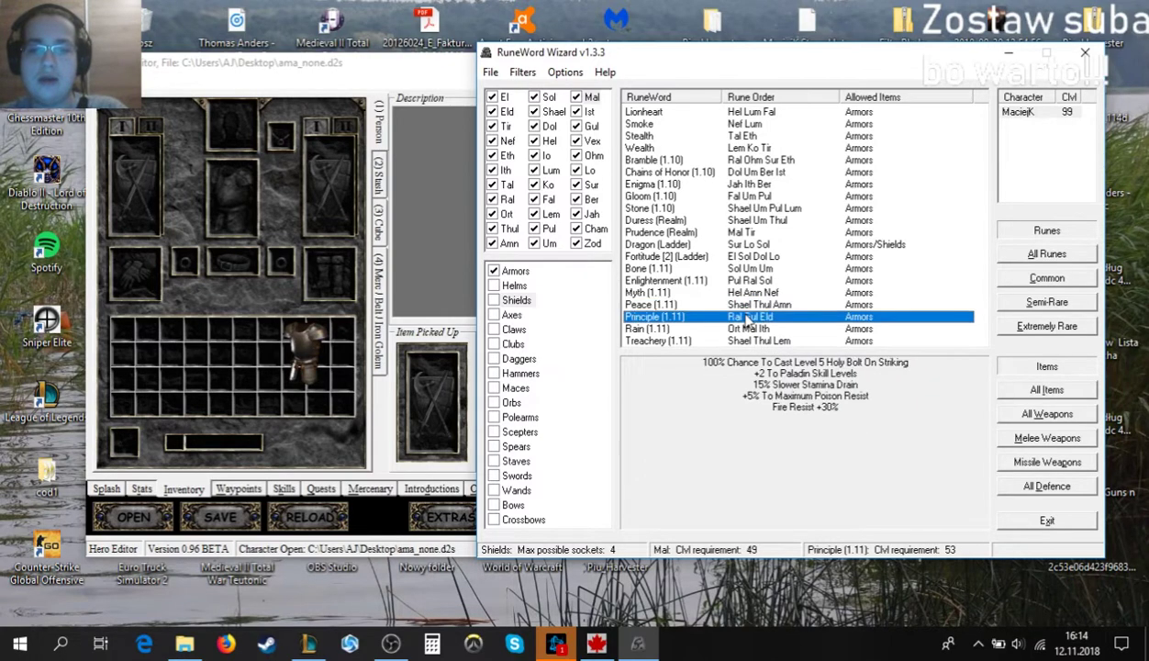
pyautogui.click(755, 329)
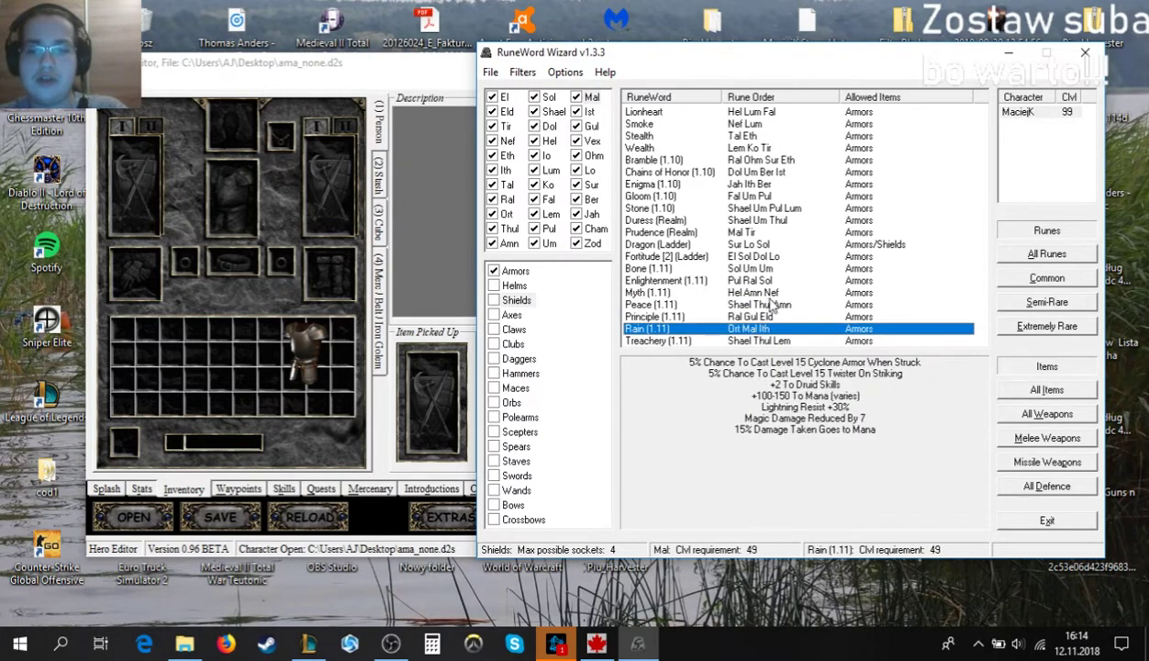
pyautogui.click(761, 292)
pyautogui.click(761, 283)
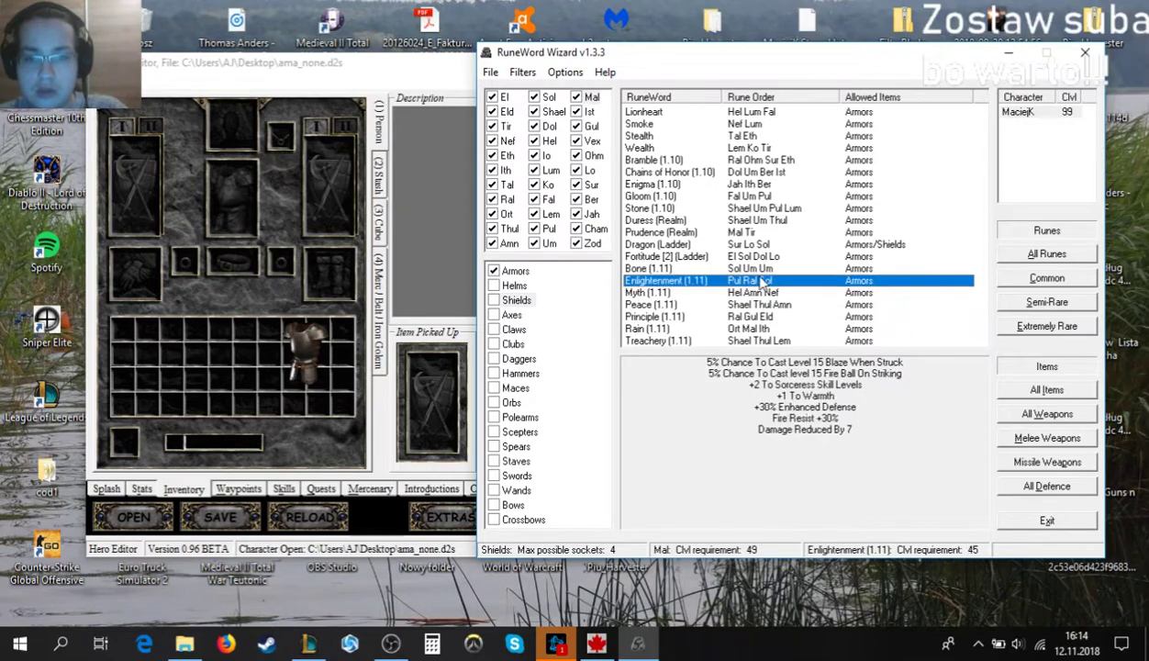
pyautogui.click(758, 269)
pyautogui.click(760, 257)
pyautogui.click(762, 245)
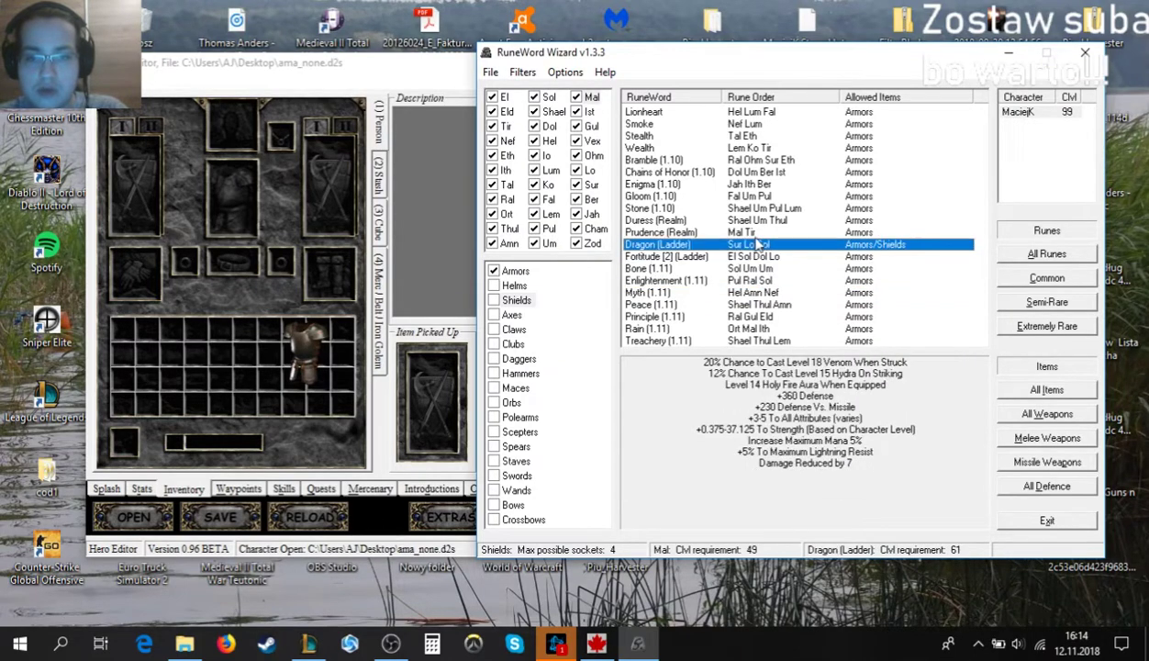
pyautogui.click(765, 233)
pyautogui.click(767, 245)
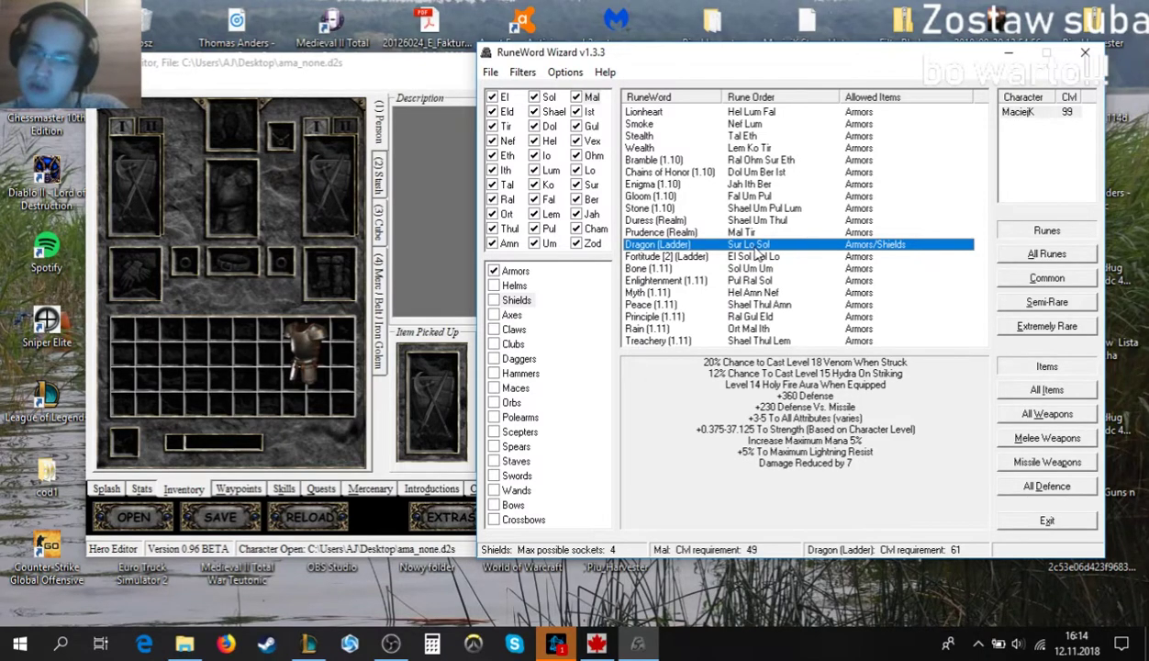
# Compare Gloom, Enigma and Bramble again, then select the Duress runeword to see its rune order and properties.
pyautogui.click(749, 198)
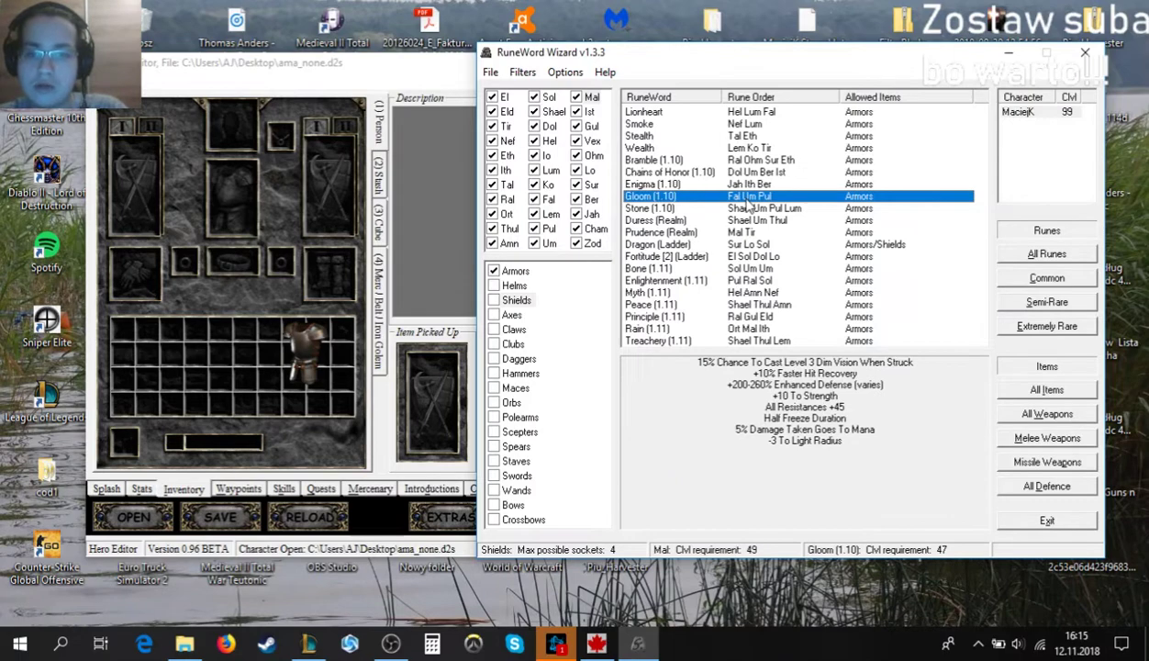
pyautogui.click(748, 183)
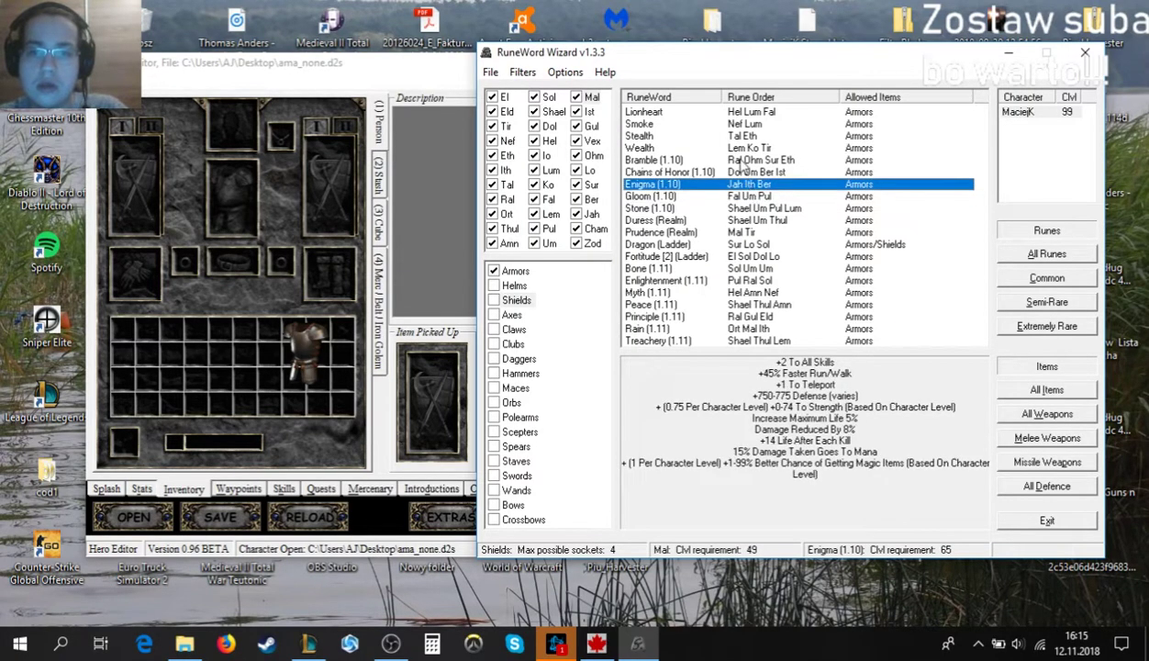
pyautogui.click(742, 161)
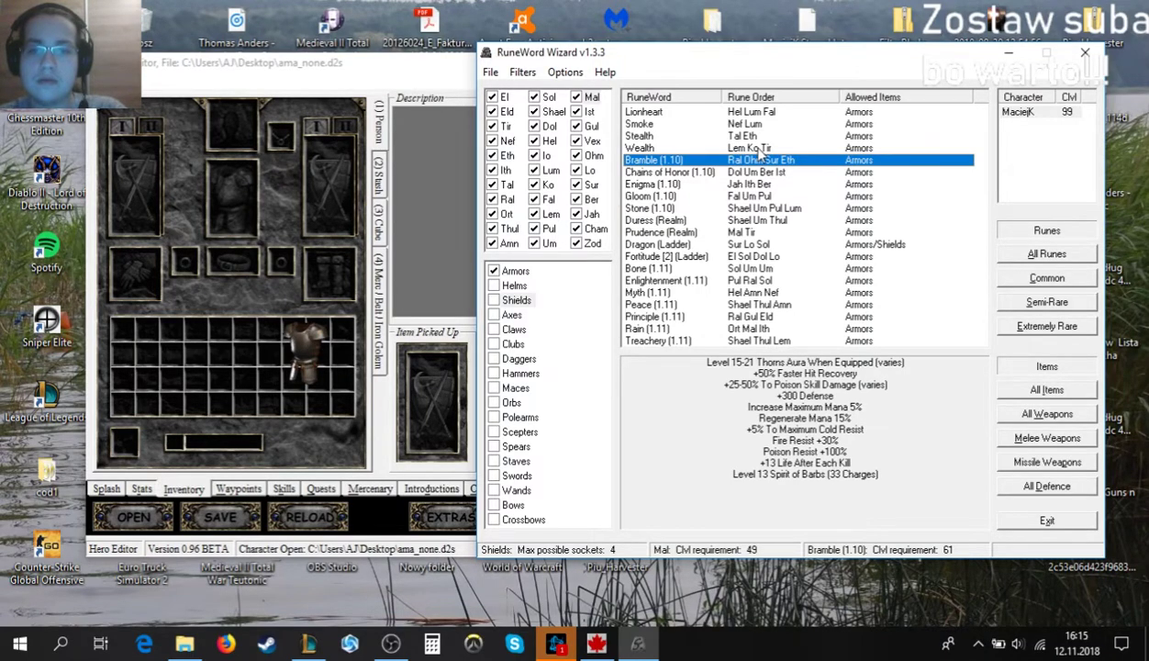
pyautogui.click(786, 222)
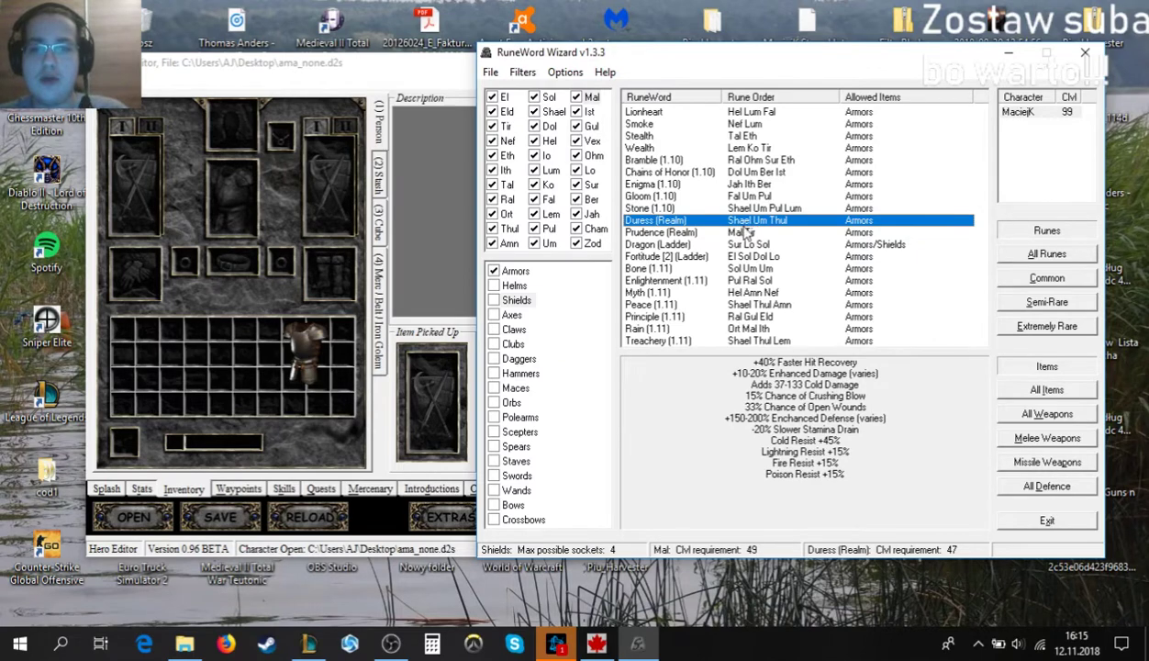
# Switch to Hero Editor, start an item import into the picked-up slot and browse to Kingpint'z Item Pack > Misc > Runes.
pyautogui.click(367, 303)
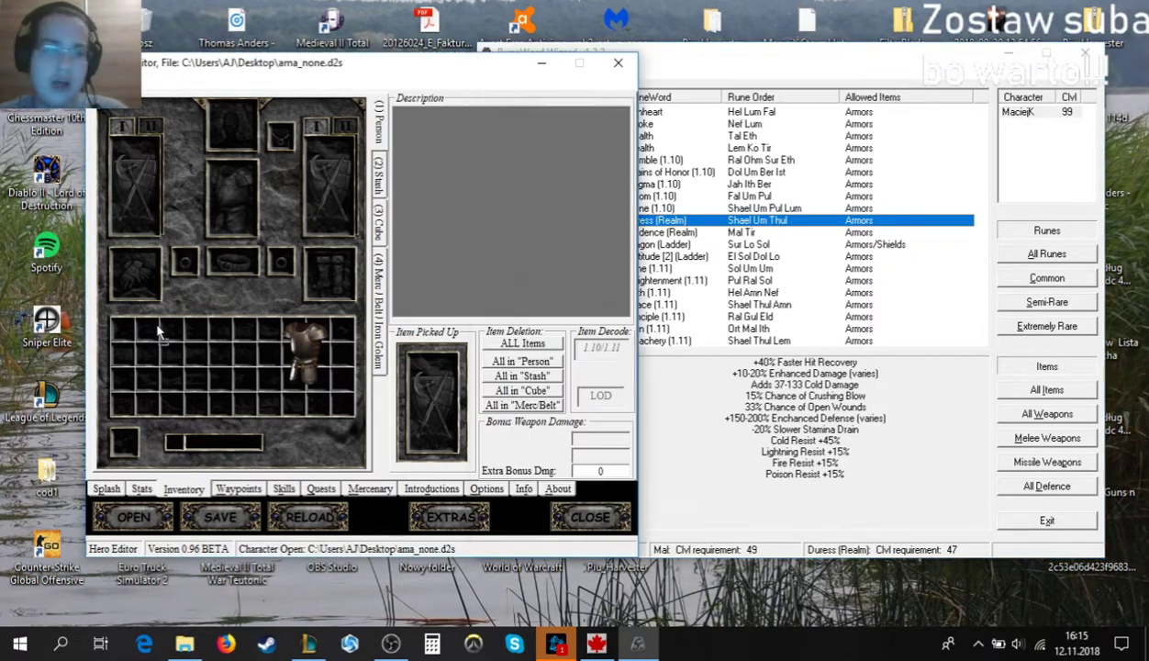
pyautogui.rightClick(439, 368)
pyautogui.click(560, 233)
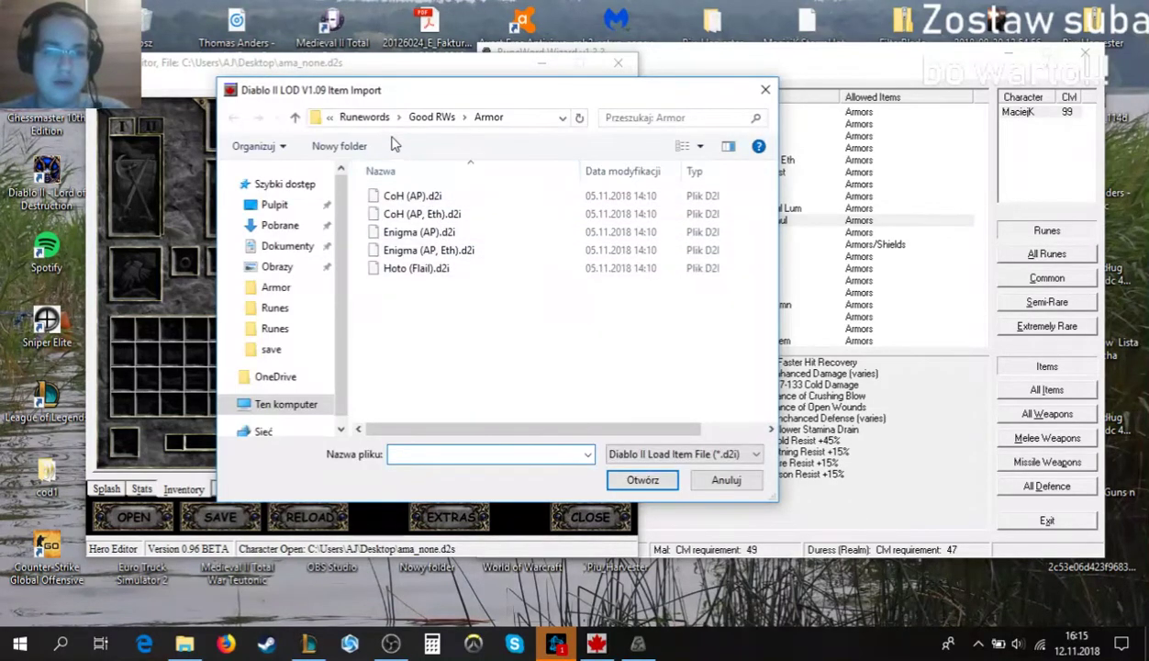
pyautogui.click(372, 120)
pyautogui.click(371, 121)
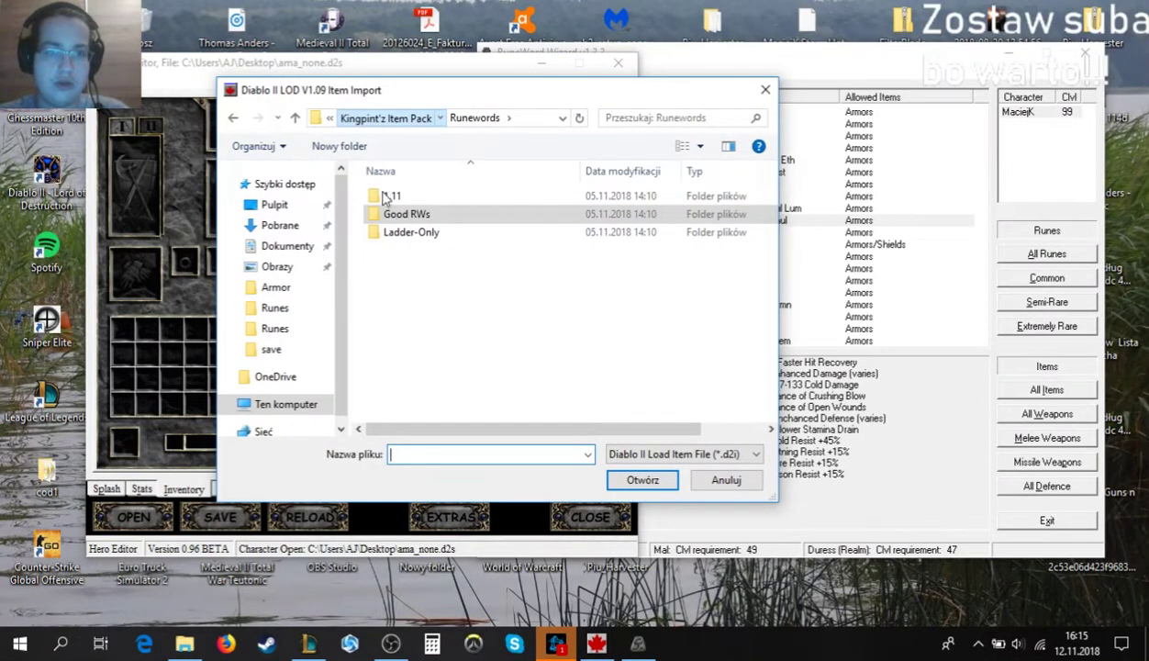
pyautogui.doubleClick(415, 217)
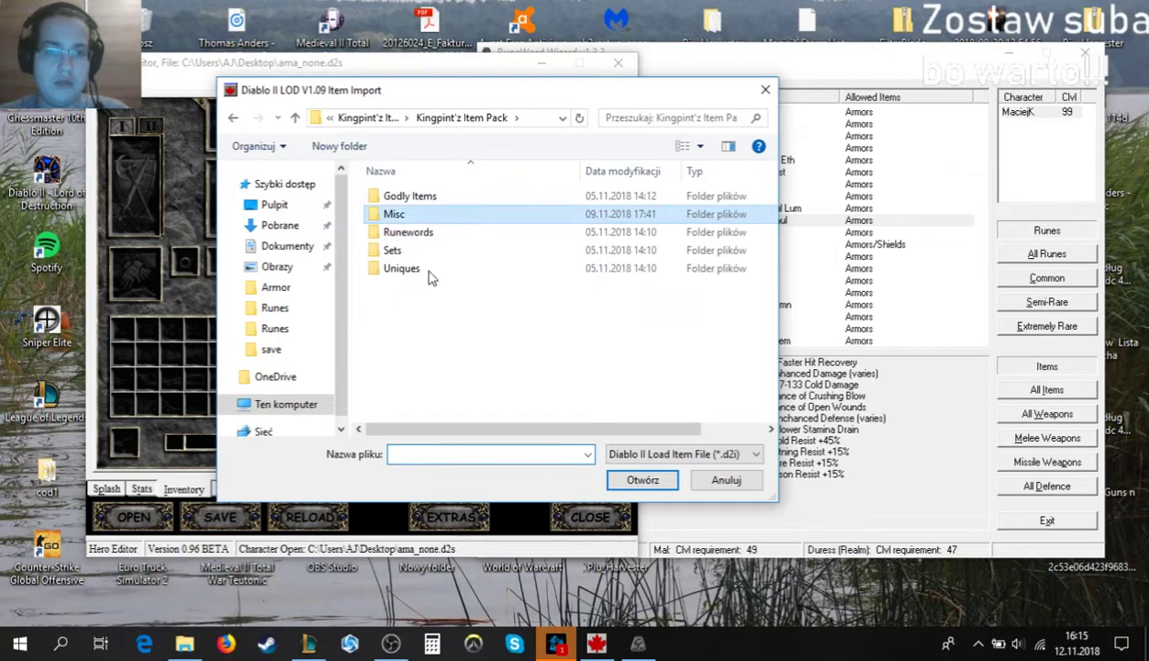
pyautogui.doubleClick(410, 314)
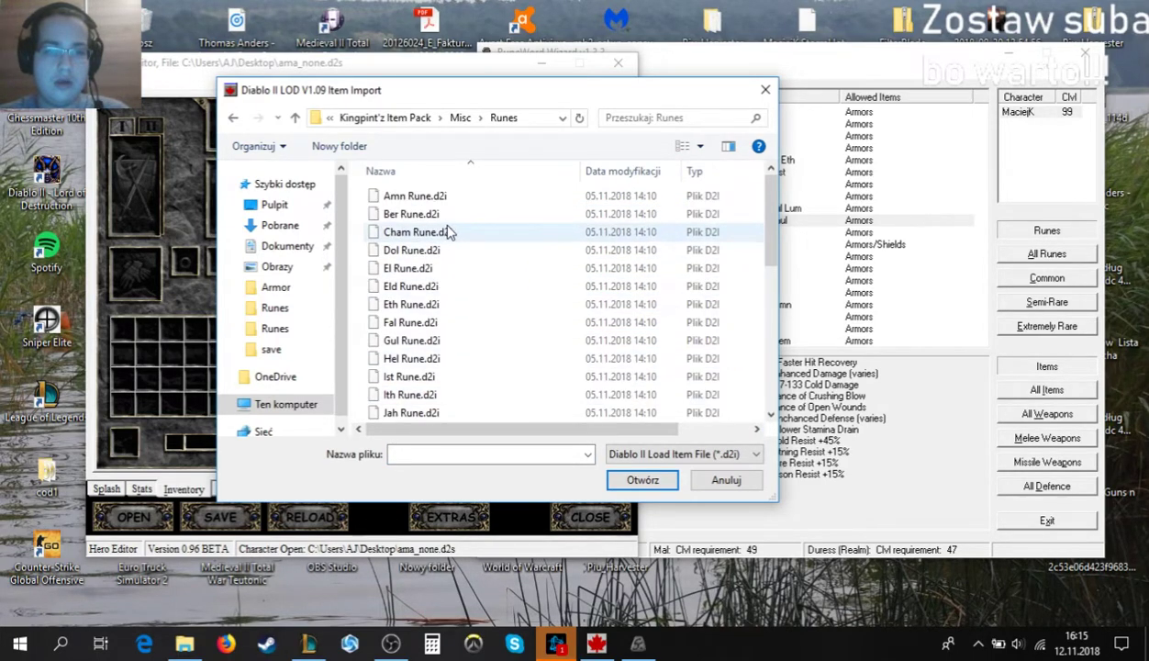
# Move the import dialog clear of the rune order list, import Shael Rune.d2i and place the rune in the inventory's first row.
pyautogui.moveTo(692, 96); pyautogui.dragTo(573, 92)
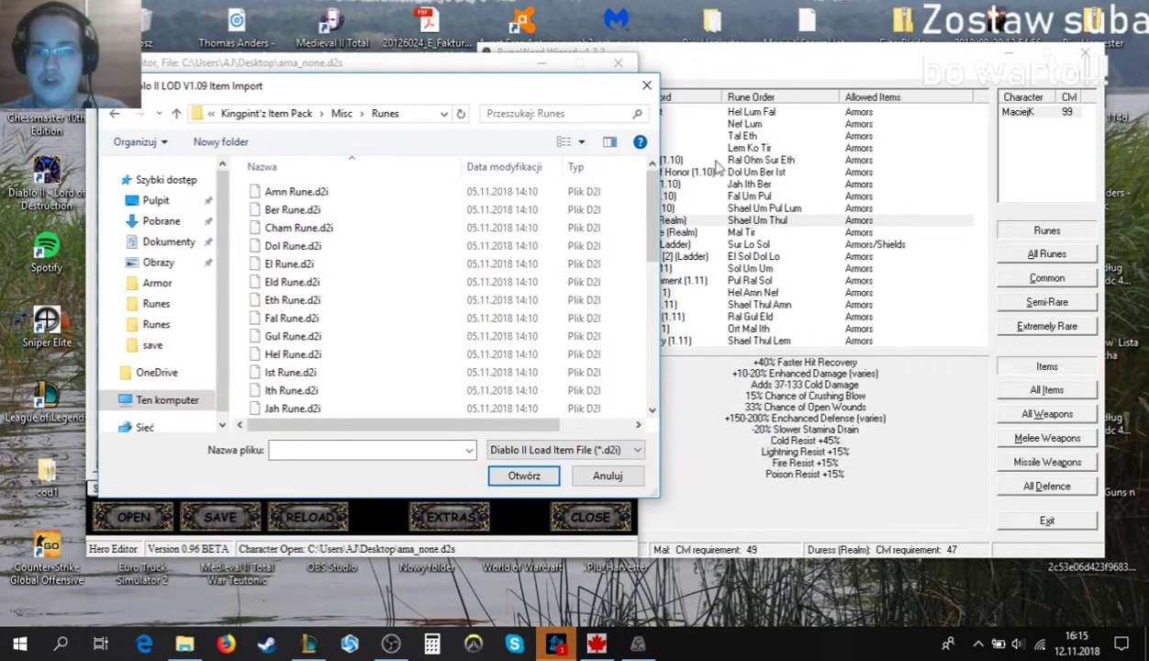
pyautogui.scroll(-4, 372, 290)
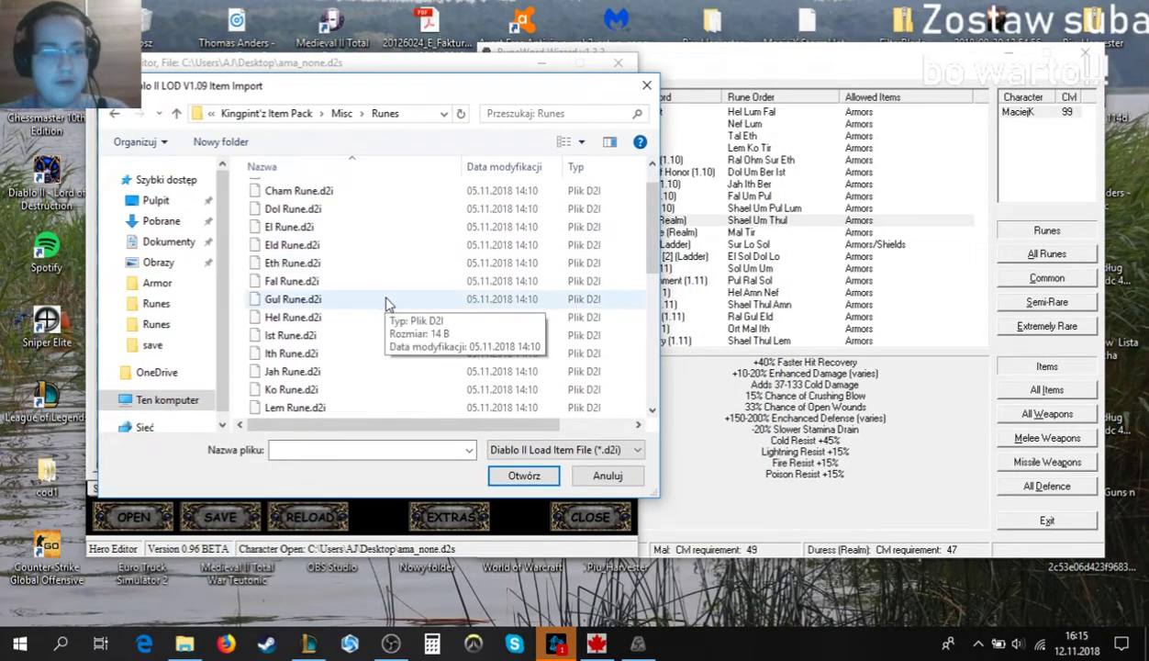
pyautogui.scroll(-2, 305, 229)
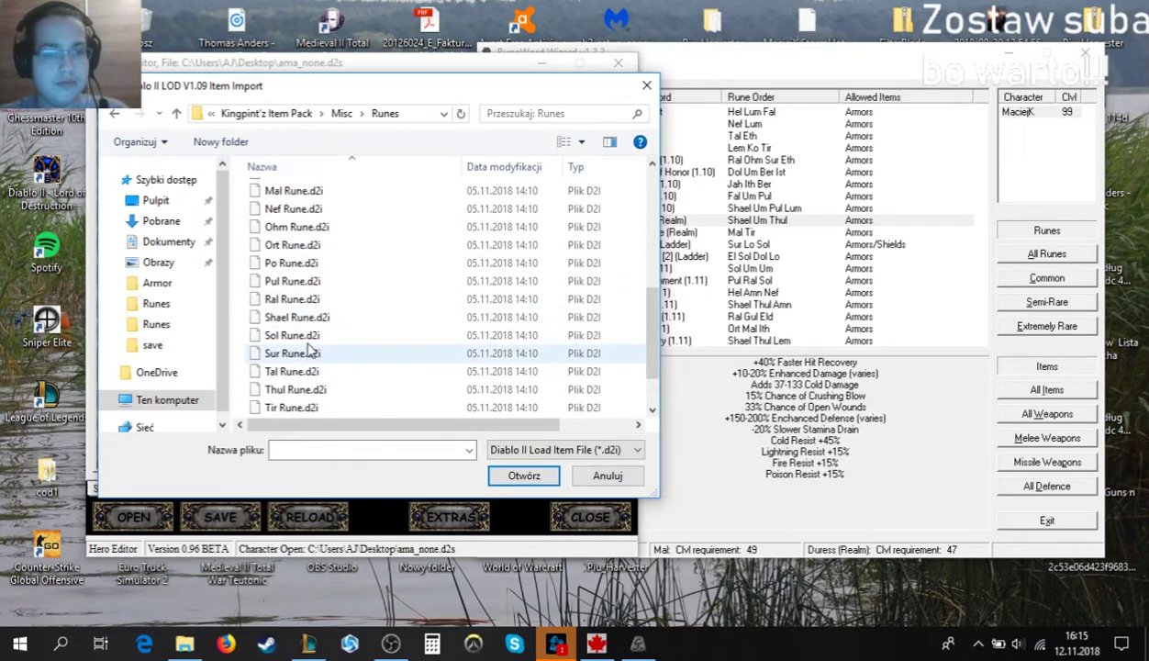
pyautogui.doubleClick(299, 321)
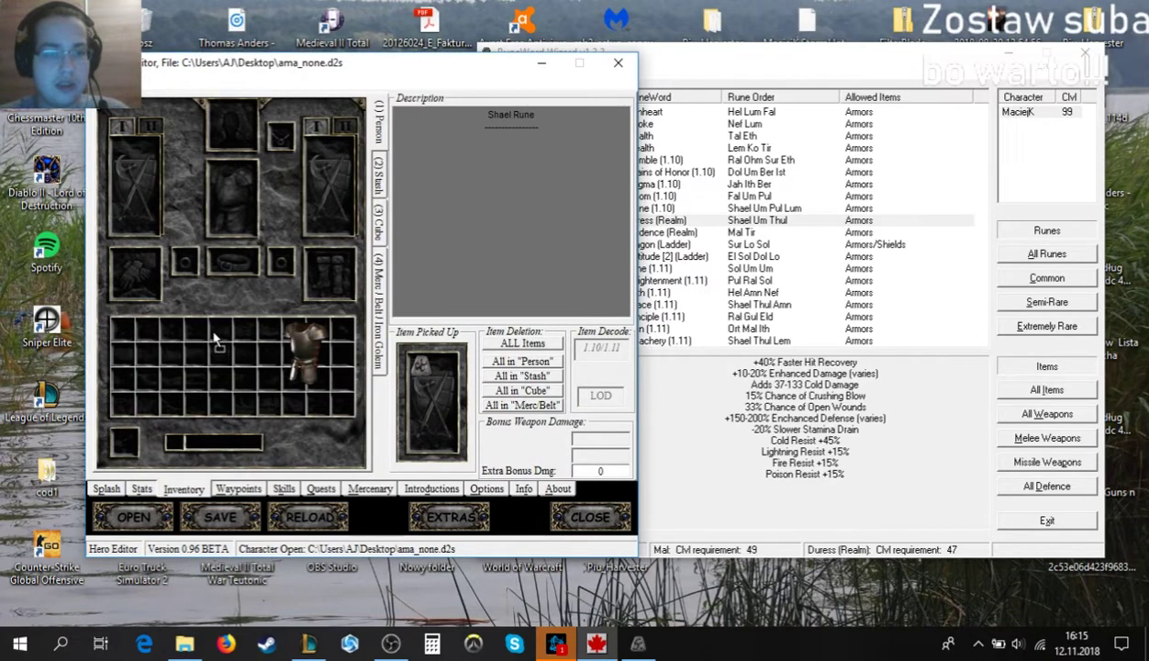
pyautogui.click(178, 333)
pyautogui.click(323, 360)
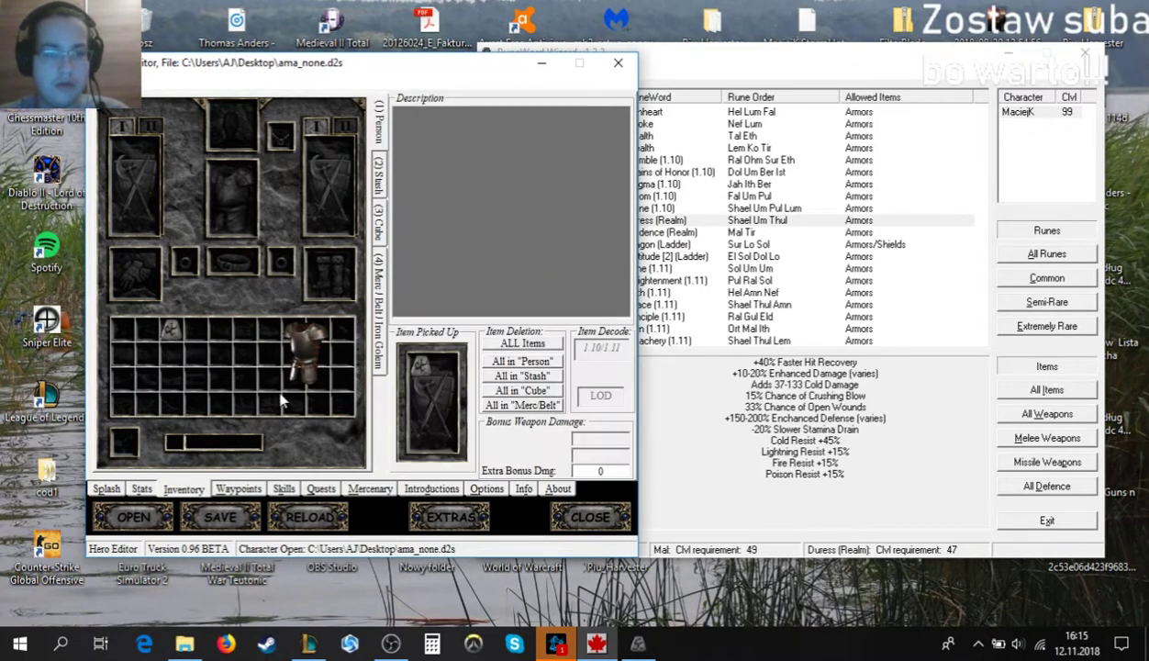
# Import Um Rune.d2i into the picked-up slot, overwriting the Shael Rune held there.
pyautogui.rightClick(440, 400)
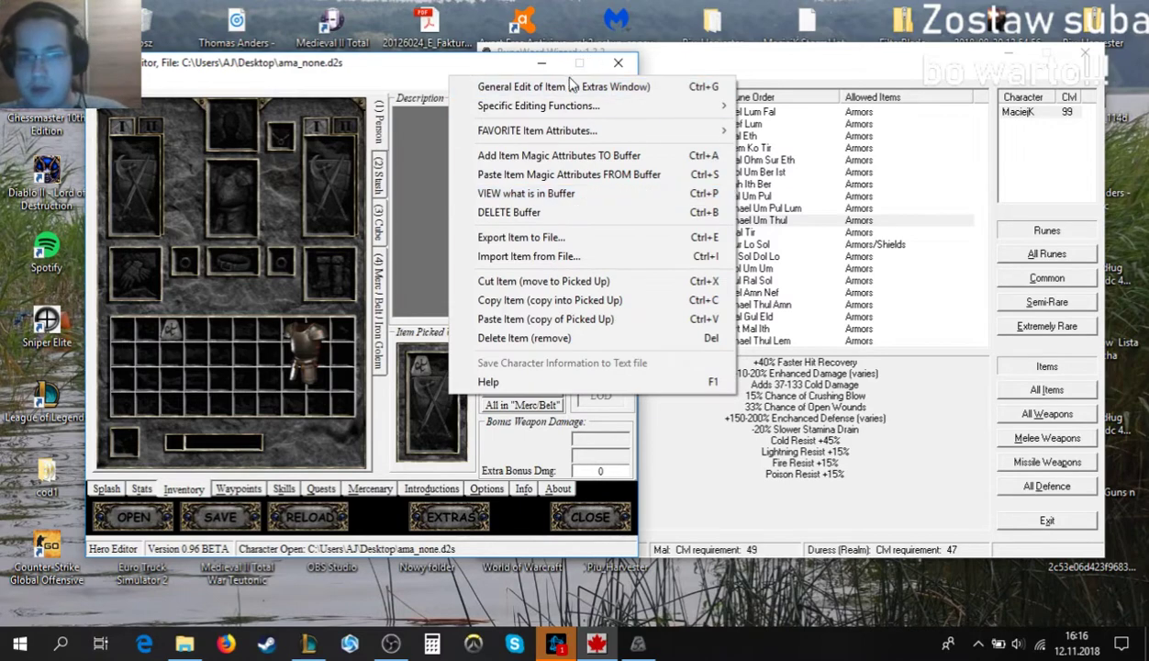
pyautogui.click(513, 259)
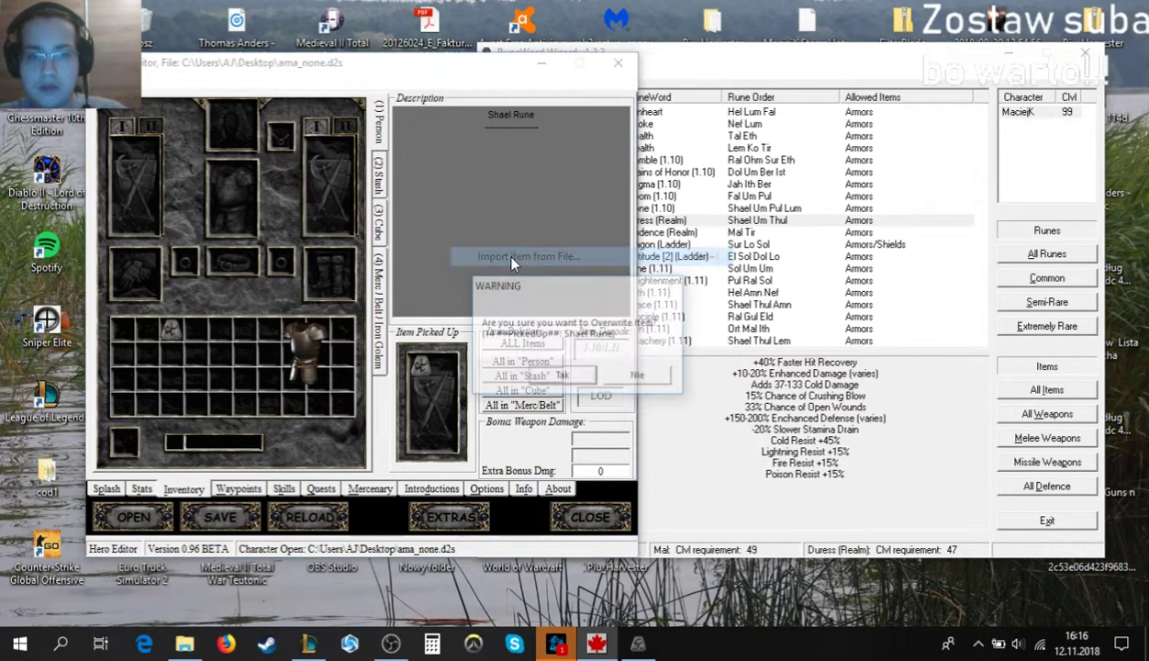
pyautogui.click(560, 375)
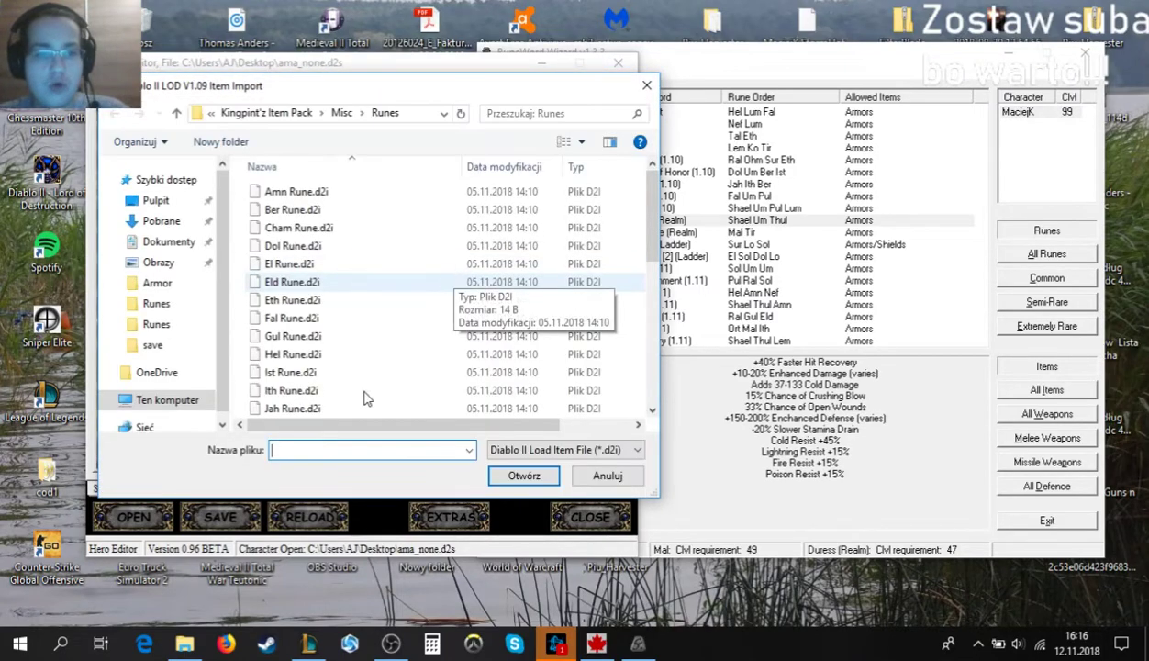
pyautogui.scroll(-4, 365, 397)
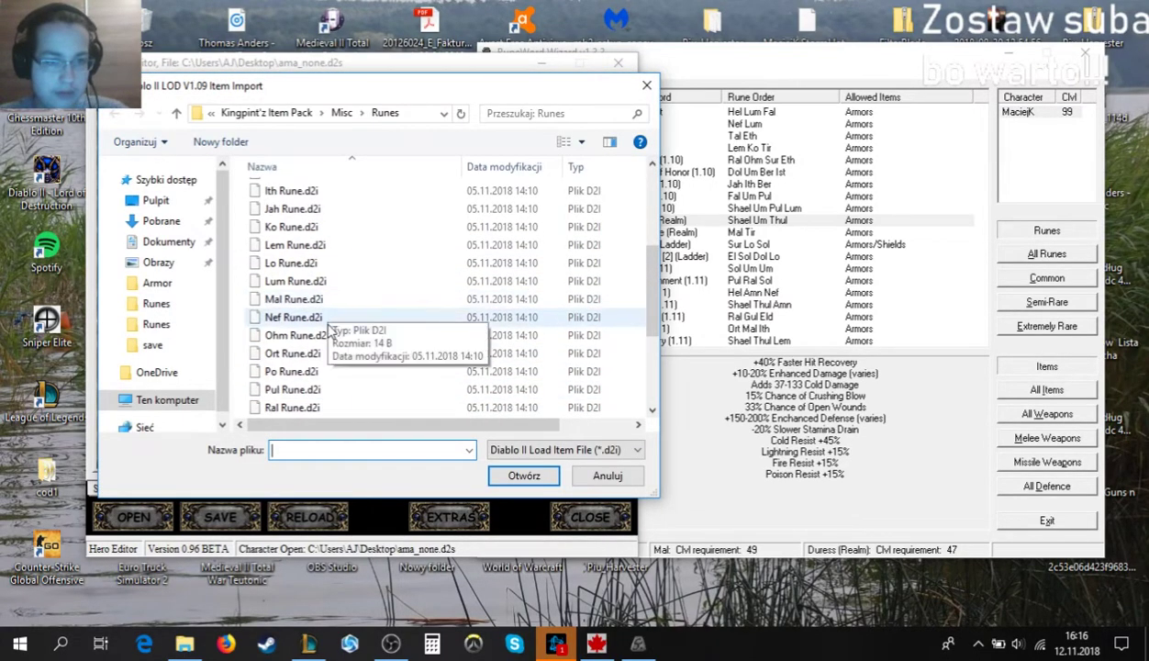
pyautogui.scroll(-3, 328, 326)
pyautogui.click(313, 372)
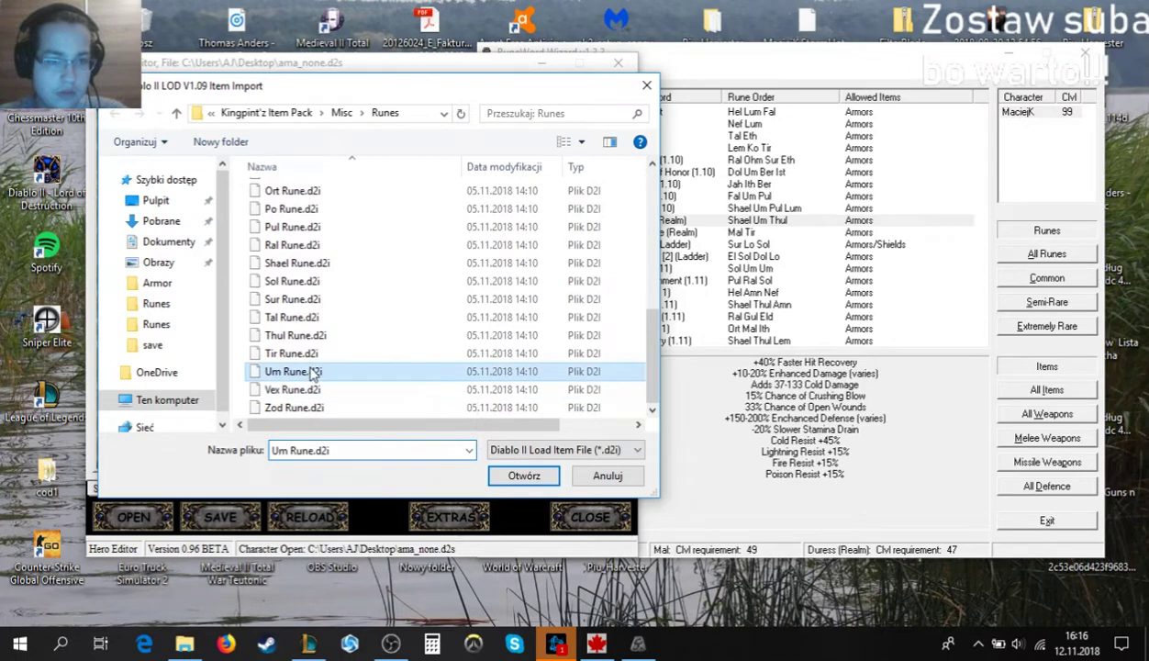
pyautogui.doubleClick(312, 371)
# Place the Um Rune directly below the Shael Rune in the inventory and clear the picked-up slot.
pyautogui.moveTo(435, 367); pyautogui.dragTo(170, 353)
pyautogui.rightClick(423, 376)
pyautogui.click(565, 319)
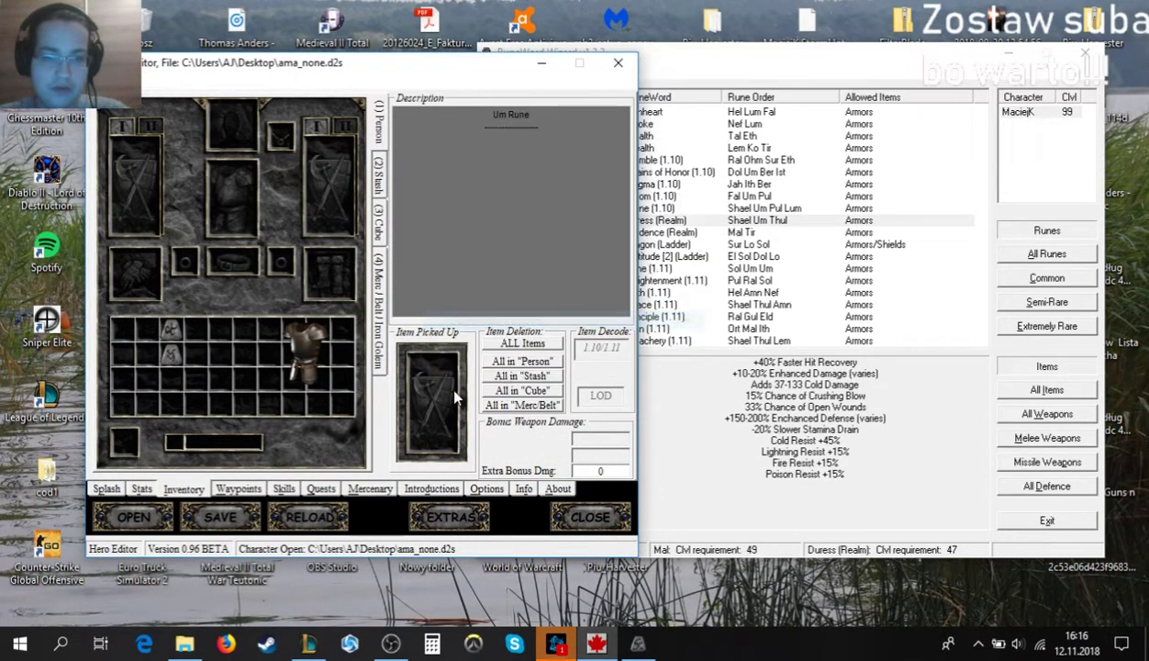
# Import Thul Rune.d2i, place it directly below the Um Rune in the inventory and clear the picked-up slot.
pyautogui.rightClick(444, 382)
pyautogui.click(555, 259)
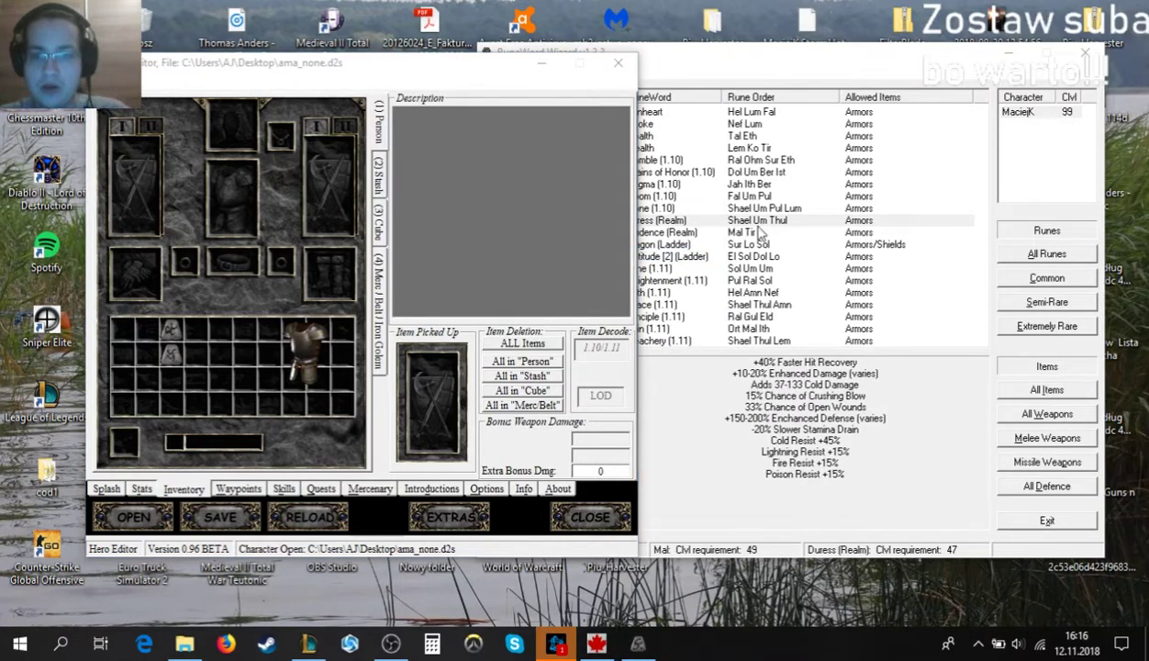
pyautogui.scroll(-5, 403, 364)
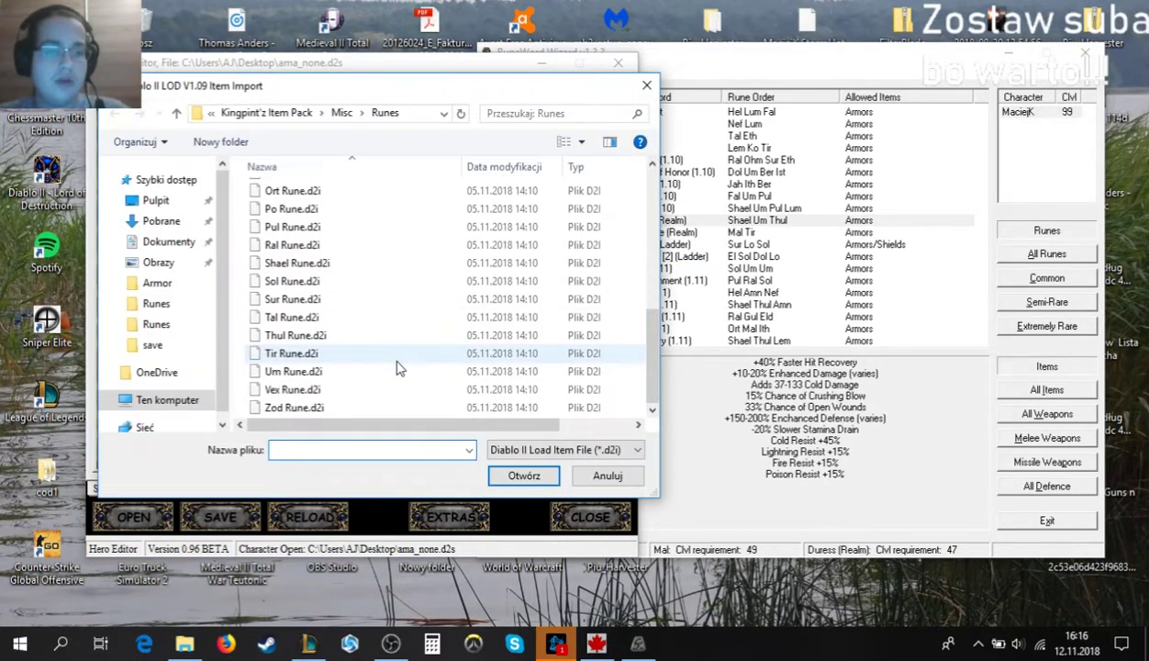
pyautogui.doubleClick(400, 328)
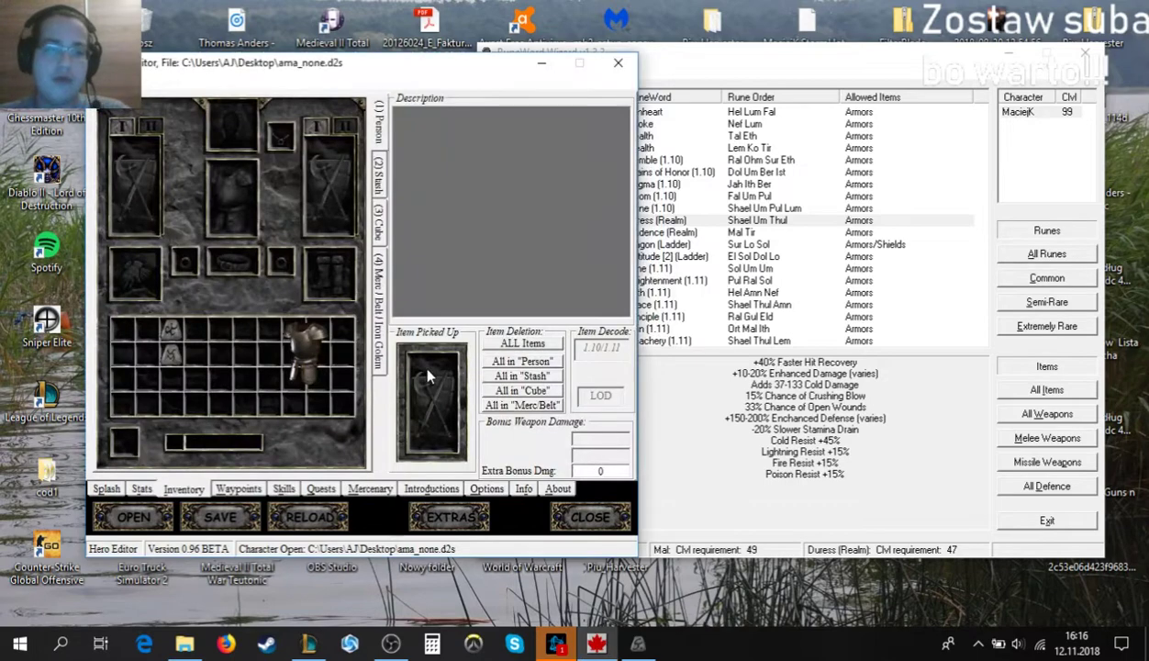
pyautogui.click(172, 378)
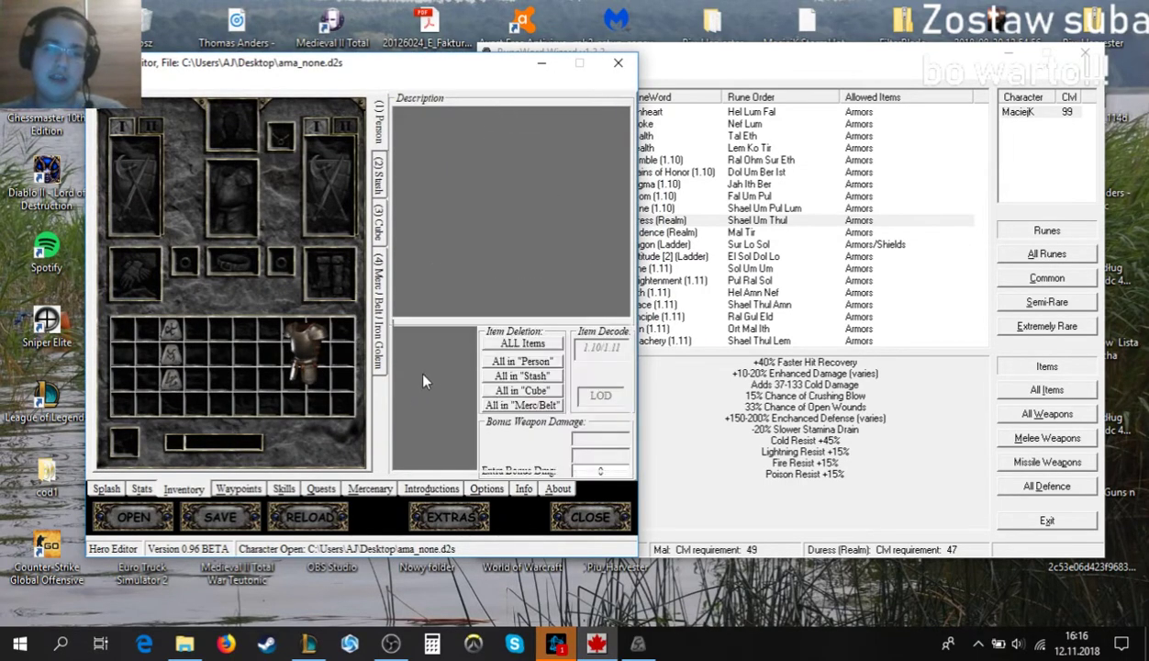
pyautogui.rightClick(425, 366)
pyautogui.click(541, 314)
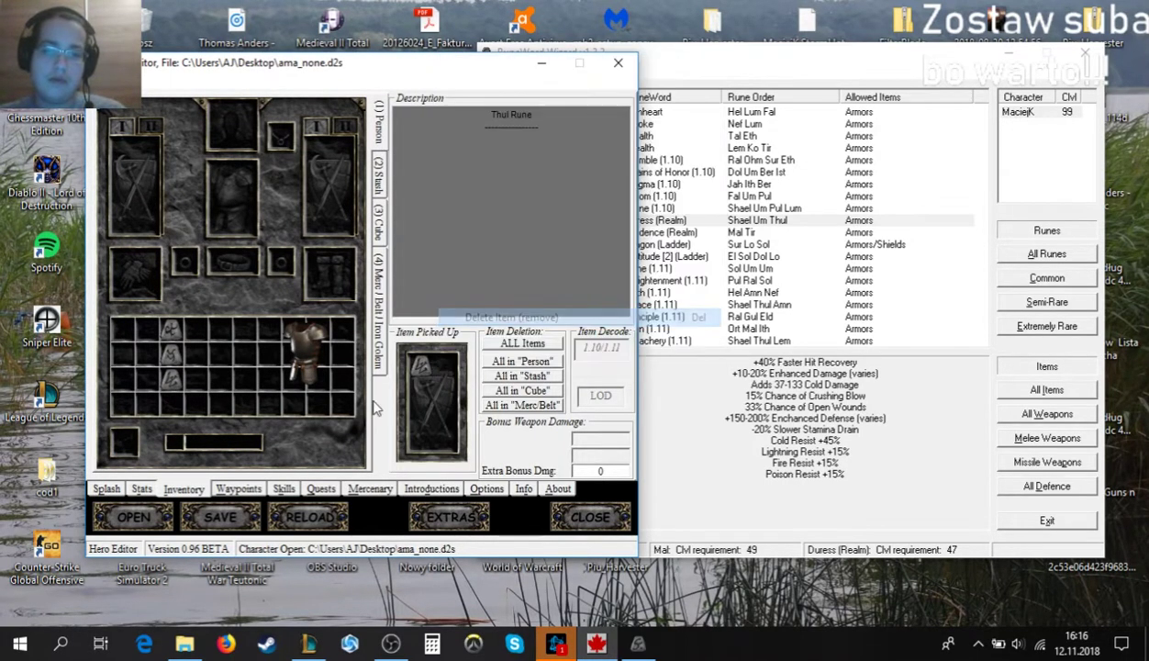
pyautogui.rightClick(423, 361)
pyautogui.click(341, 82)
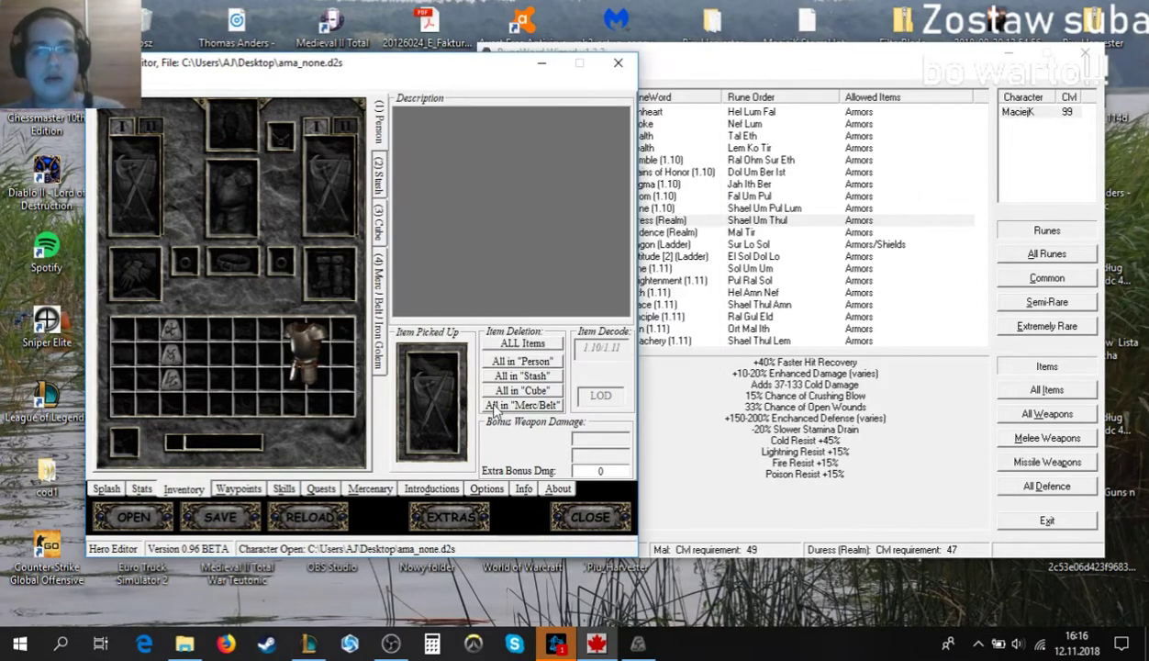
# In the extras' item editor, remove the socketed Jah, Ith and Ber runes from the Archon Plate one after another.
pyautogui.click(459, 517)
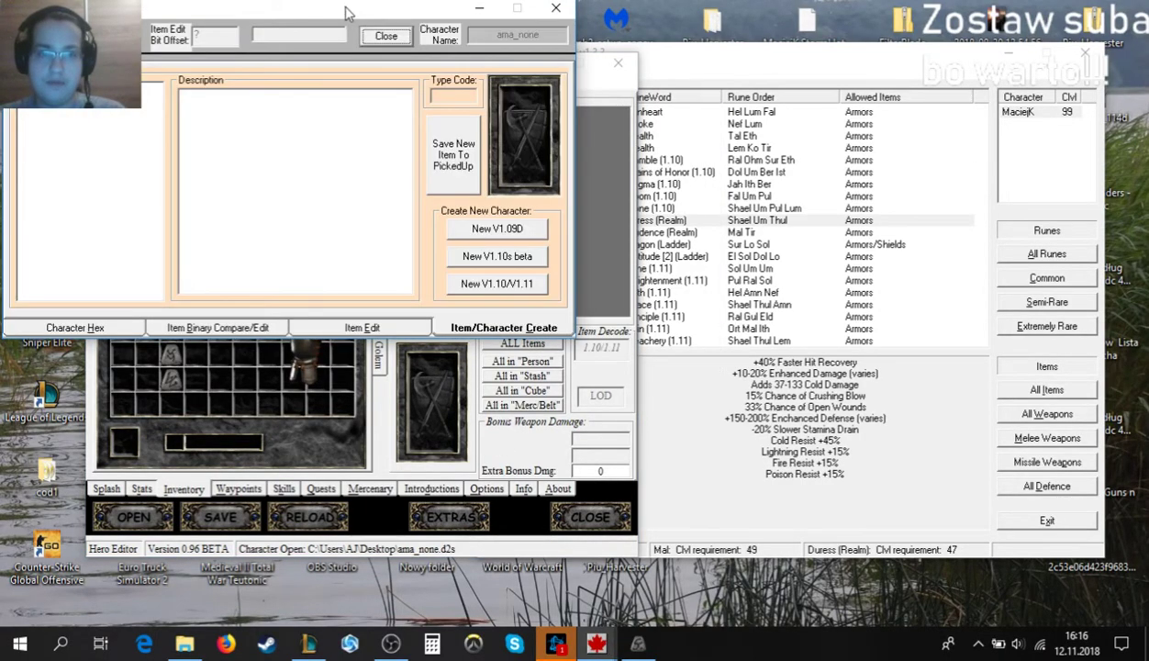
pyautogui.moveTo(330, 10)
pyautogui.mouseDown()
pyautogui.moveTo(545, 79)
pyautogui.moveTo(706, 70)
pyautogui.mouseUp()
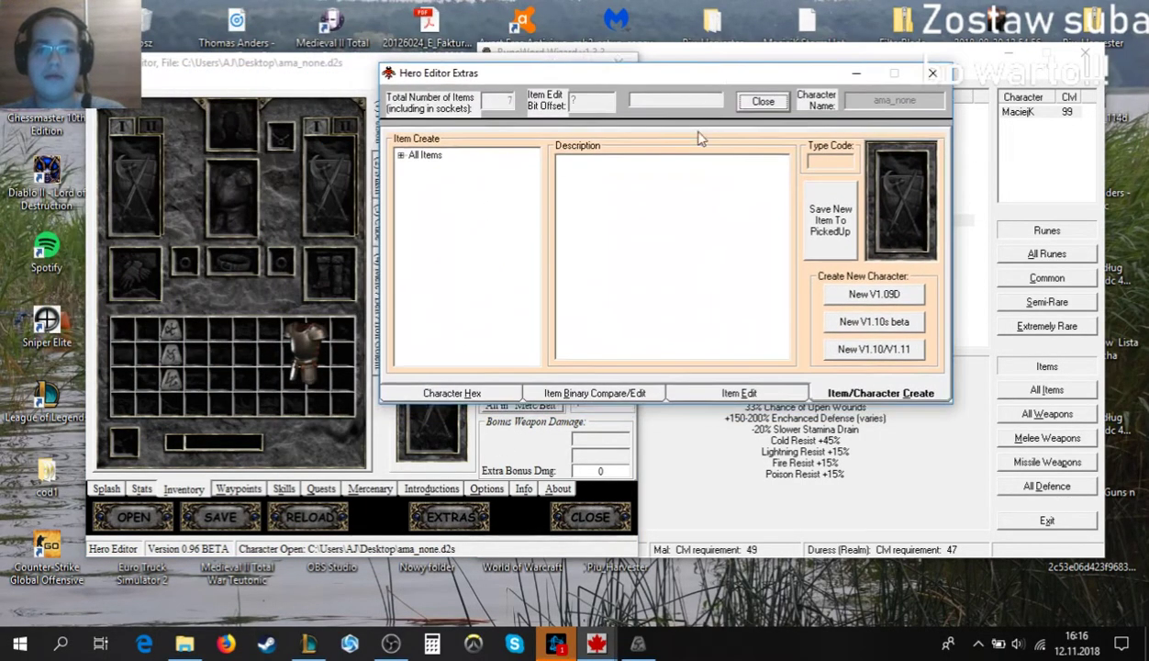
pyautogui.click(739, 391)
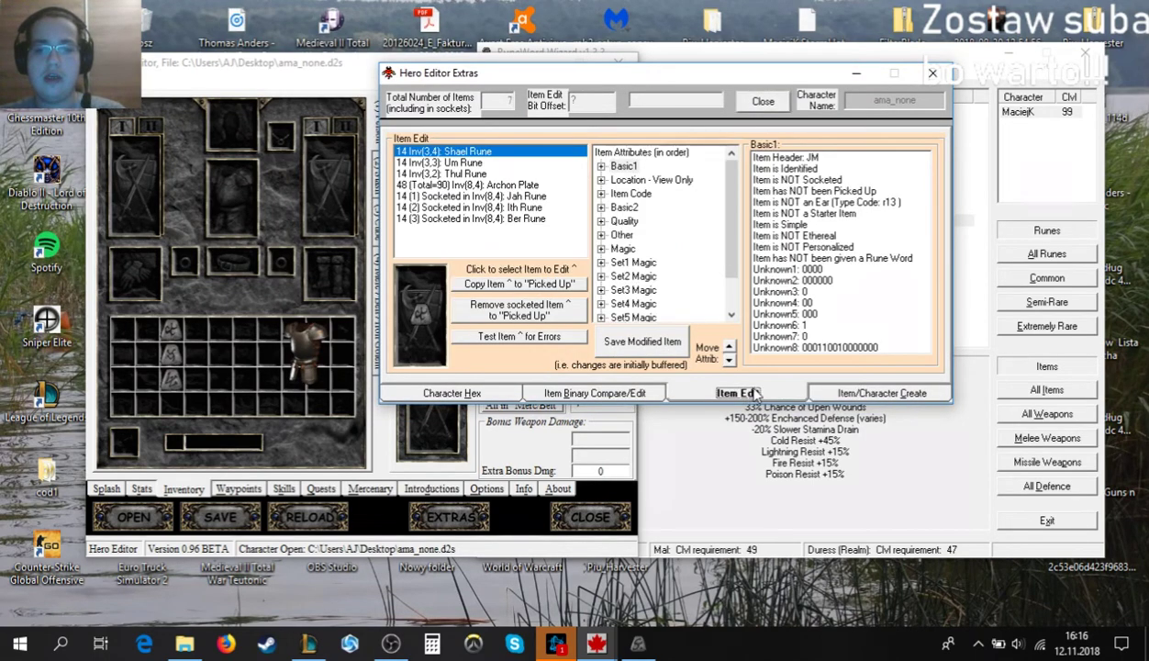
pyautogui.click(474, 185)
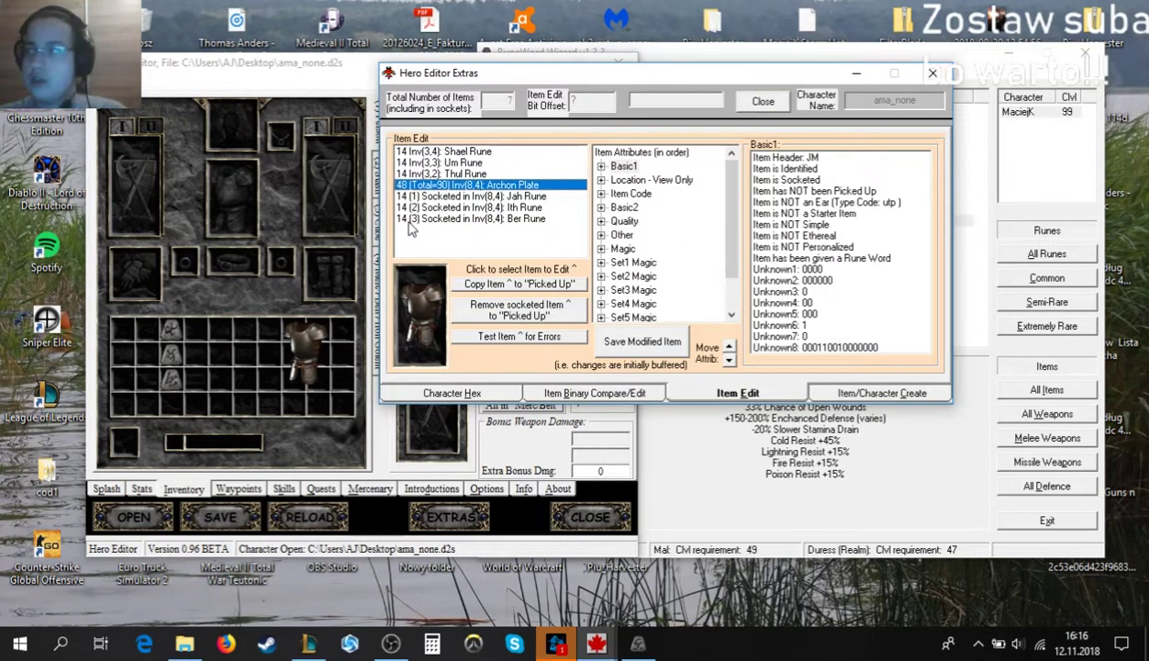
pyautogui.click(469, 196)
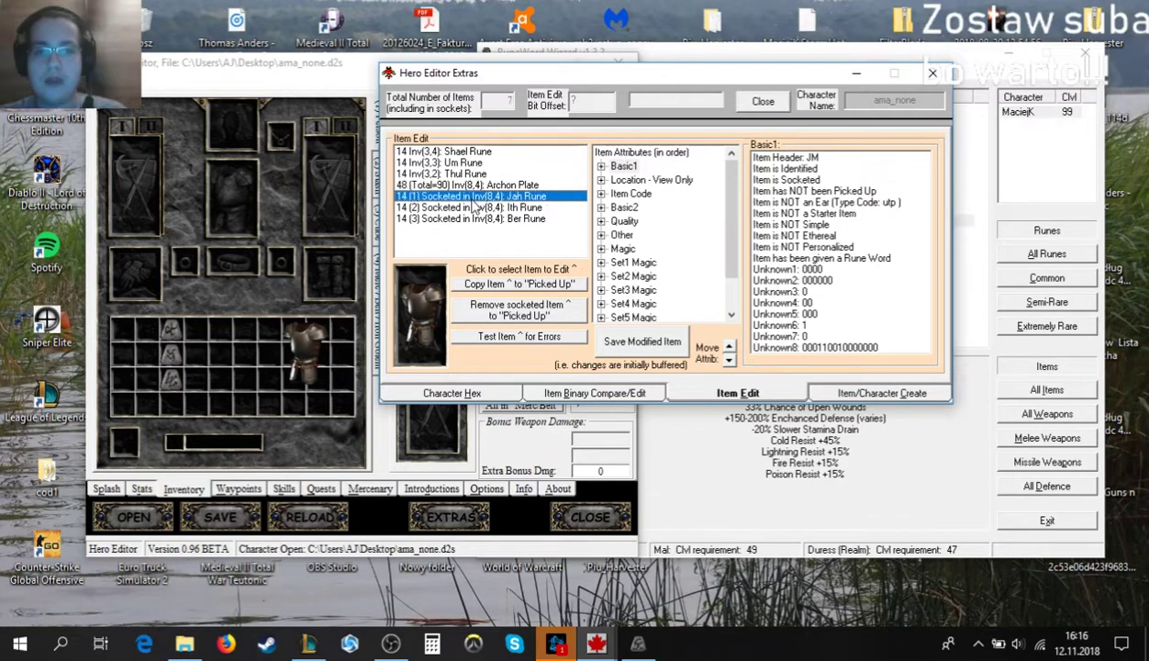
pyautogui.click(540, 312)
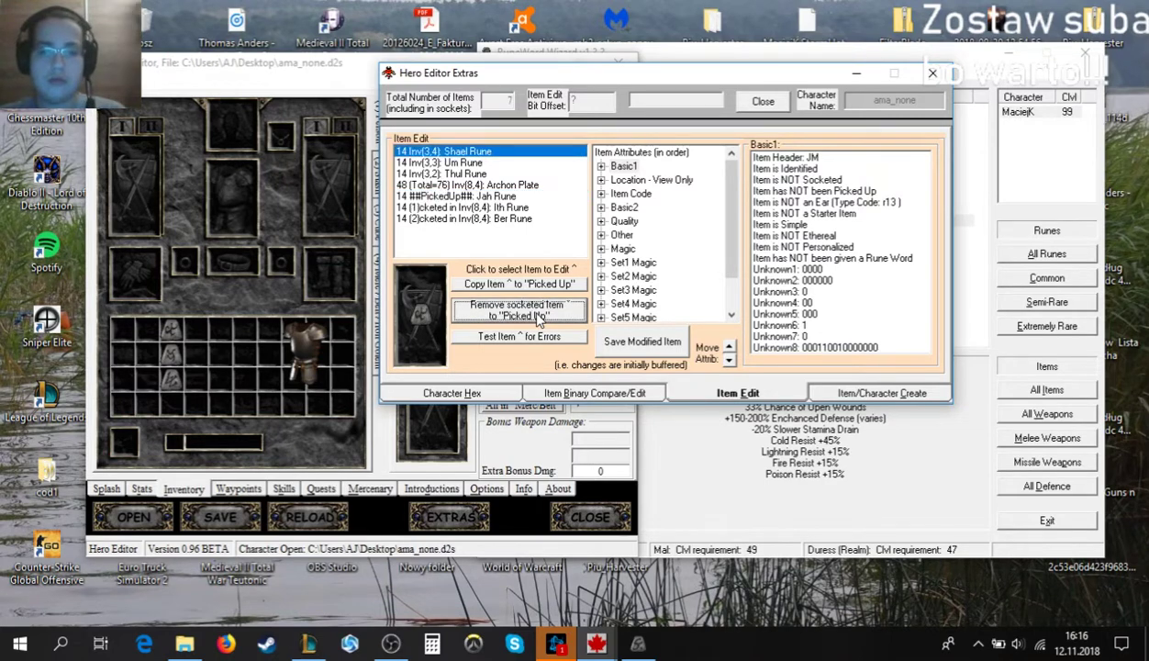
pyautogui.click(514, 208)
pyautogui.click(538, 312)
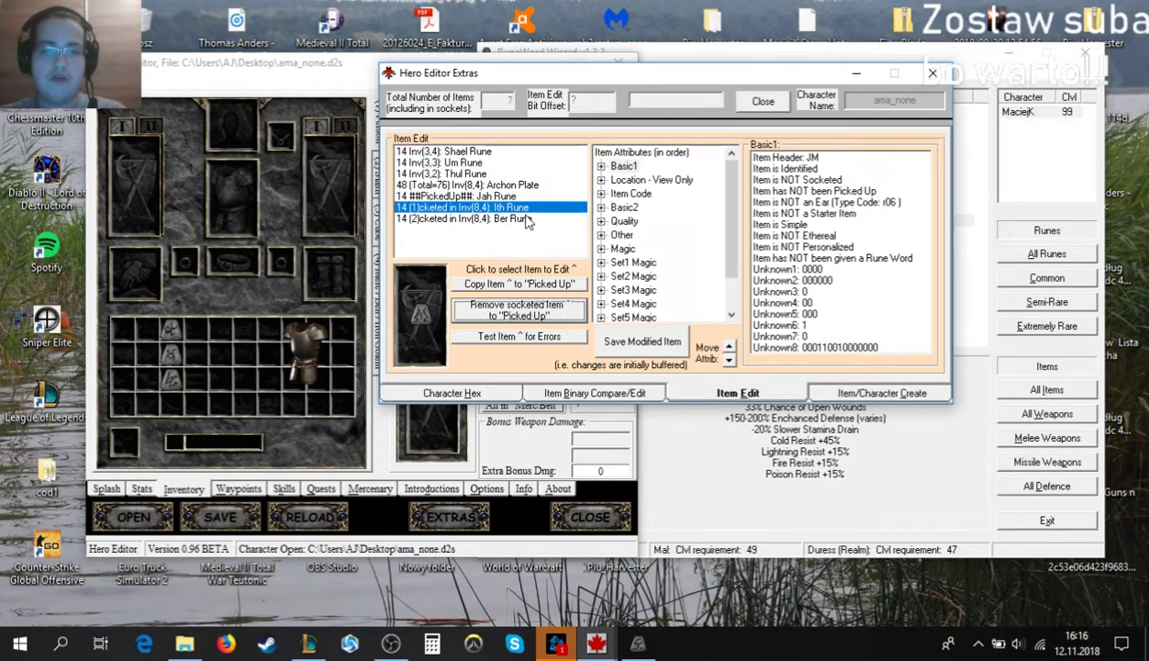
pyautogui.click(512, 209)
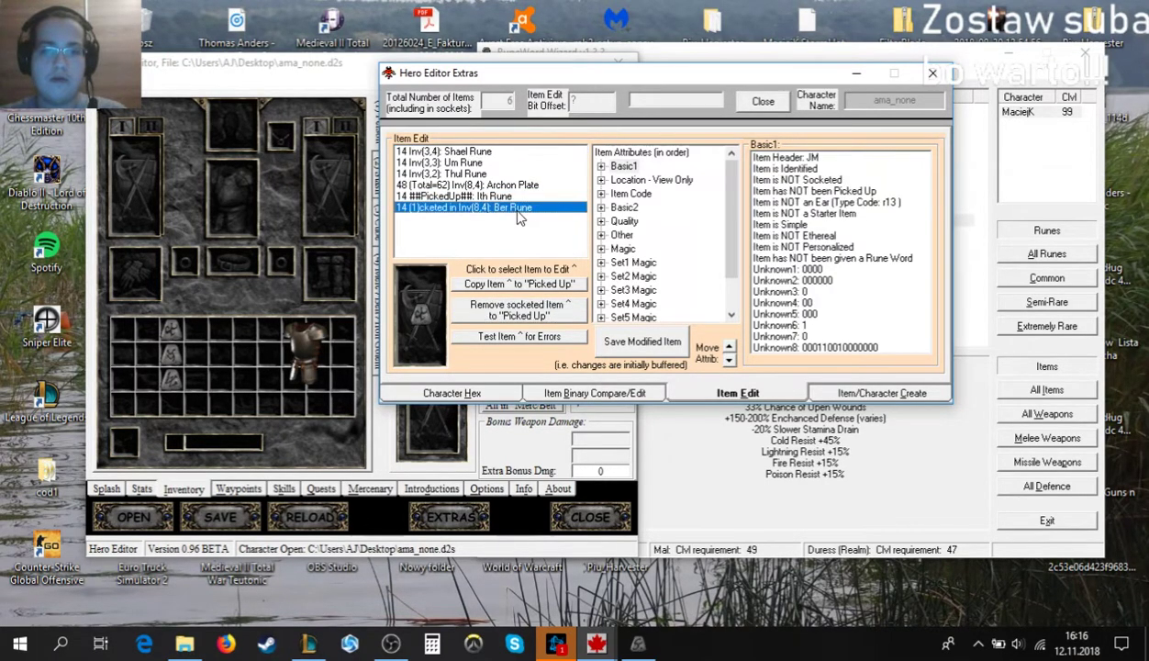
pyautogui.click(507, 312)
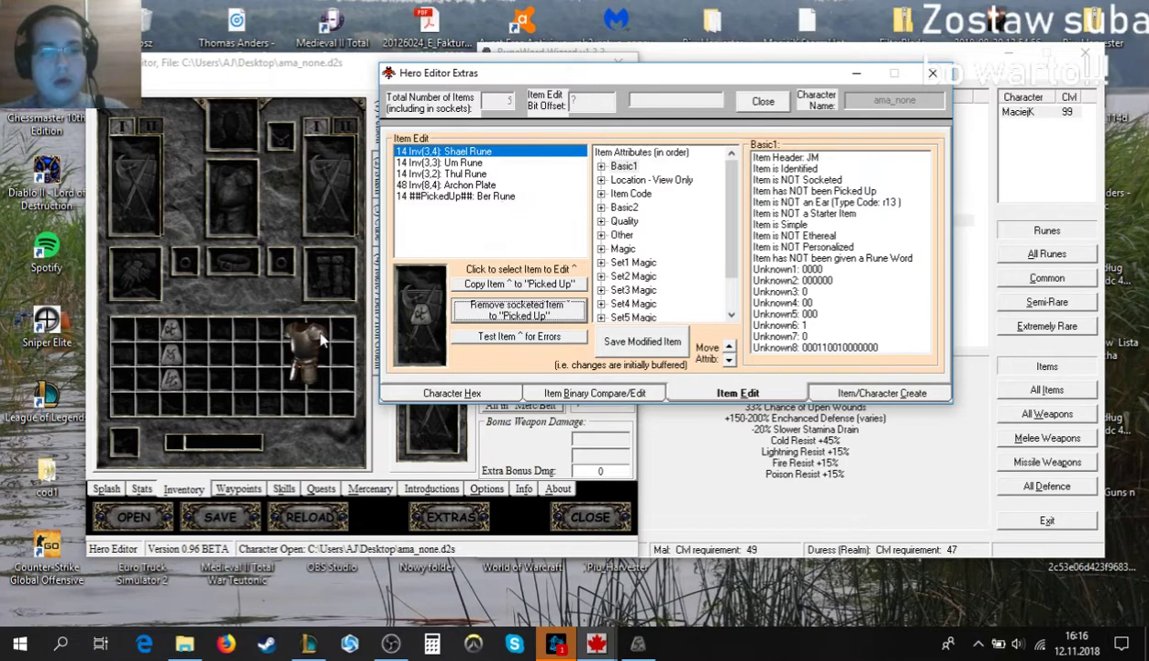
# Check the Archon Plate's emptied sockets, close the extras window and delete the Ber Rune from the picked-up slot.
pyautogui.click(290, 278)
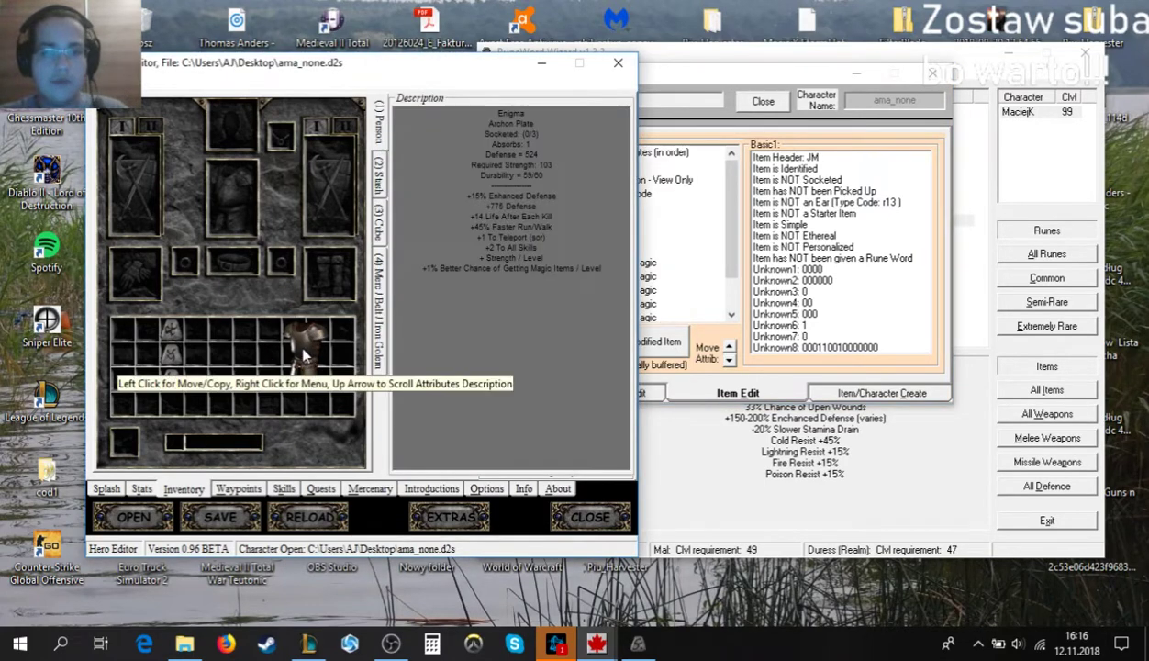
pyautogui.click(303, 356)
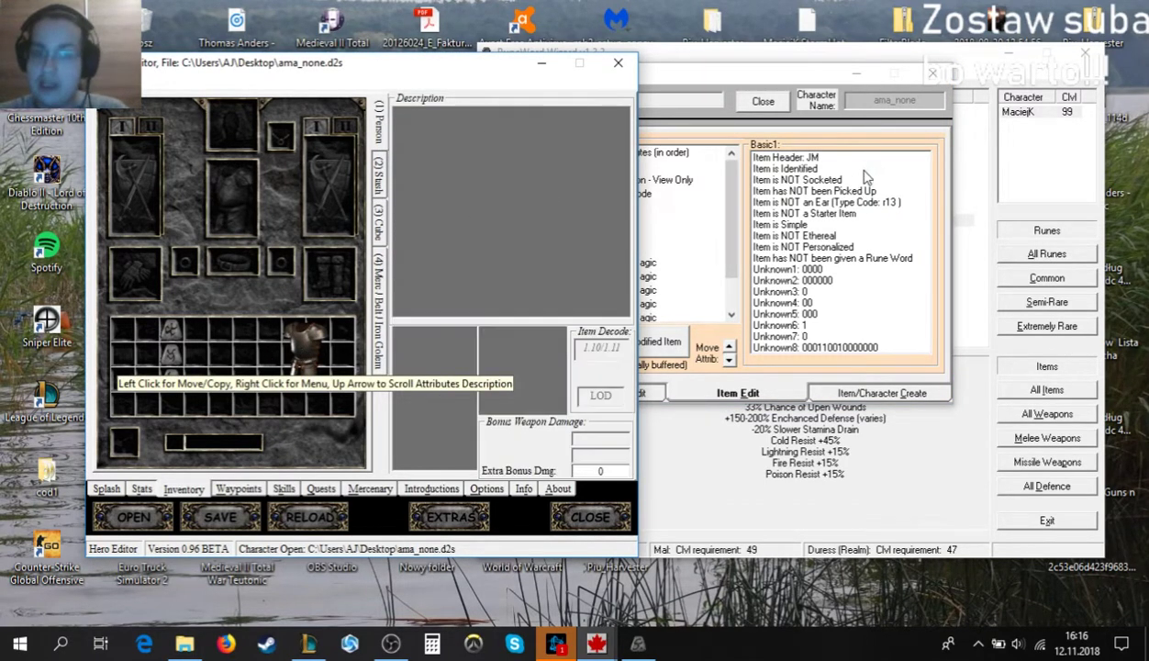
pyautogui.click(933, 73)
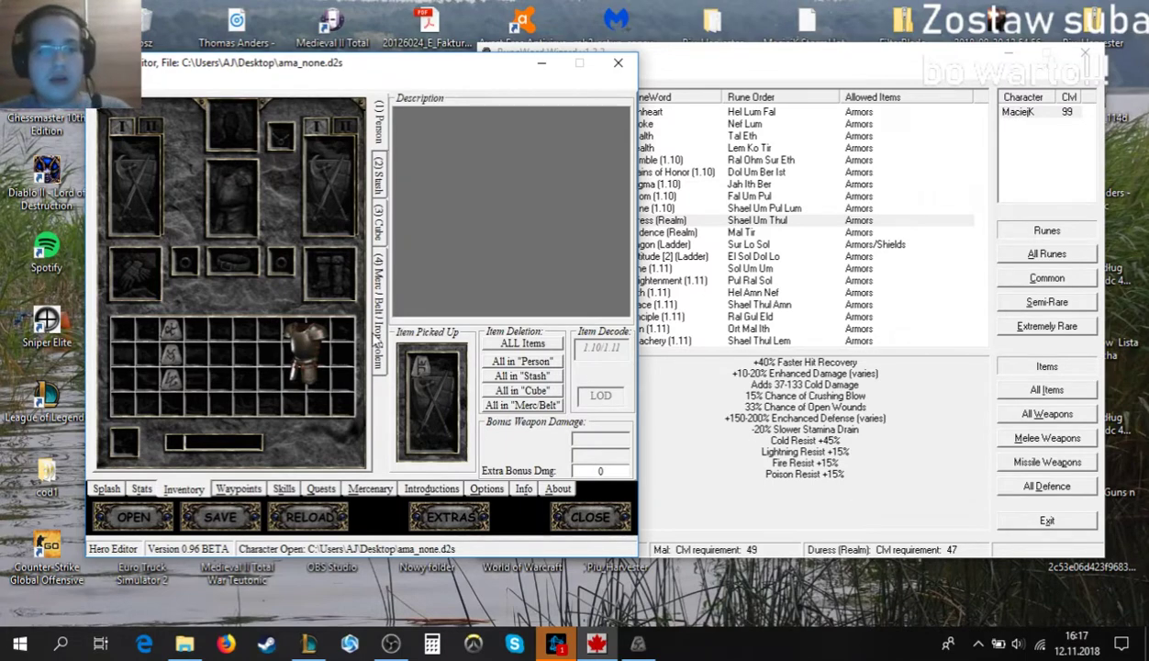
pyautogui.rightClick(485, 311)
pyautogui.click(569, 263)
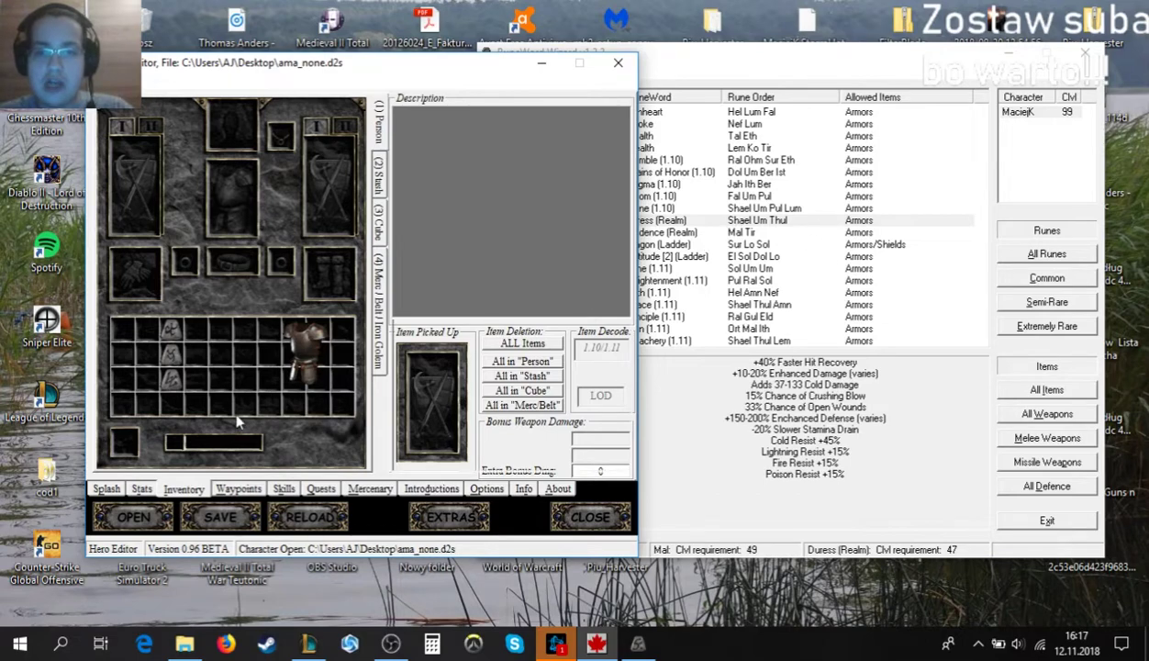
# Socket the Shael, Um and Thul runes into the Archon Plate in that order.
pyautogui.click(170, 329)
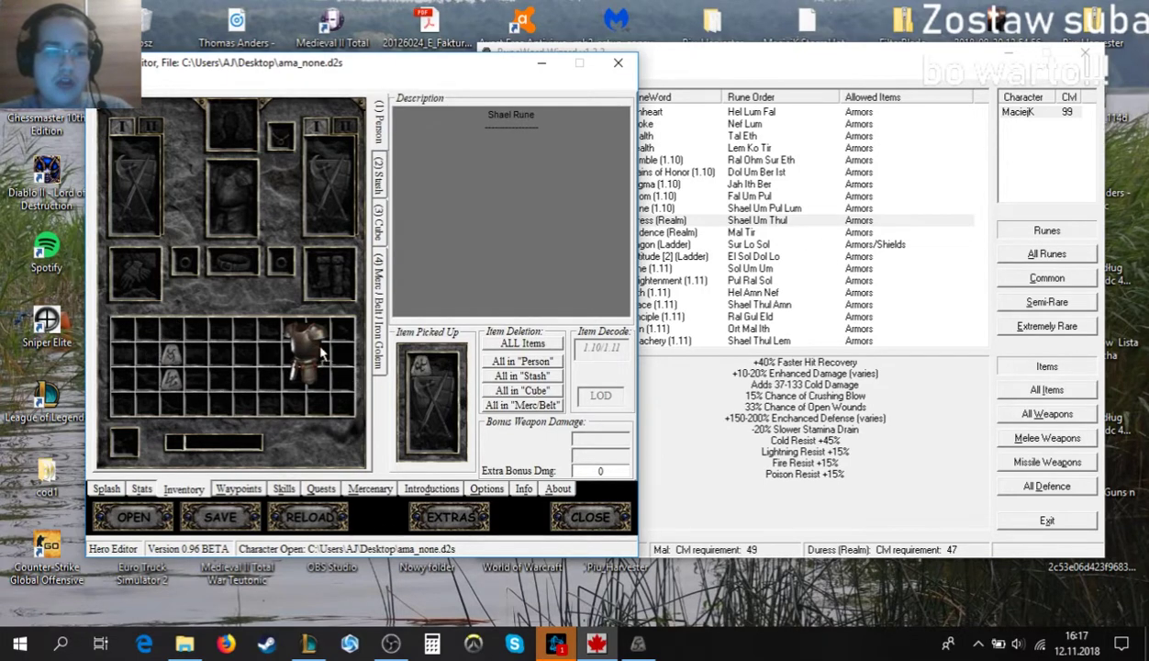
pyautogui.click(172, 356)
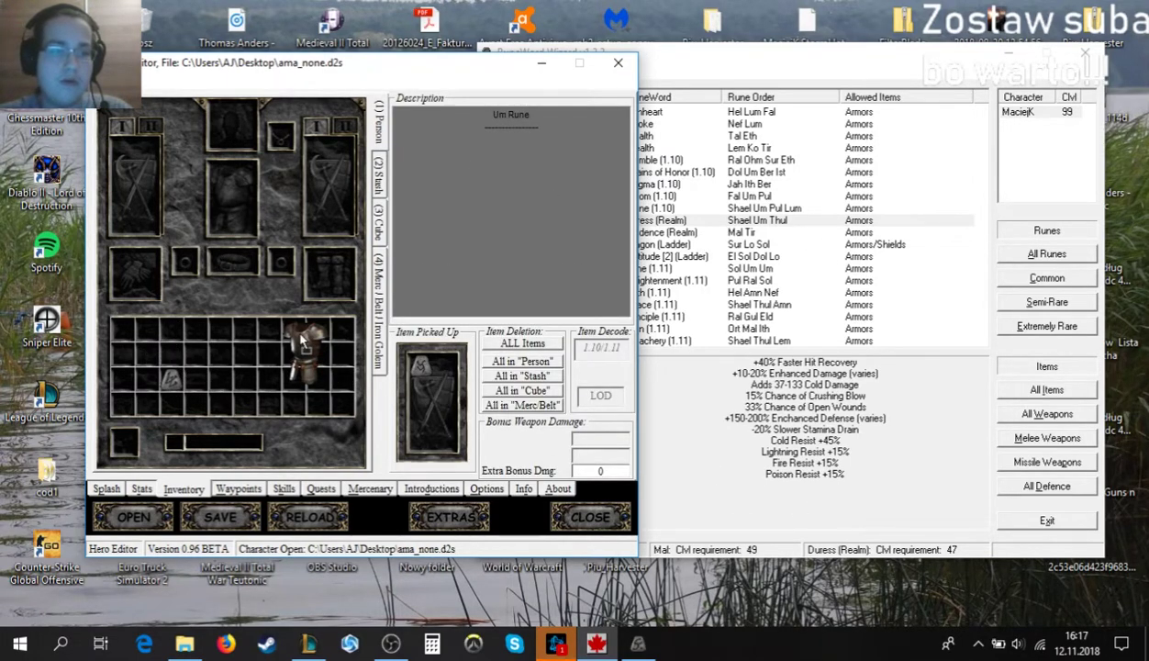
pyautogui.click(172, 378)
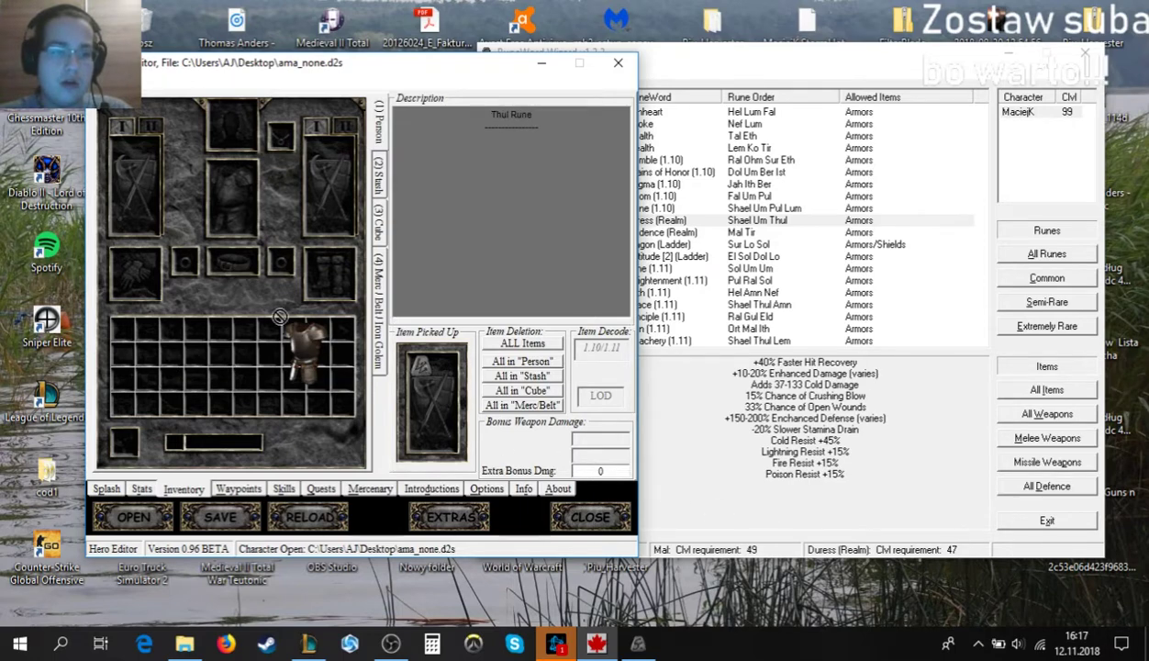
pyautogui.click(311, 356)
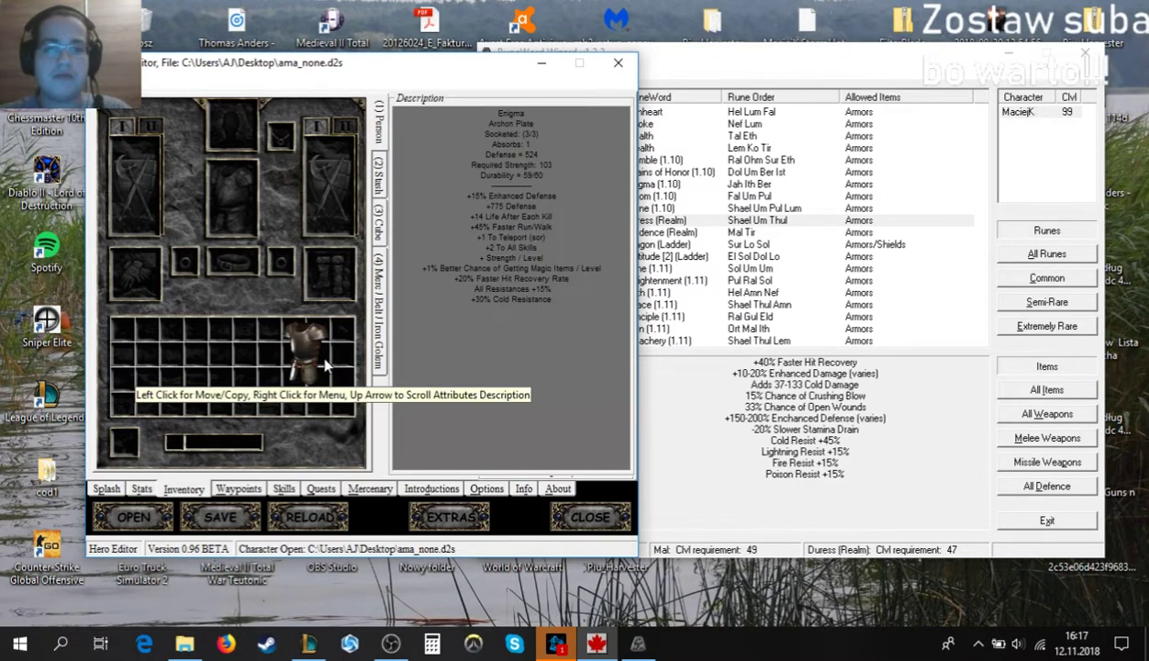
pyautogui.click(313, 387)
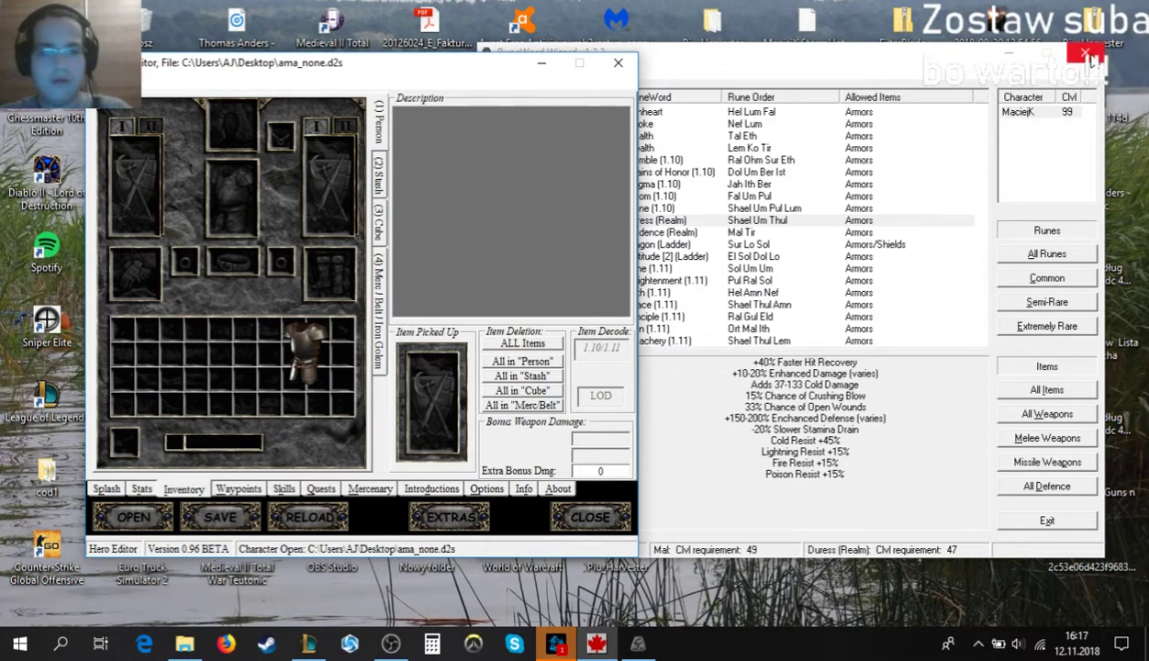
# Close RuneWord Wizard and Hero Editor, and move the ama_none backup file below ama_none.d2s on the desktop.
pyautogui.click(1089, 57)
pyautogui.moveTo(455, 71); pyautogui.dragTo(393, 56)
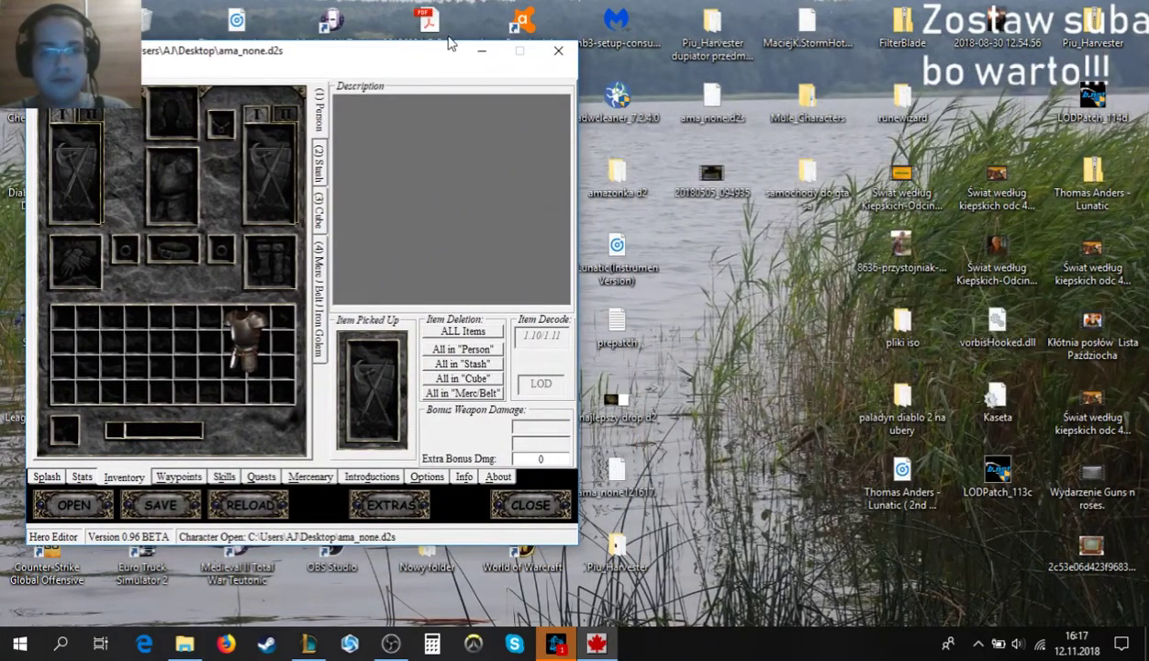
pyautogui.click(615, 482)
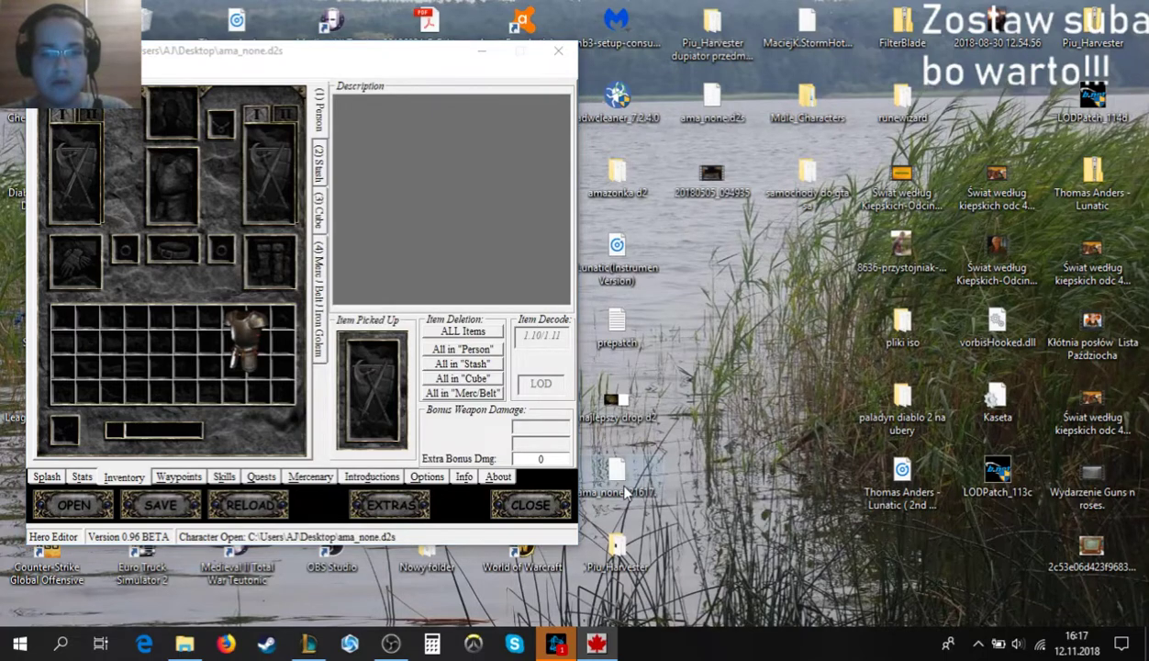
pyautogui.click(556, 52)
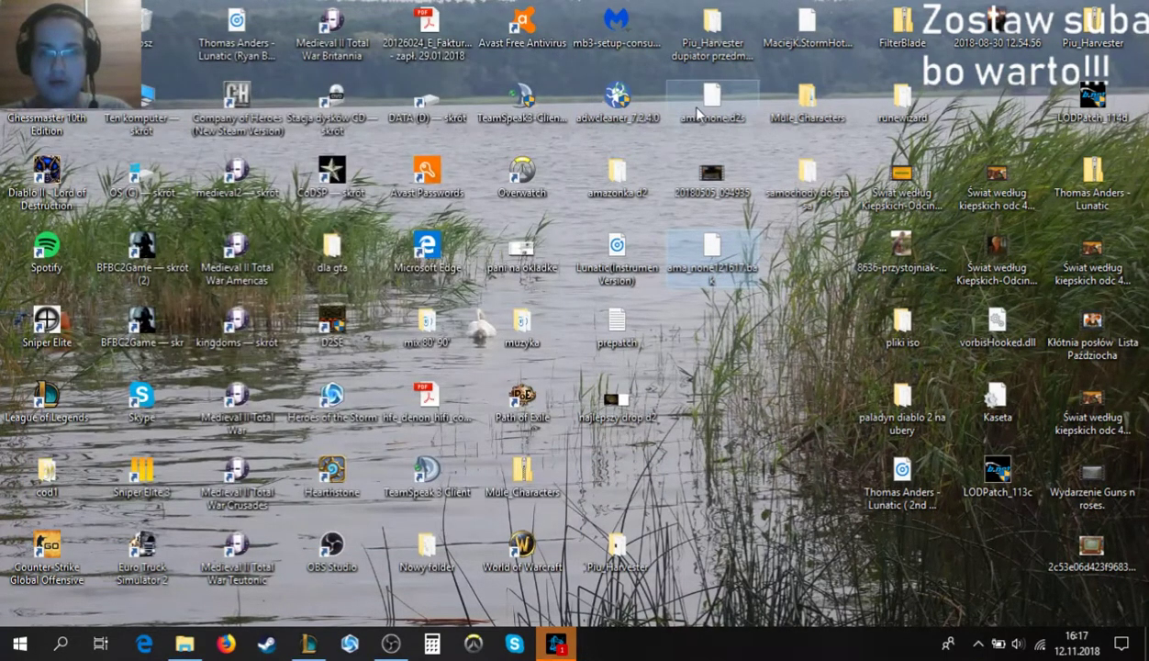
# Bring up the D2SE 1.13c save folder and delete all existing ama_none files from it.
pyautogui.click(185, 644)
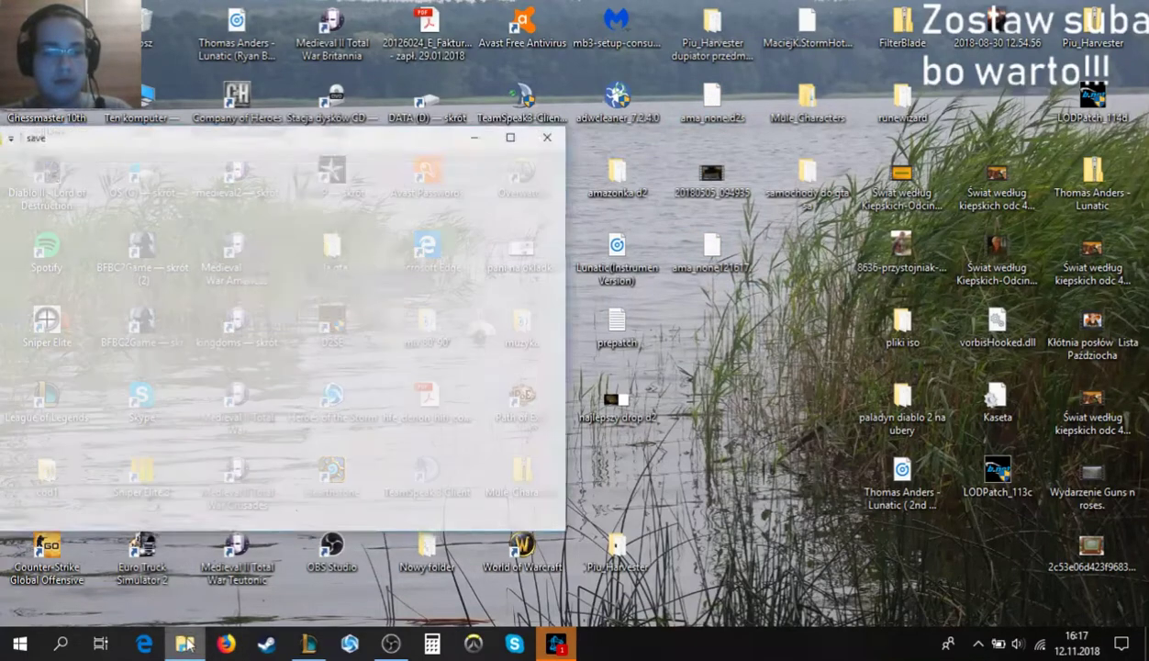
pyautogui.moveTo(709, 101); pyautogui.dragTo(547, 345)
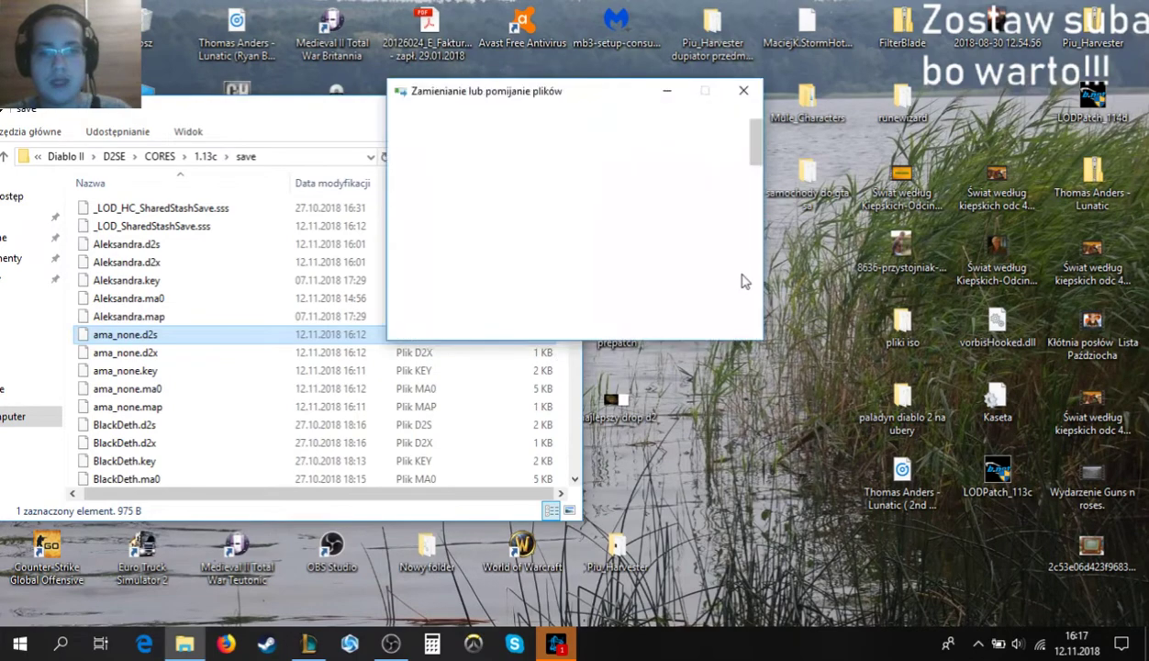
pyautogui.click(744, 92)
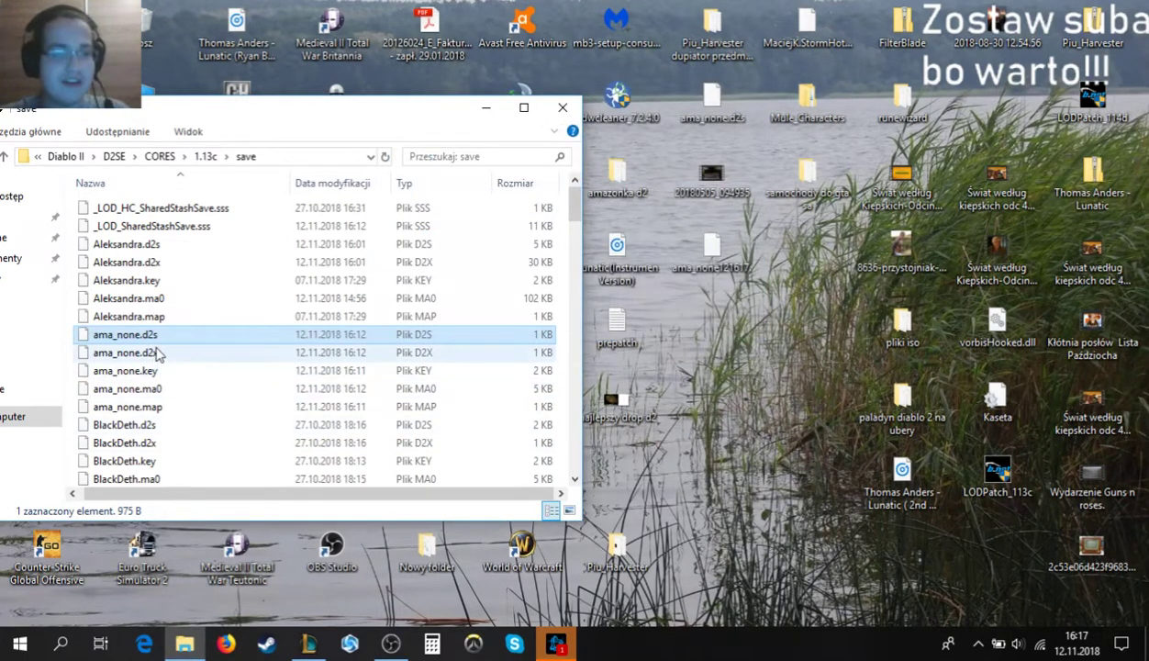
pyautogui.moveTo(71, 333); pyautogui.dragTo(178, 412)
pyautogui.rightClick(177, 408)
pyautogui.click(288, 349)
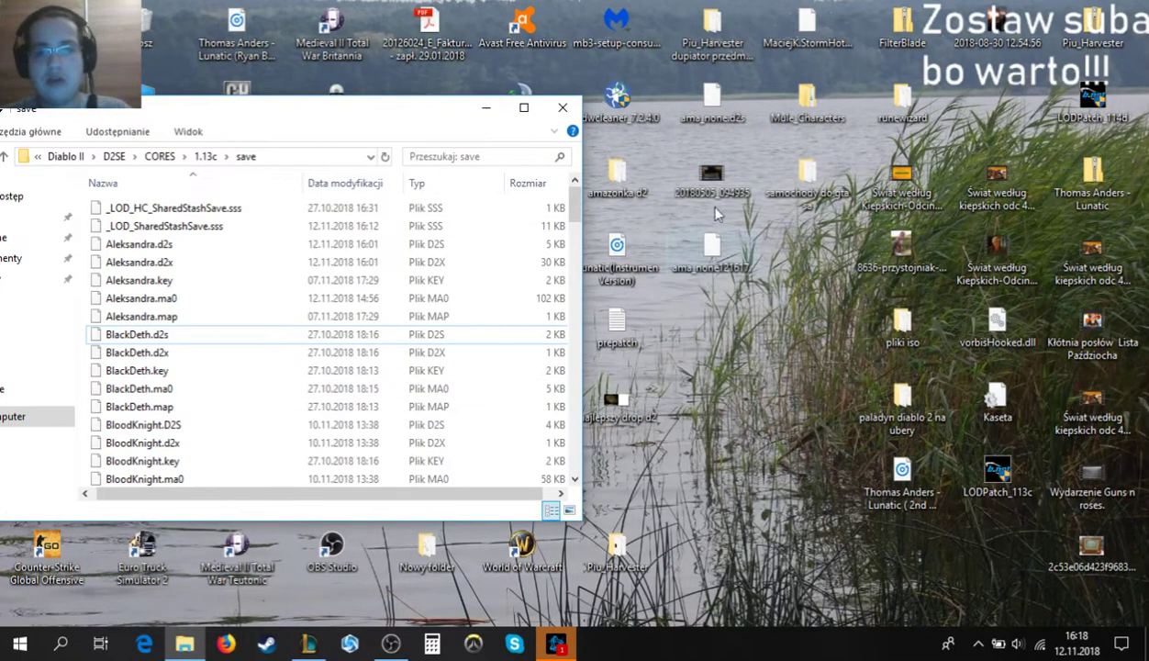
# Move ama_none.d2s from the desktop into the save folder with administrator permission, and minimize the folder window.
pyautogui.moveTo(712, 96); pyautogui.dragTo(555, 363)
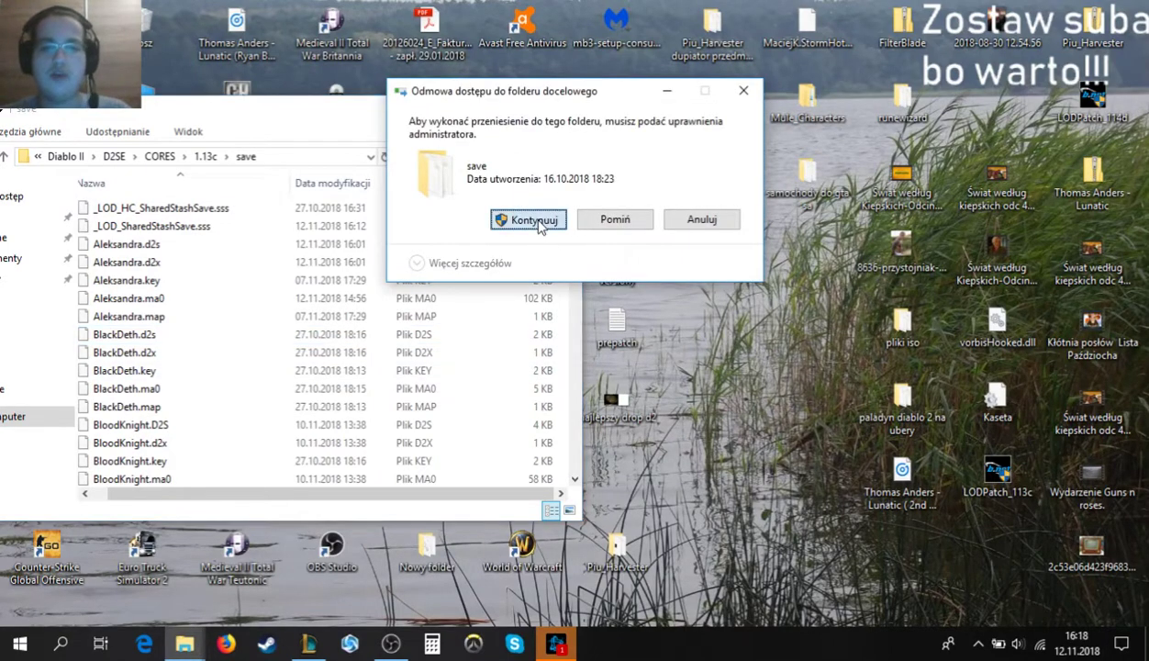
pyautogui.click(535, 220)
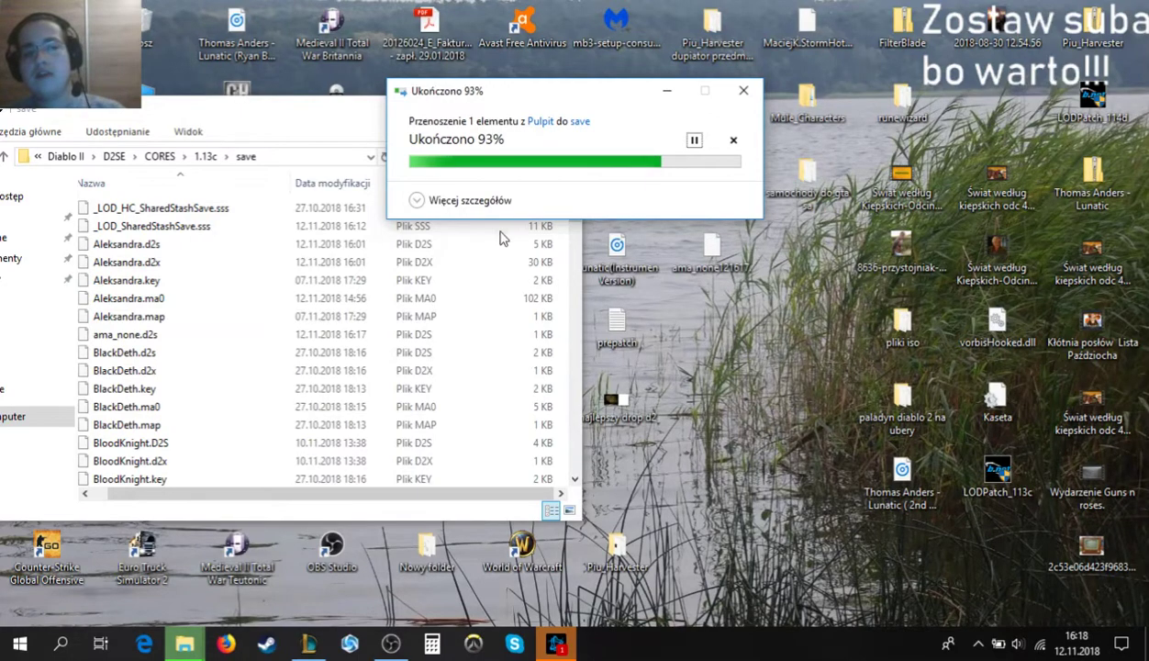
pyautogui.click(487, 109)
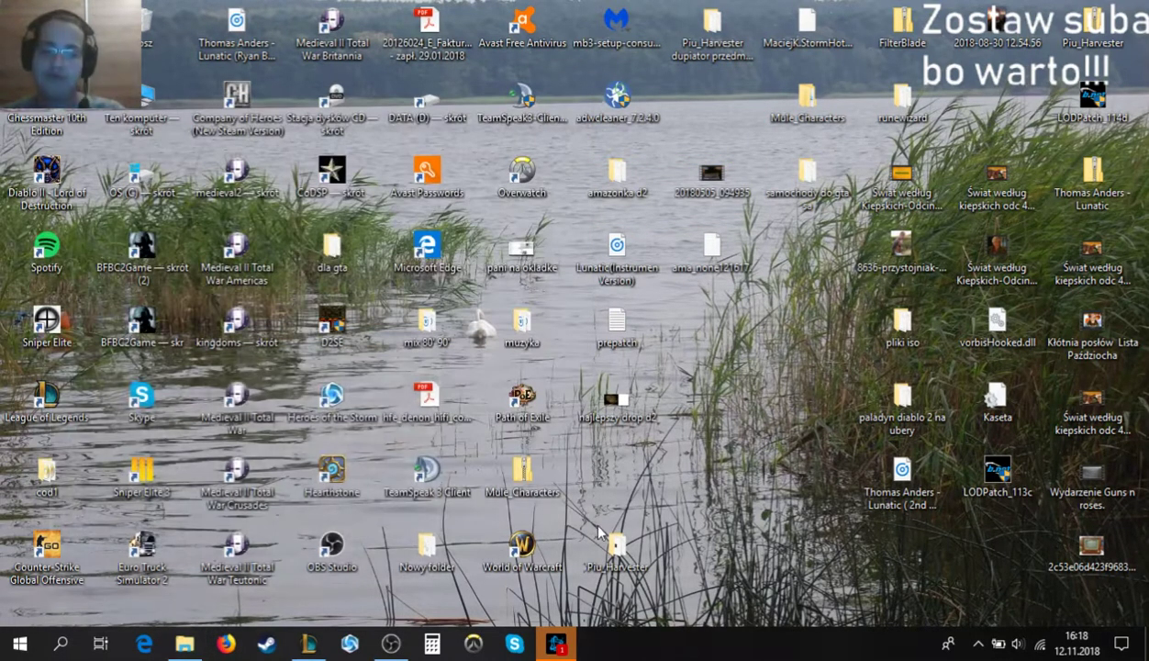
# Launch D2SE, start Diablo II 1.13c LOD Vanilla with the plugin, and load the ama_none character in single-player mode.
pyautogui.doubleClick(345, 327)
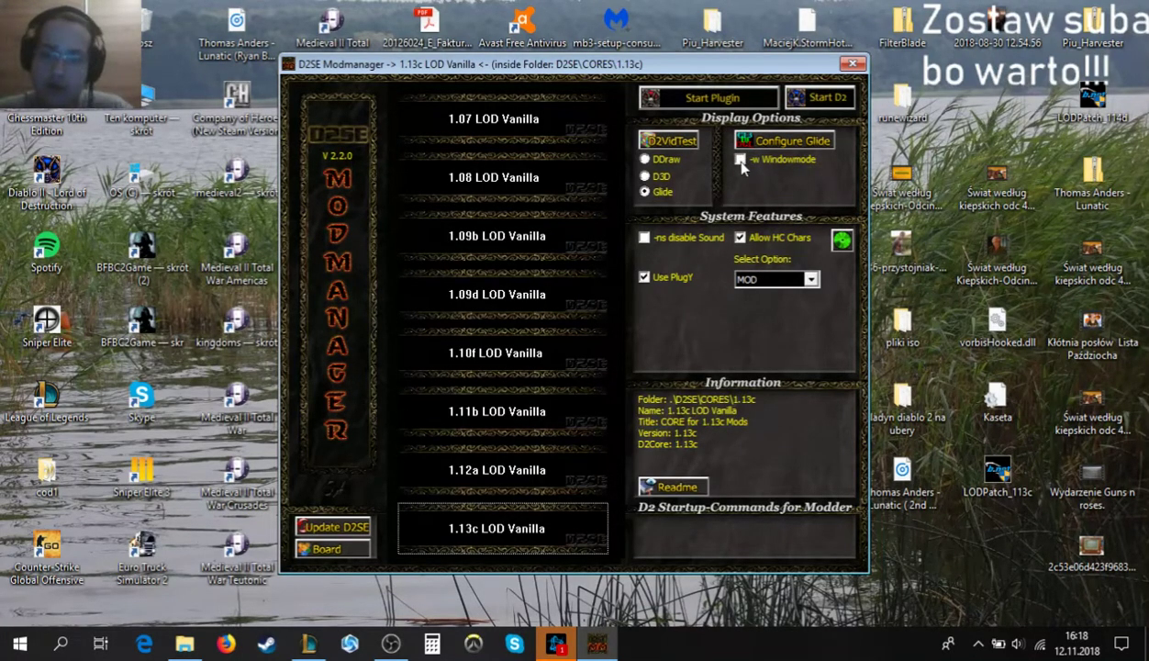
pyautogui.click(708, 101)
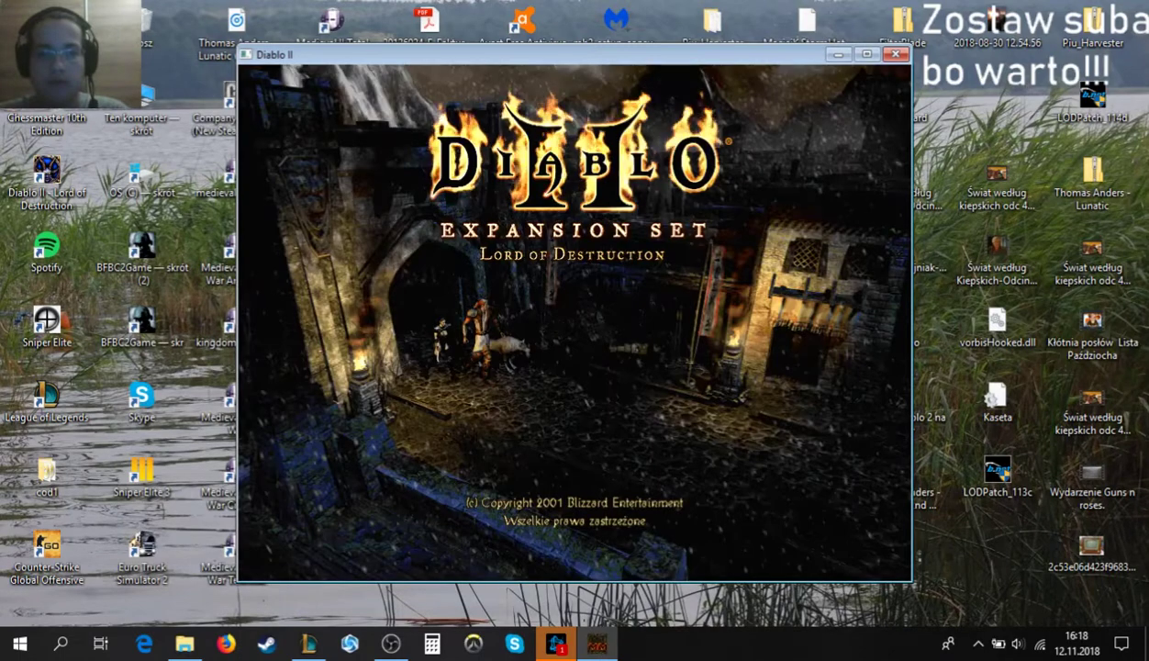
pyautogui.press('space')
pyautogui.click(562, 321)
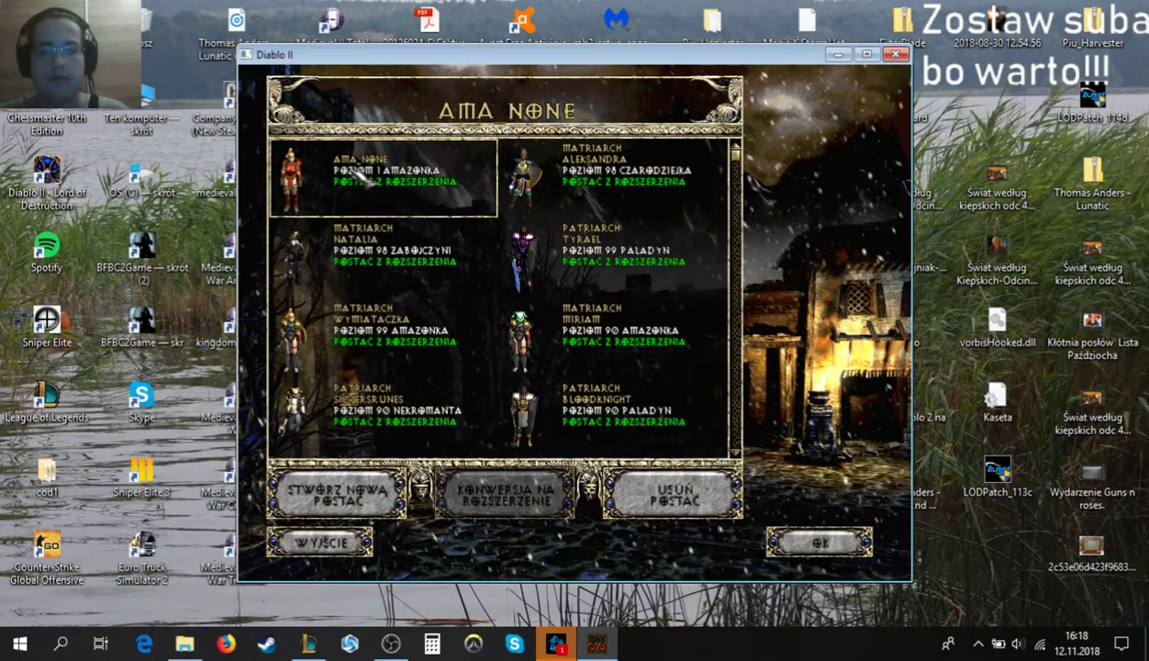
pyautogui.doubleClick(368, 180)
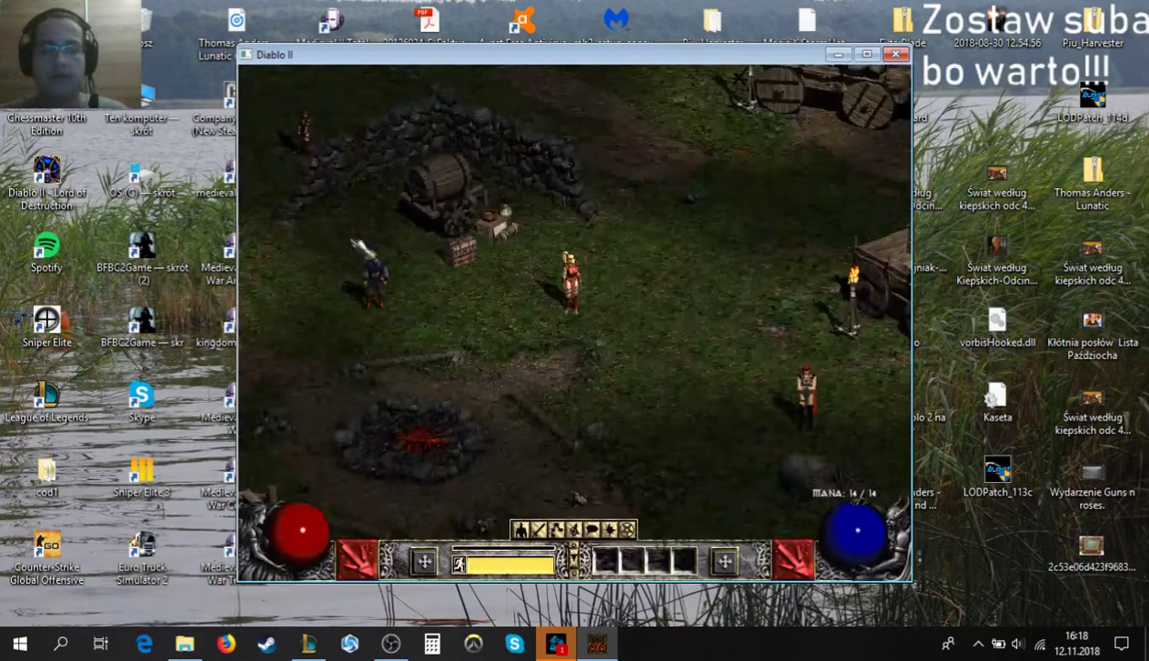
# Open the camp stash and move the Duress Archon Plate from the inventory to shared stash page 12.
pyautogui.click(457, 250)
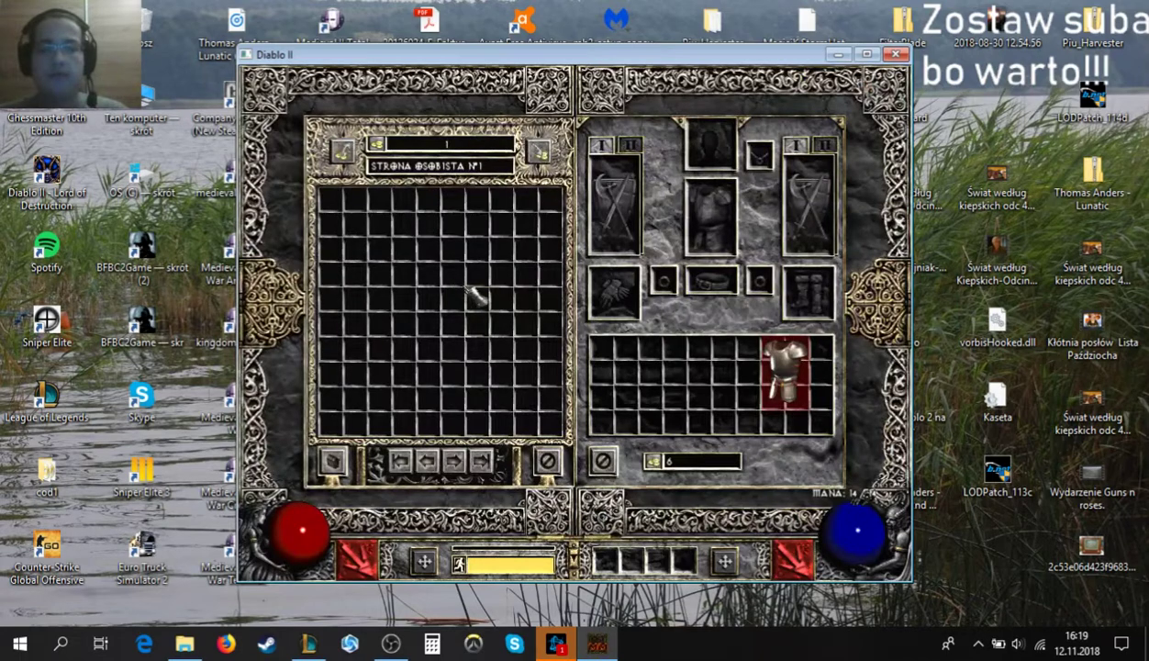
pyautogui.moveTo(782, 366)
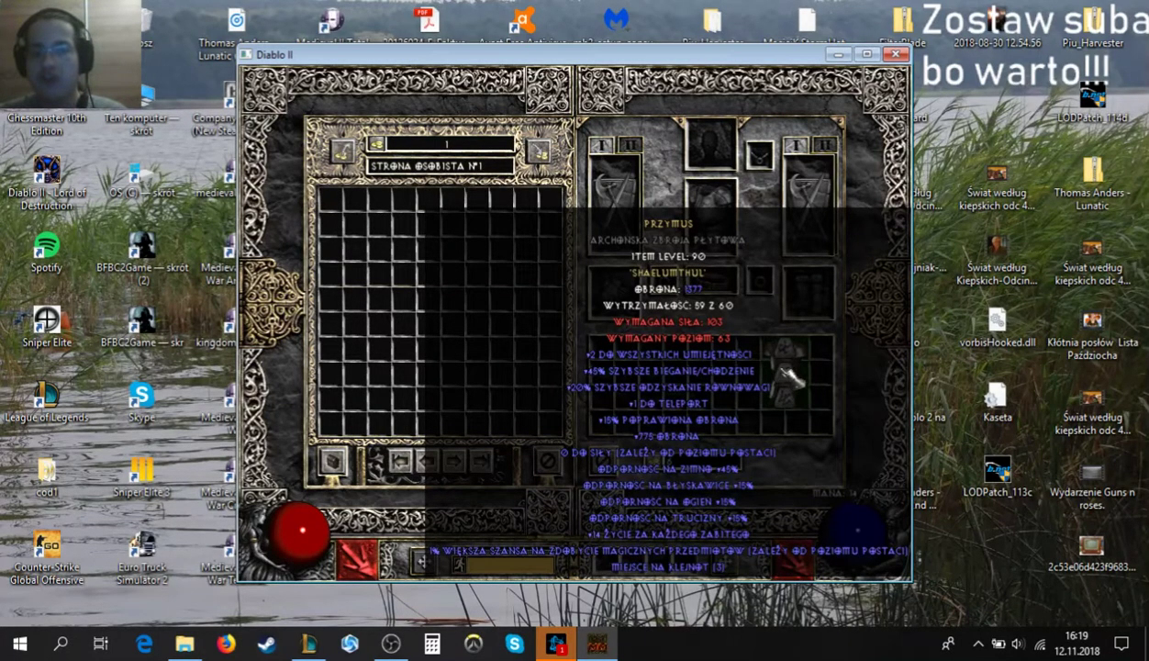
pyautogui.click(787, 376)
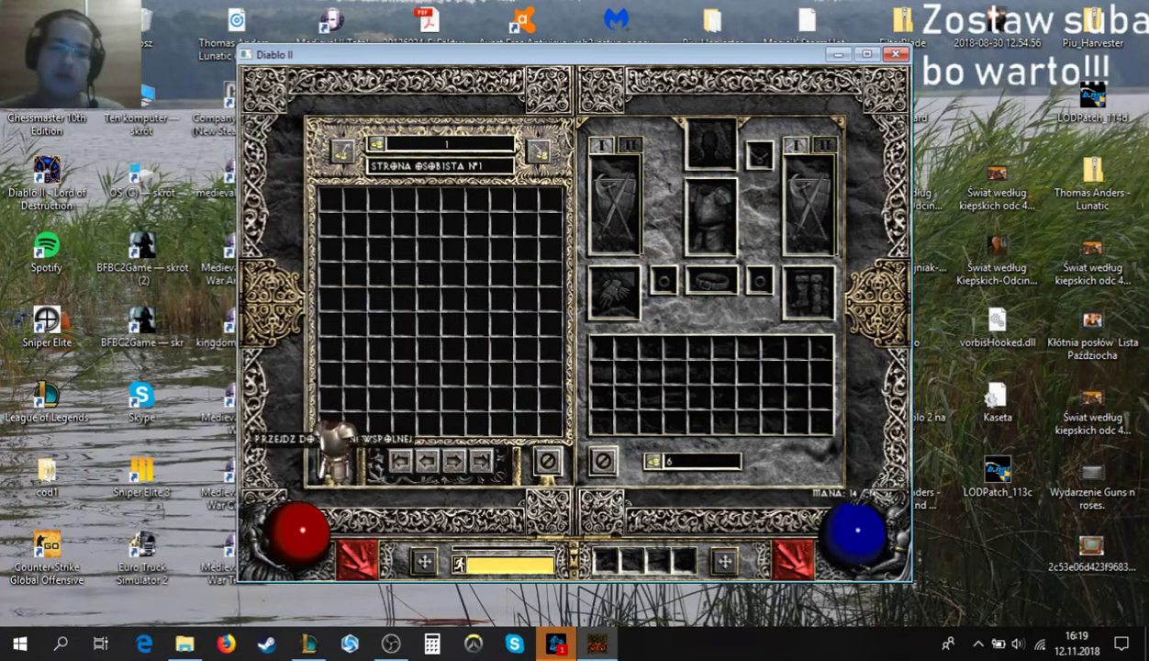
pyautogui.click(333, 461)
pyautogui.click(457, 462)
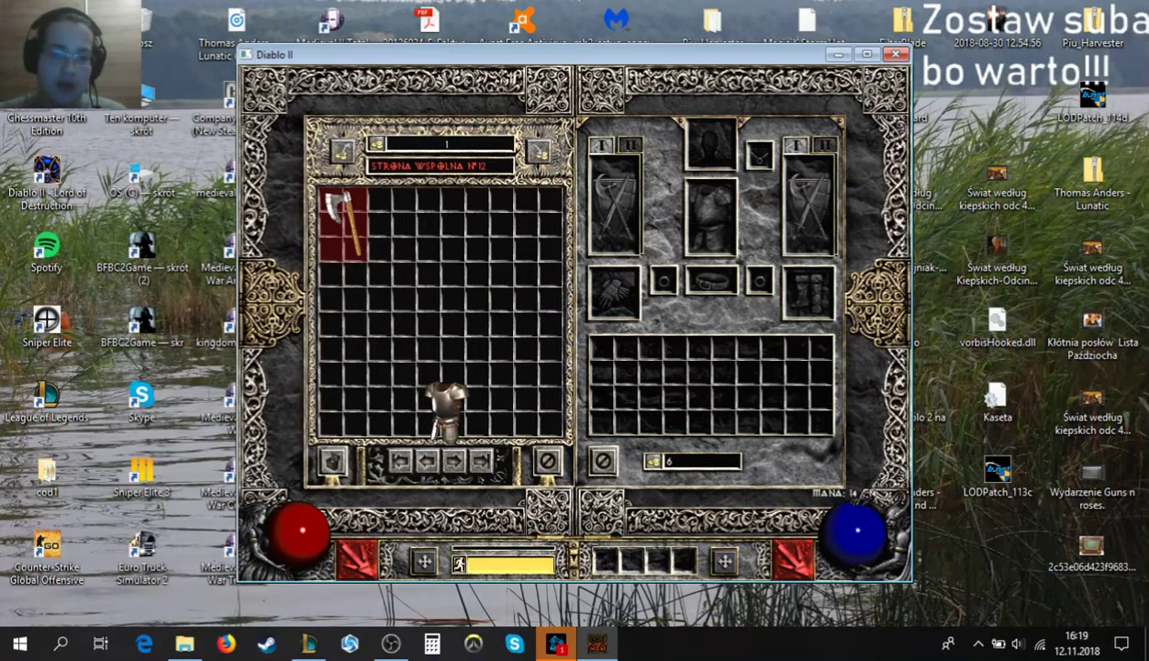
pyautogui.click(538, 225)
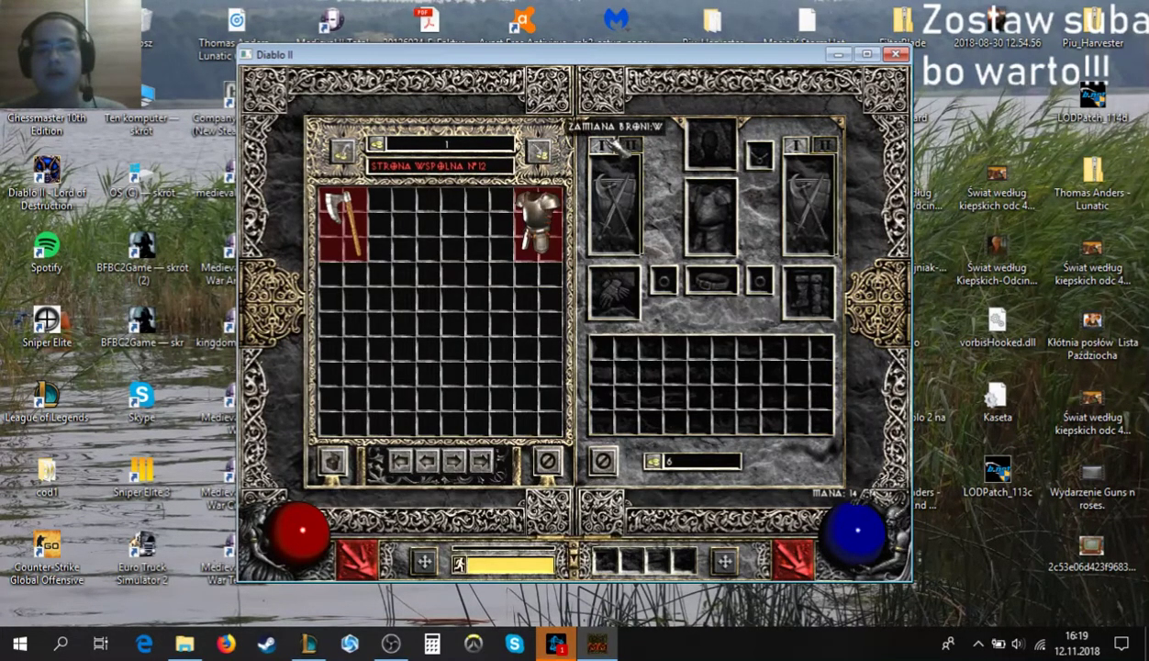
# Look at shared stash pages 11 and 12, then close and reopen the stash to check the stored armour.
pyautogui.click(454, 462)
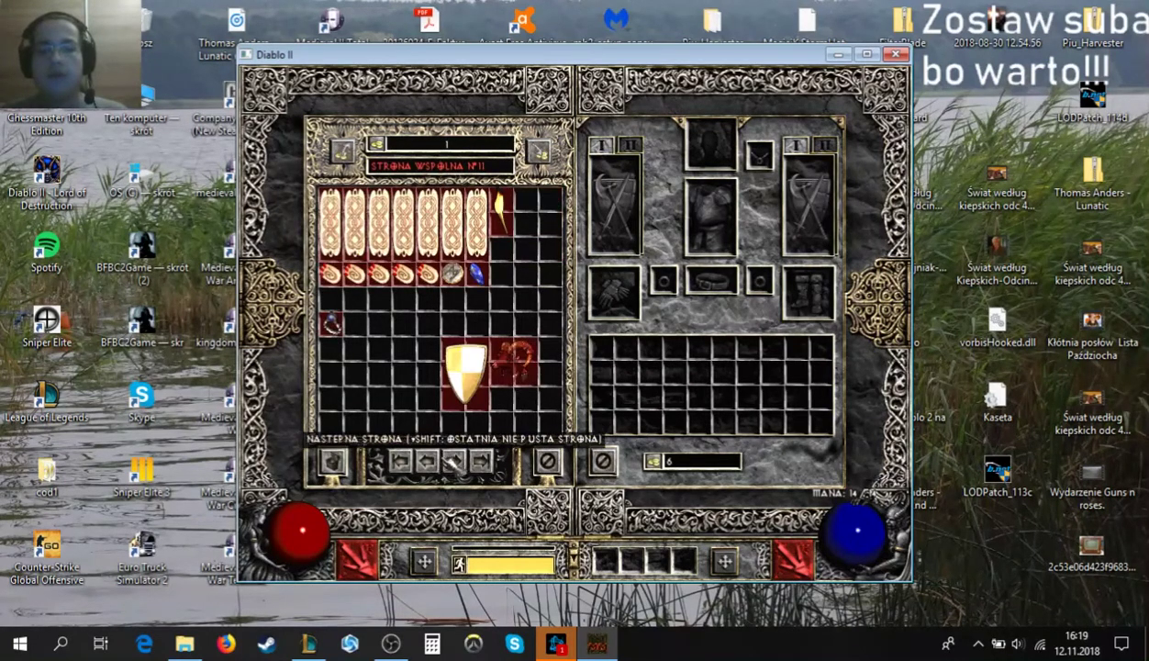
pyautogui.click(456, 462)
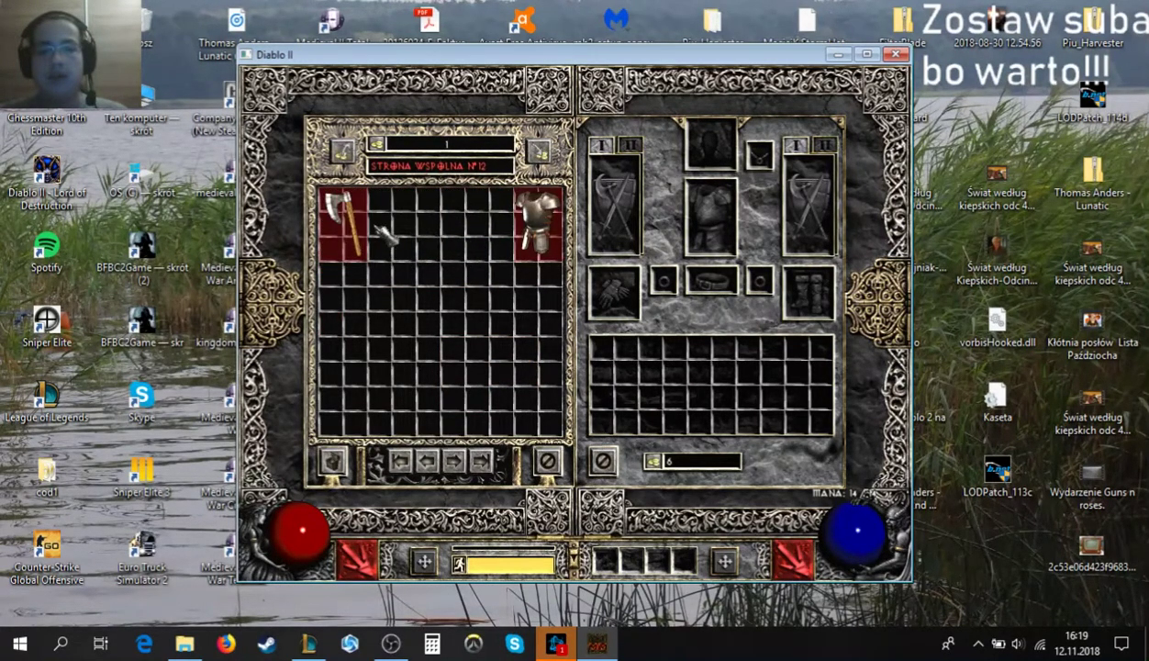
pyautogui.press('Escape')
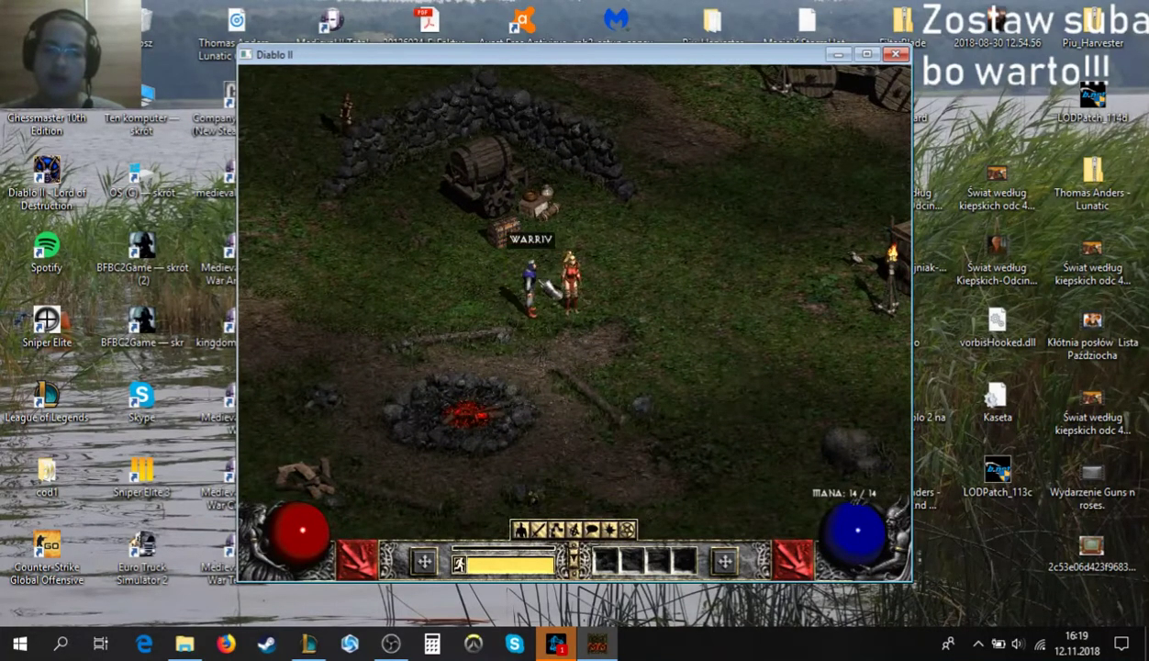
pyautogui.click(514, 243)
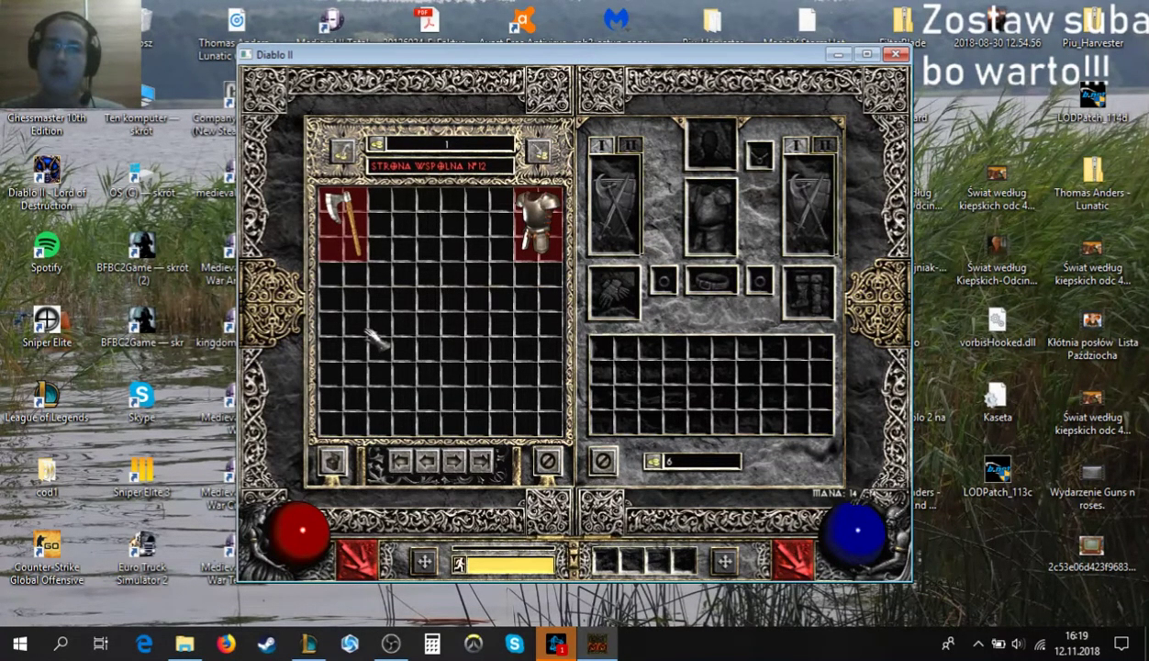
# Save and exit the game, quit Diablo II to the desktop, and switch to the OBS window.
pyautogui.press('Escape')
pyautogui.press('Escape')
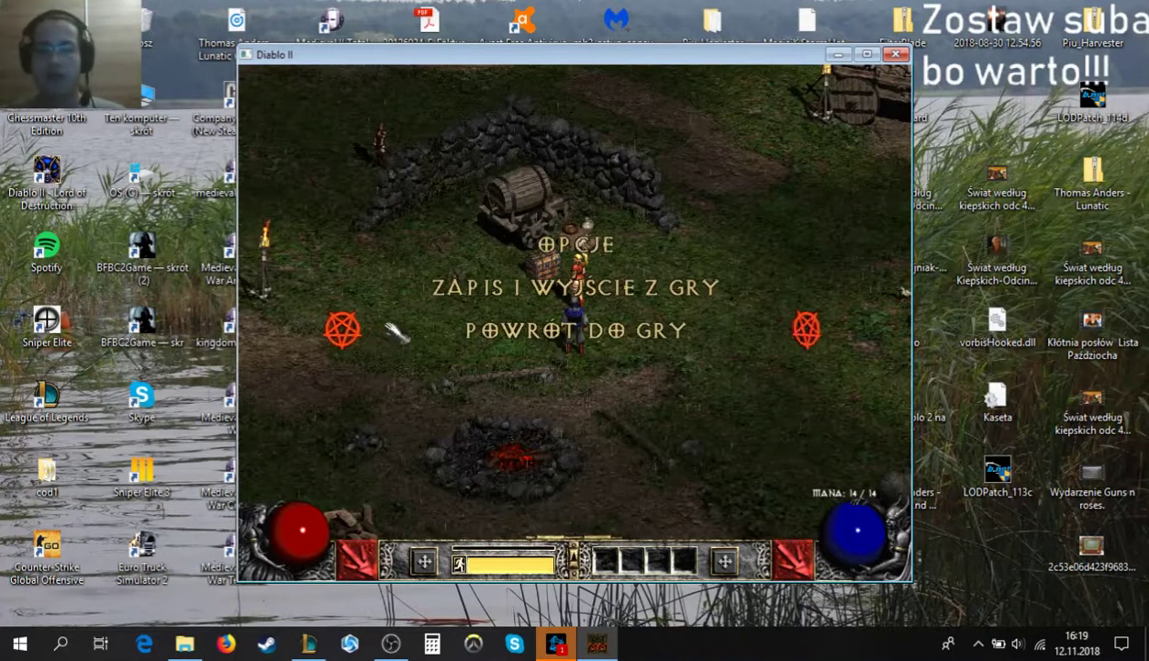
pyautogui.click(597, 301)
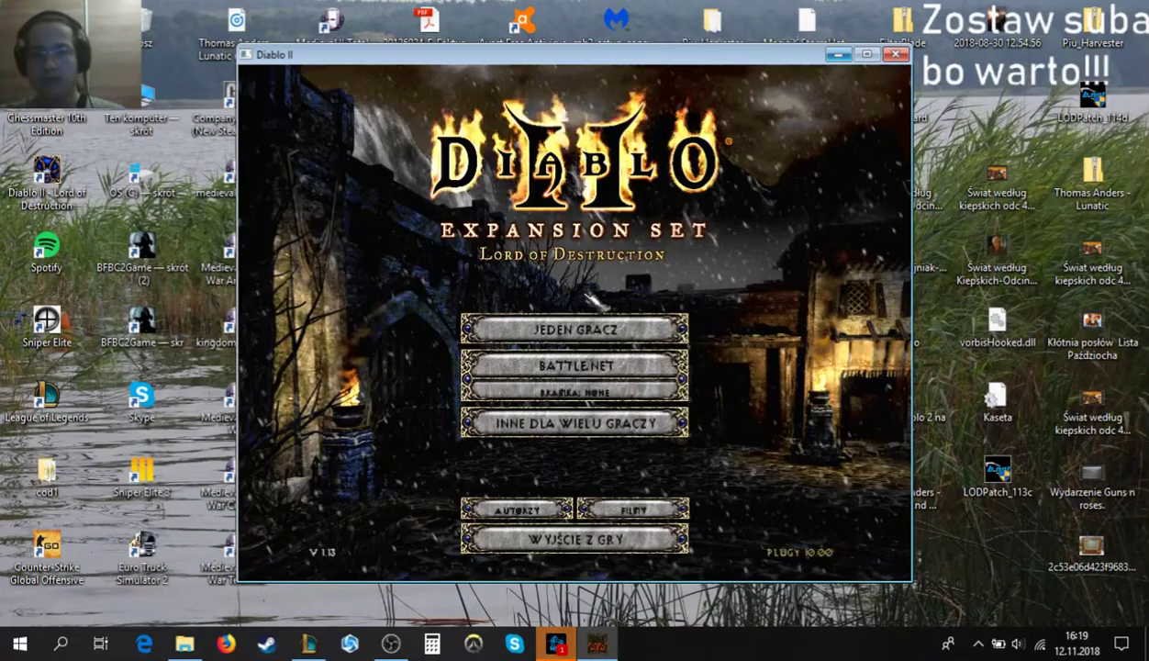
pyautogui.click(575, 532)
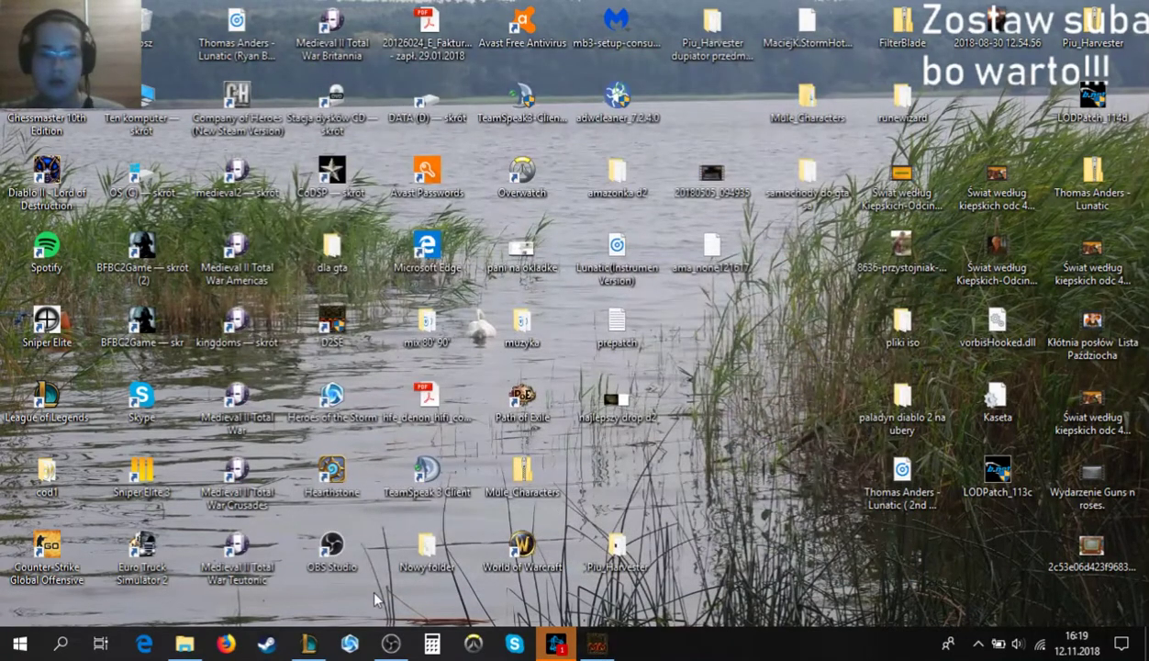
pyautogui.click(389, 643)
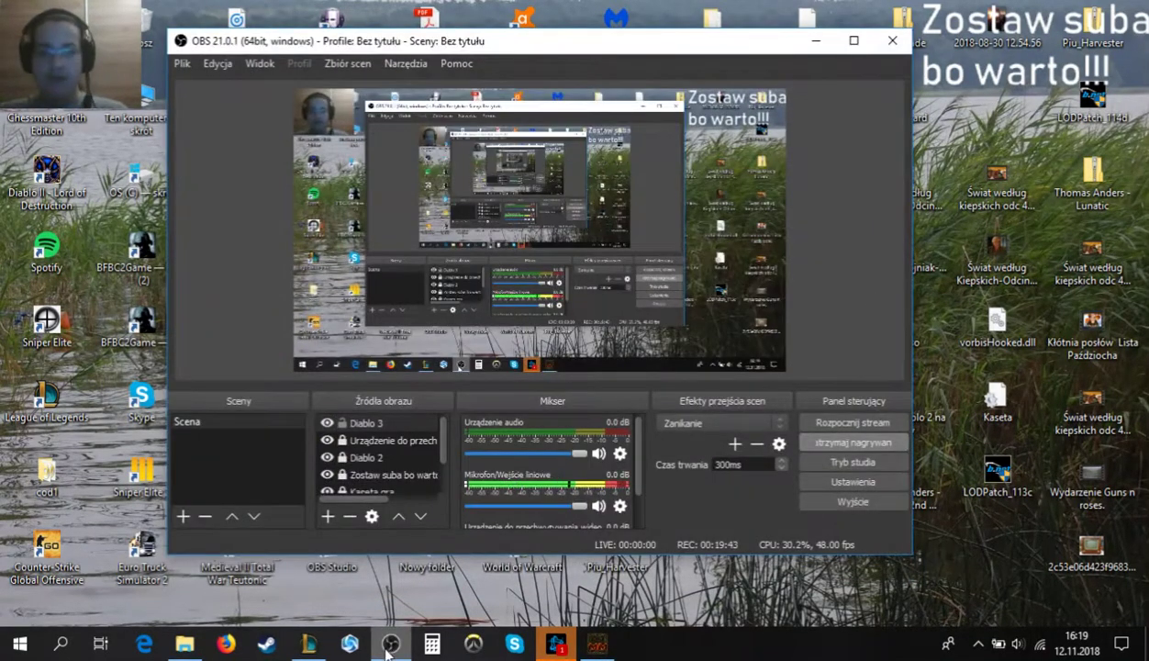